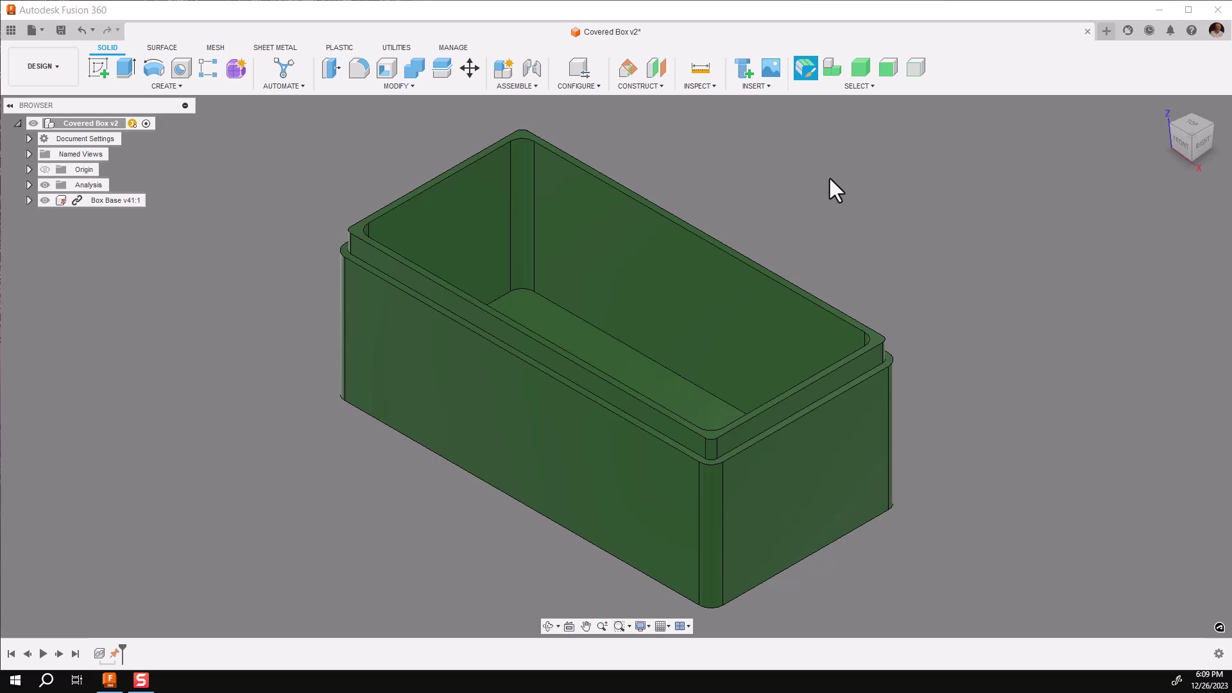
Create a new external component named 'Box Cover' in the Covered Box assembly
click(144, 199)
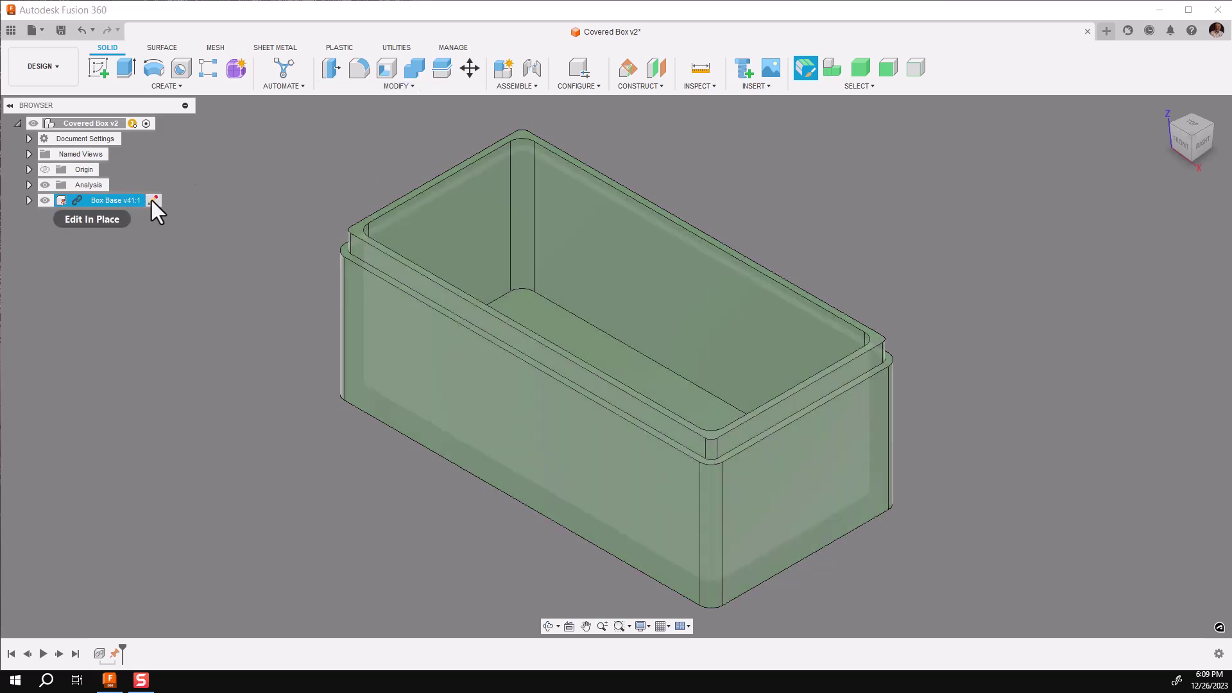
key(Escape)
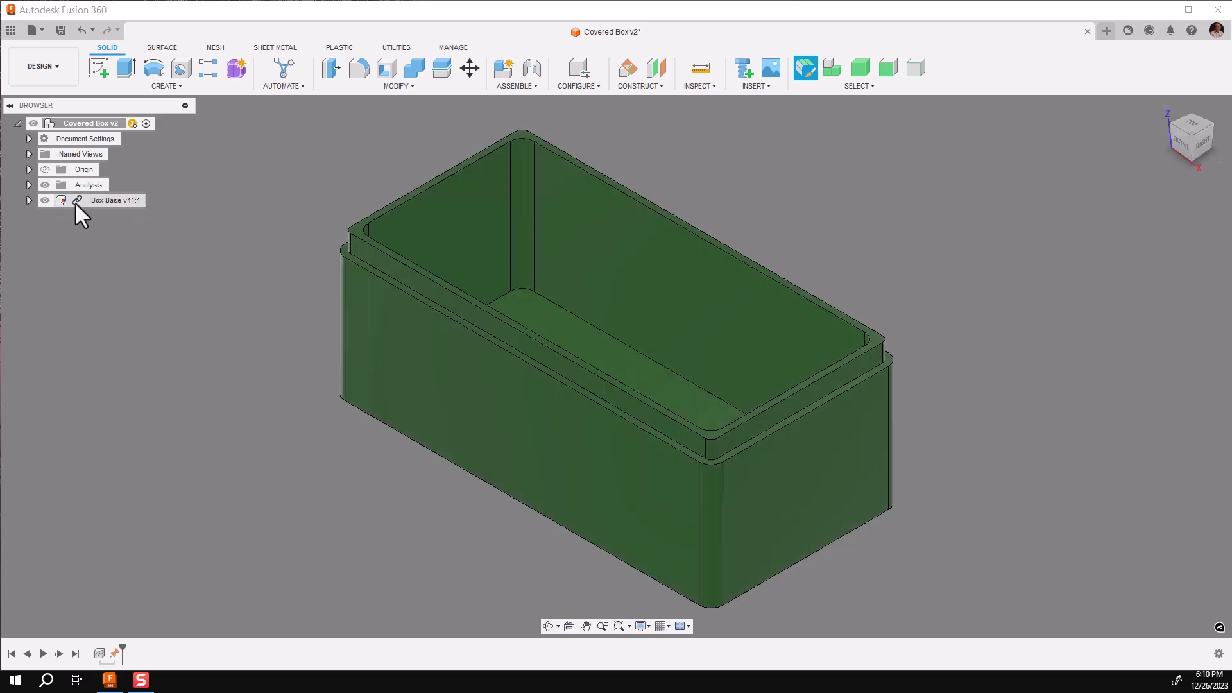
mouse_move(72, 201)
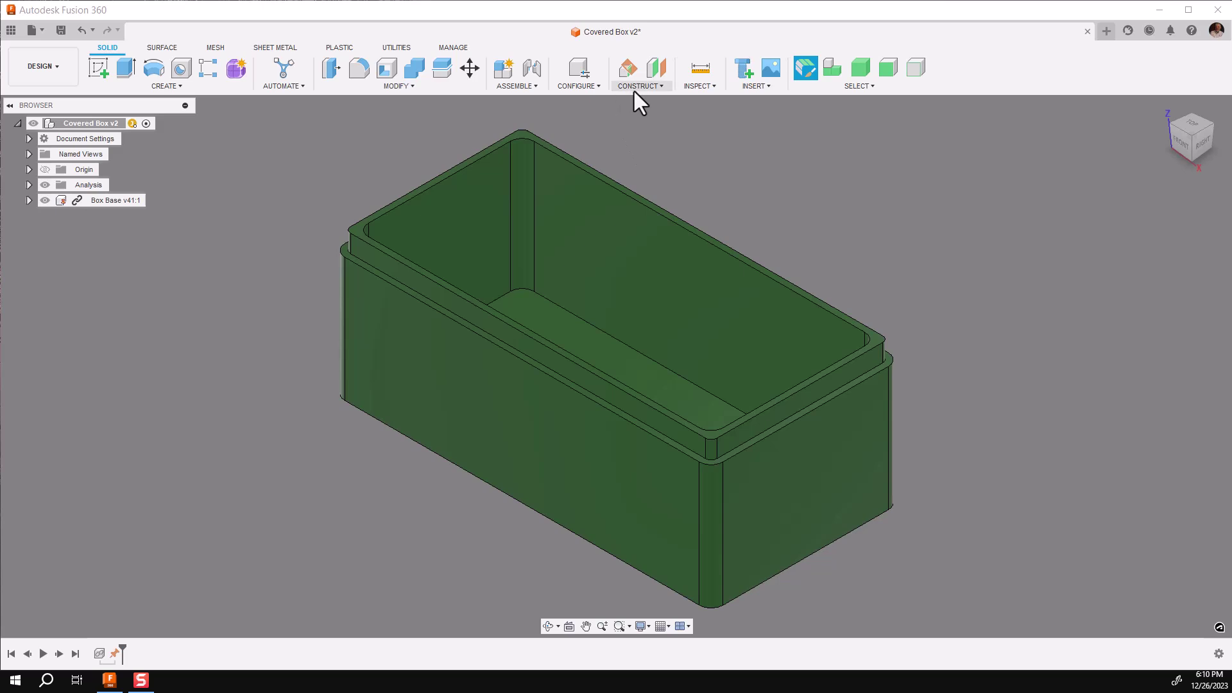
click(515, 86)
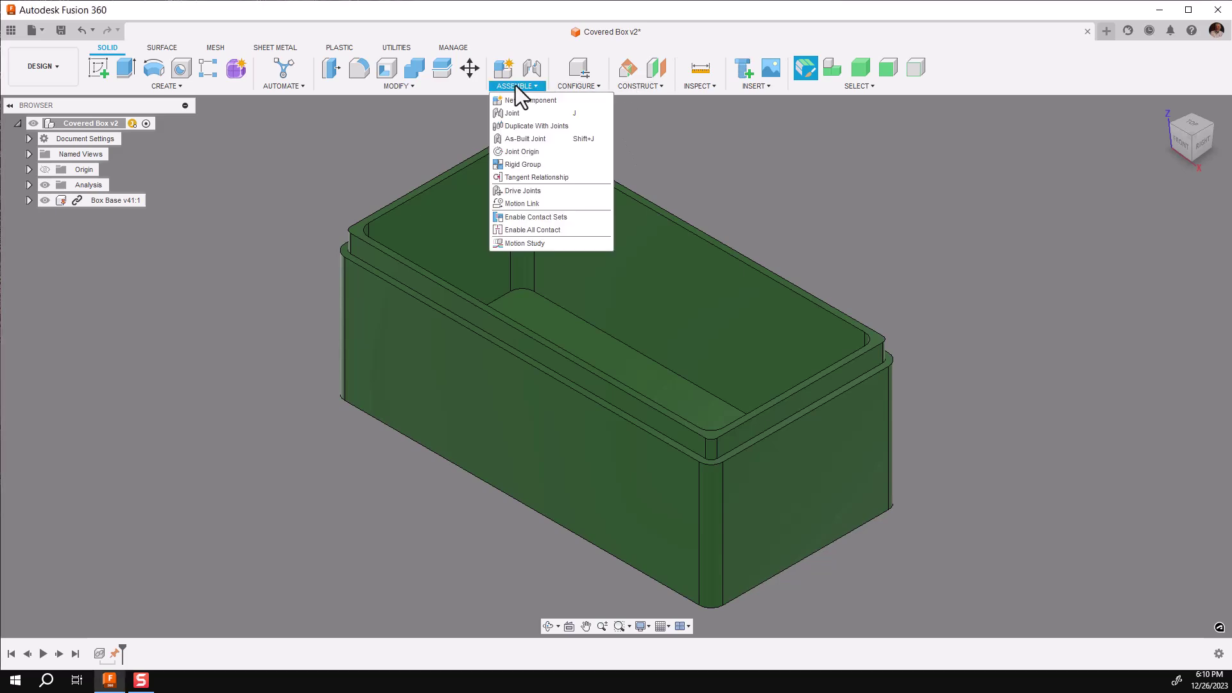
click(168, 86)
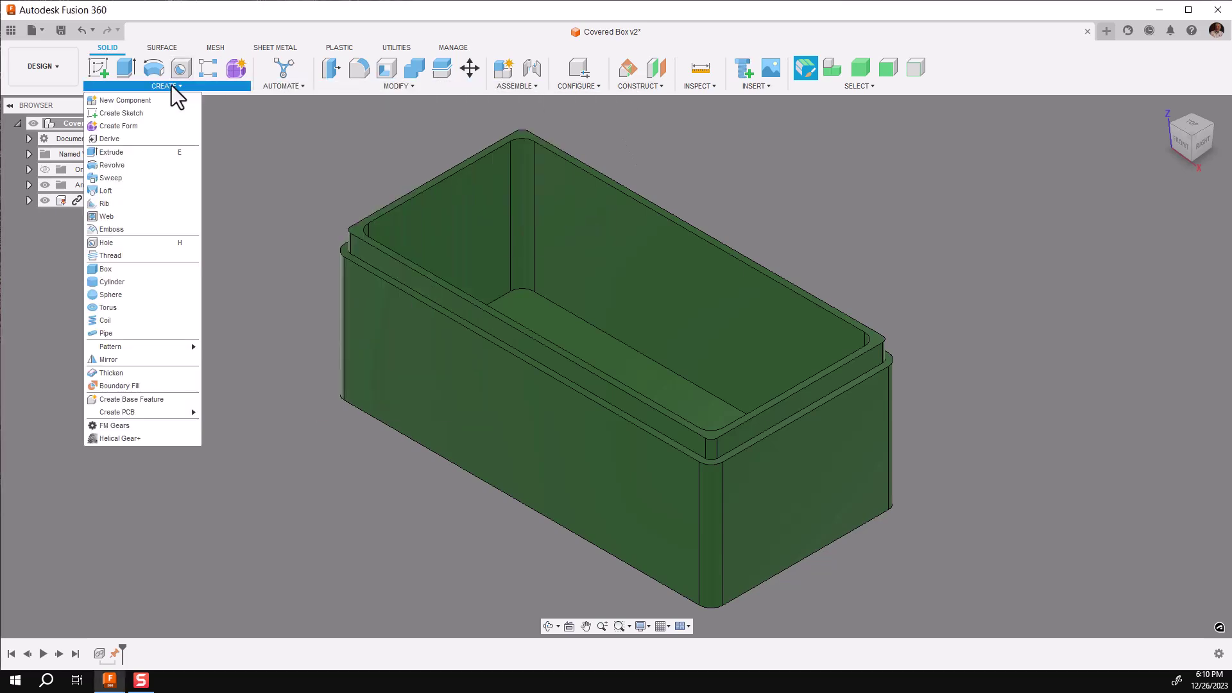
click(145, 101)
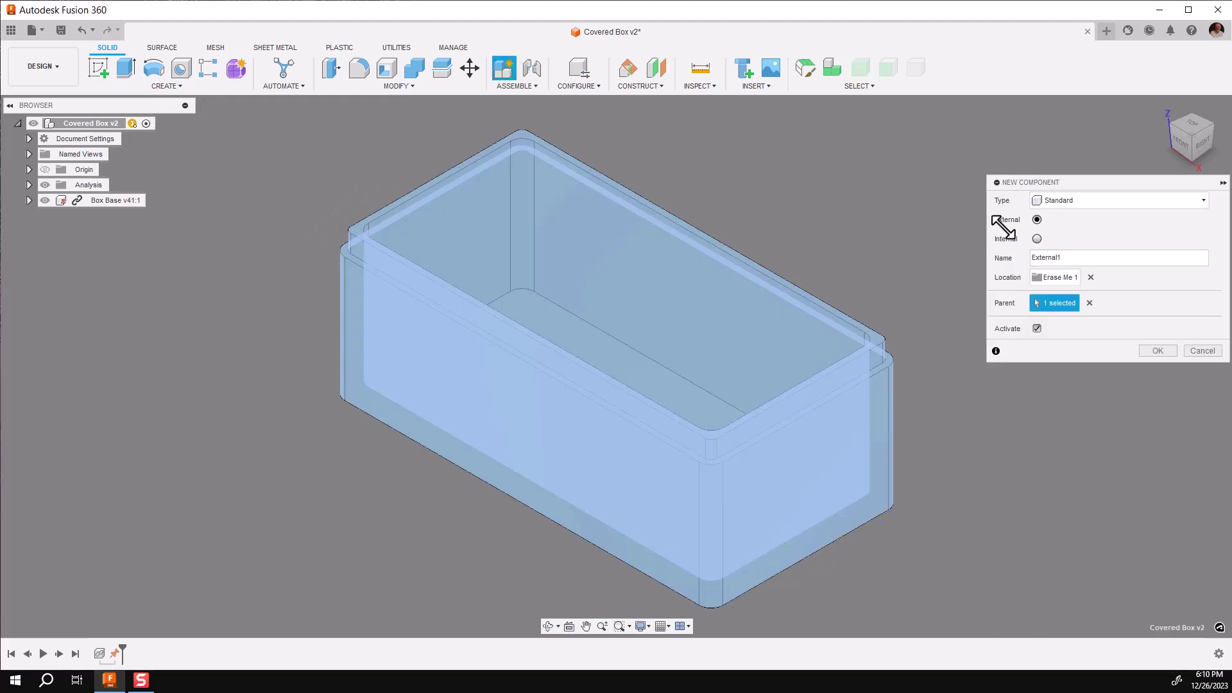
double_click(1081, 256)
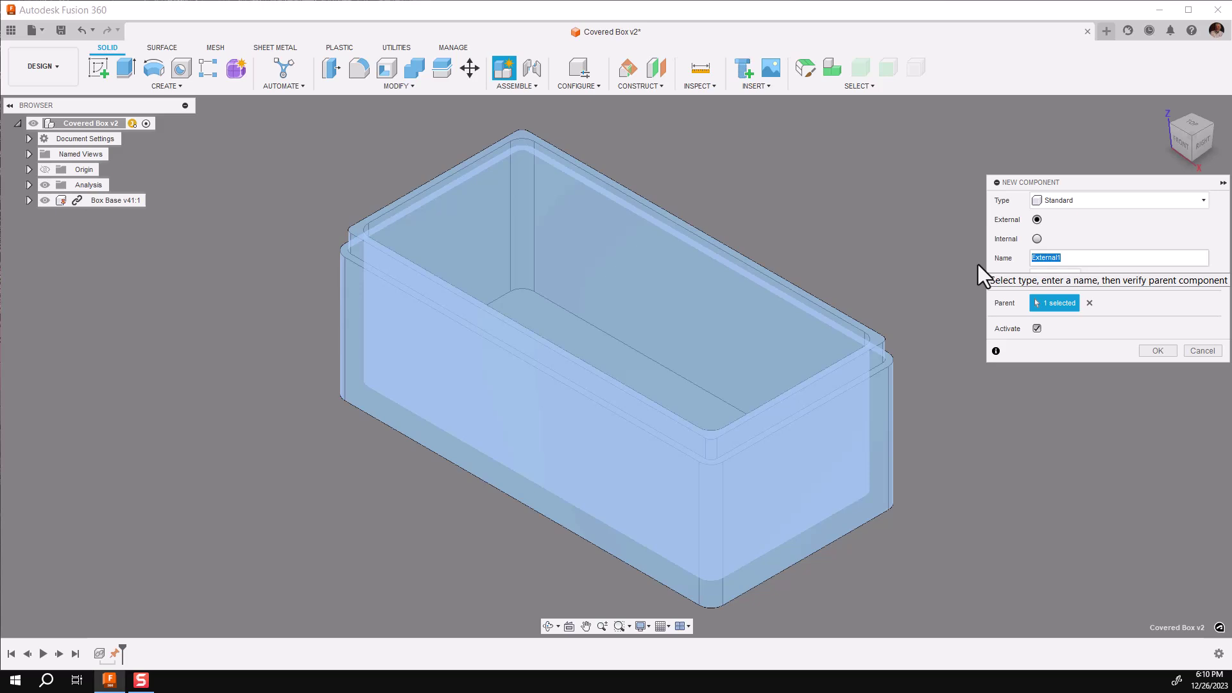
text(Box Cover)
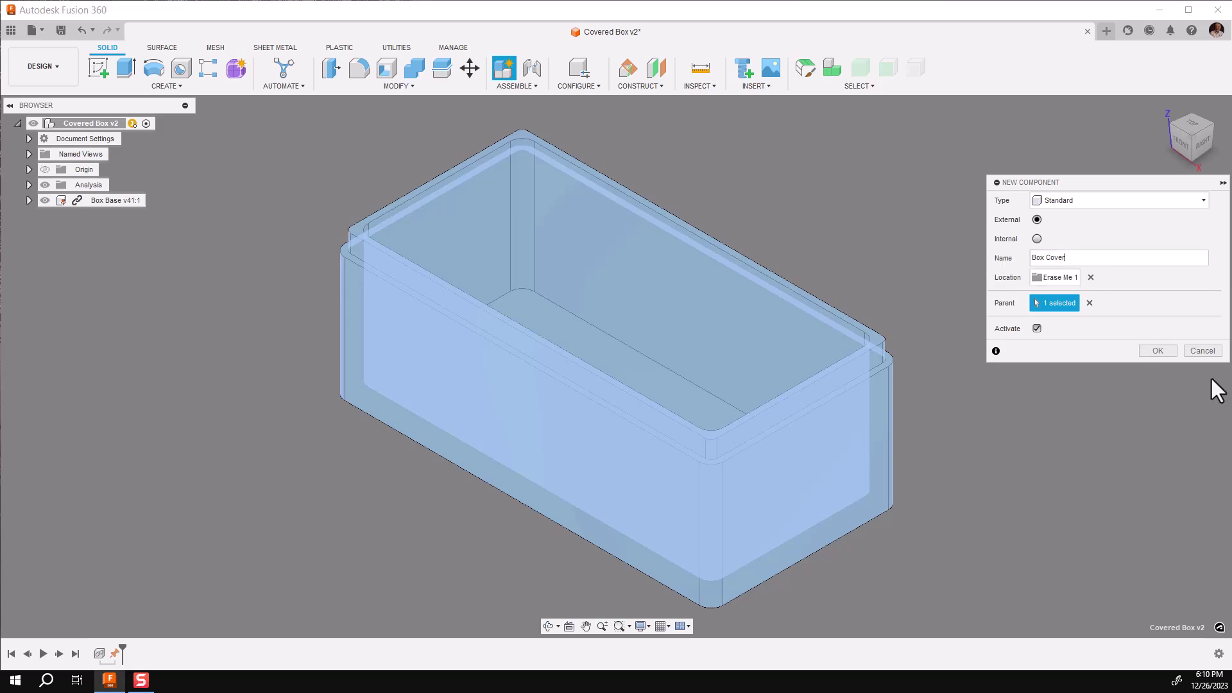
click(1157, 351)
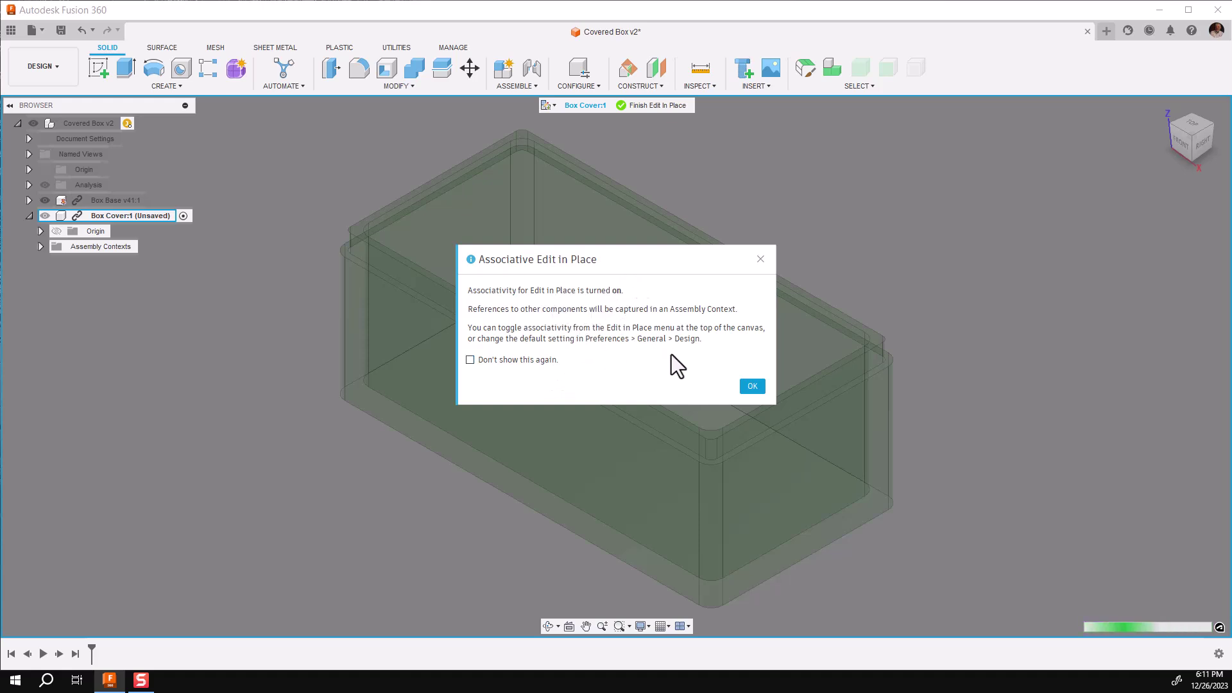
Dismiss the associative edit notice and open the association options for Box Cover:1
click(752, 387)
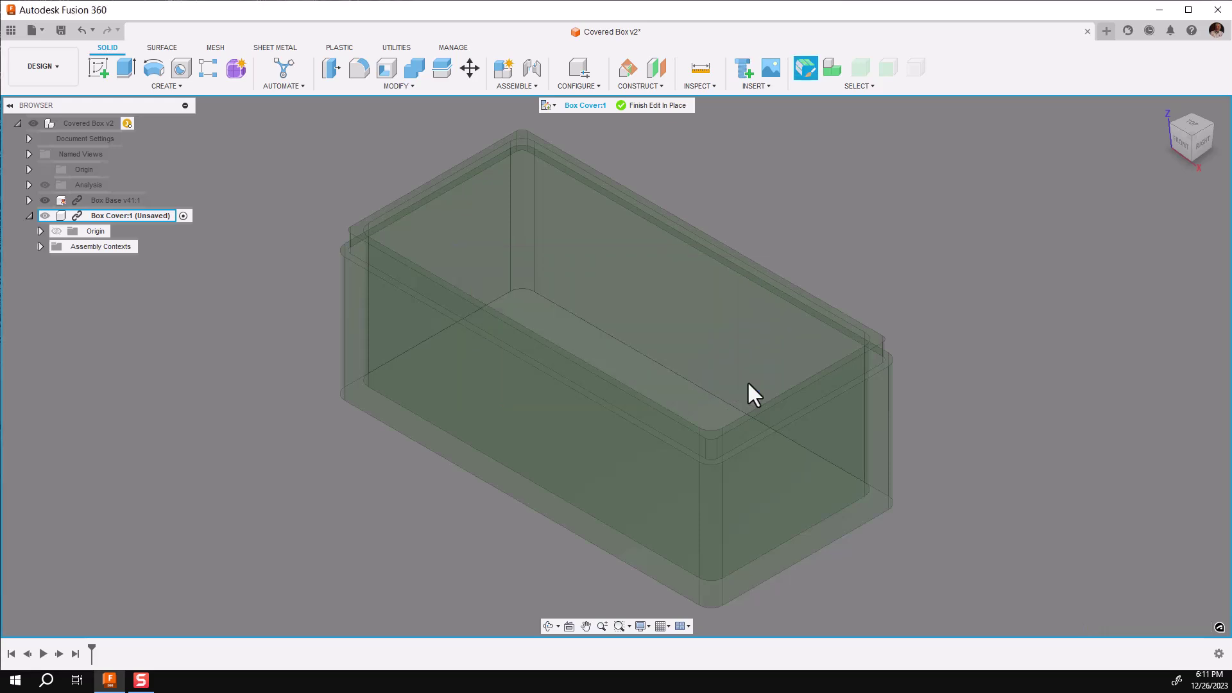
click(553, 106)
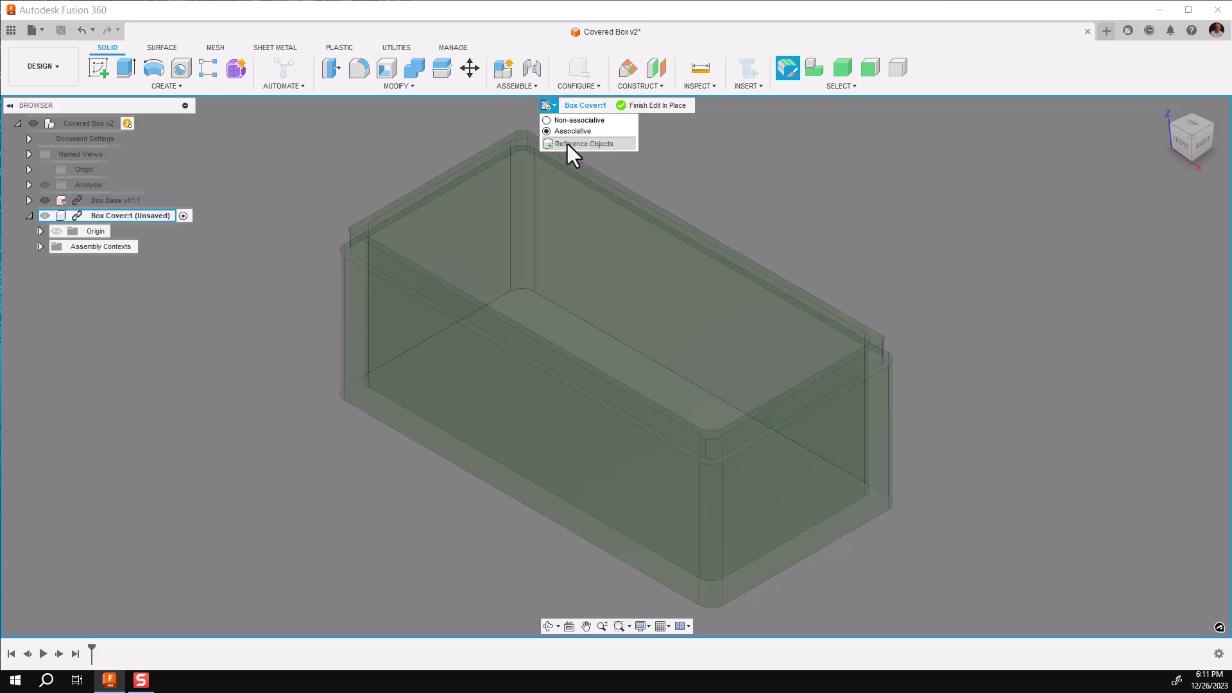
click(797, 195)
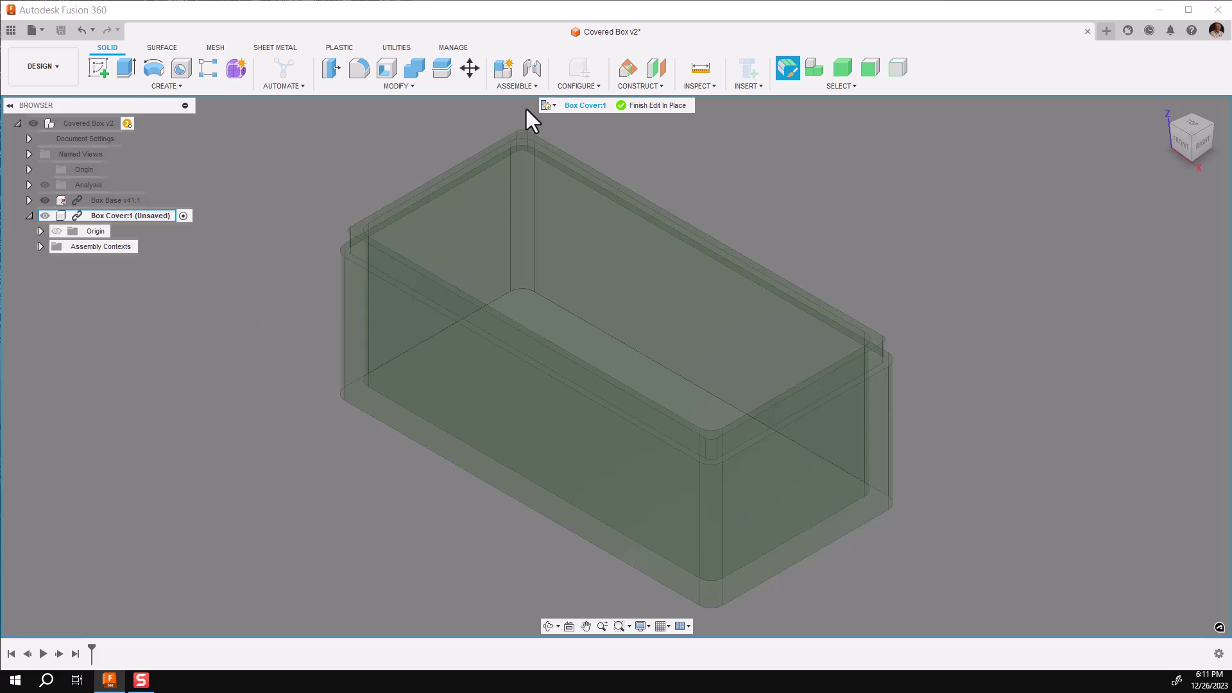
click(554, 103)
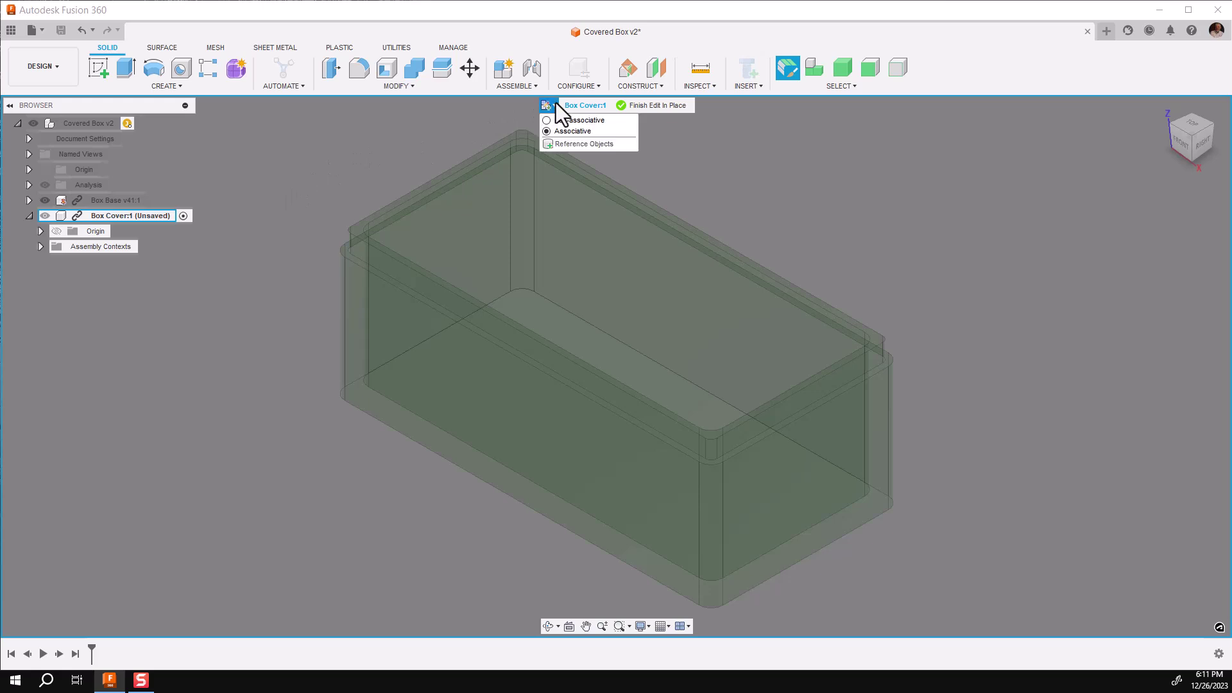
Reference the Box Base body plus Sketch1, Sketch2 and Sketch11 into Box Cover as Context1
click(568, 144)
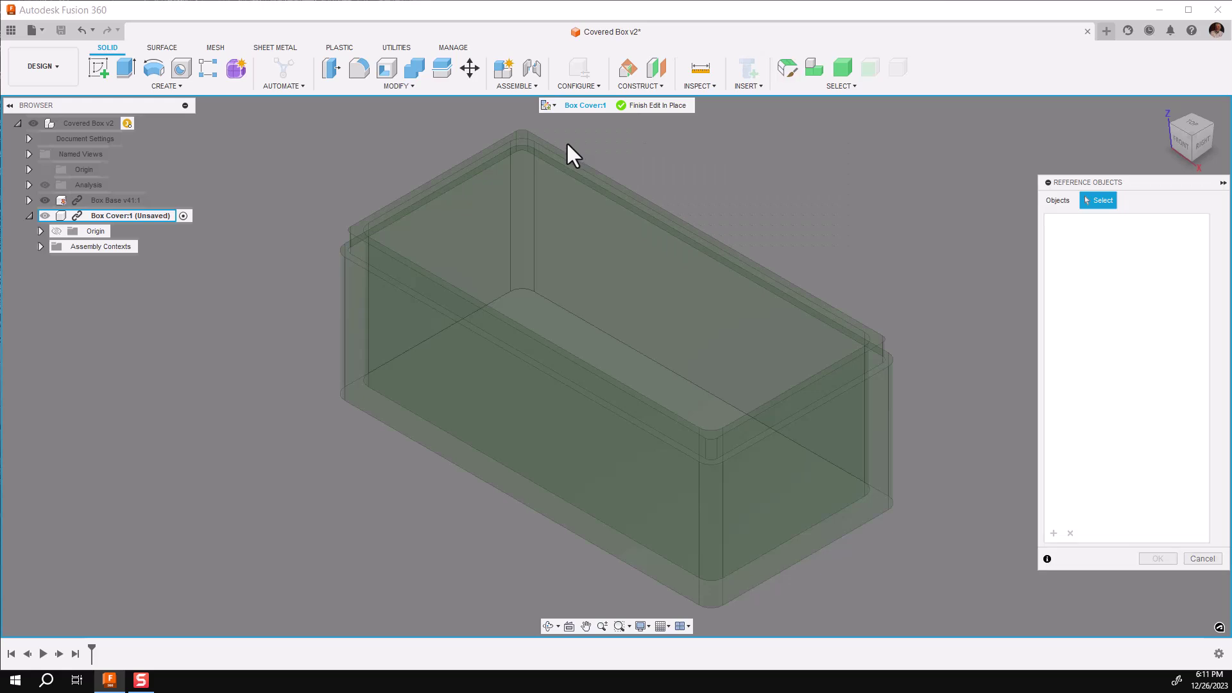
click(390, 226)
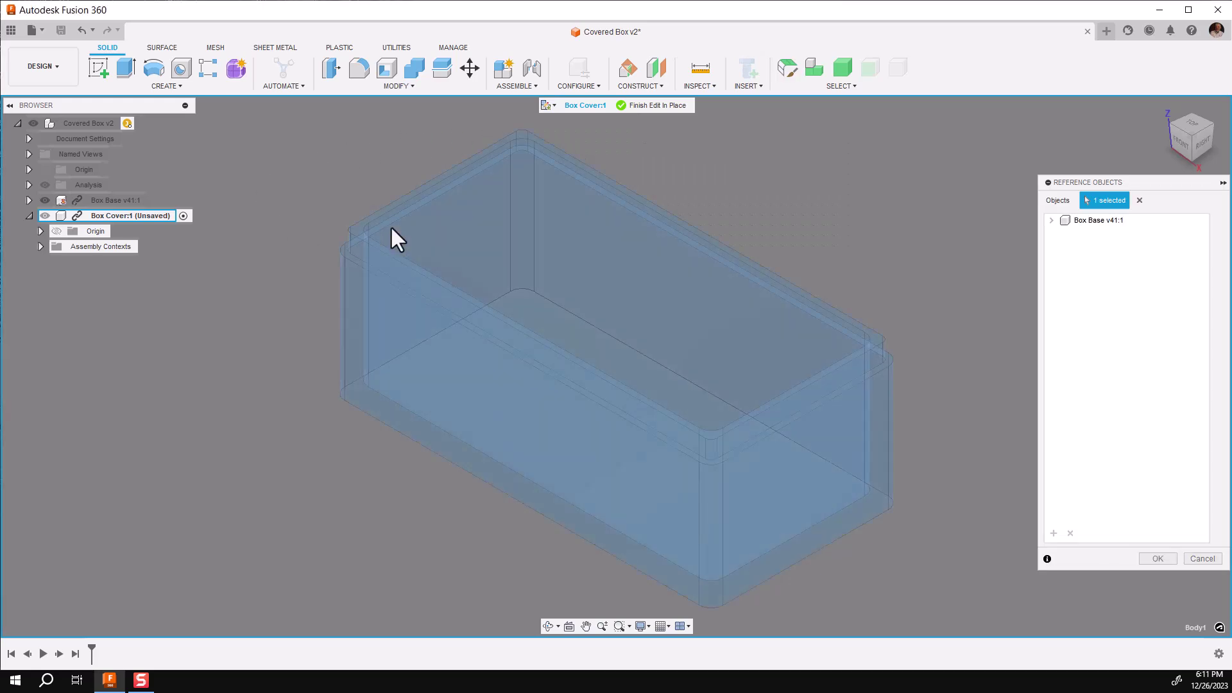
click(1052, 219)
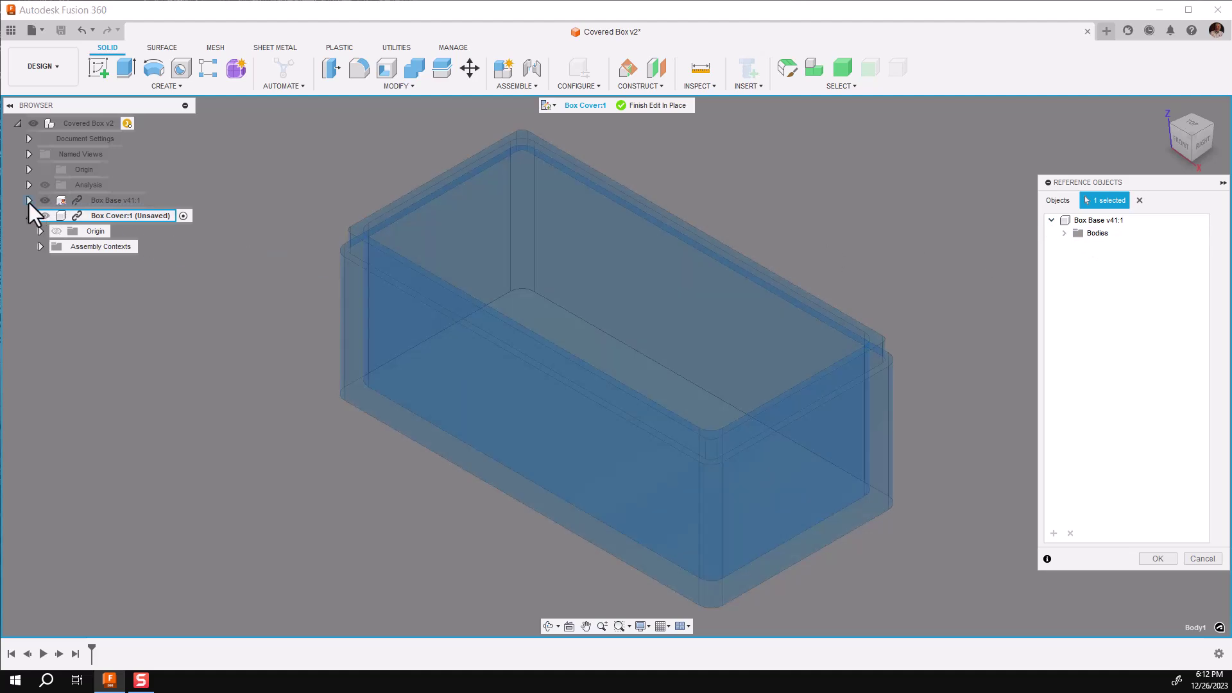
click(28, 200)
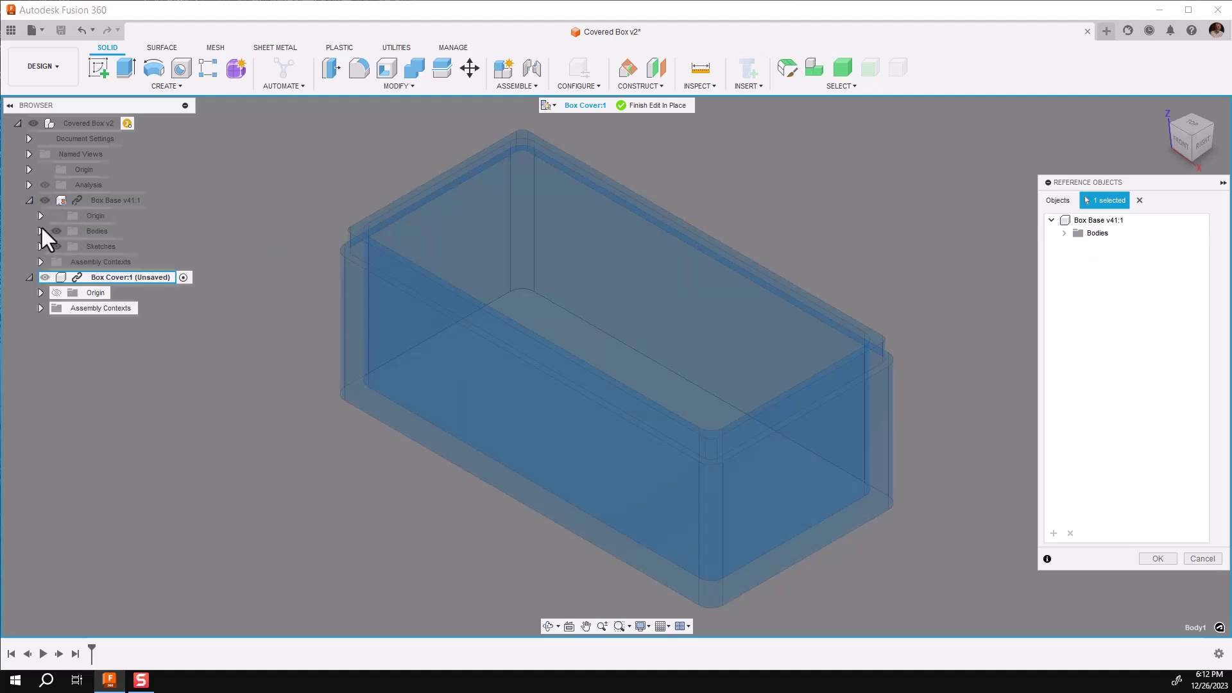
click(40, 231)
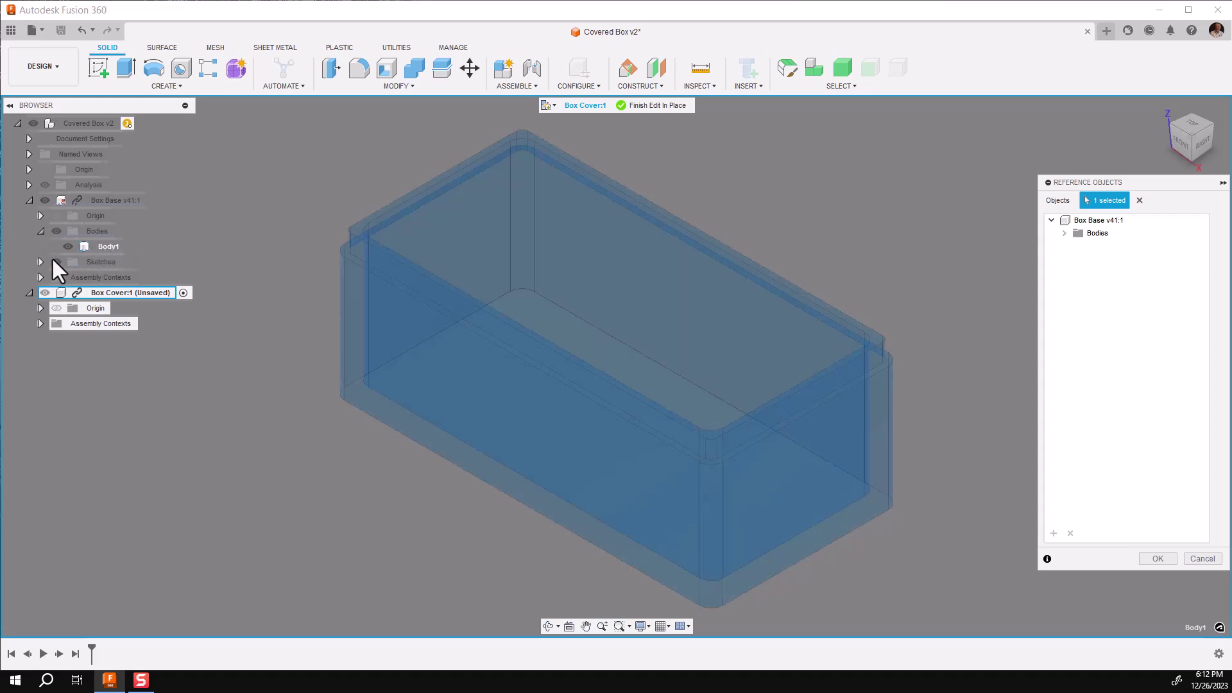
click(41, 262)
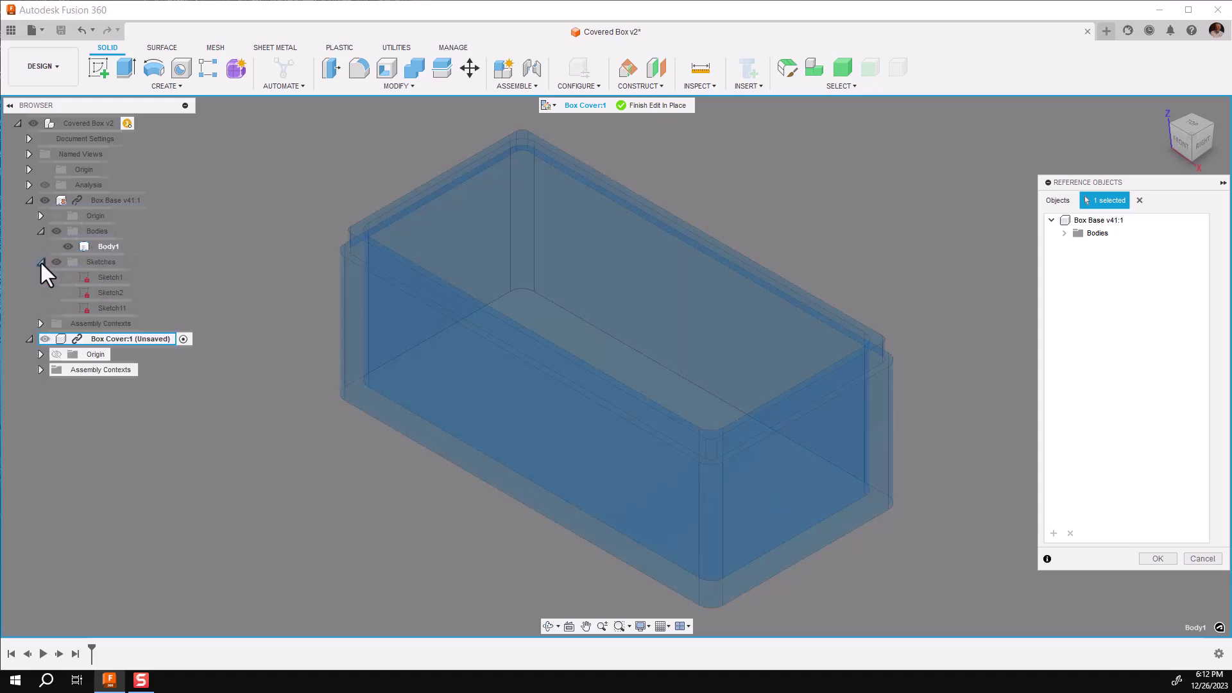
click(106, 261)
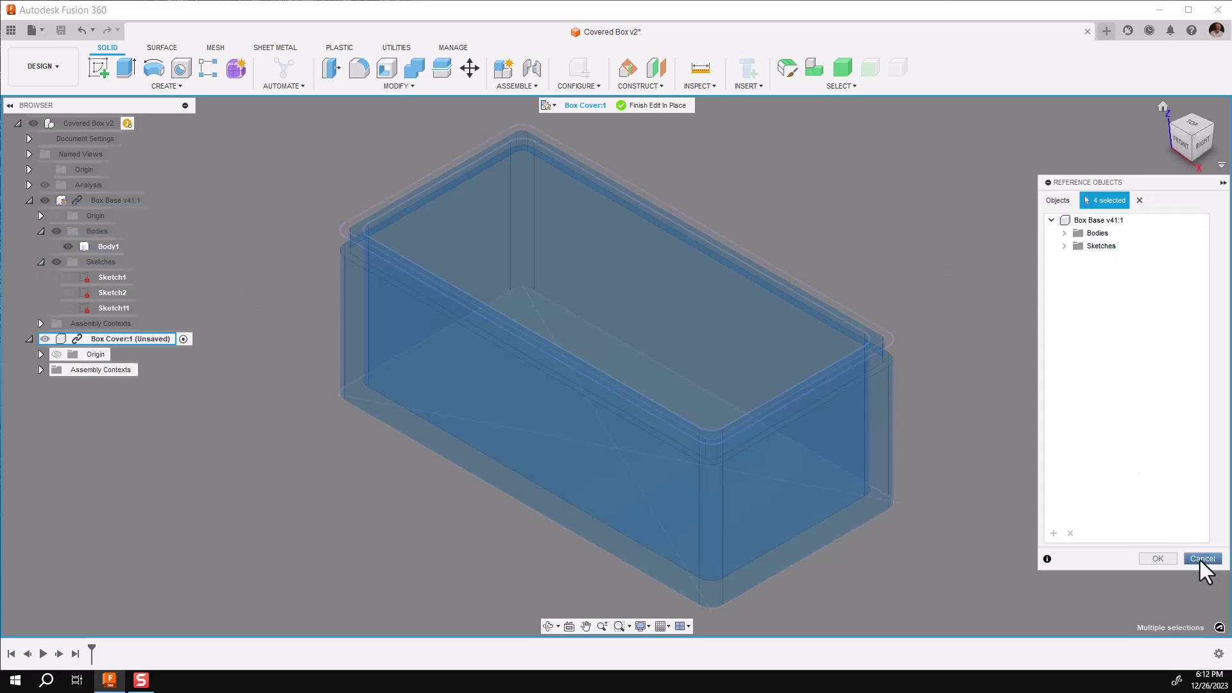
click(1164, 556)
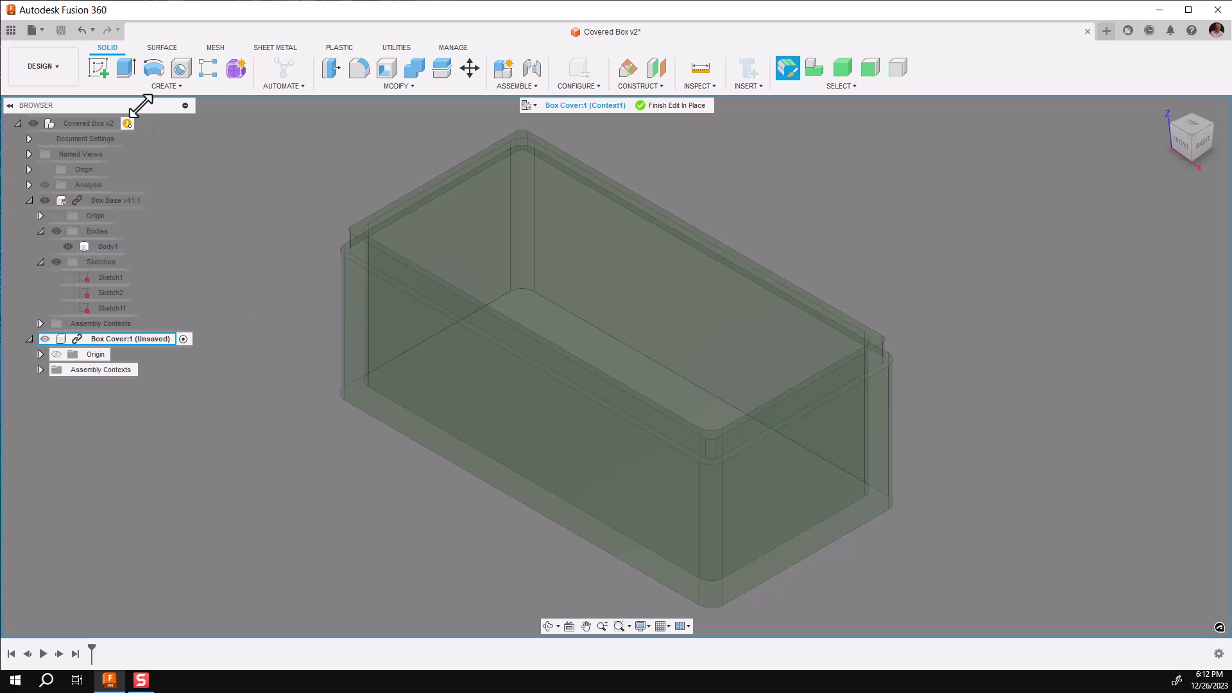
Extrude the Sketch1 base profile 0.625 in from a box-top vertex to form the lid body
click(124, 68)
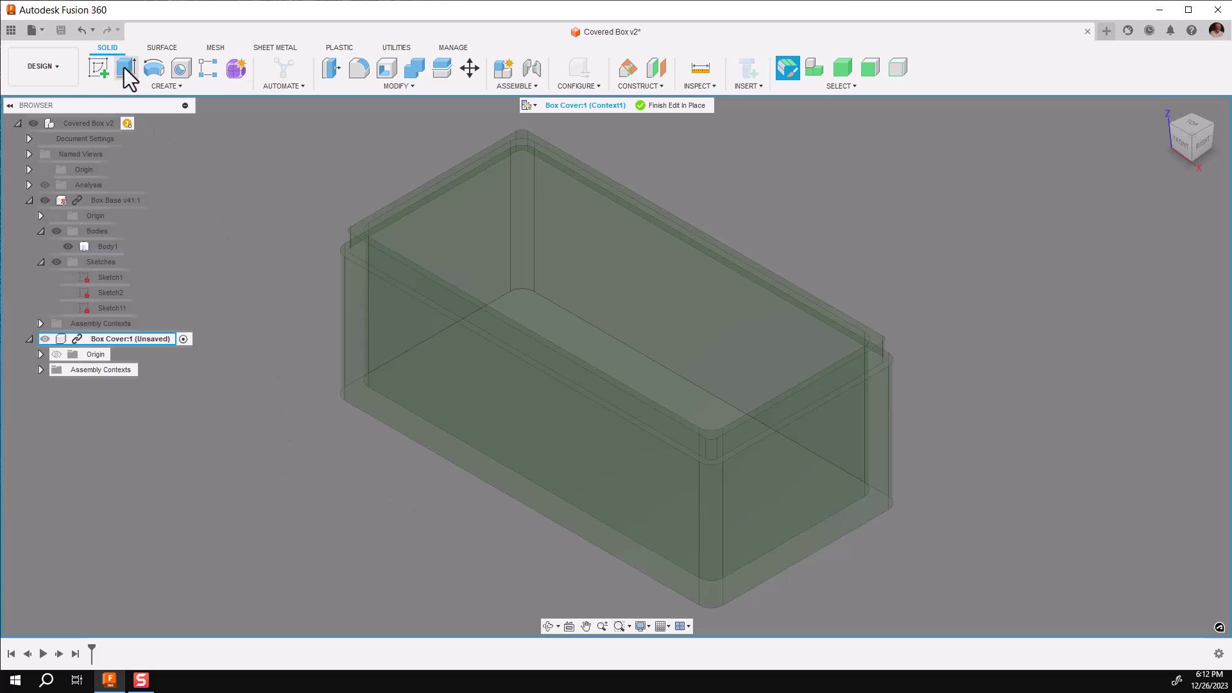
click(68, 277)
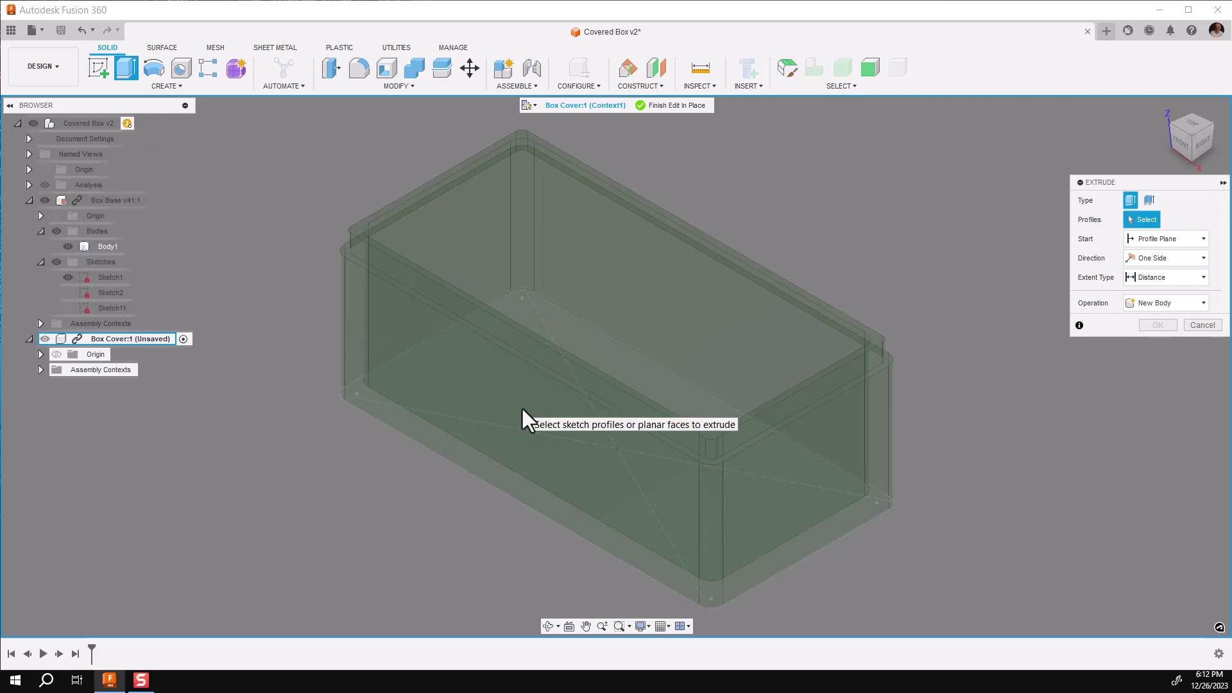
drag(520, 406, 522, 409)
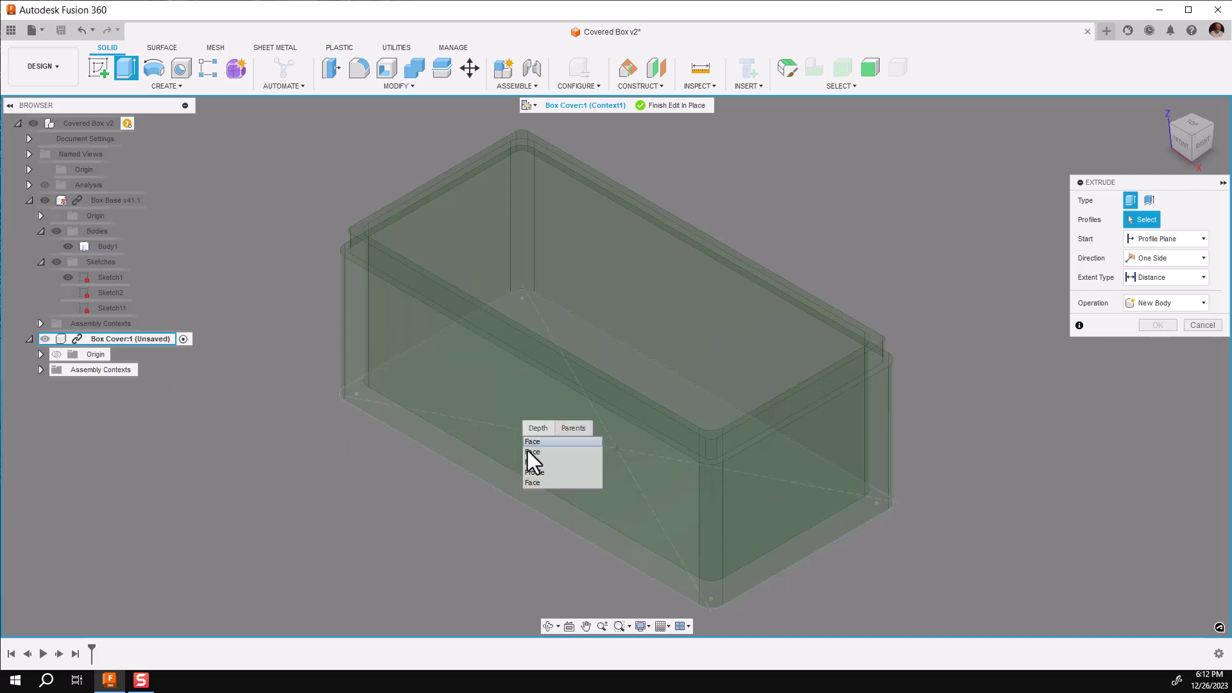
click(535, 473)
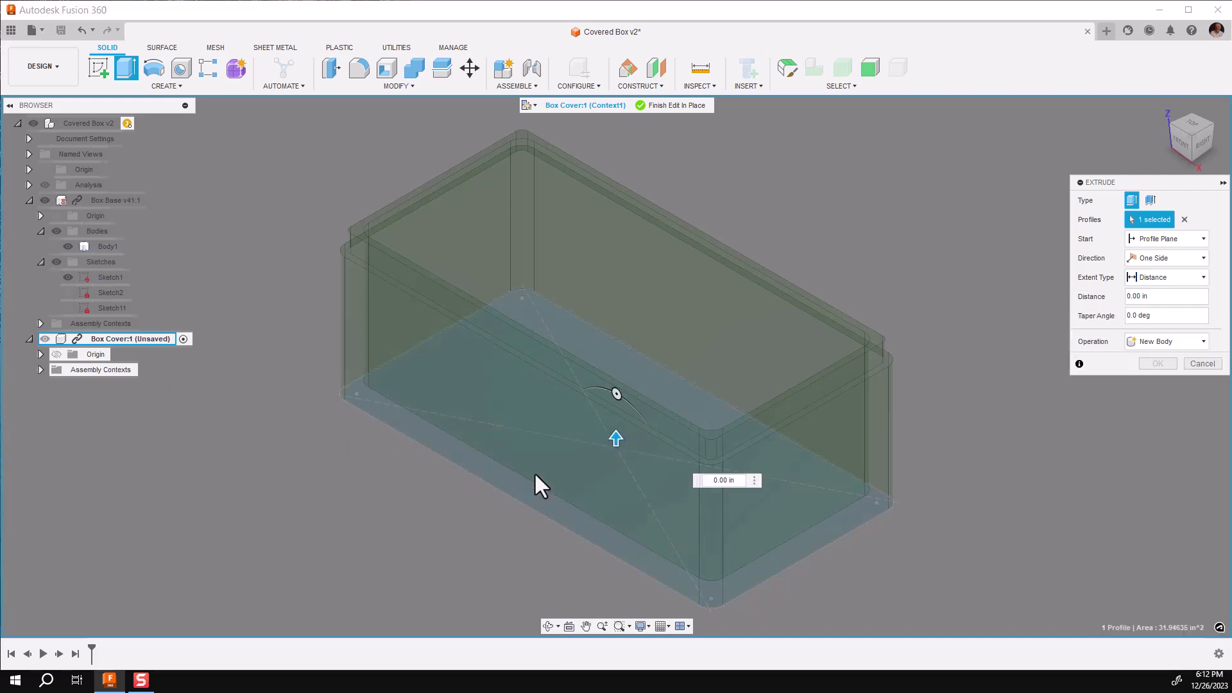
click(1183, 239)
click(1151, 281)
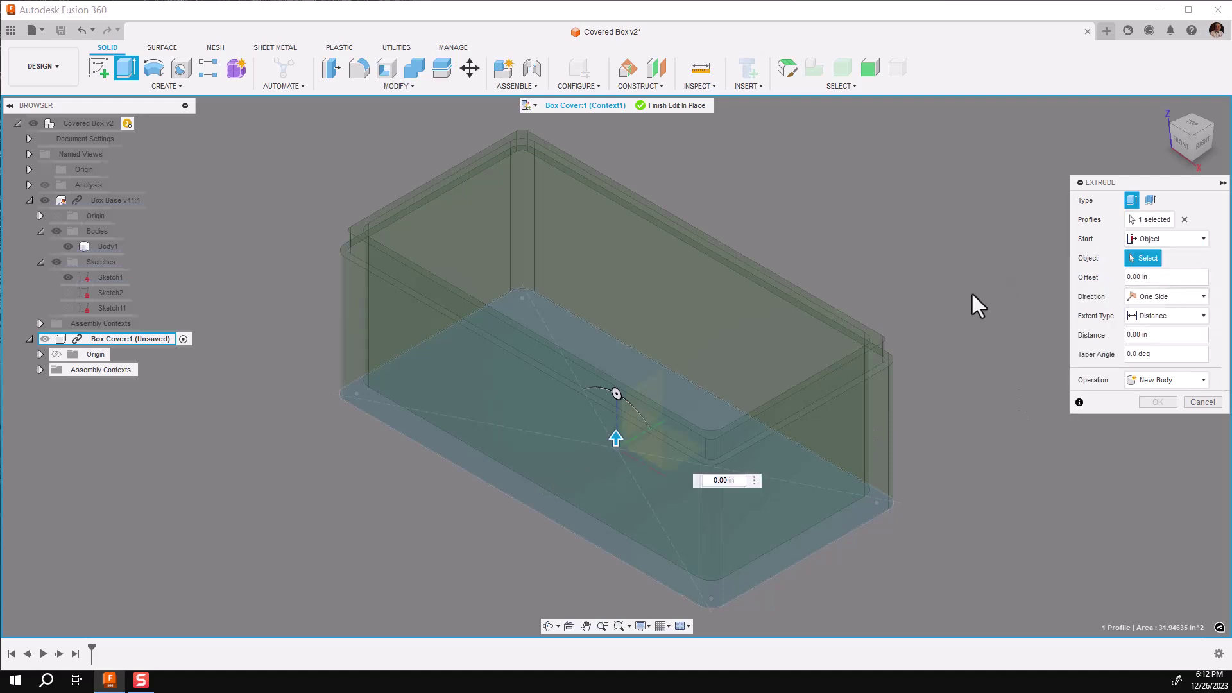
click(346, 251)
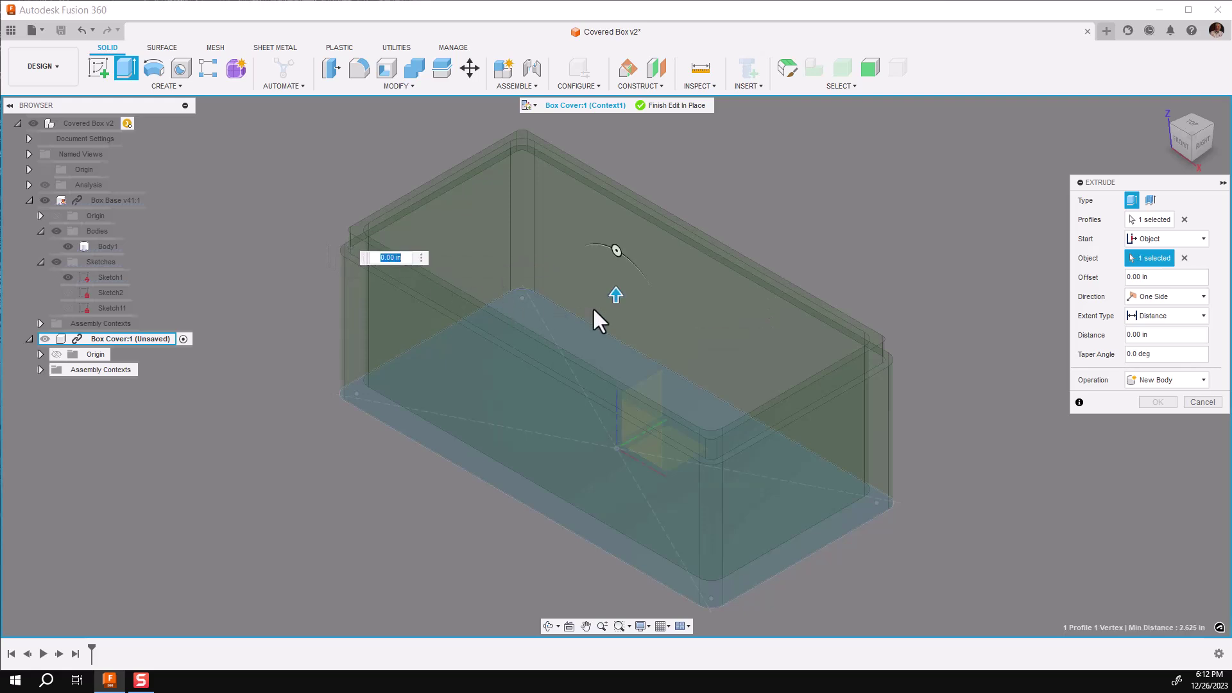
text(.625)
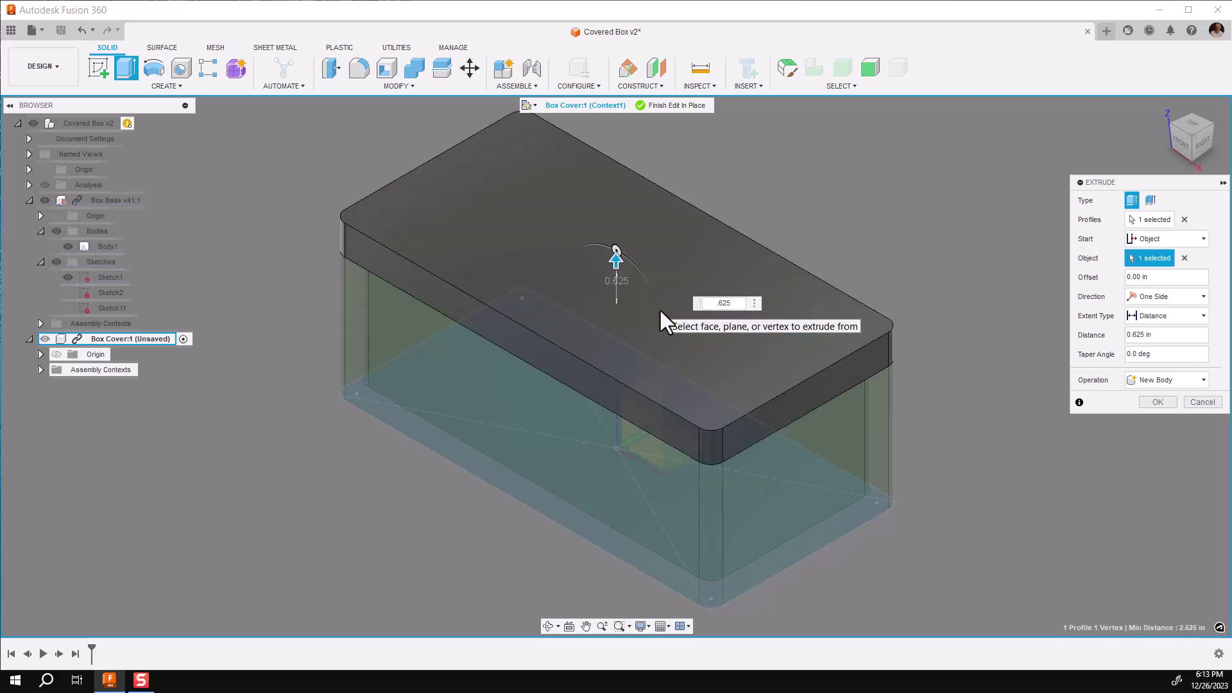
key(Return)
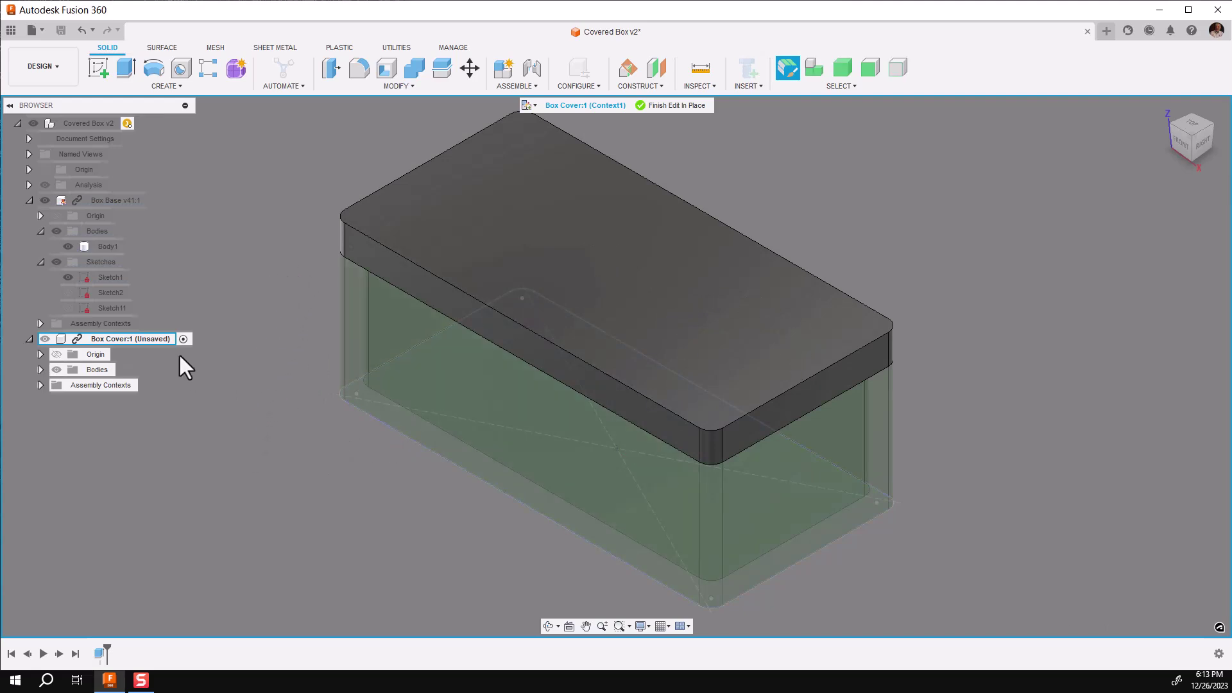
Hide Sketch1 and inspect Context1's bodies and sketches, previewing Sketch1 and Sketch2
click(68, 276)
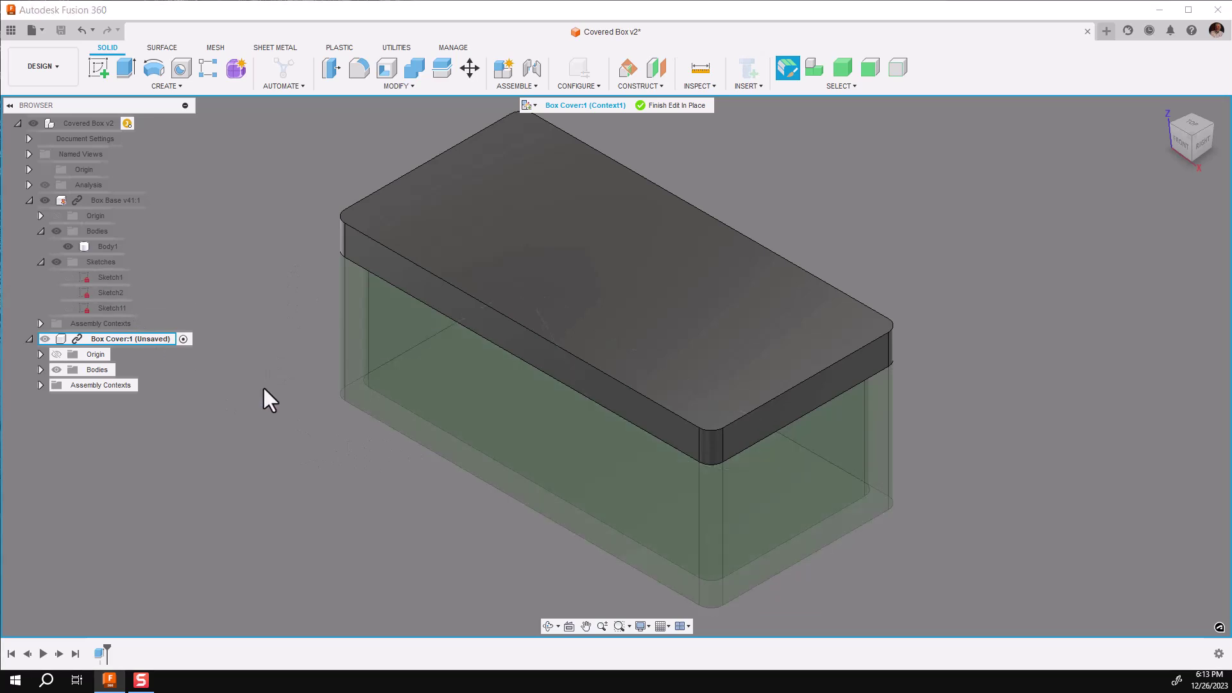
click(40, 385)
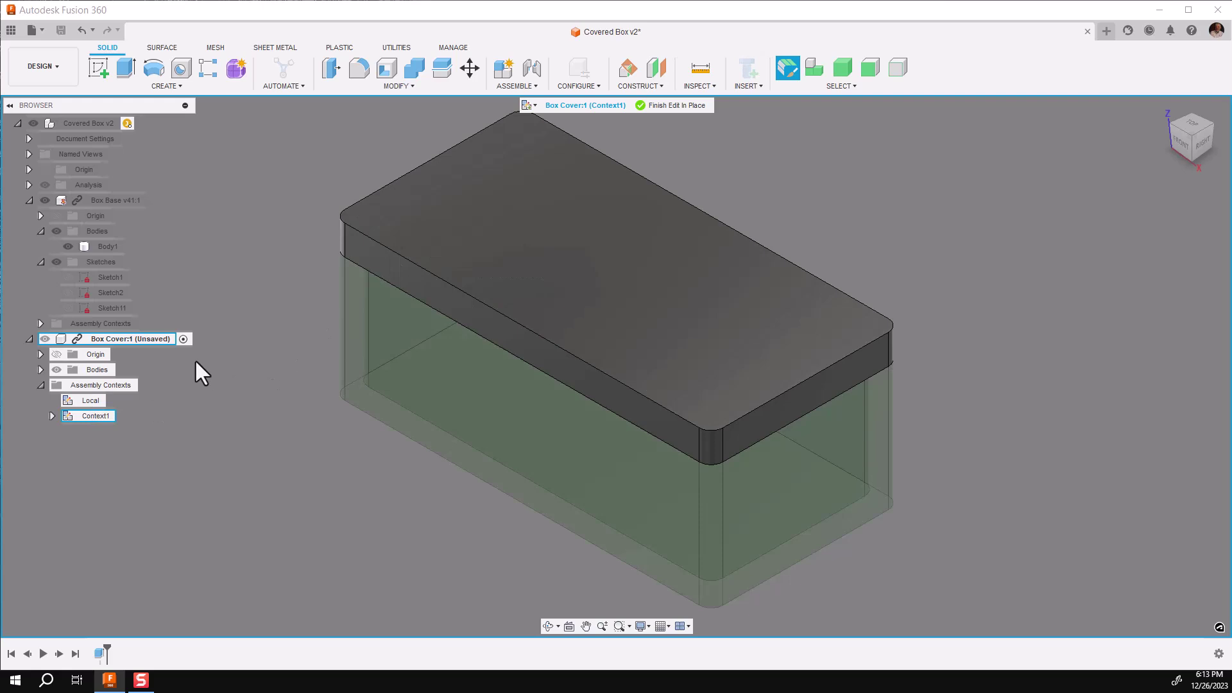
click(52, 416)
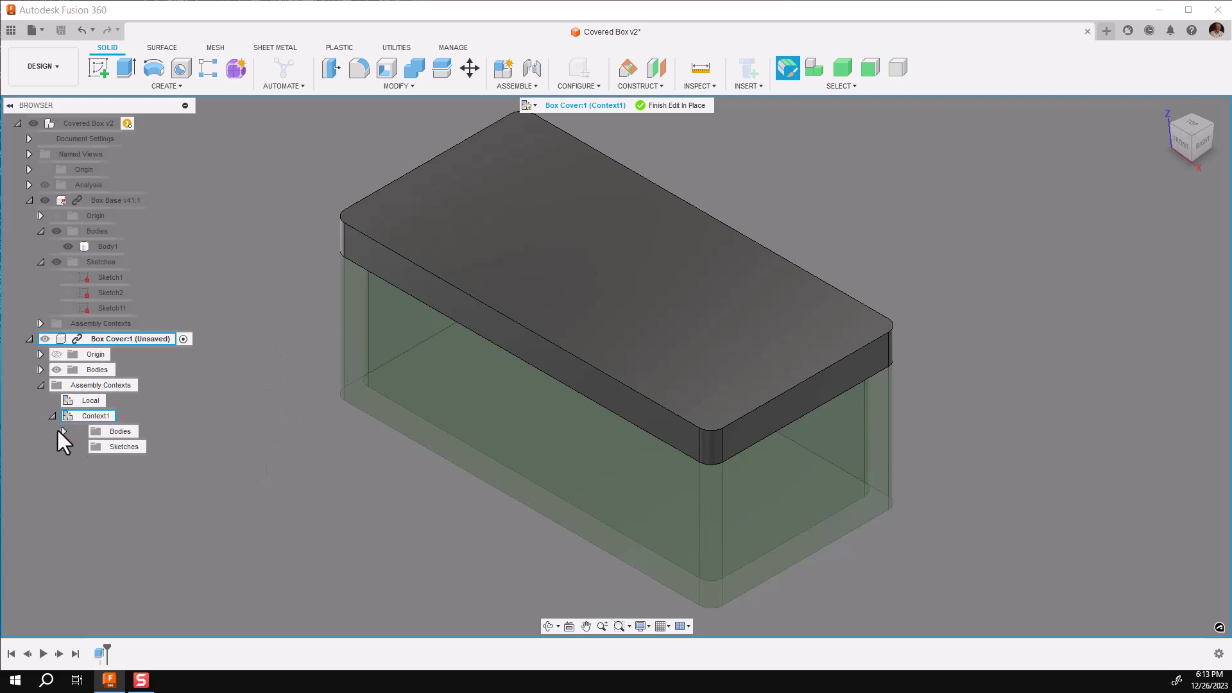
click(63, 430)
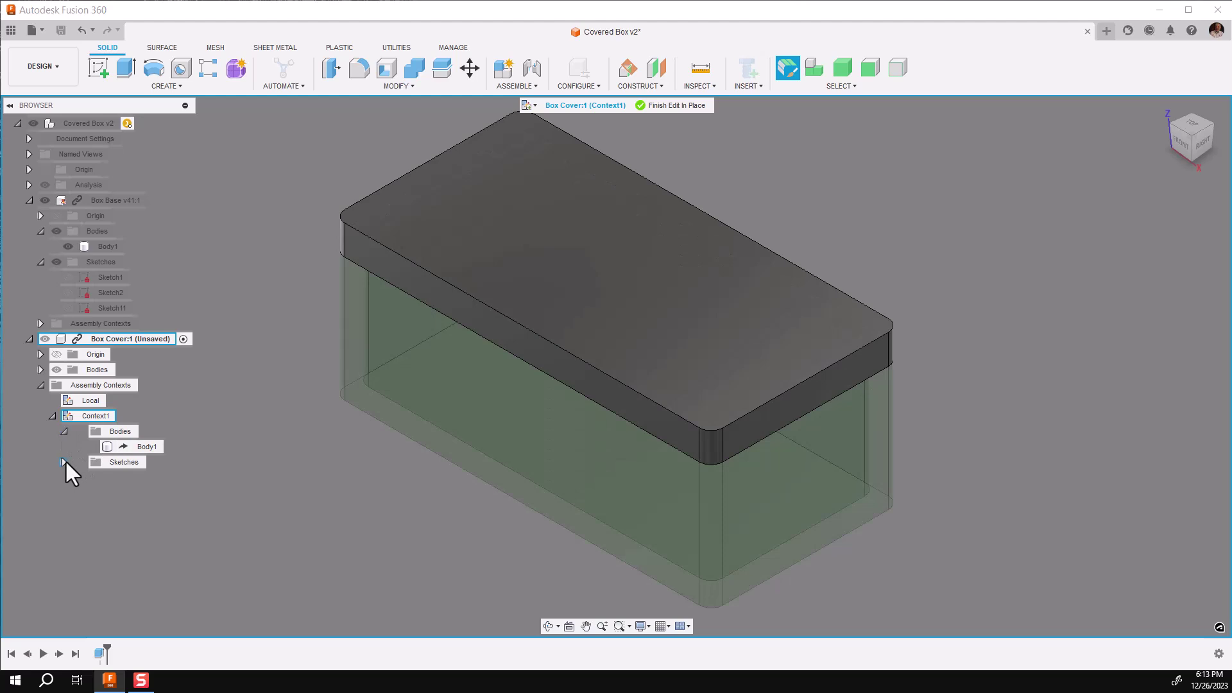
click(64, 461)
click(129, 476)
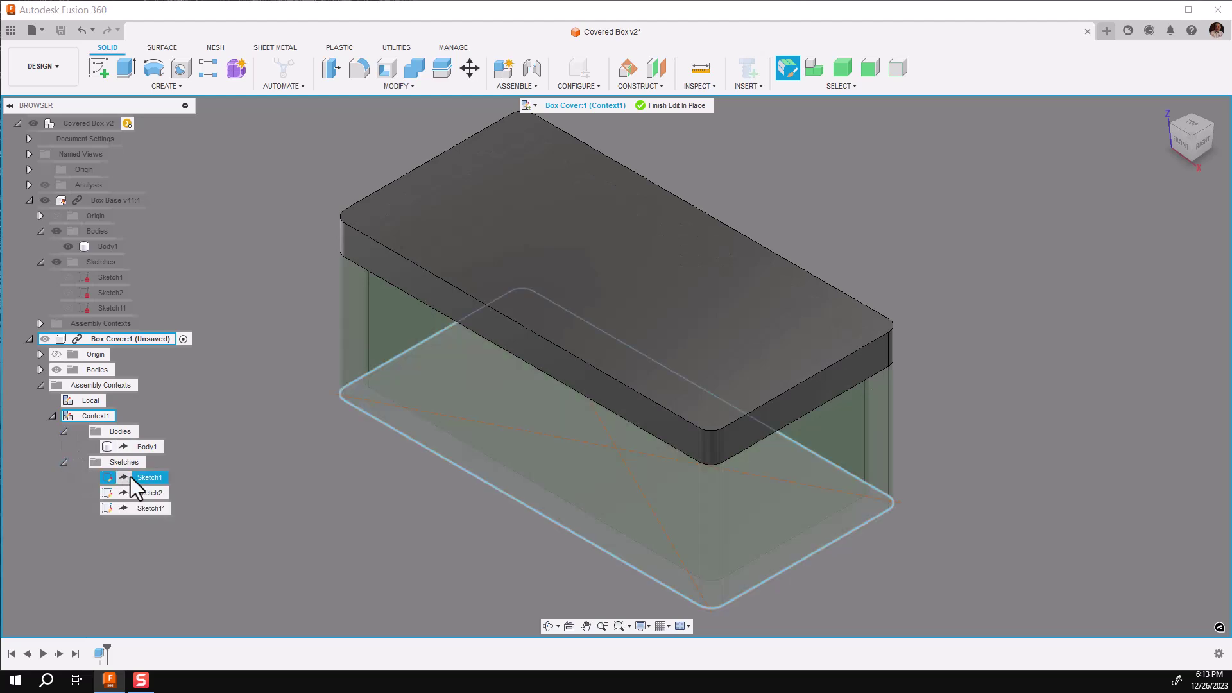
click(132, 494)
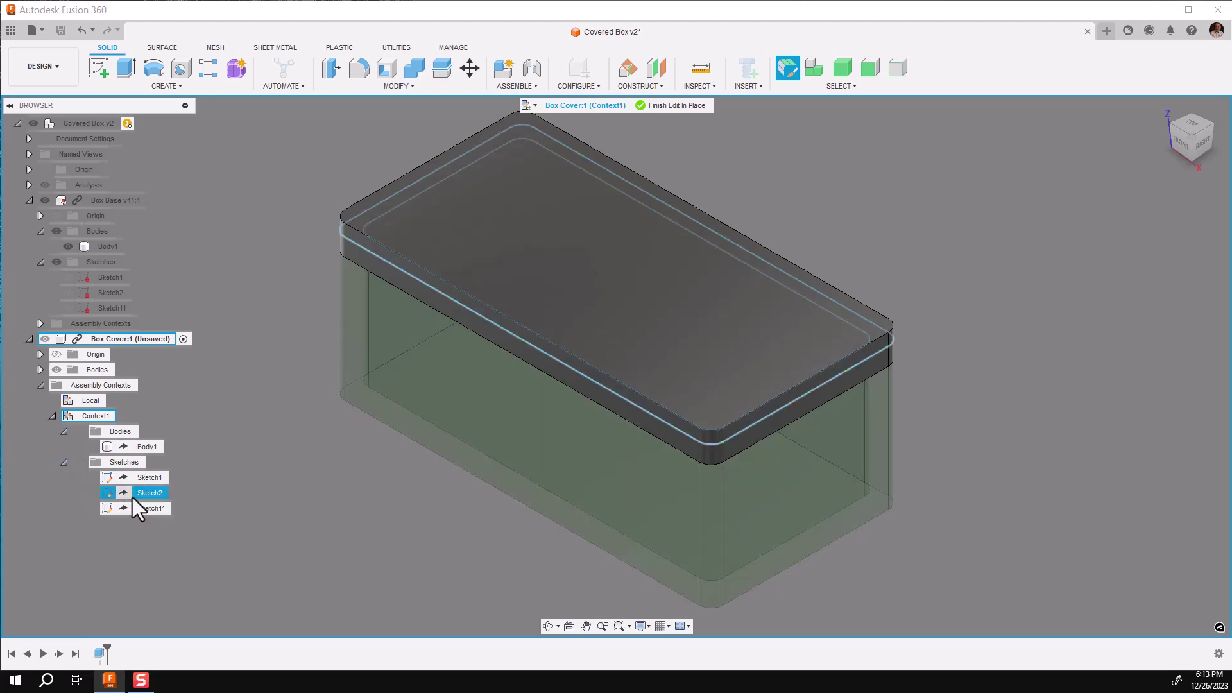
key(Escape)
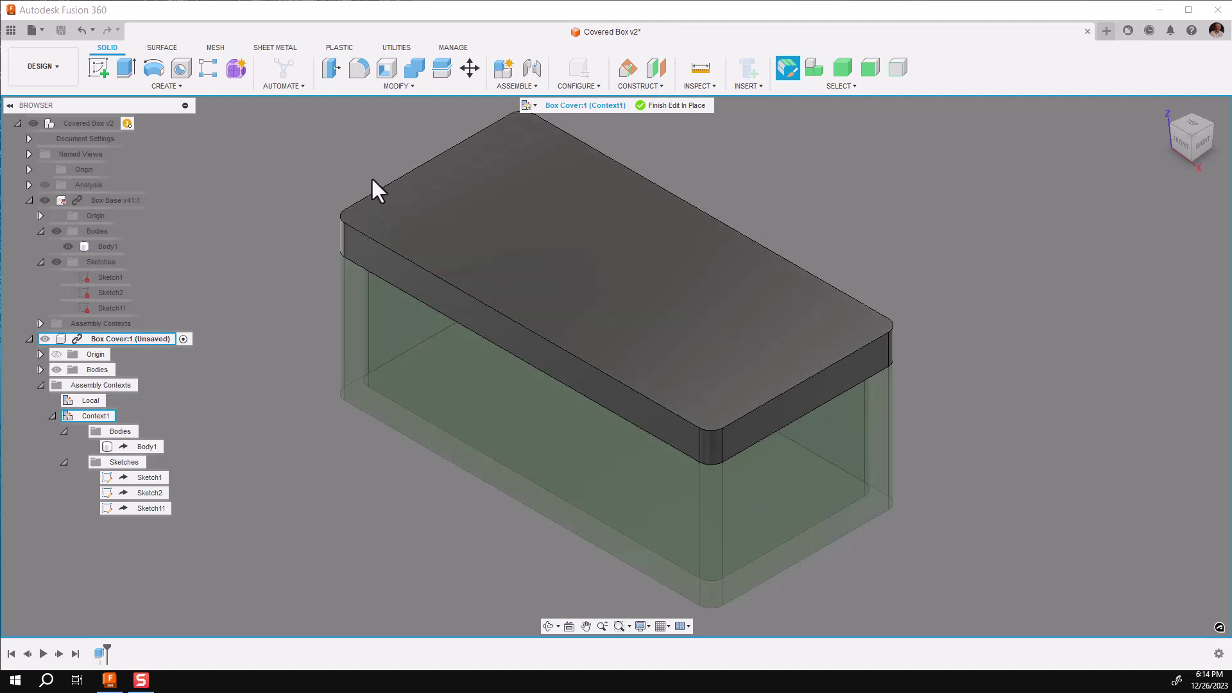
Show Sketch2 and extrude its inner rim profile, starting from the lid's top face
click(67, 292)
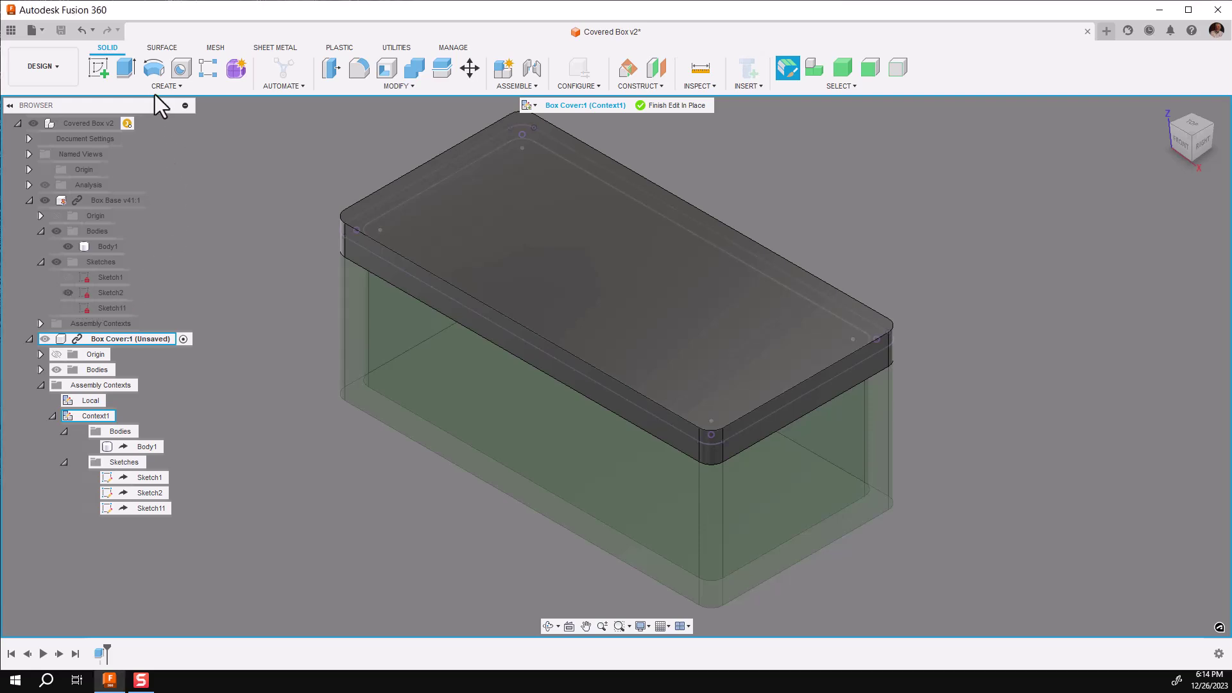
click(124, 68)
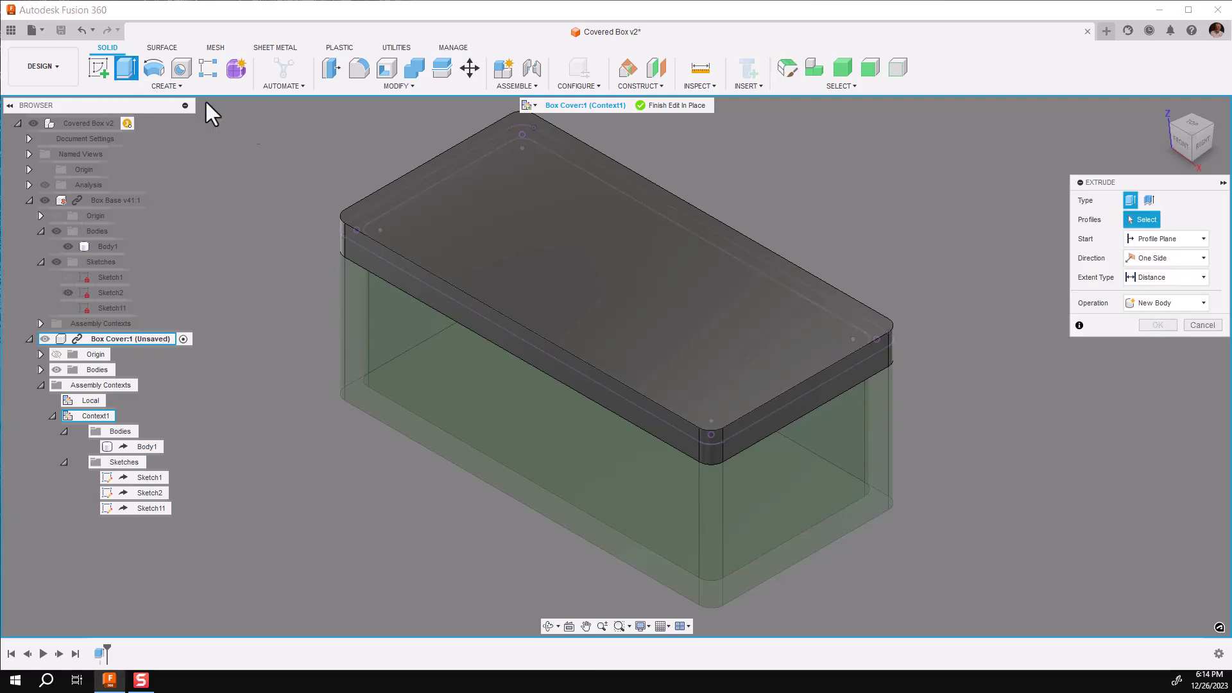
click(540, 249)
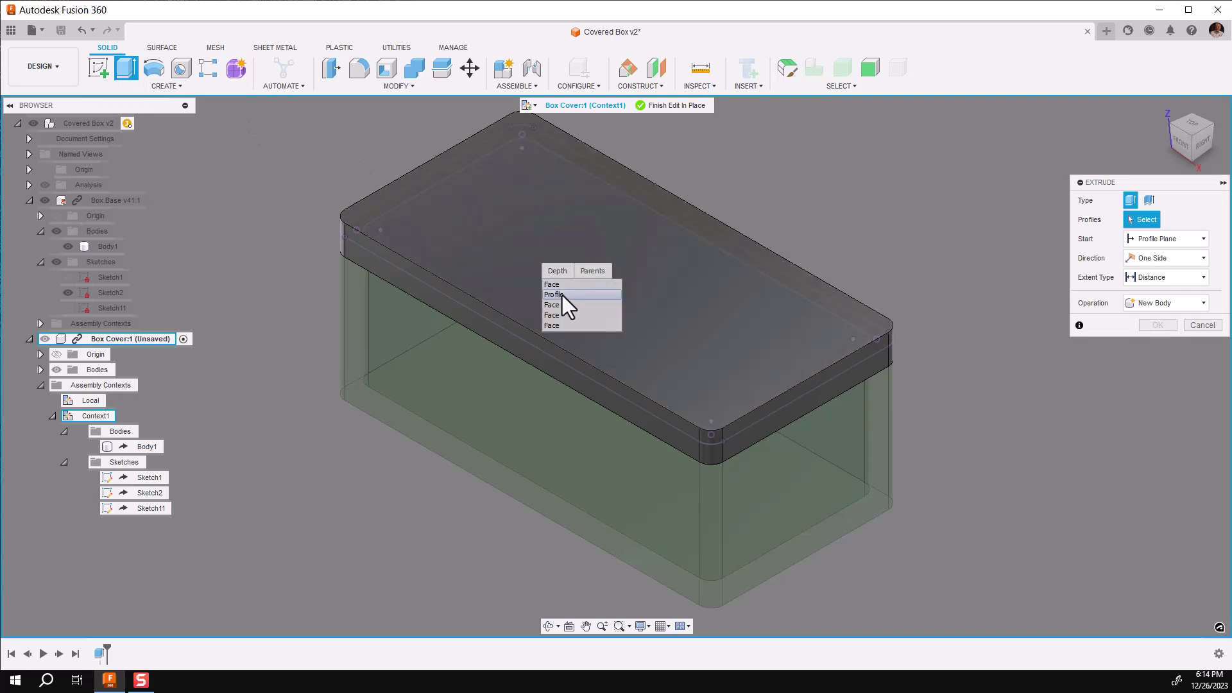
click(562, 295)
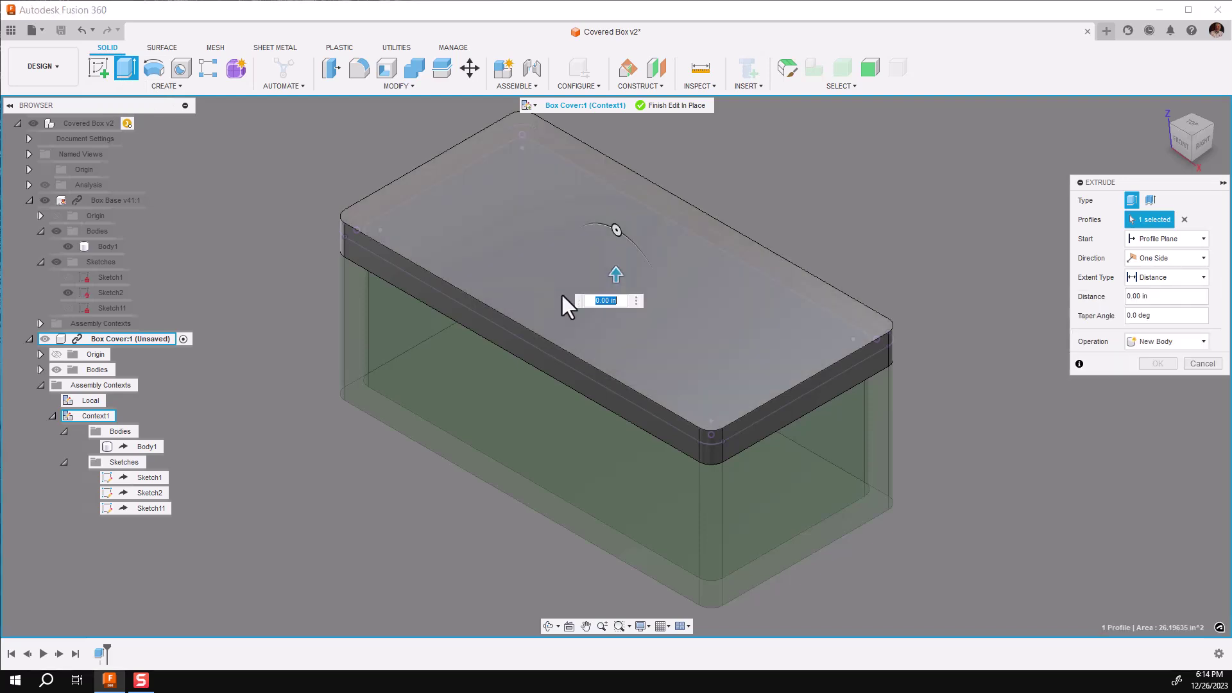
click(1197, 238)
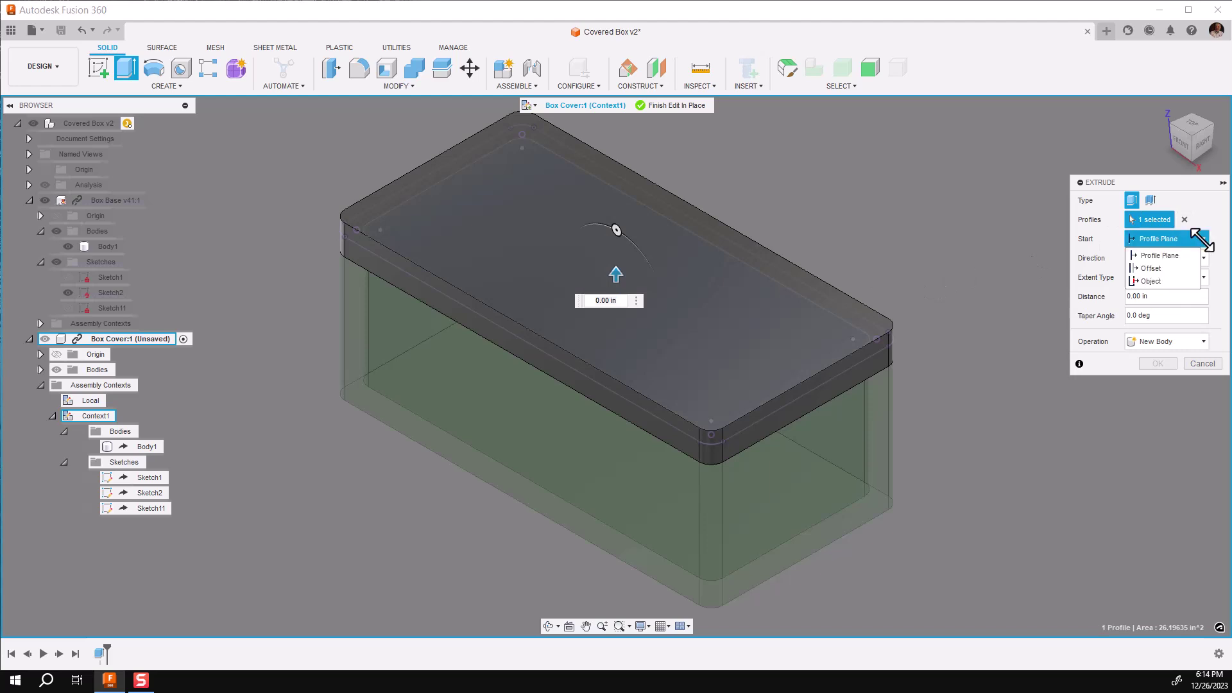
click(1151, 276)
scroll(398, 269, up, 2)
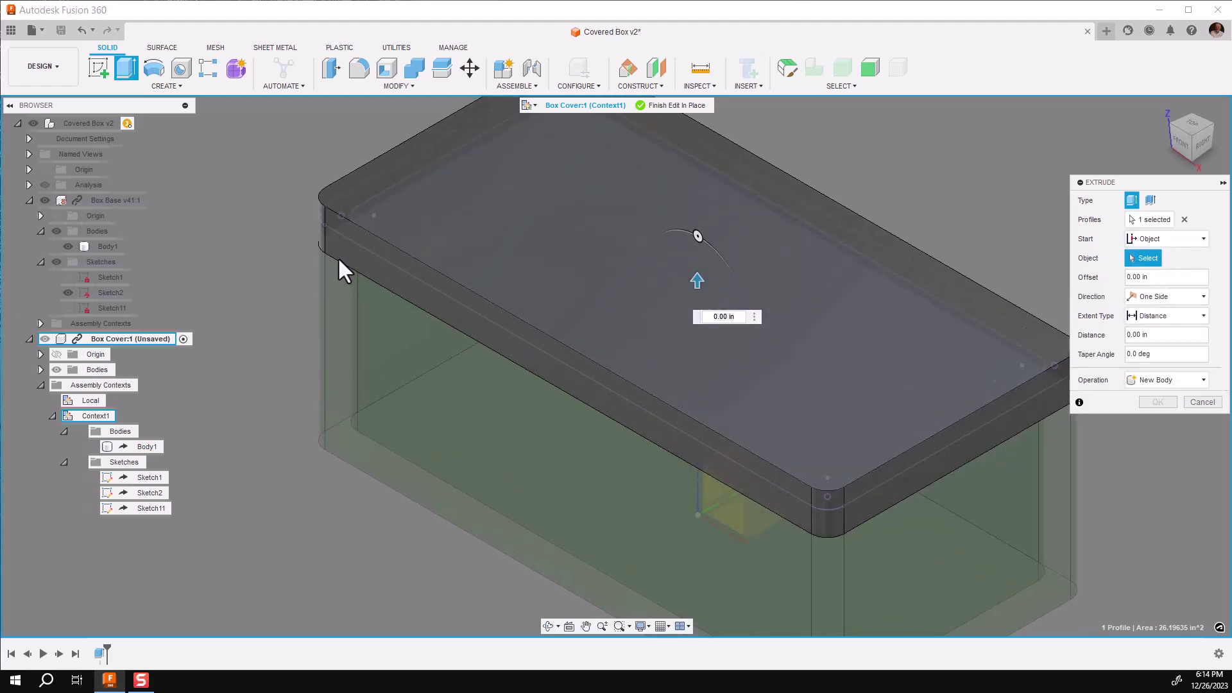
click(337, 257)
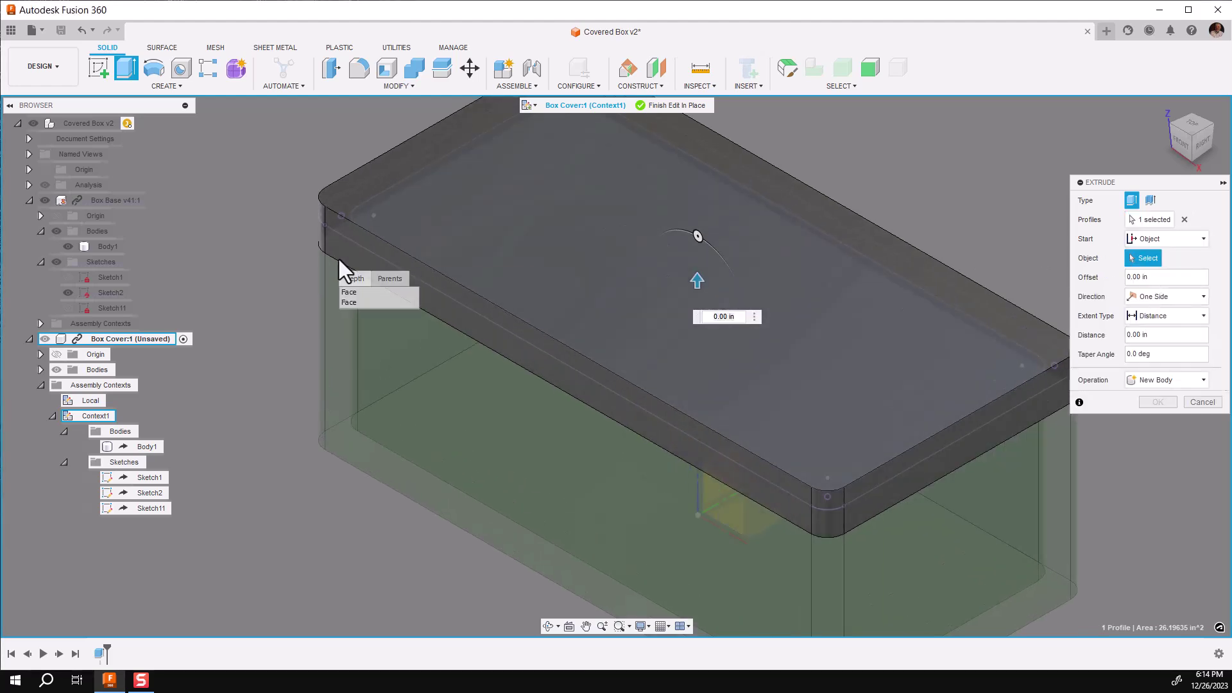
click(353, 292)
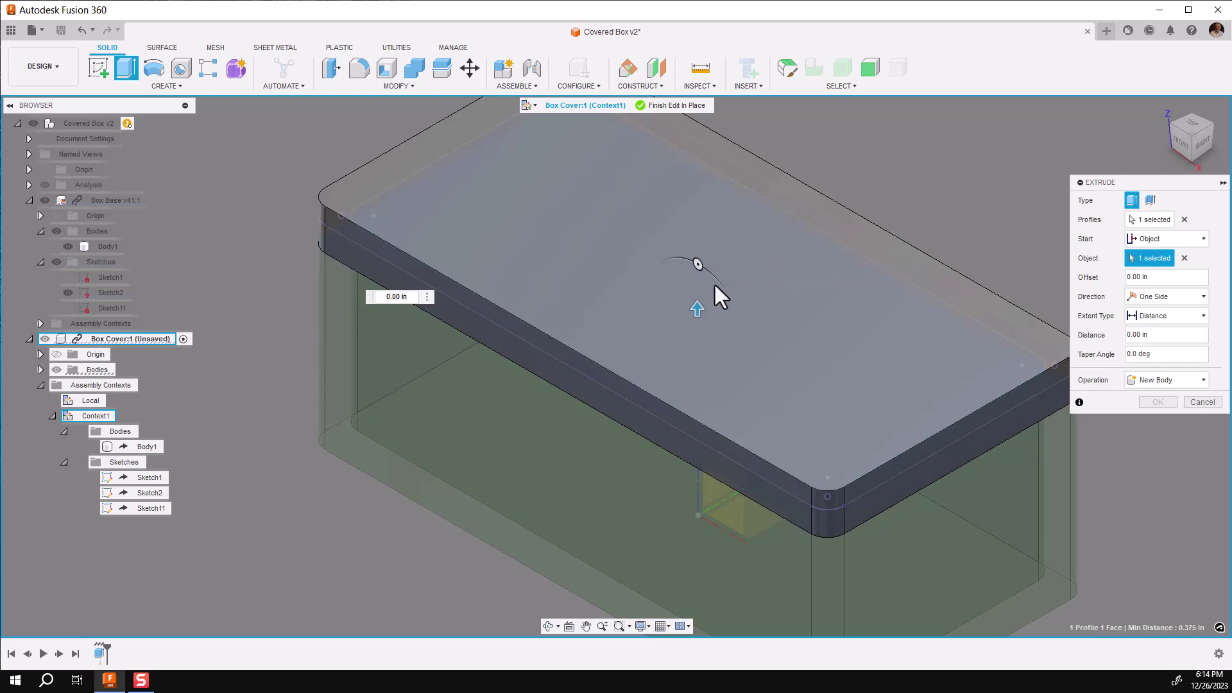
Set the cut depth to 0.5 in and apply it to the cover
click(408, 297)
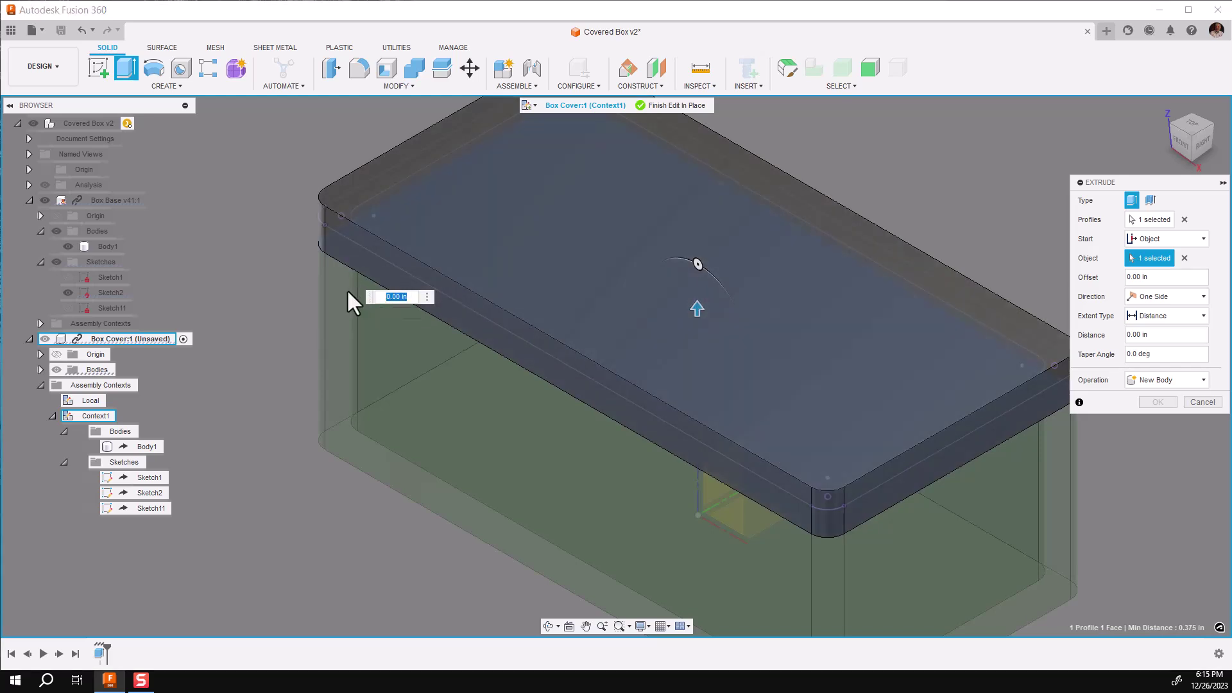
key(BackSpace)
text(.5)
key(Return)
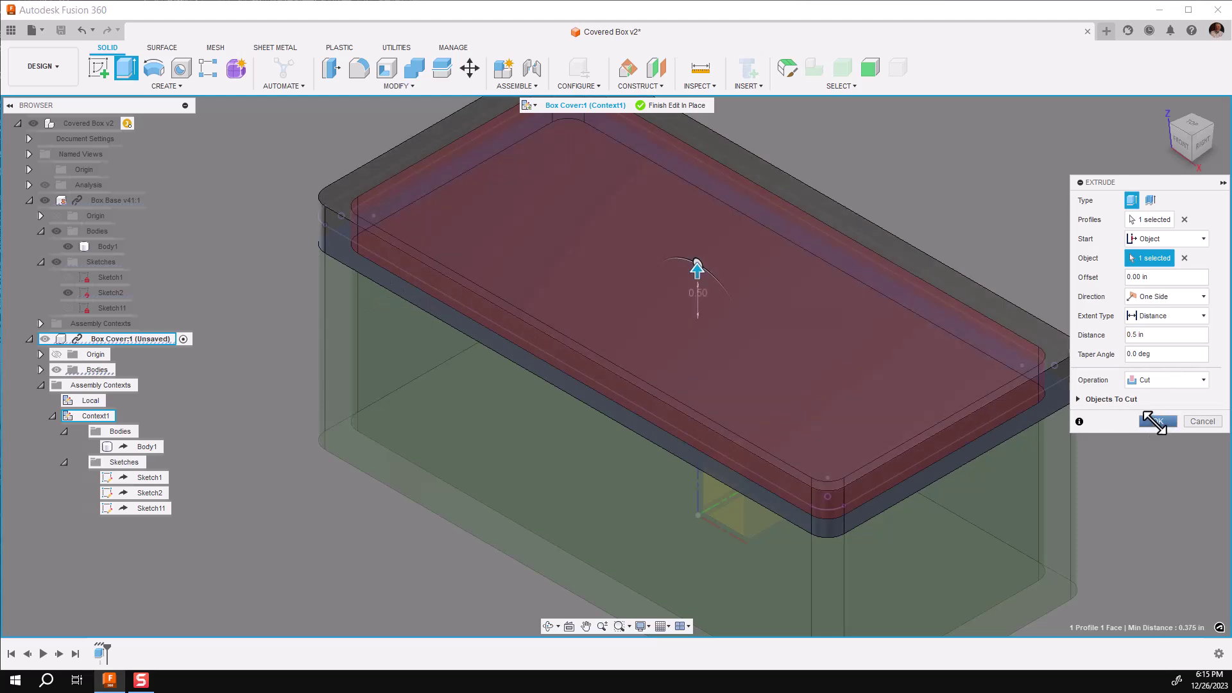
click(1155, 422)
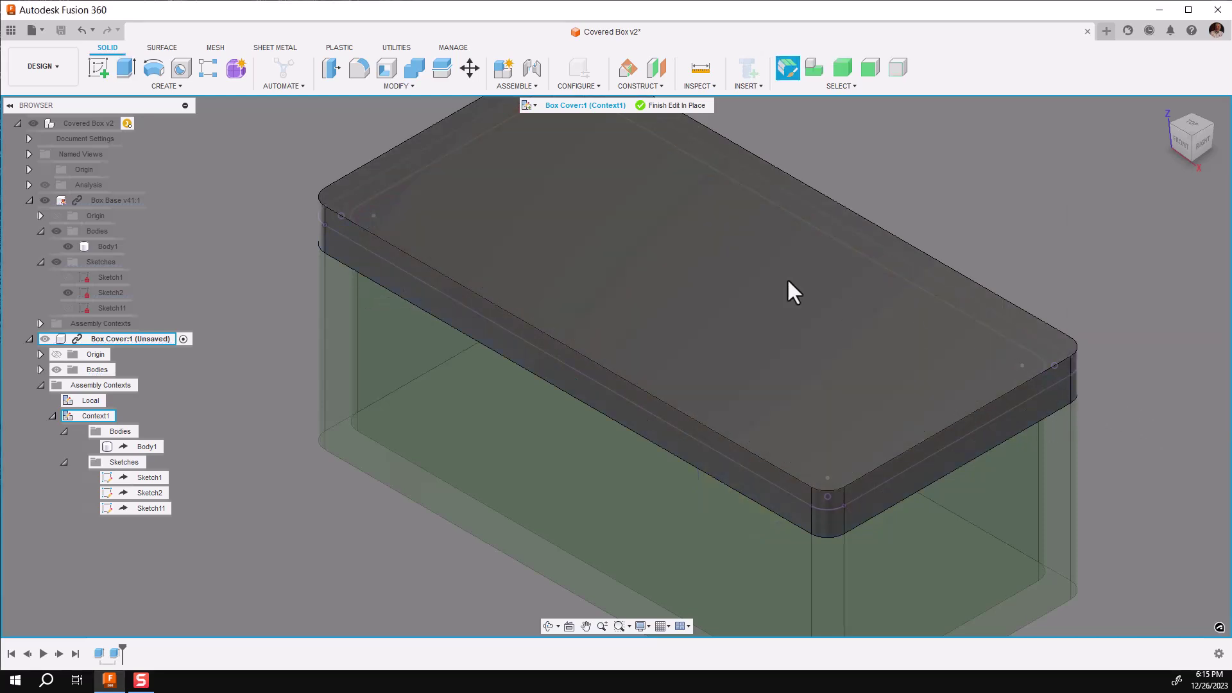
Show Sketch11 and cut its narrow outline profile 0.4375 in into the cover from the chosen face
click(68, 308)
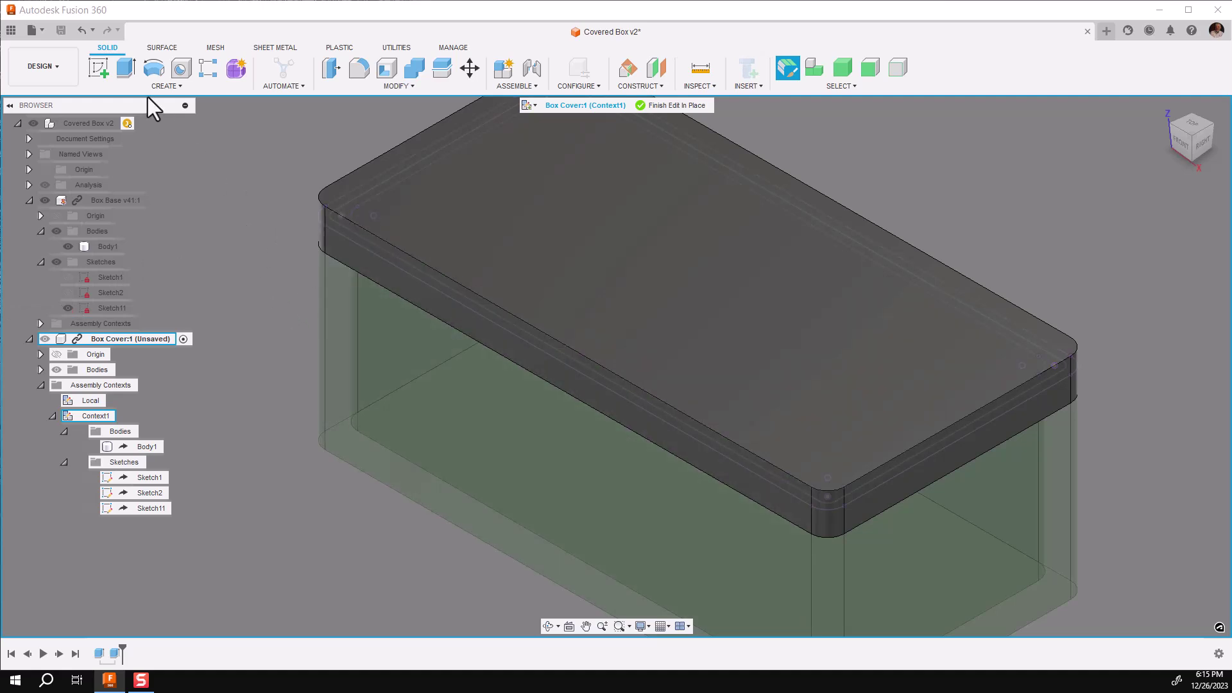
click(125, 68)
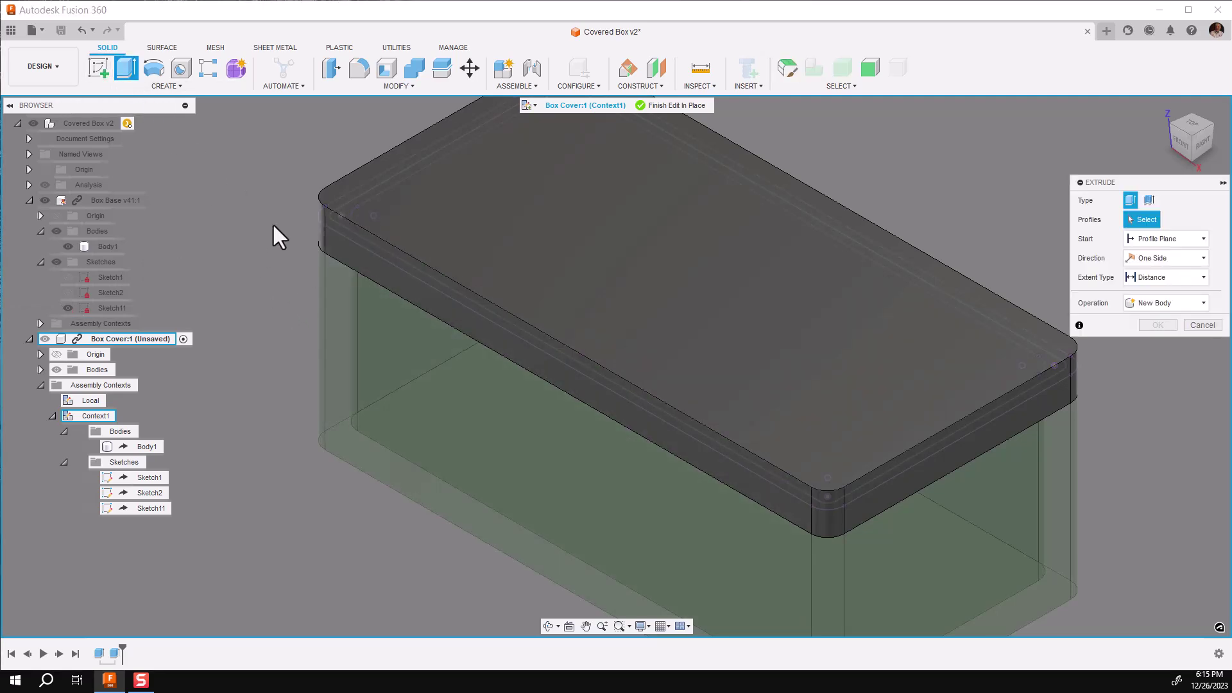
scroll(307, 234, up, 3)
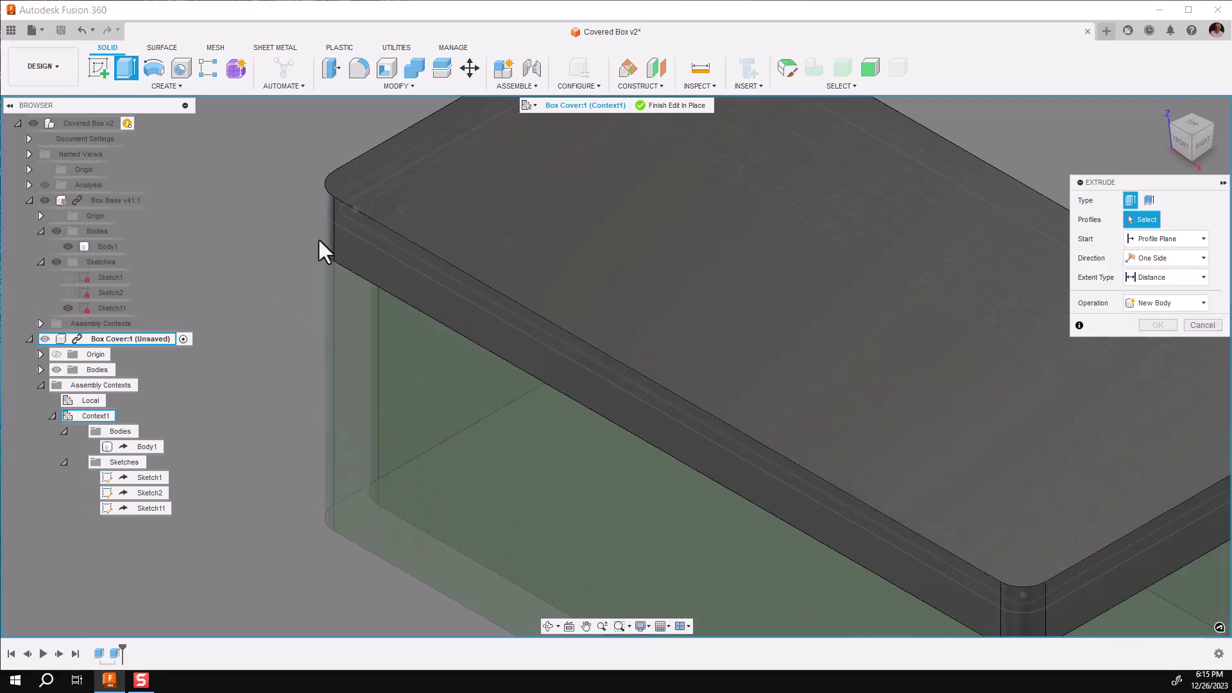
click(352, 217)
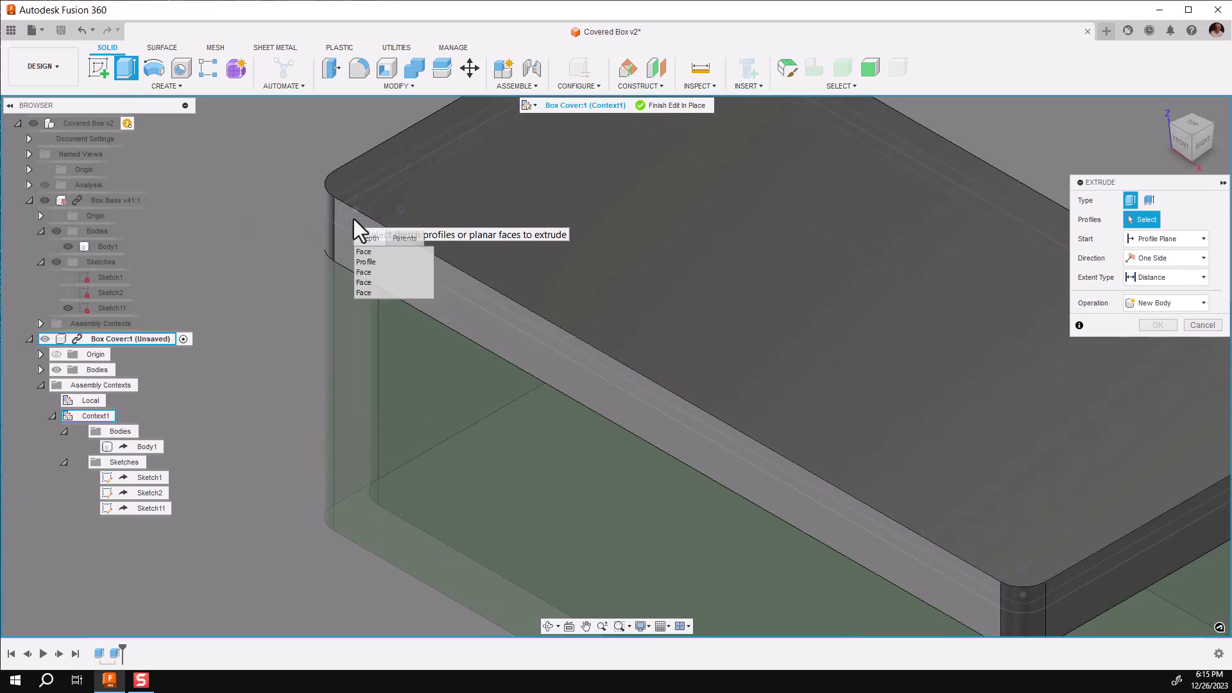
click(368, 263)
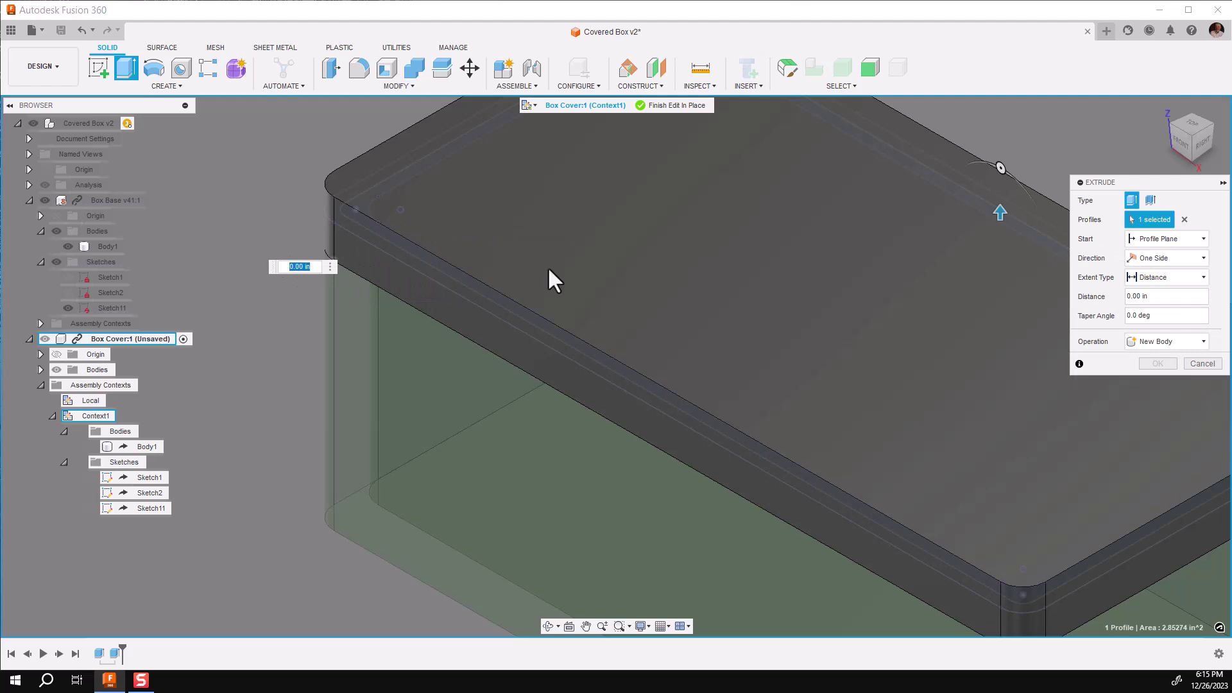
click(1197, 239)
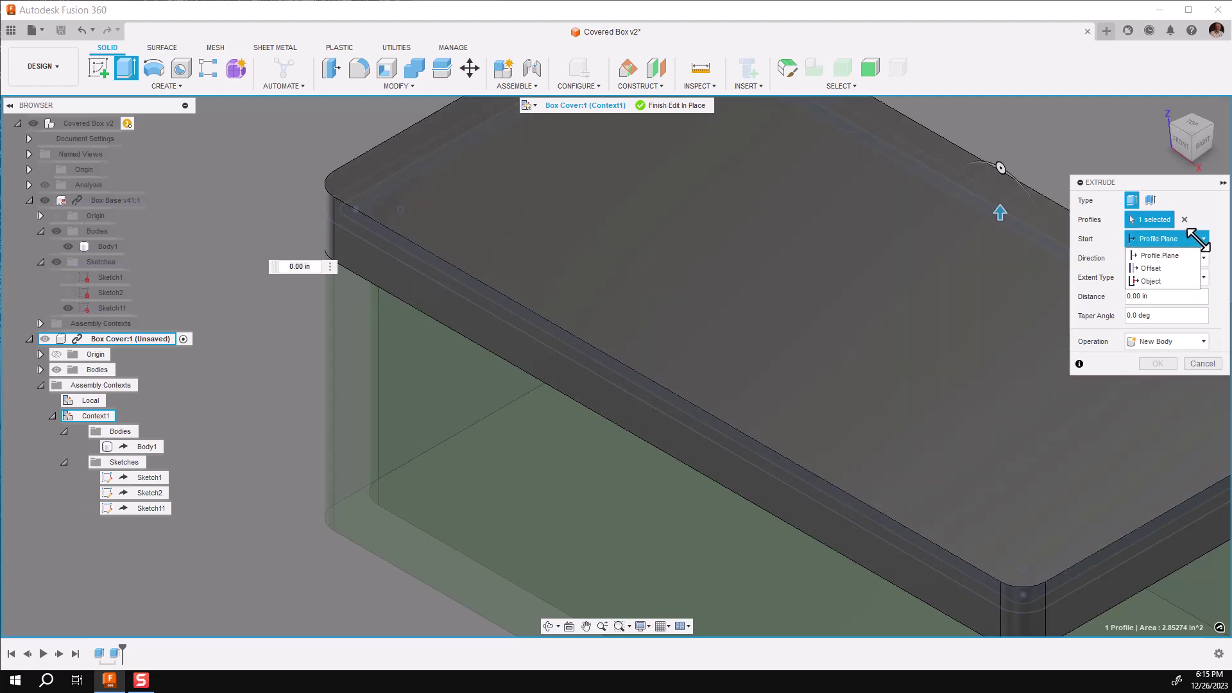
click(1158, 281)
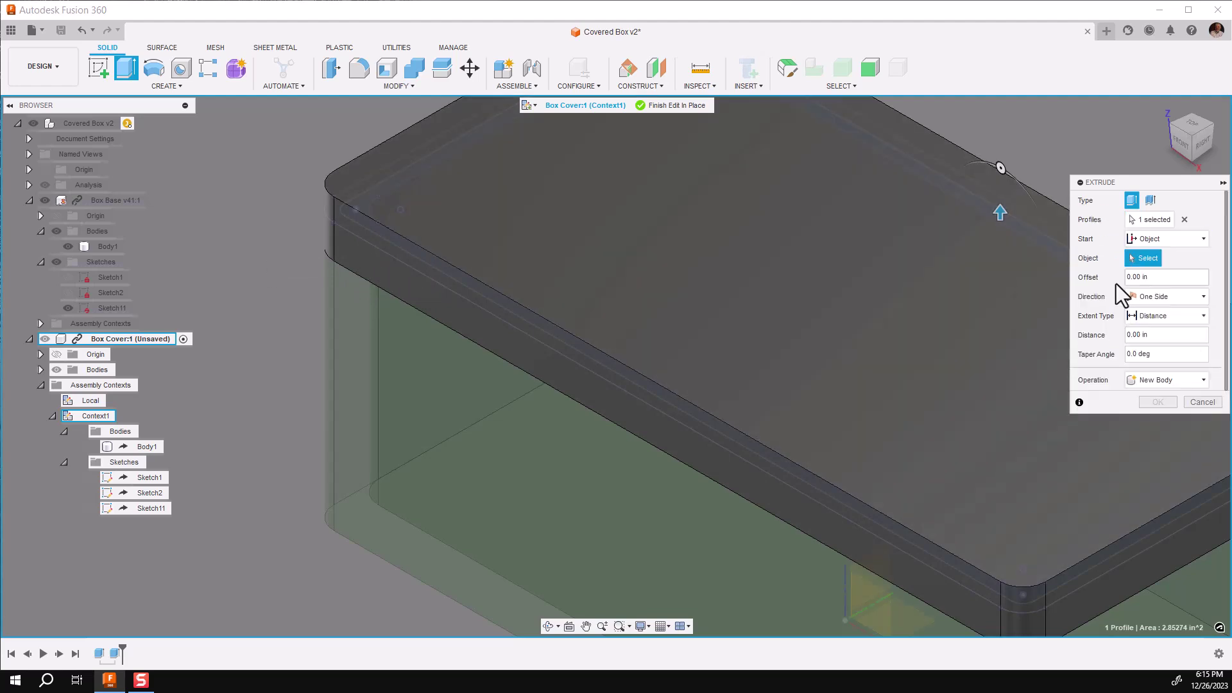
click(352, 261)
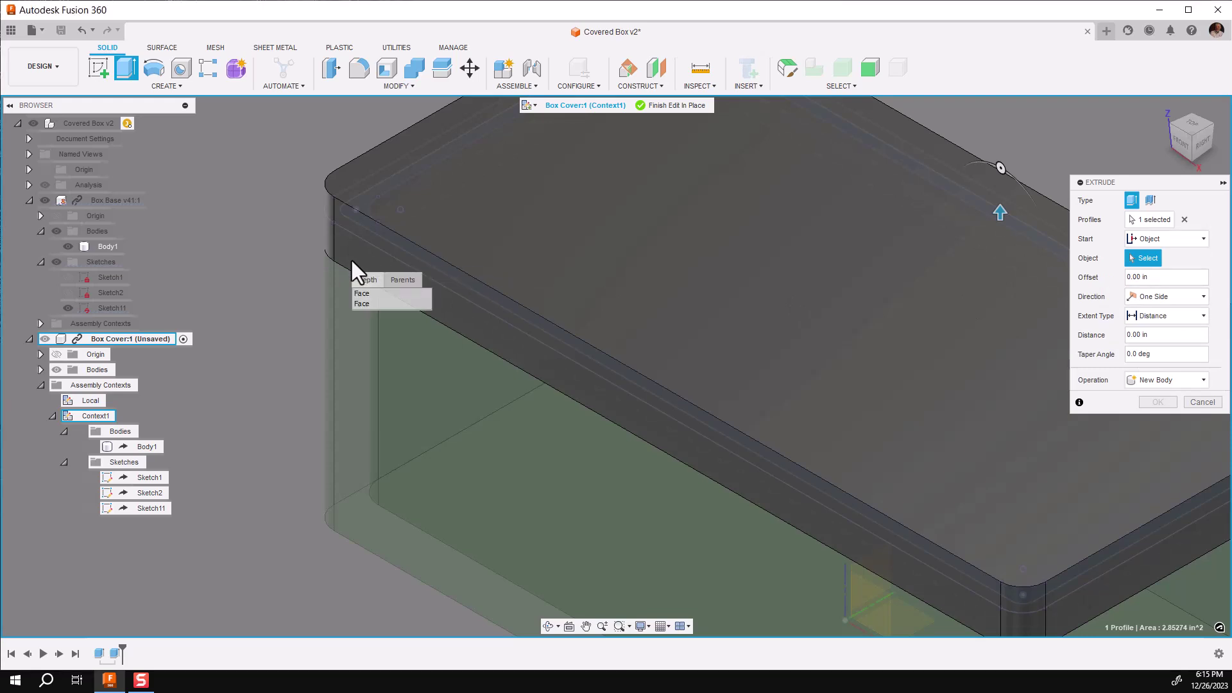
click(363, 301)
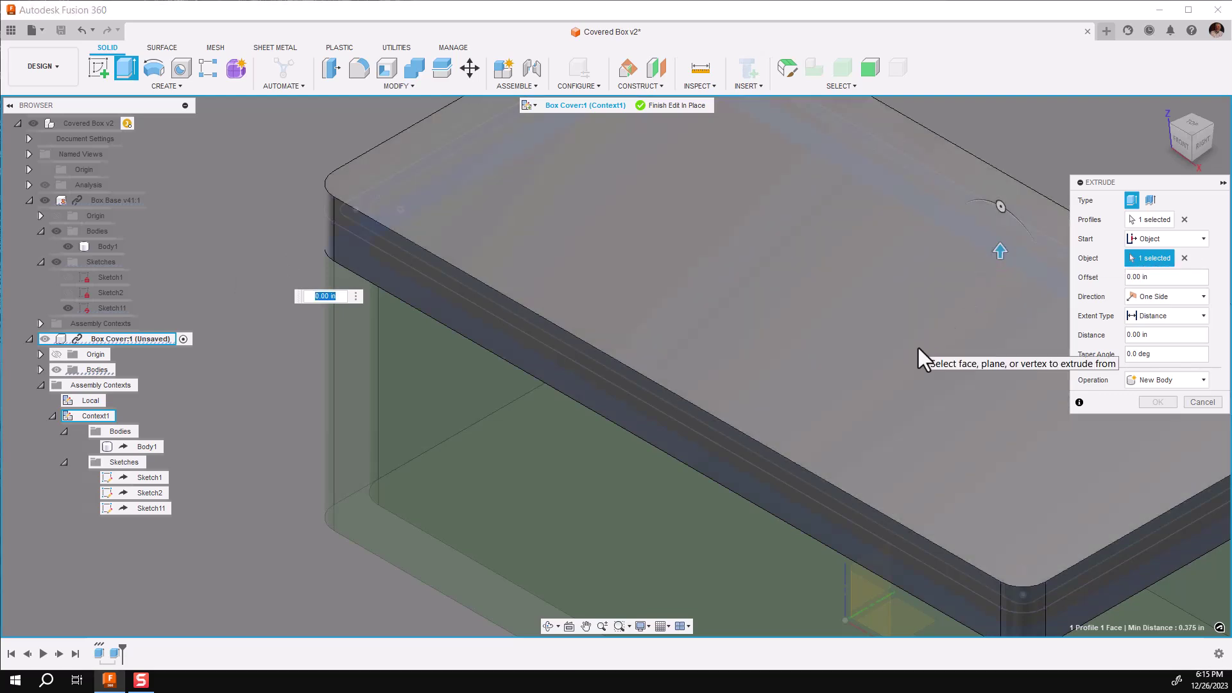
text(.4375)
key(Return)
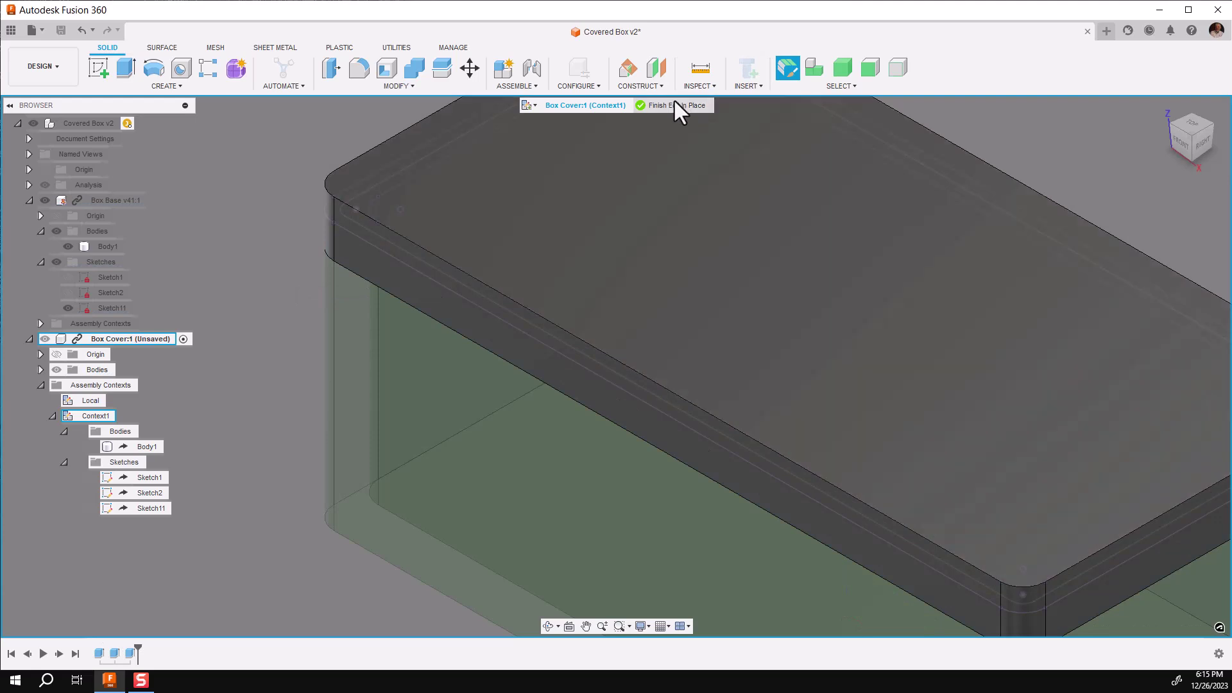
Exit in-place editing of Box Cover and turn off Sketch11's visibility in Box Base
click(675, 103)
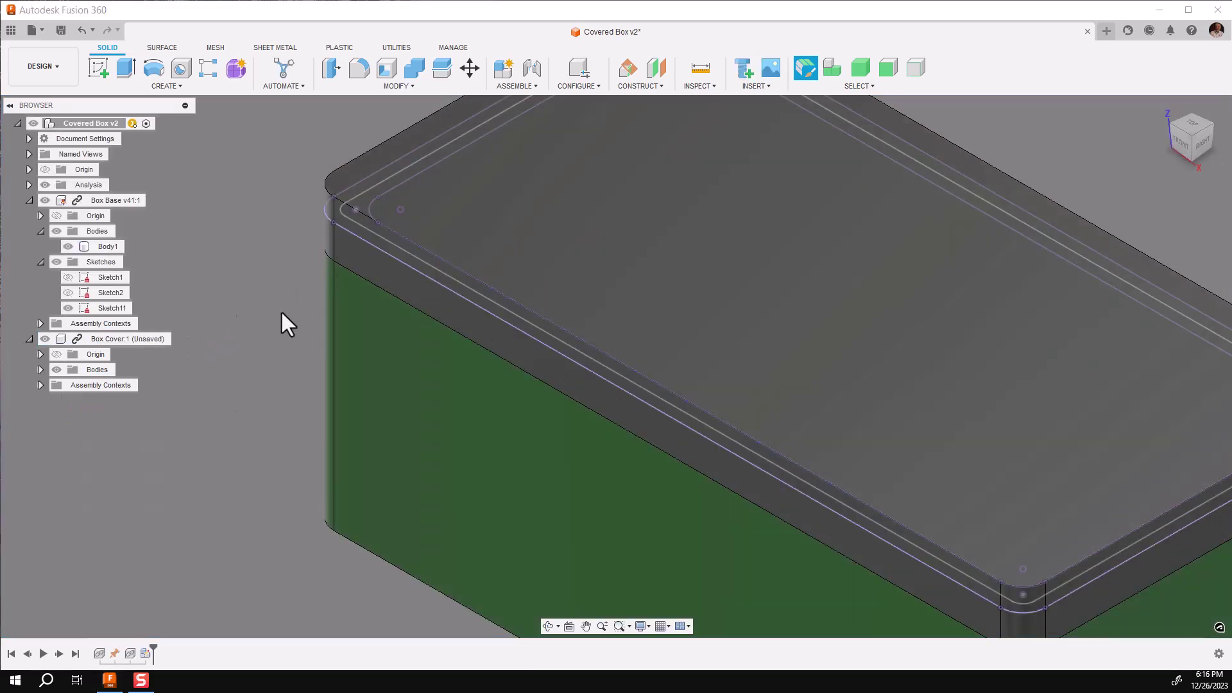
click(93, 309)
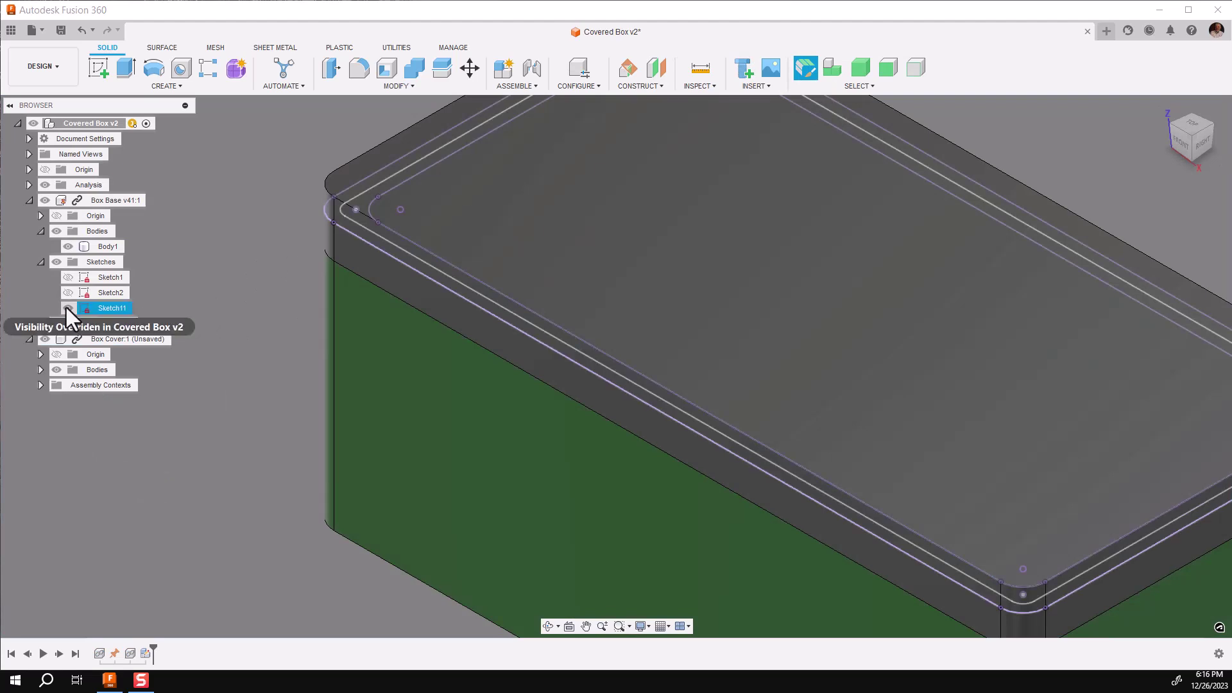
click(68, 308)
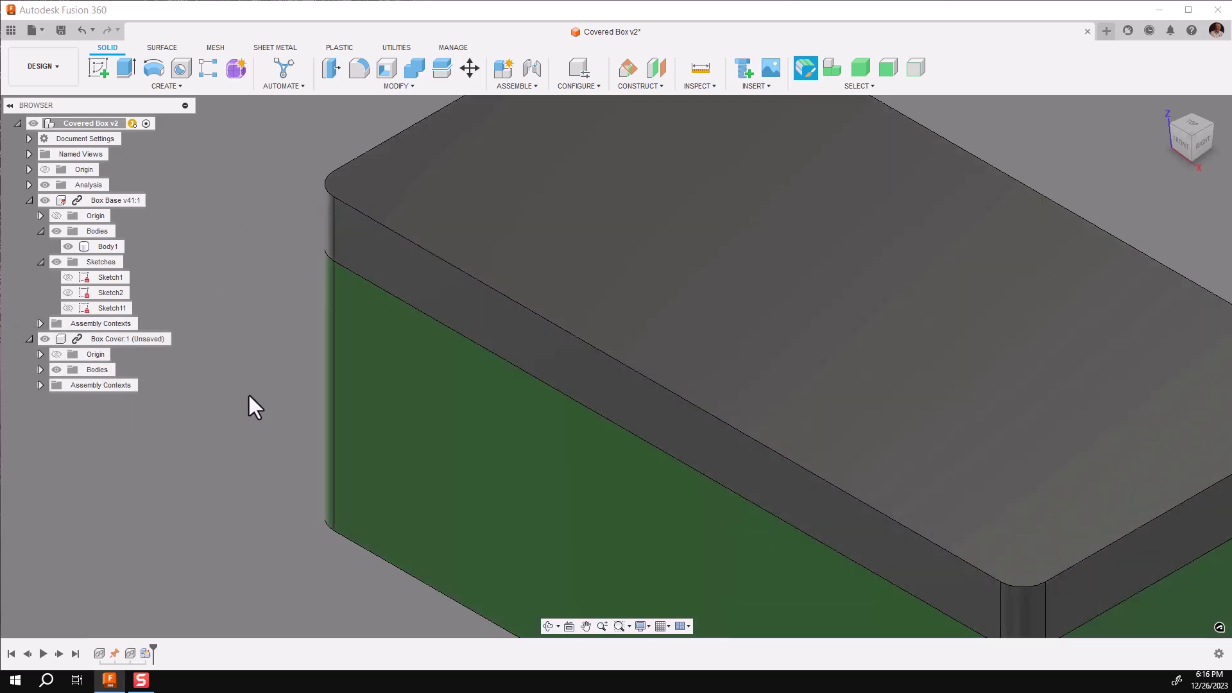
Turn on Section1, view it from the right, and pull the cover away from the base
scroll(248, 392, down, 2)
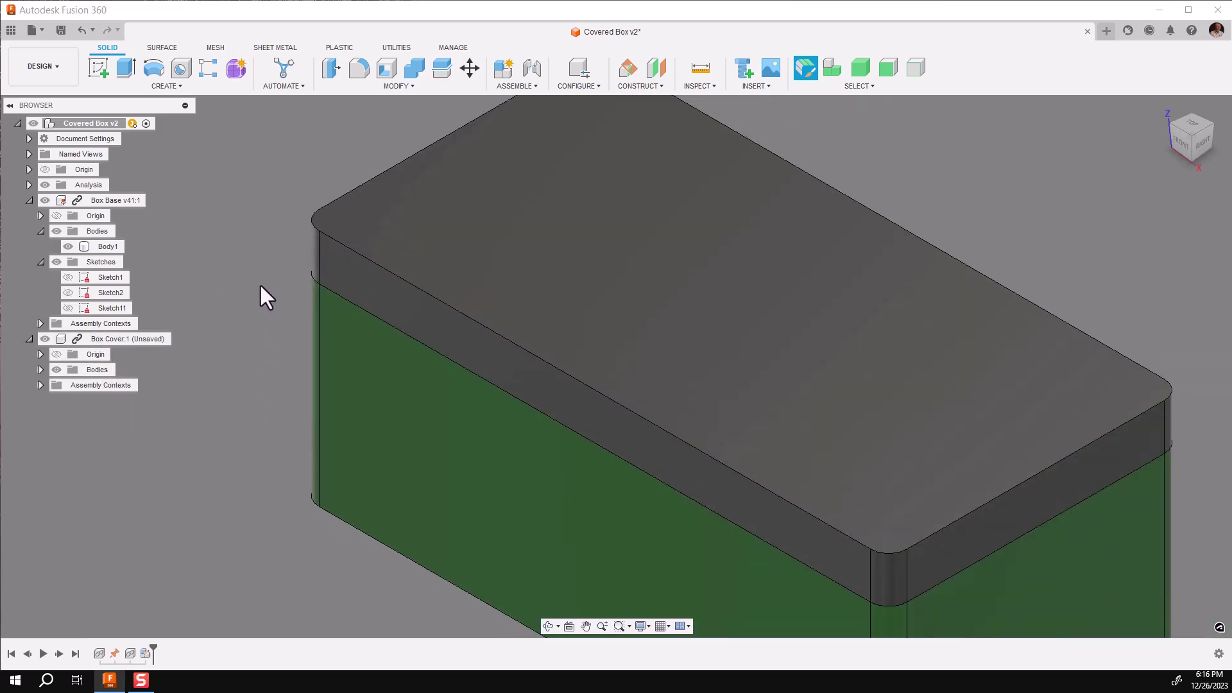
click(28, 184)
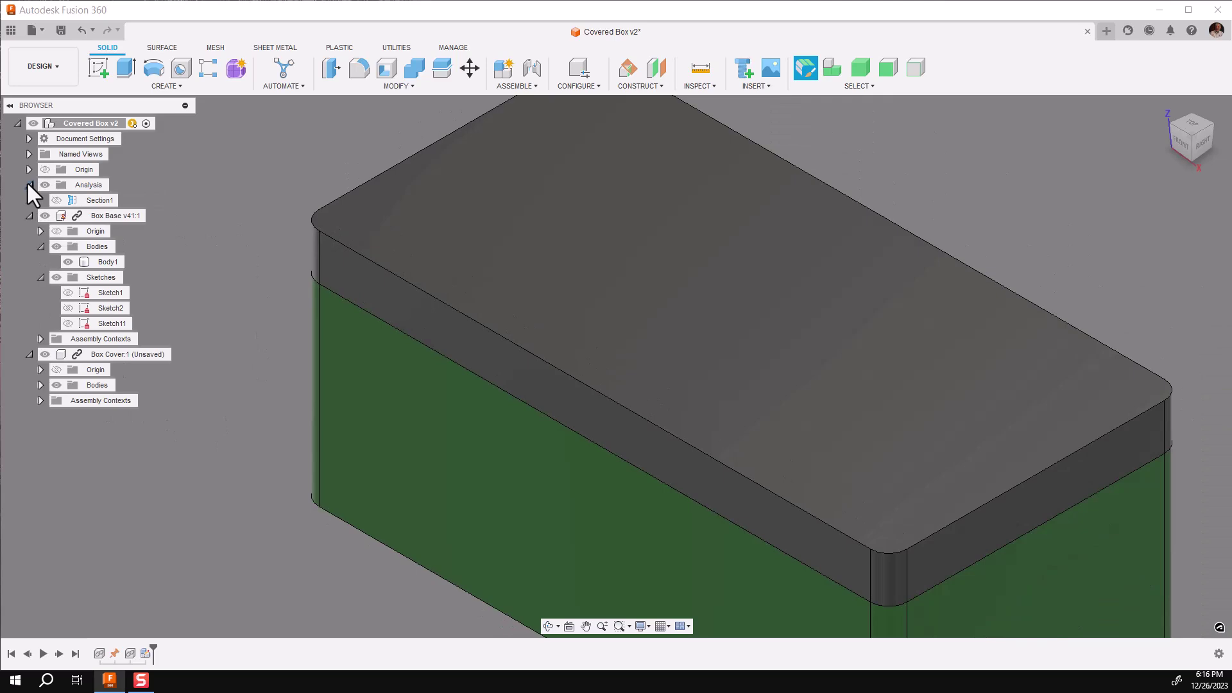
click(58, 200)
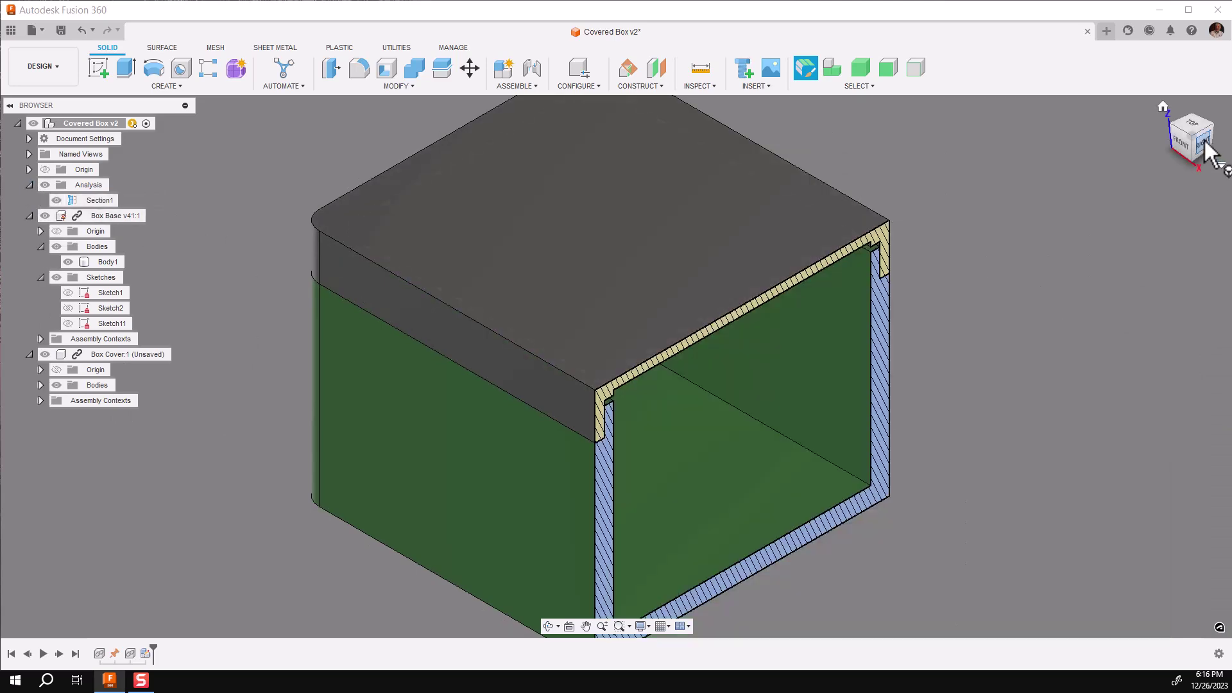
click(1205, 143)
scroll(456, 281, up, 5)
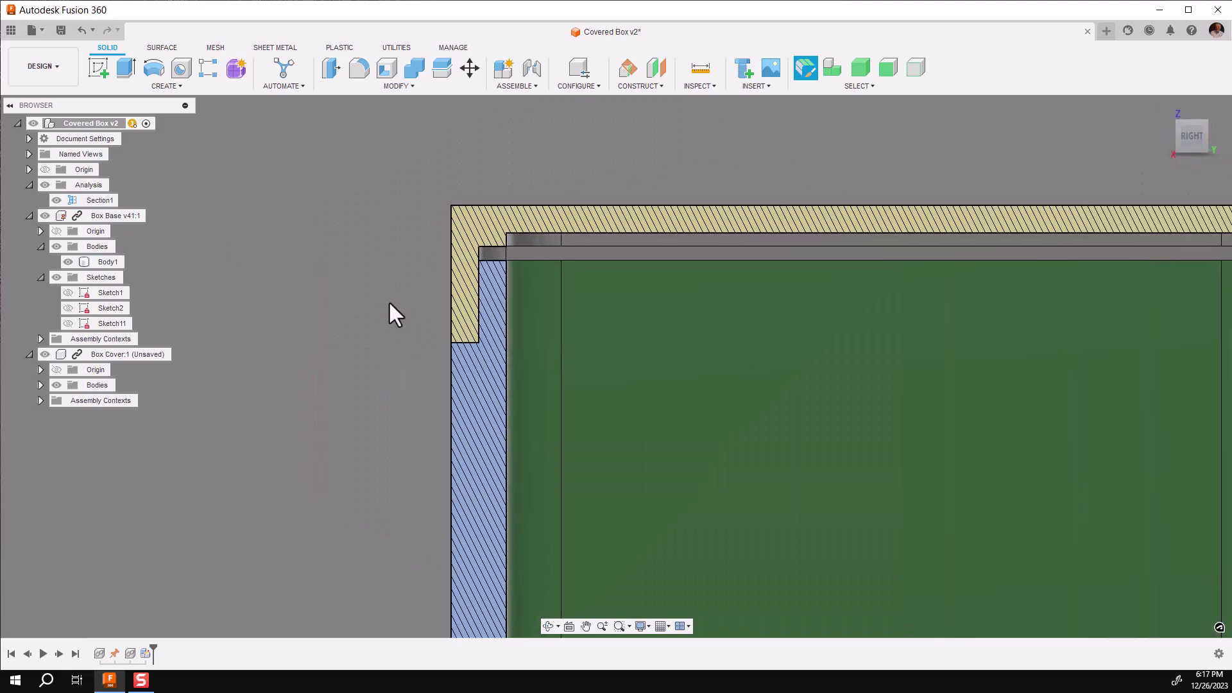
drag(470, 275, 421, 155)
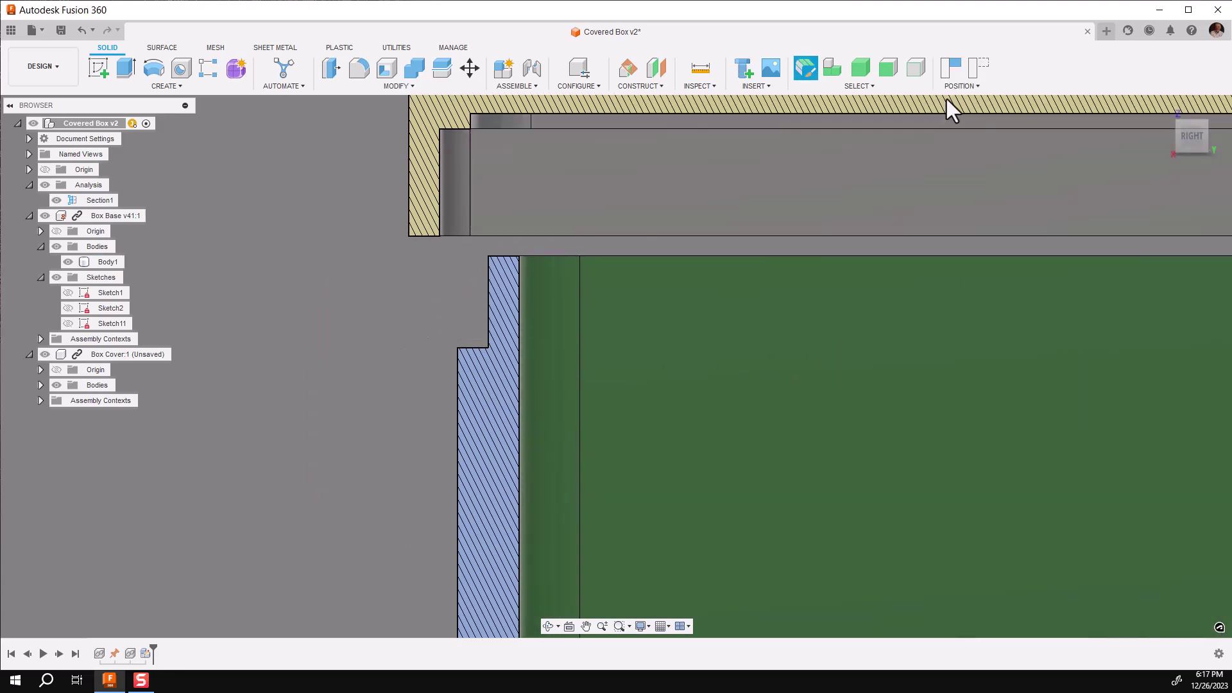
Revert the cover's position, return to the Home view and hide Section1
click(976, 68)
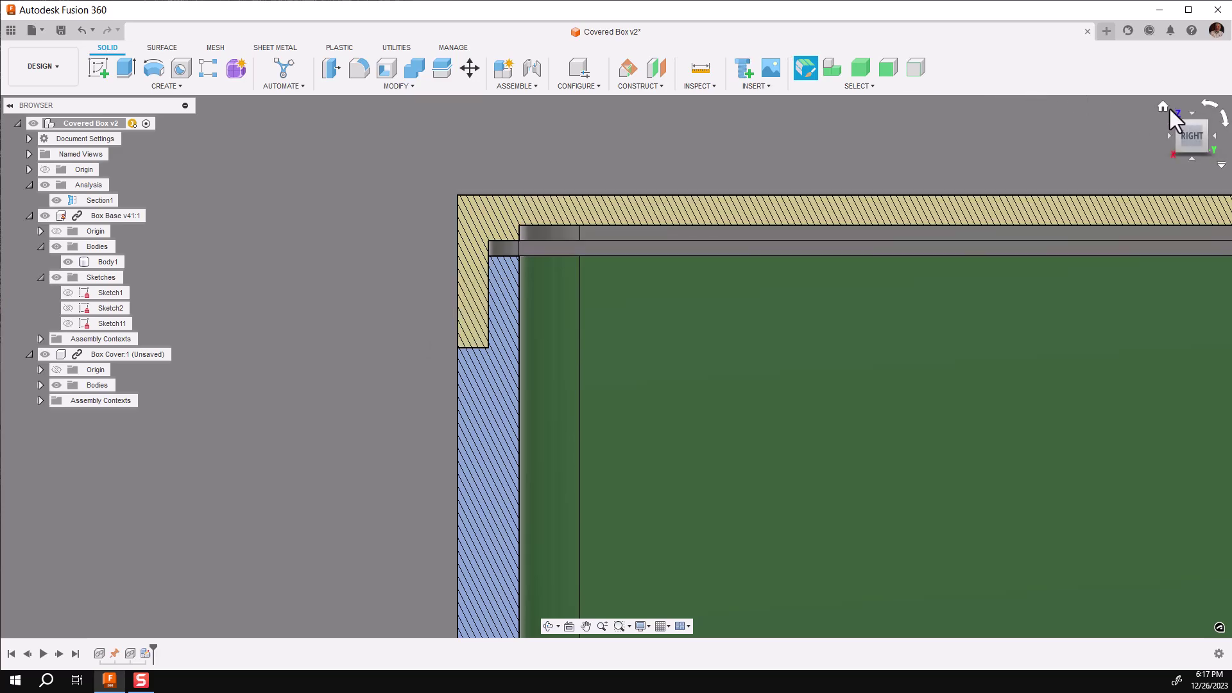
click(1163, 106)
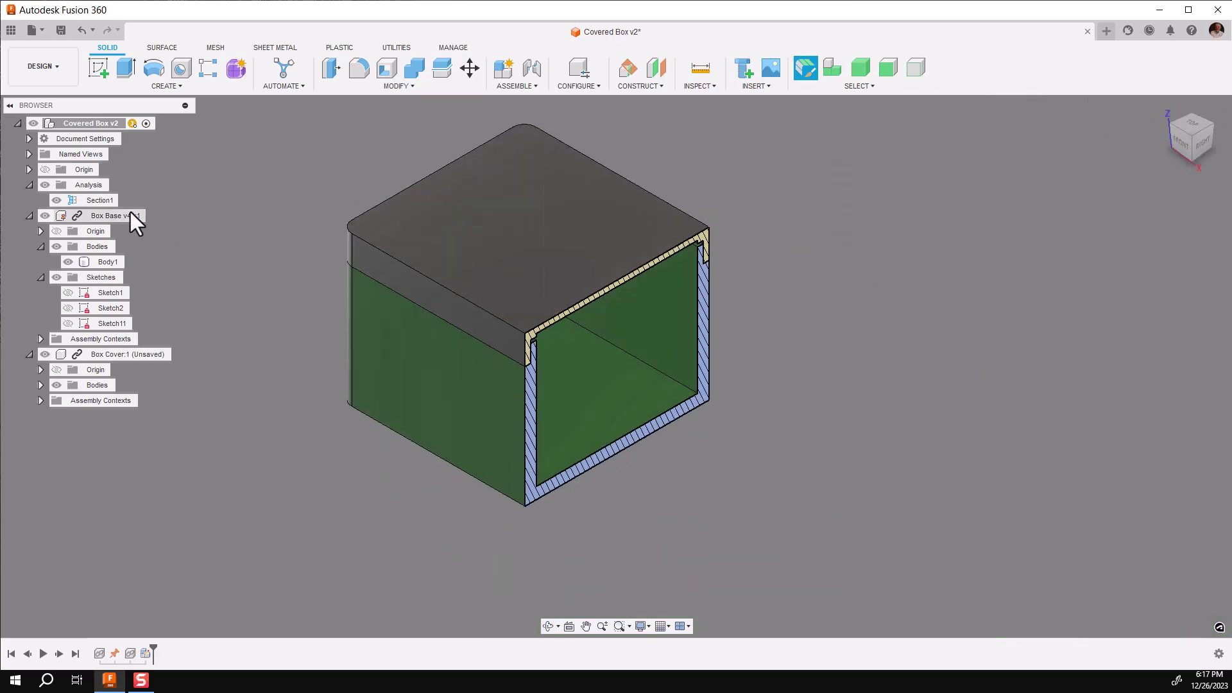
click(57, 200)
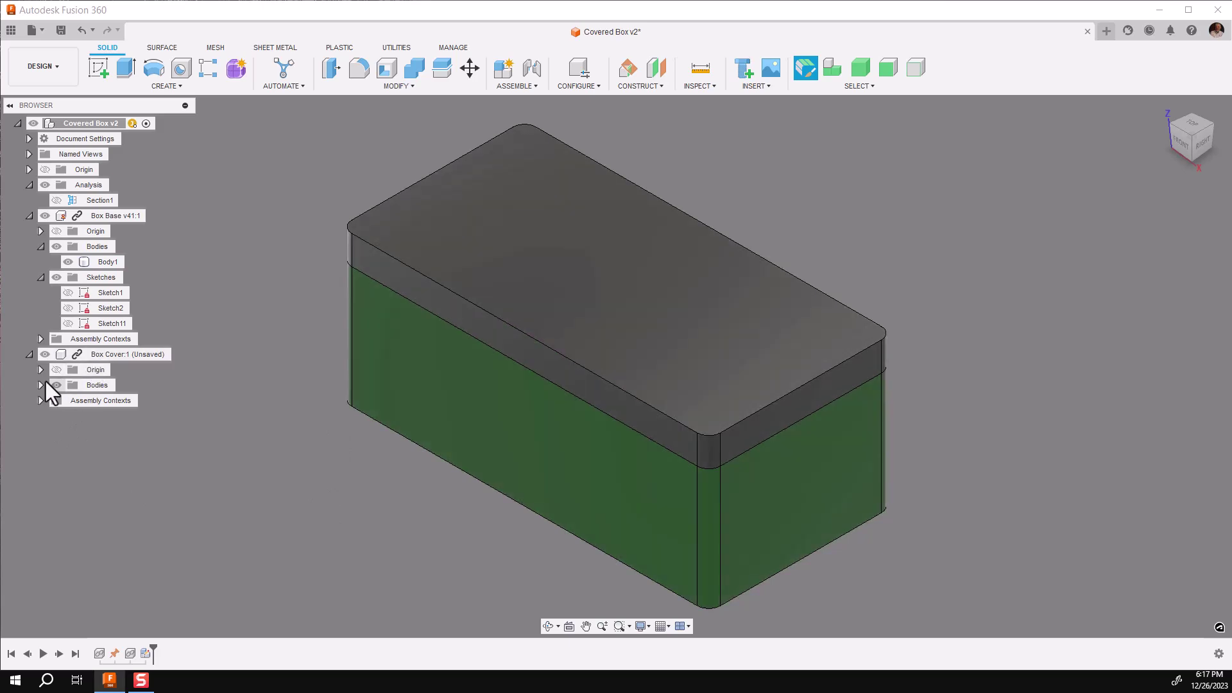
Expand Box Cover's Context1 and activate the cover's Local context for editing
click(39, 400)
click(51, 430)
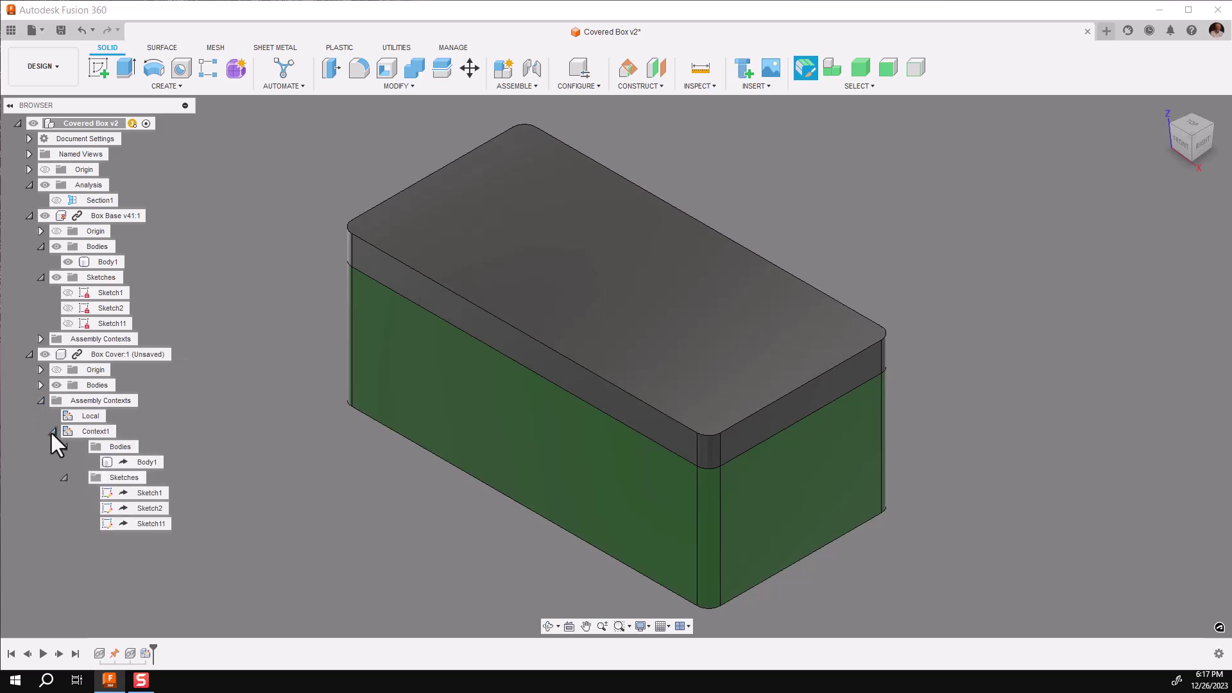
click(123, 462)
click(113, 416)
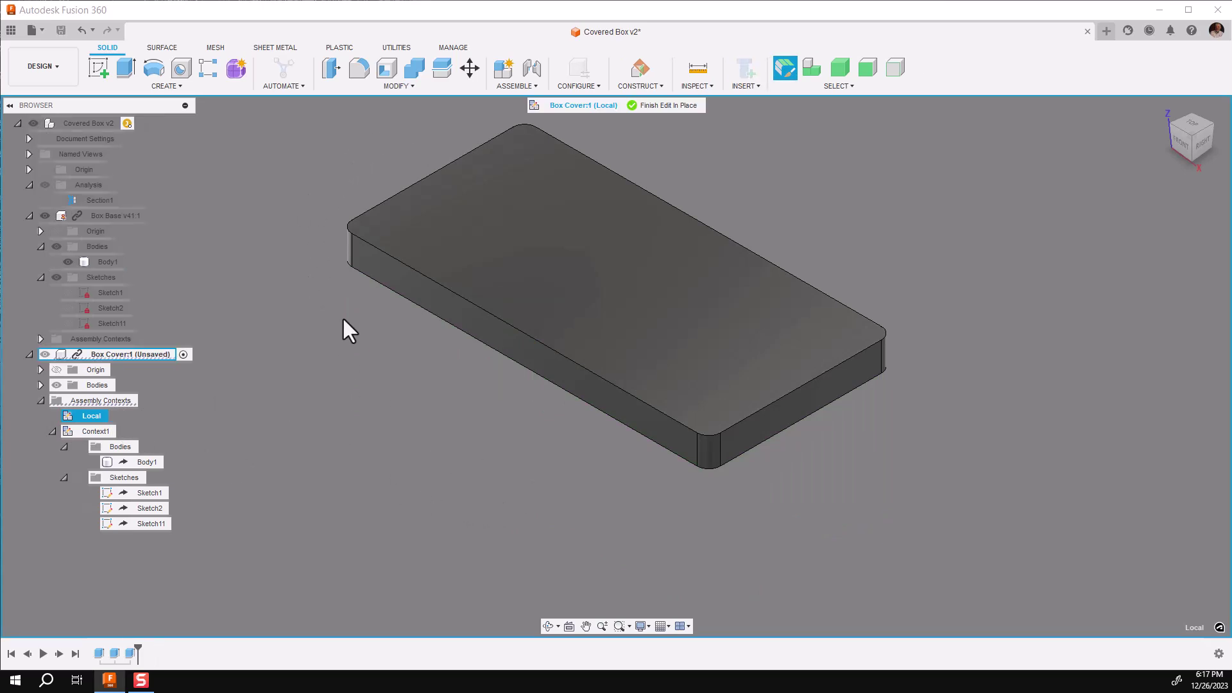
Fillet the cover's top face with a 0.1 in radius and finish editing in place
click(359, 70)
click(567, 254)
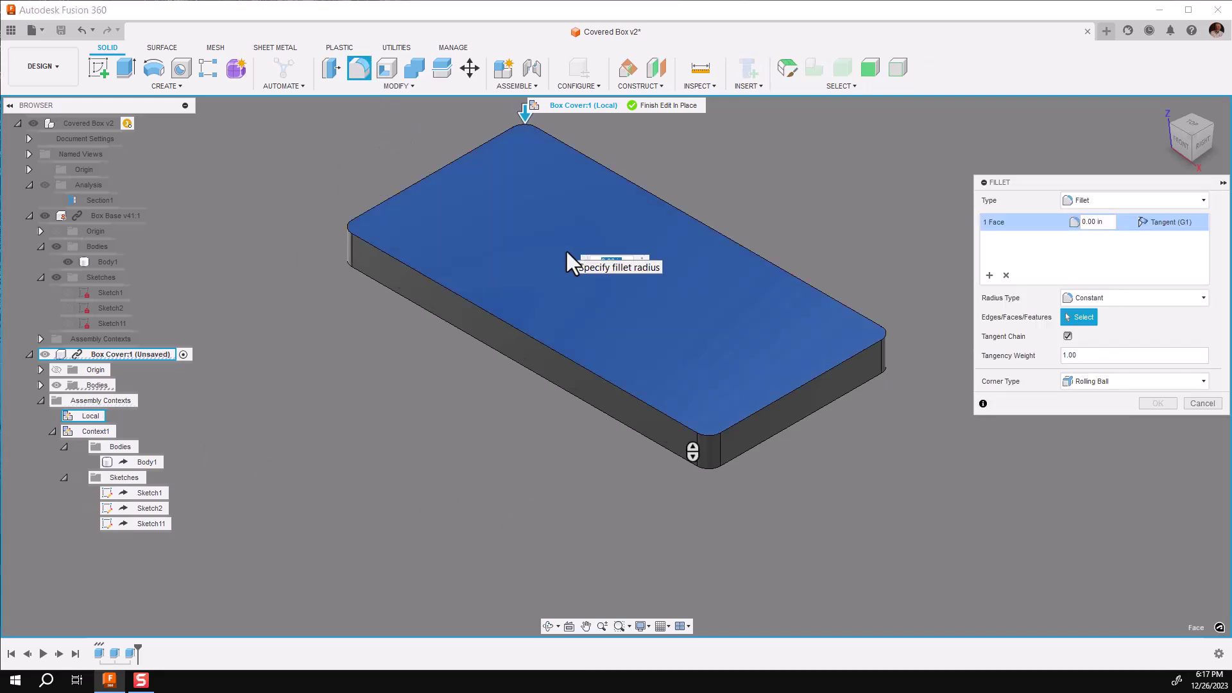
key(BackSpace)
text(.1875)
key(Return)
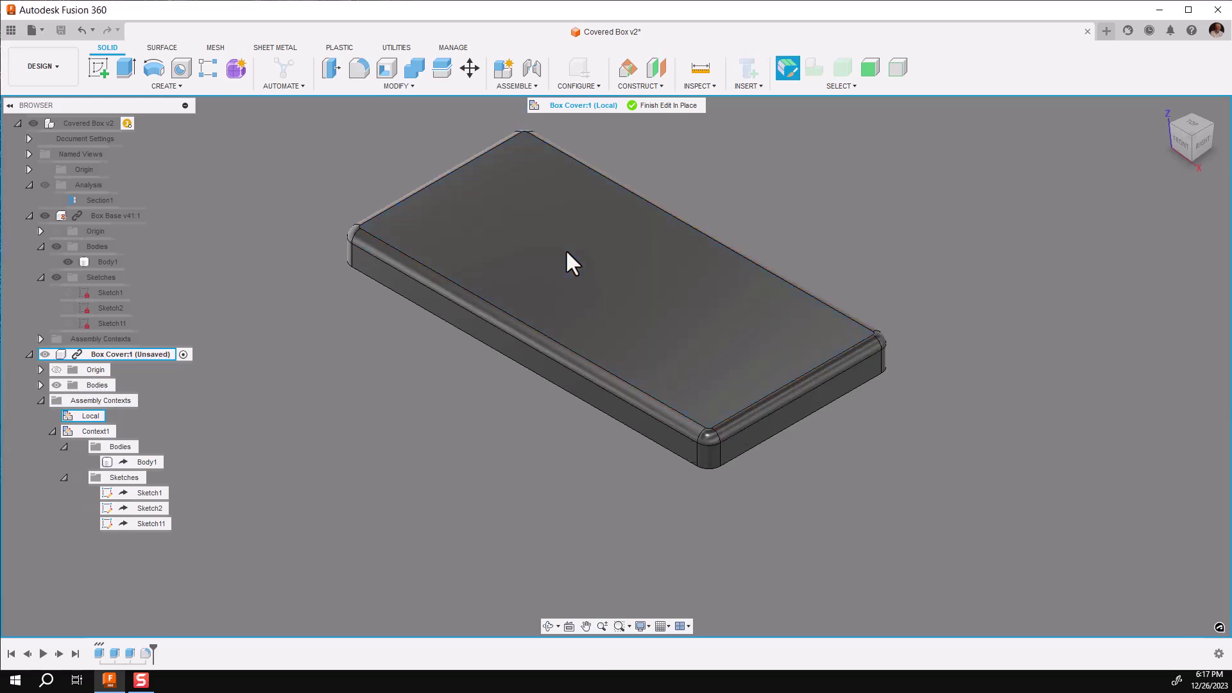
click(669, 105)
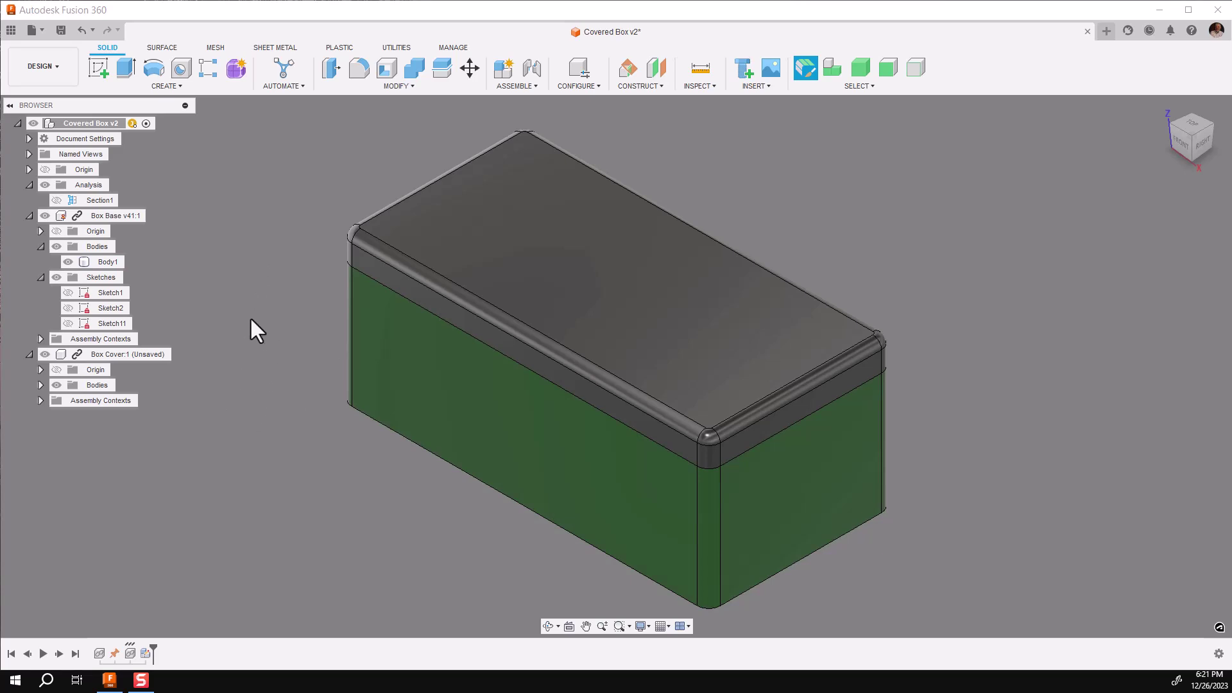
drag(473, 297, 673, 225)
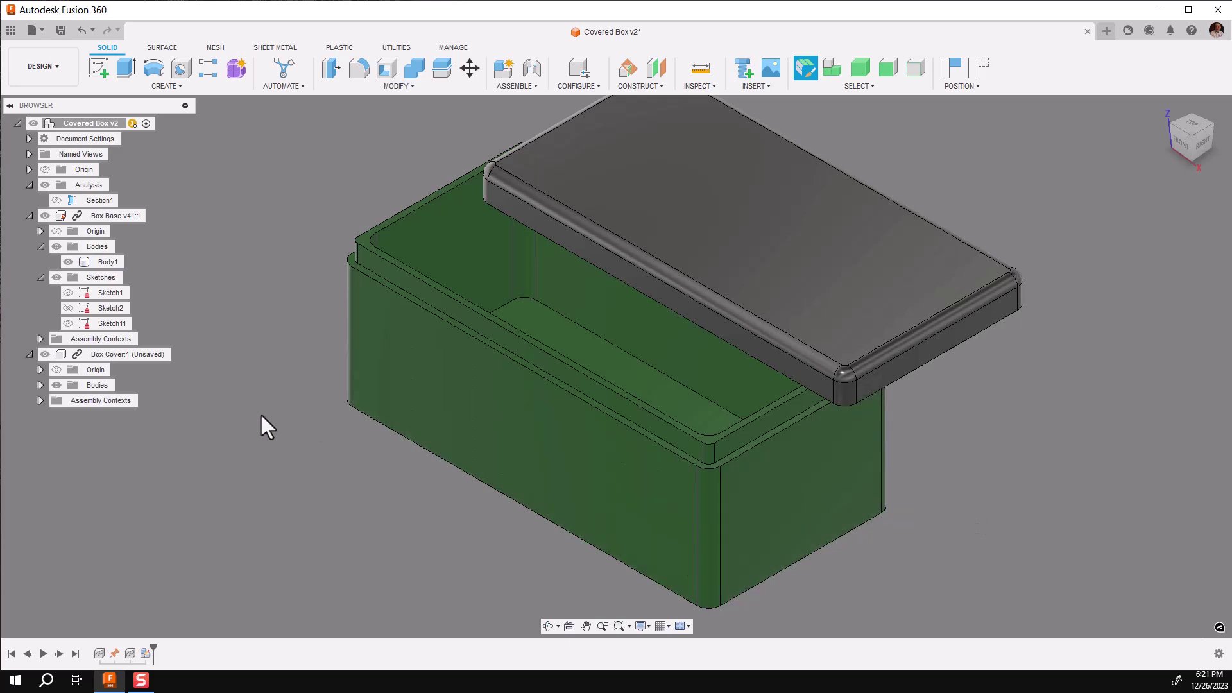
click(981, 70)
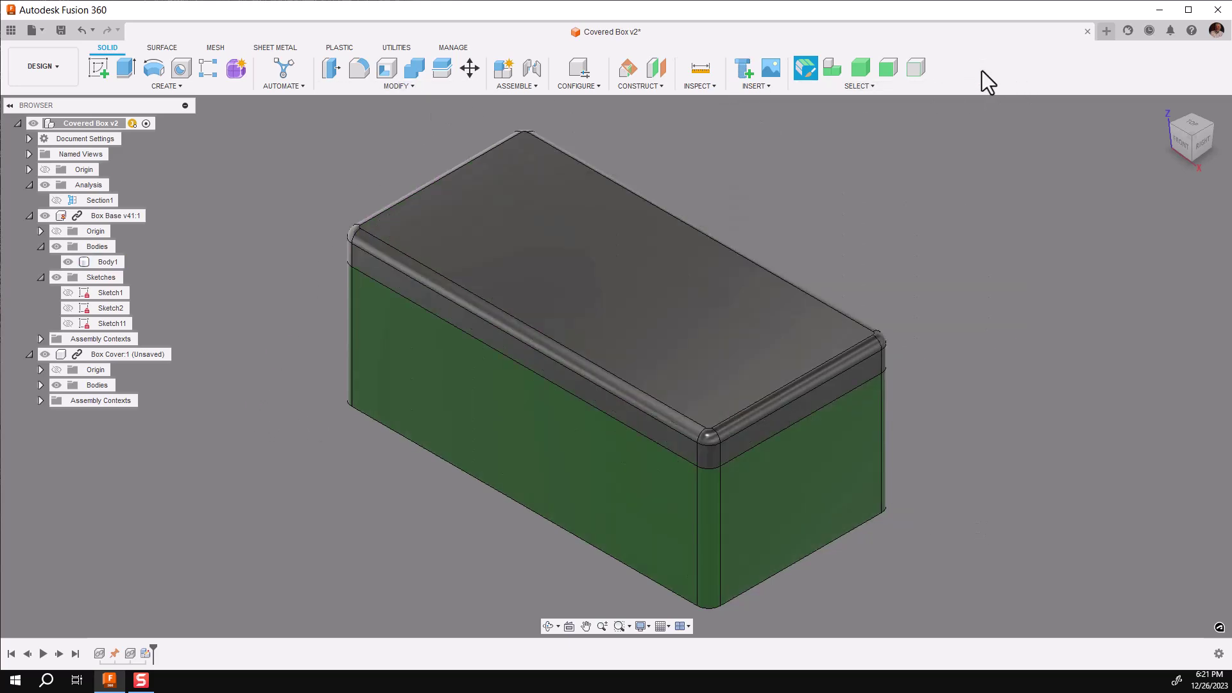
Join Box Cover to Box Base with an as-built slider joint at the cover's corner edge
click(525, 87)
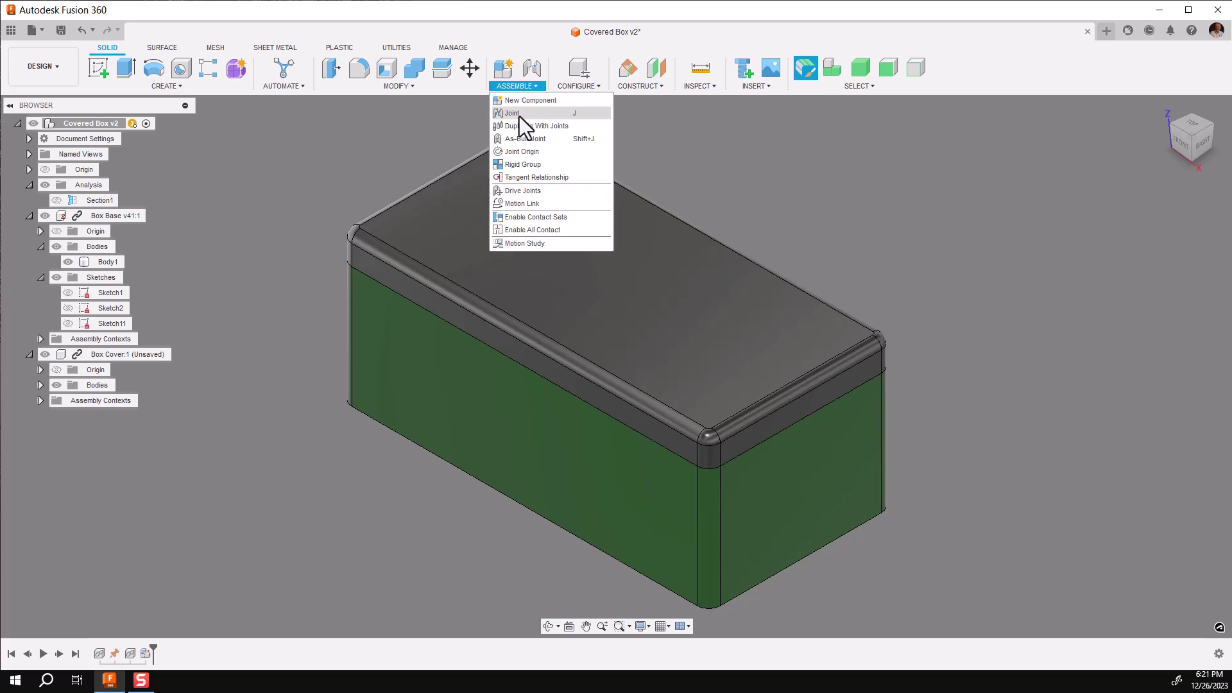
click(522, 139)
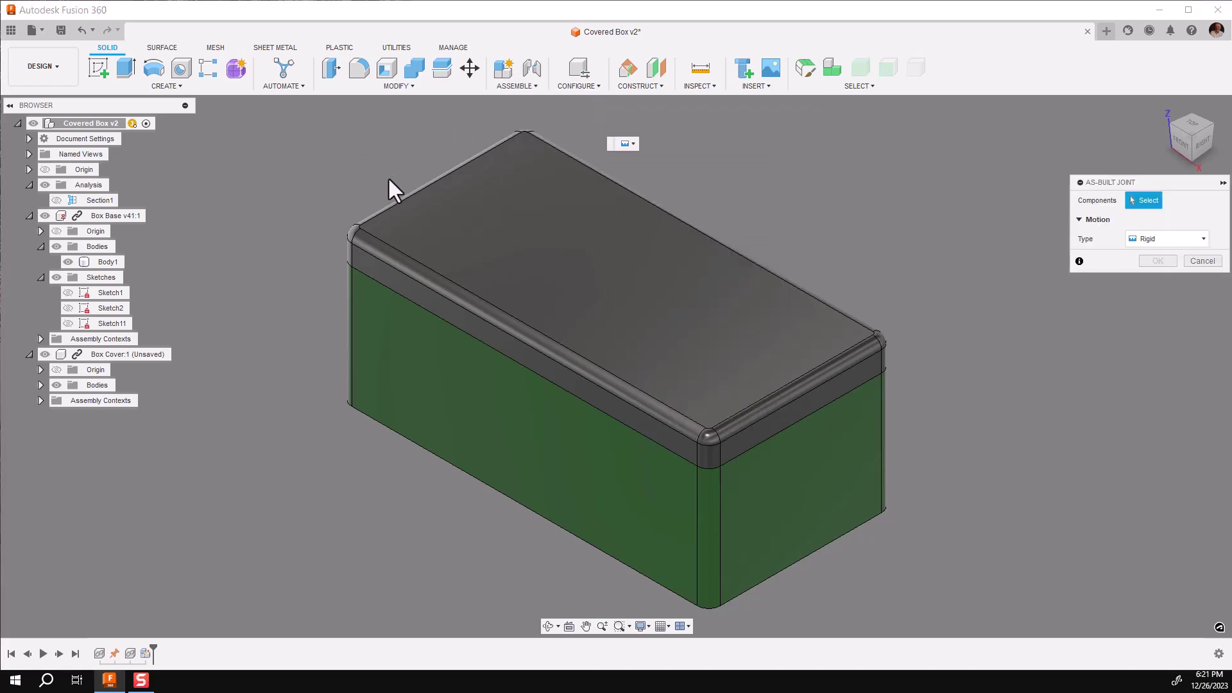
click(470, 231)
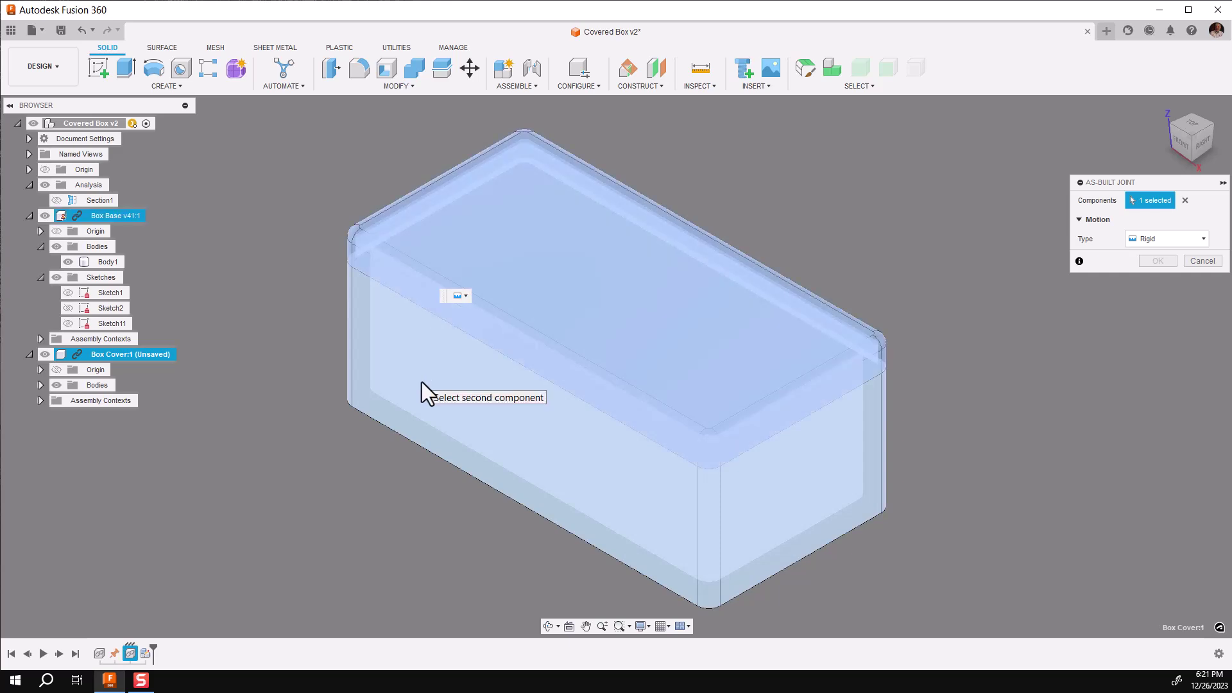
click(422, 383)
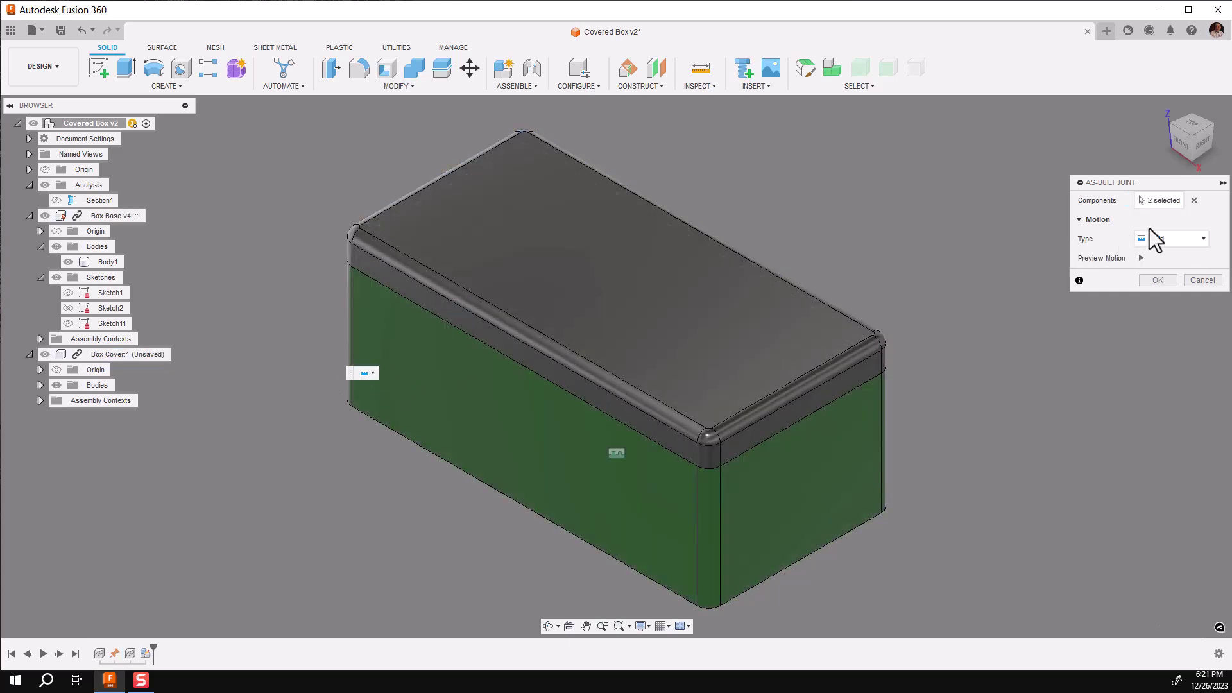
click(1185, 240)
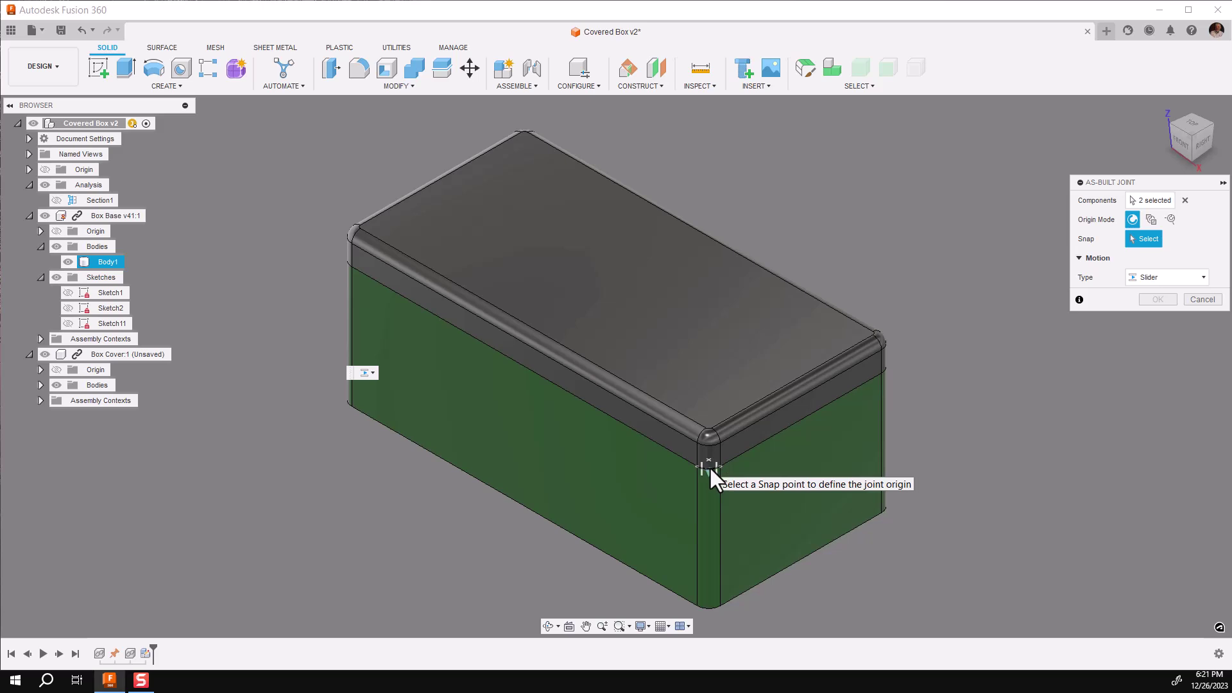
scroll(710, 465, up, 3)
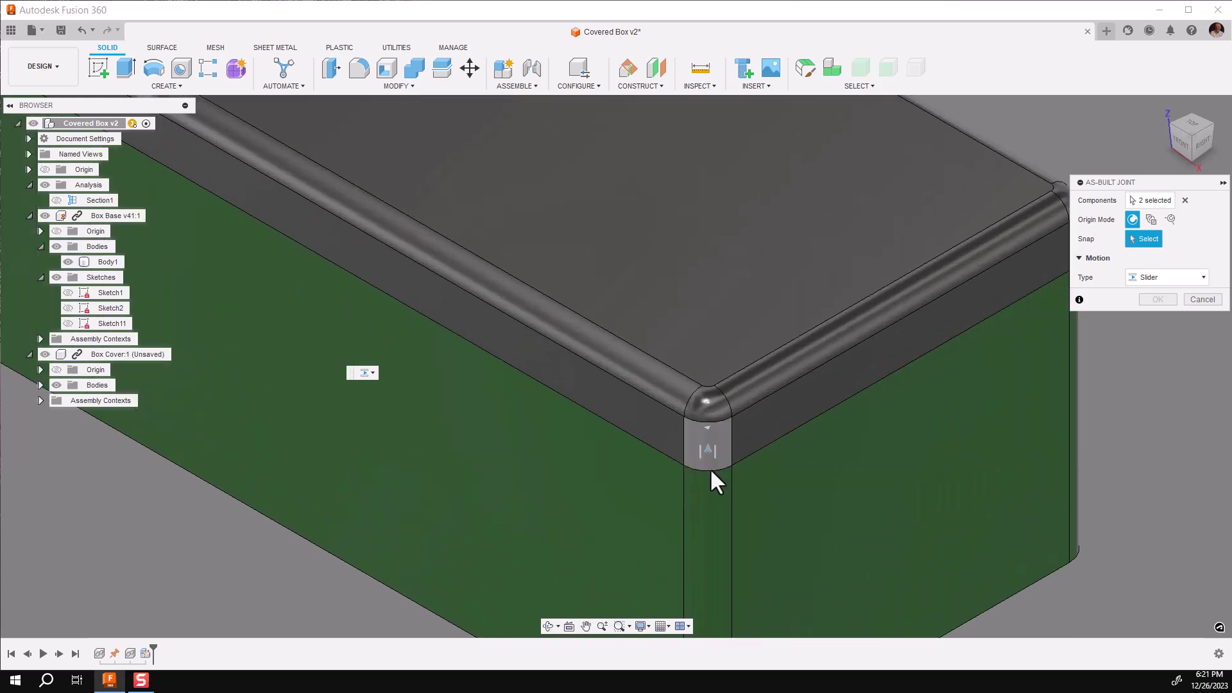
click(709, 471)
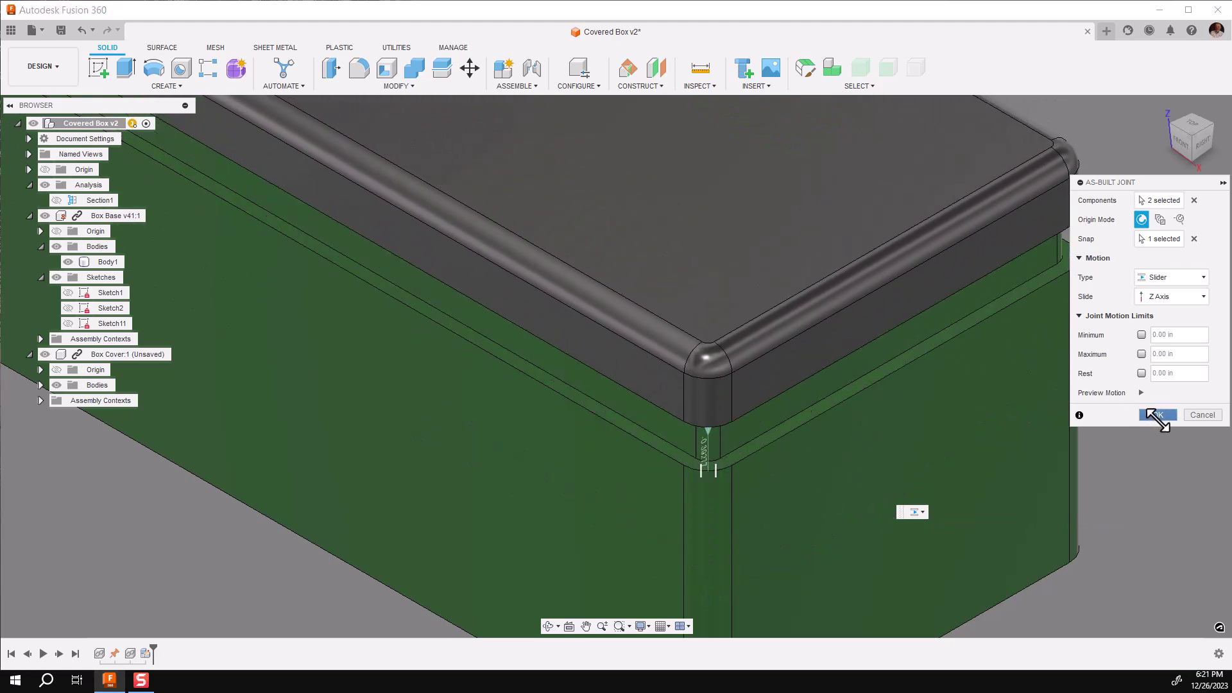
click(1157, 415)
Slide the lid up to test the joint, then send it back to its home position
drag(747, 337, 735, 184)
scroll(1117, 303, down, 2)
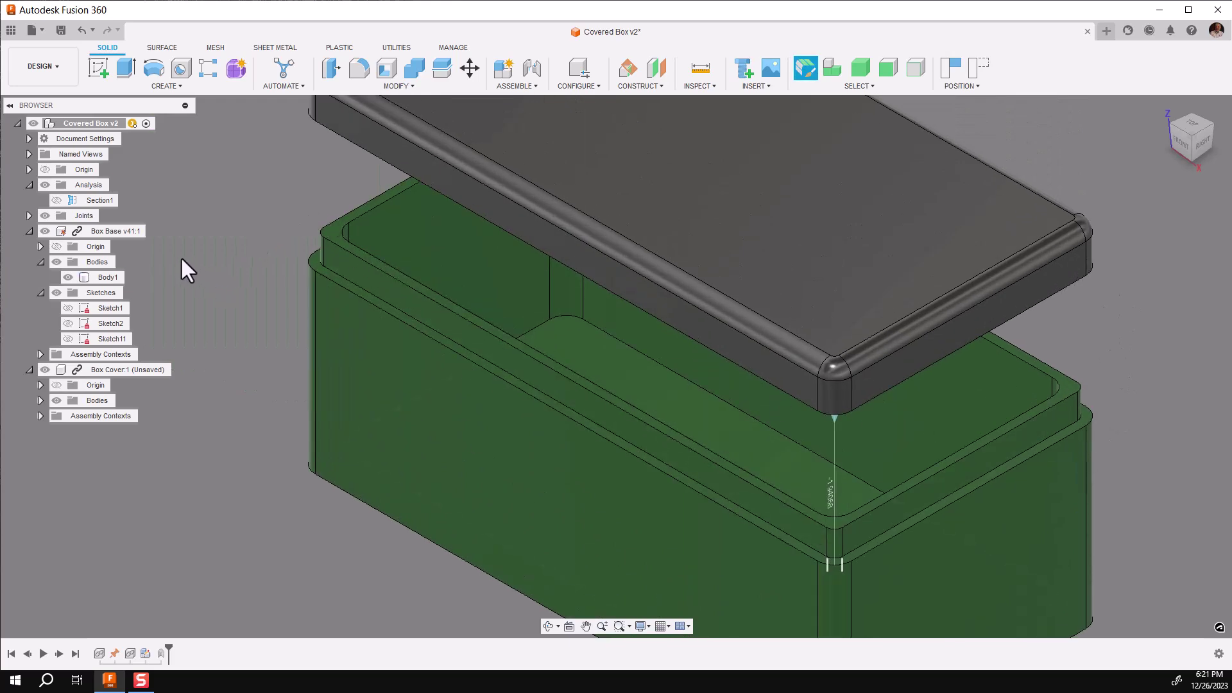
right_click(68, 218)
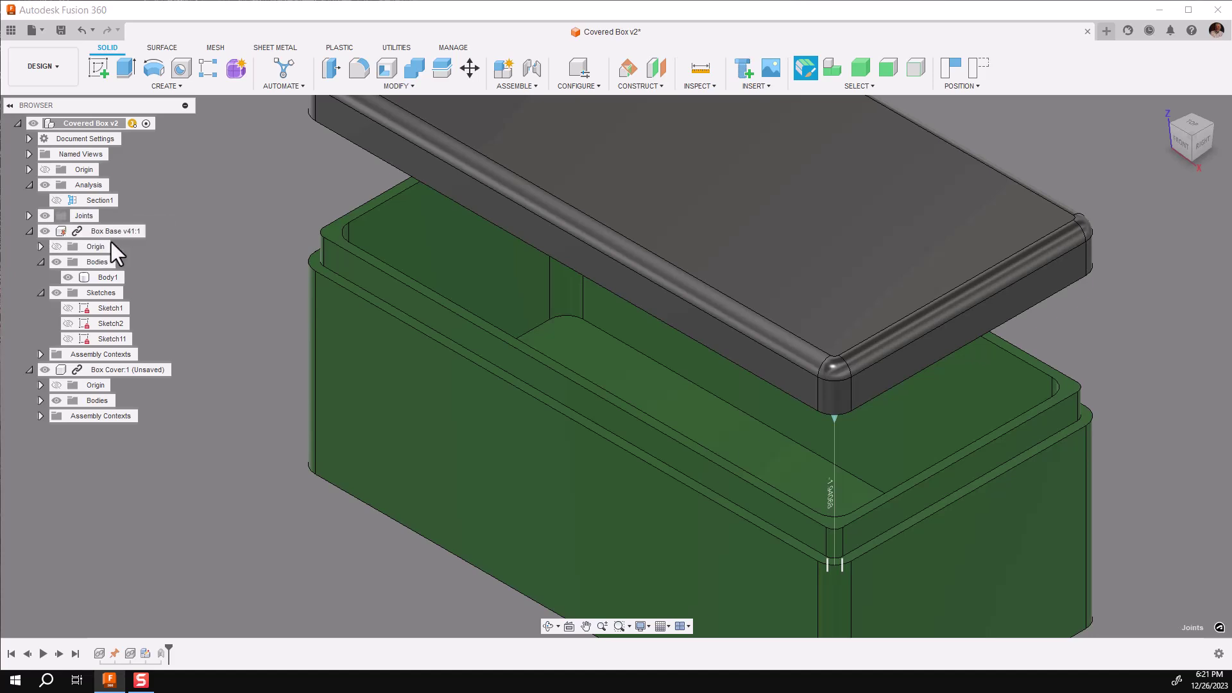
click(111, 244)
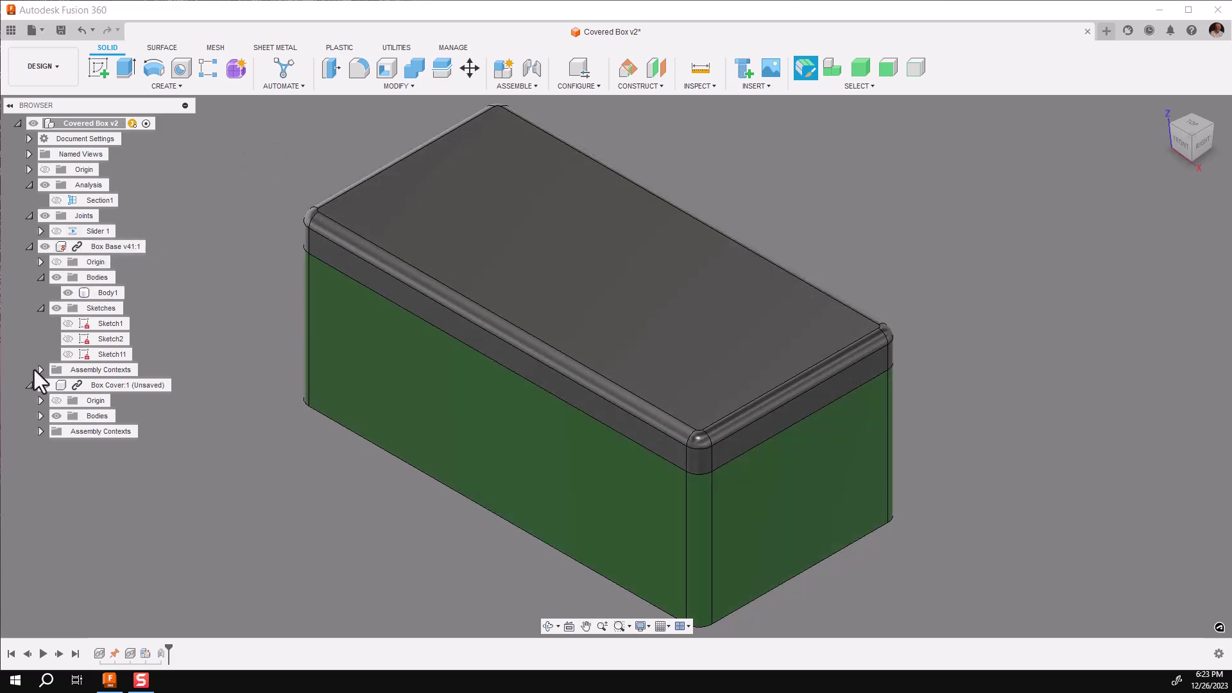
click(40, 370)
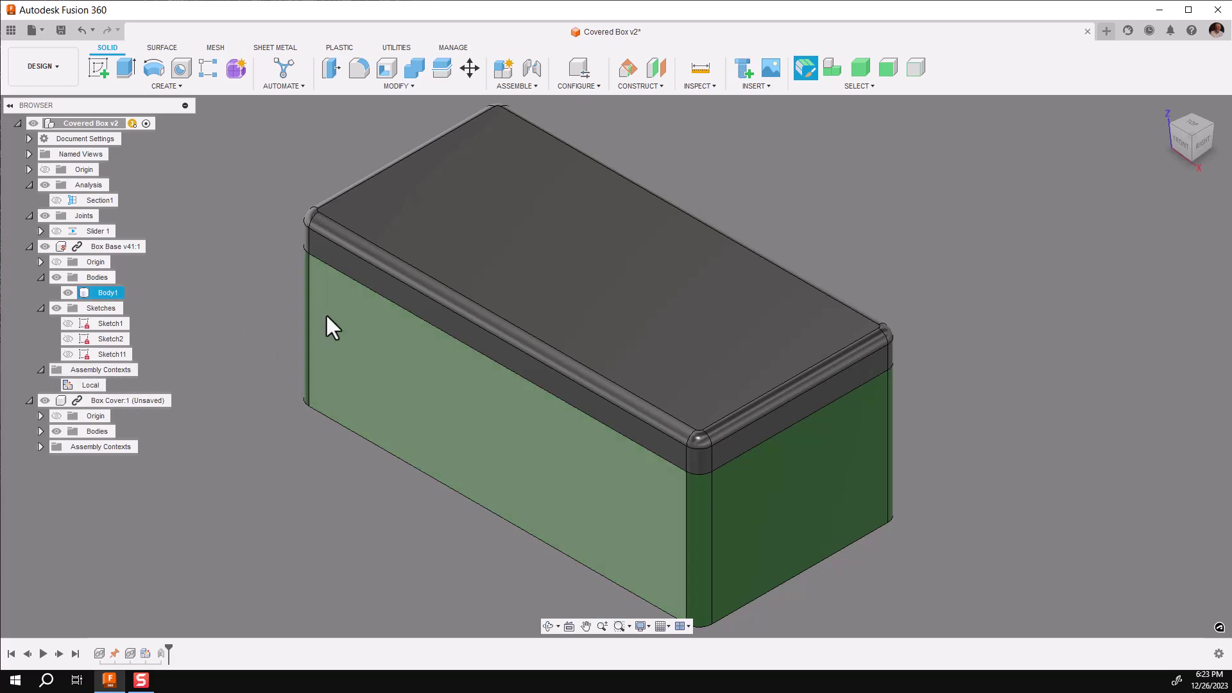
Edit Box Base's Sketch1 in place, changing its footprint to 6 by 10 inches
double_click(115, 387)
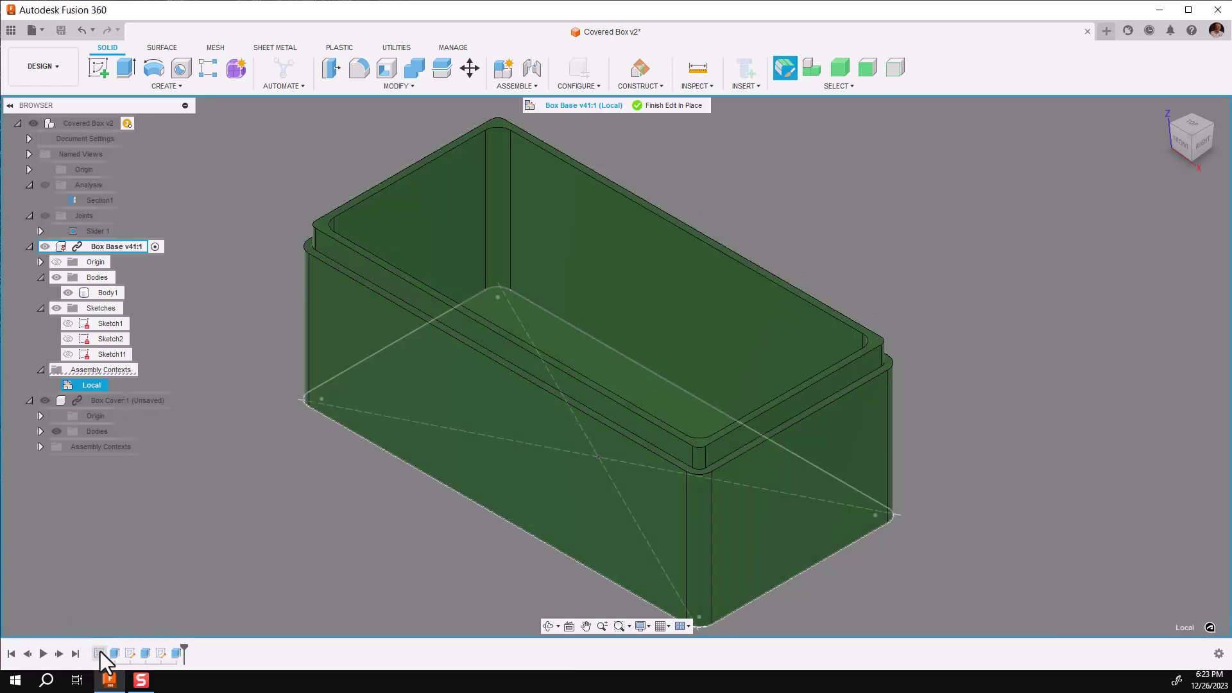
right_click(101, 652)
click(135, 510)
double_click(286, 325)
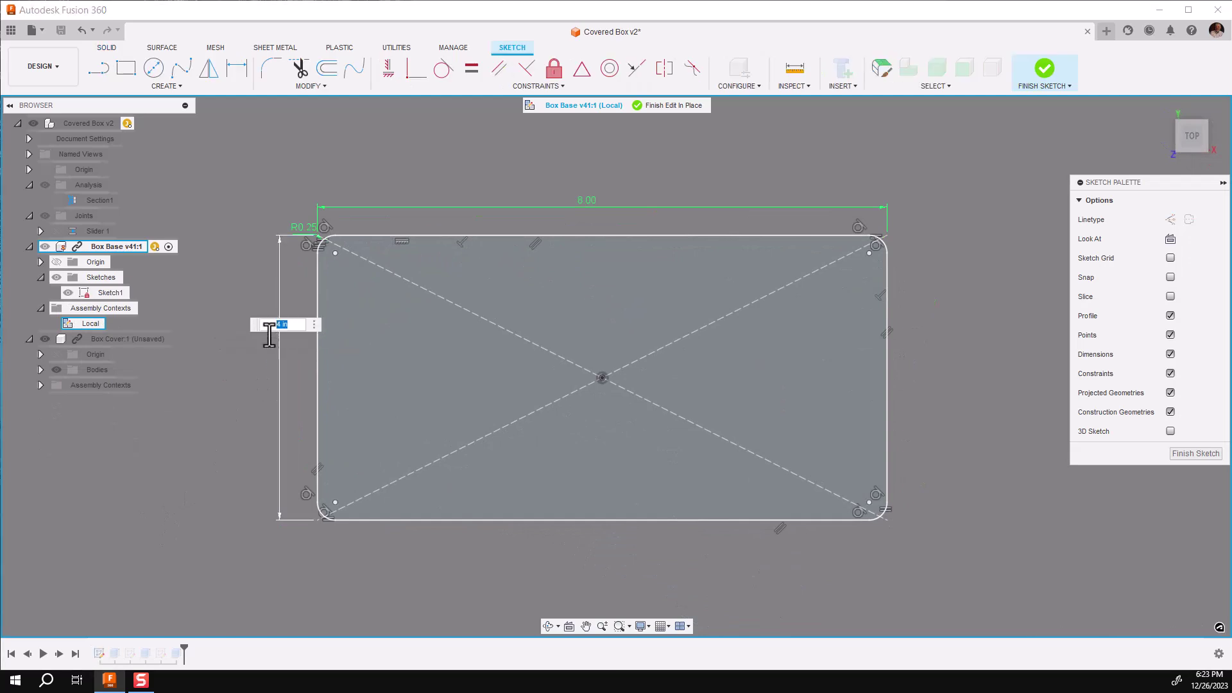
text(6)
key(Return)
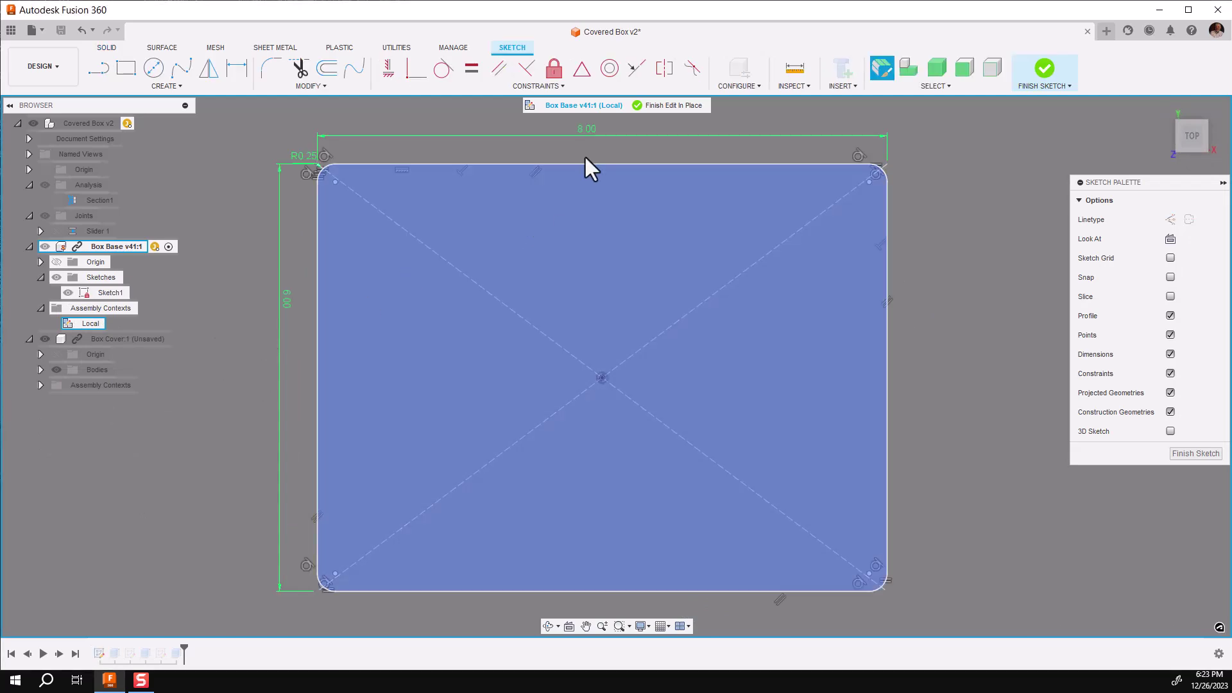
double_click(584, 136)
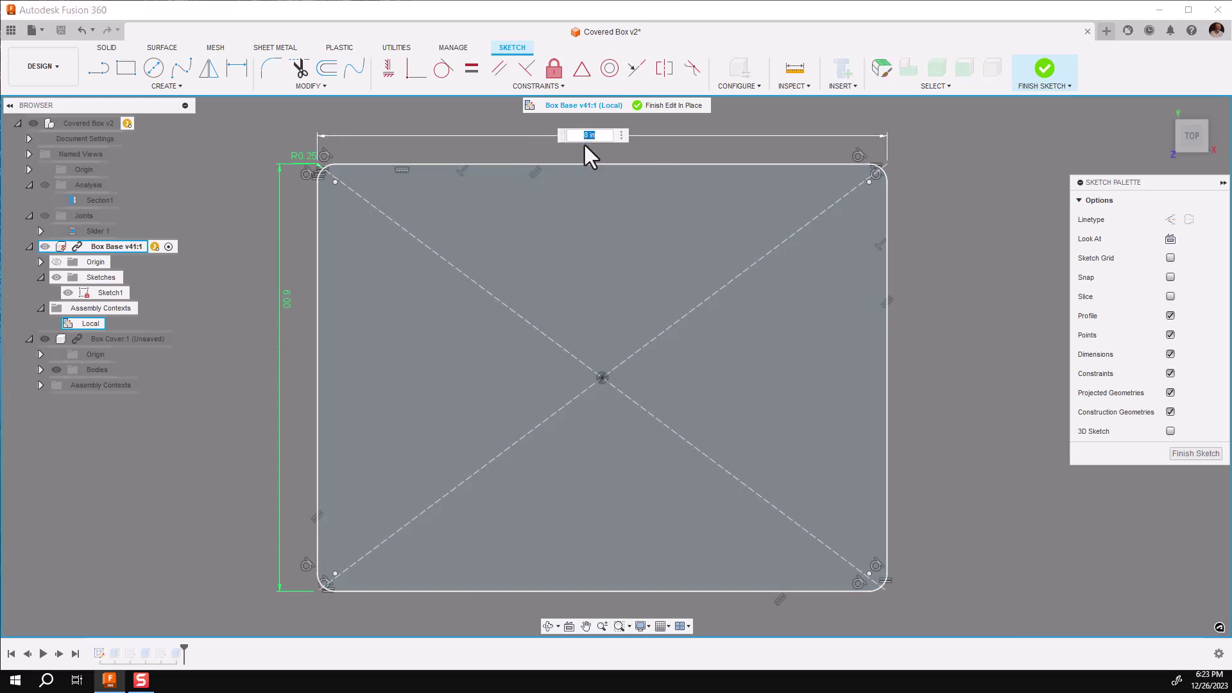
key(Return)
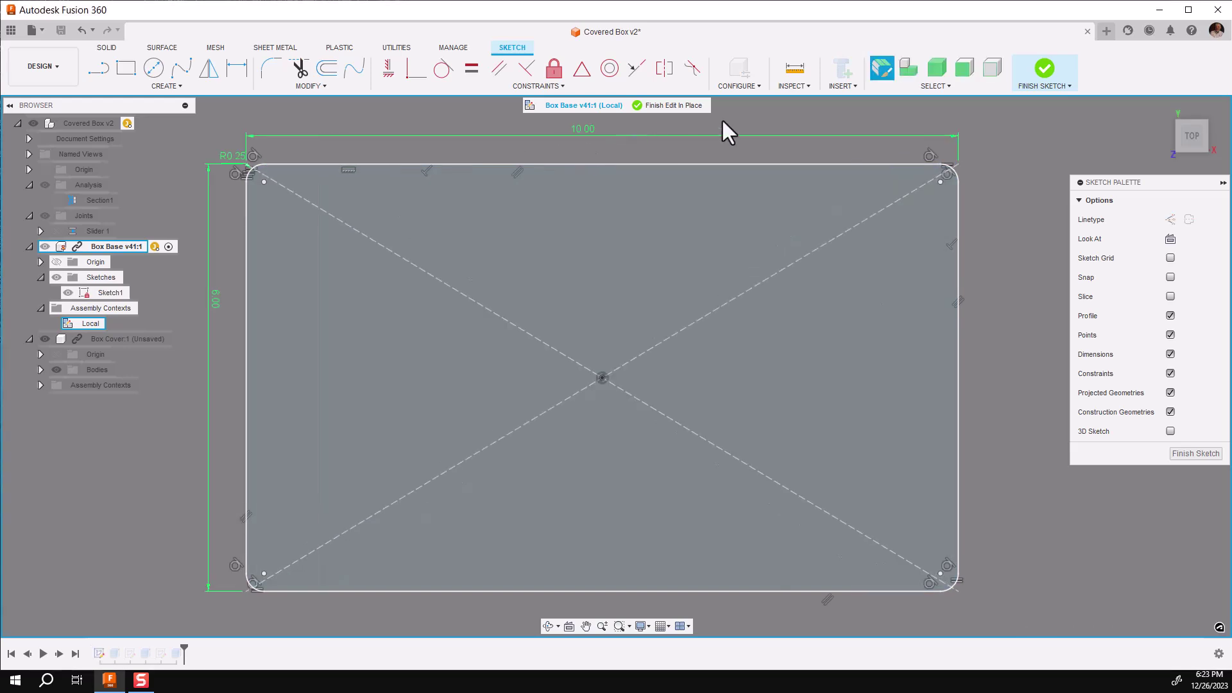
click(1044, 69)
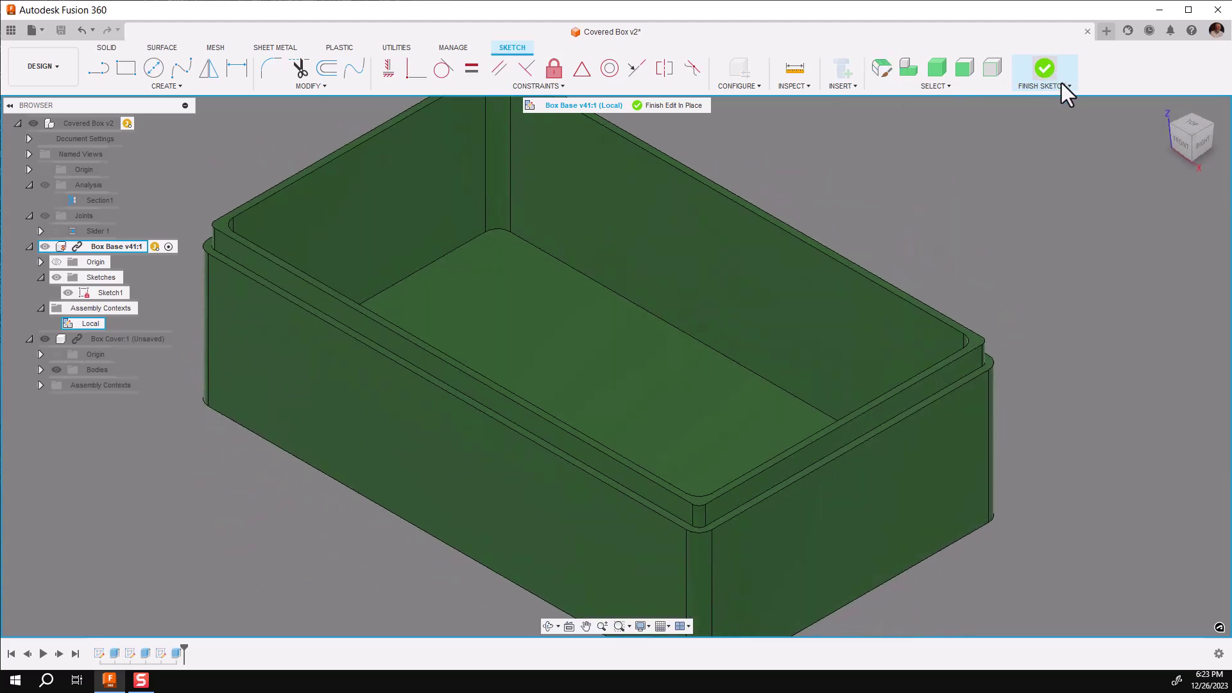
click(679, 104)
Sync the Box Cover's Context1 to the resized base and slide the lid to test its fit
middle_drag(945, 244, 1049, 282)
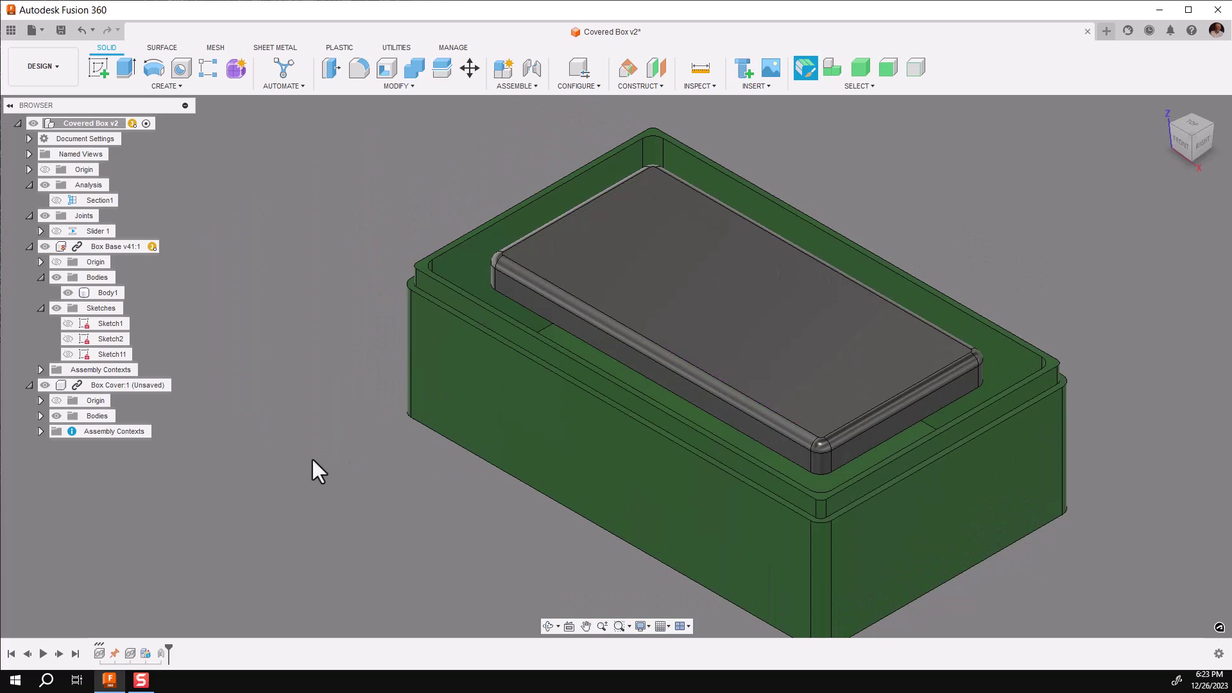
click(40, 432)
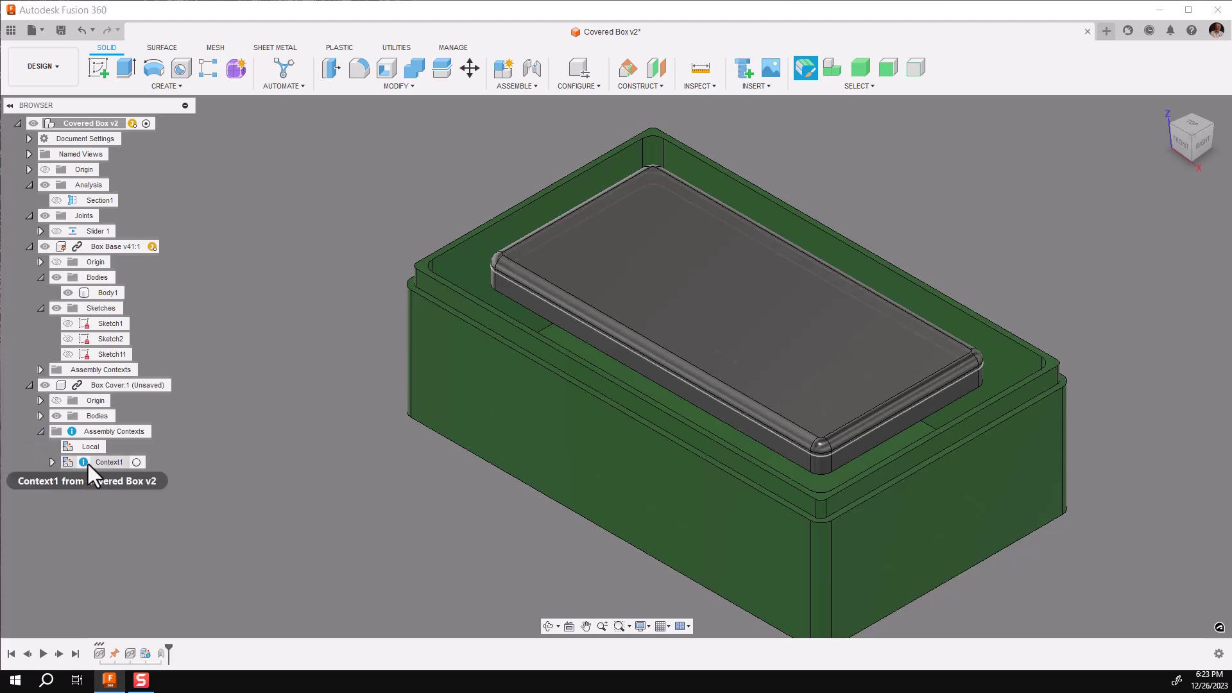
click(52, 462)
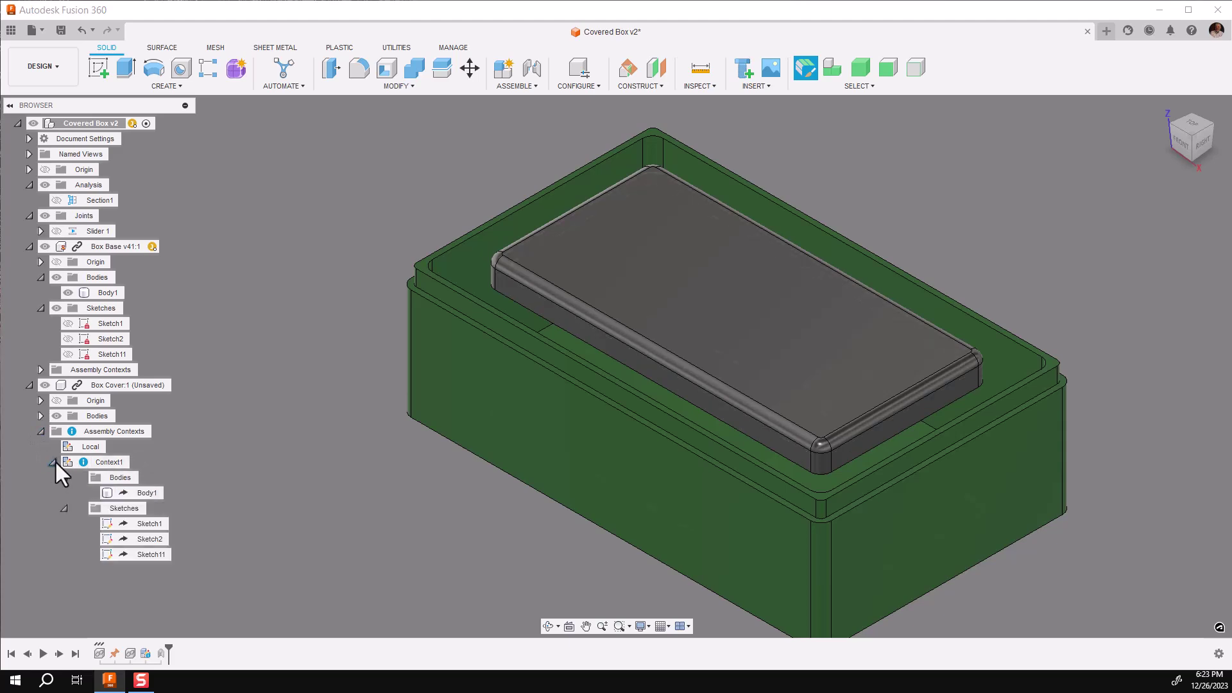
right_click(96, 465)
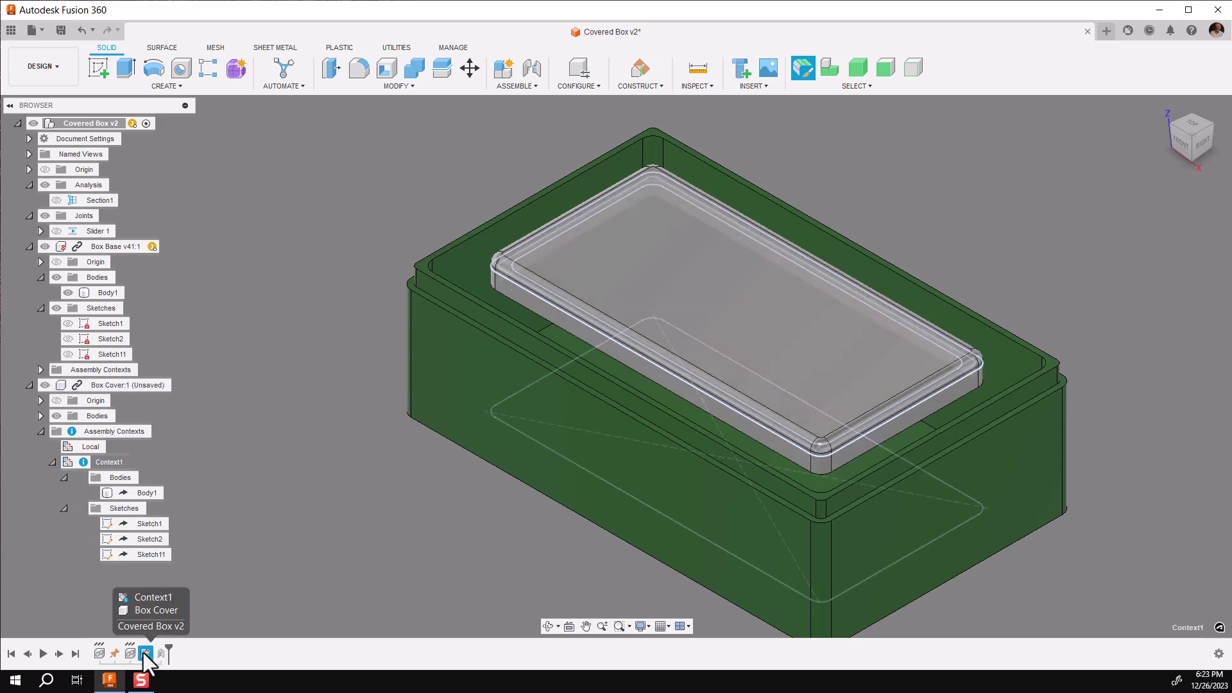
right_click(144, 652)
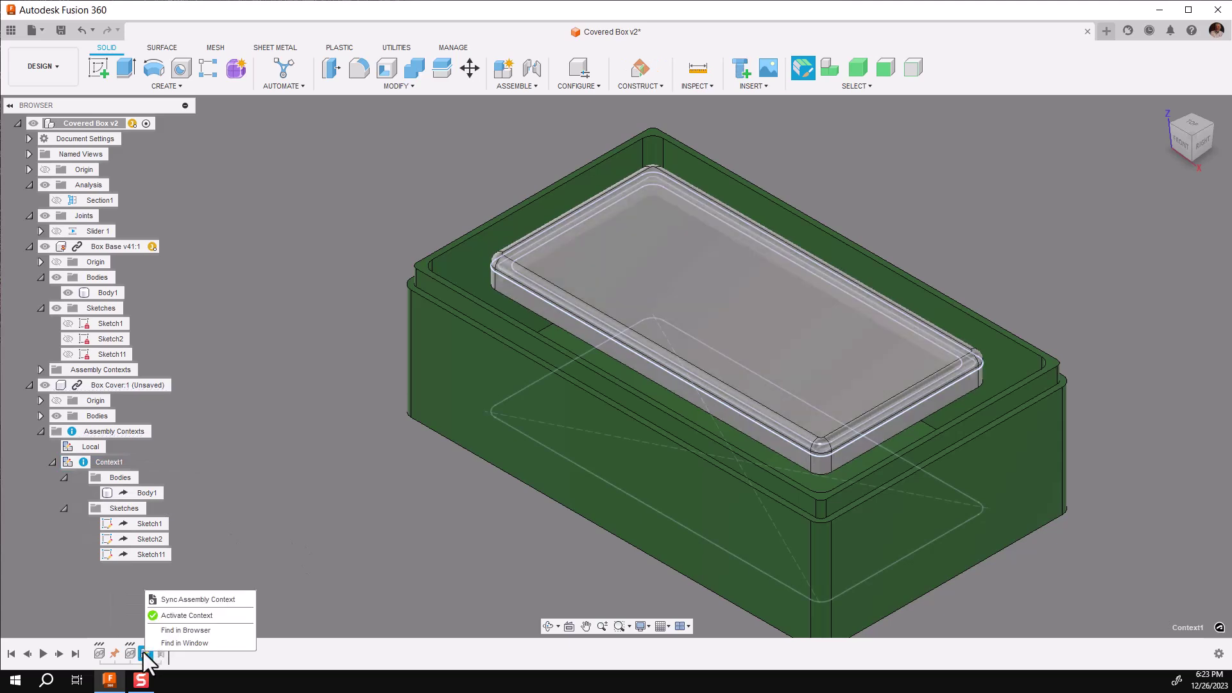
click(183, 599)
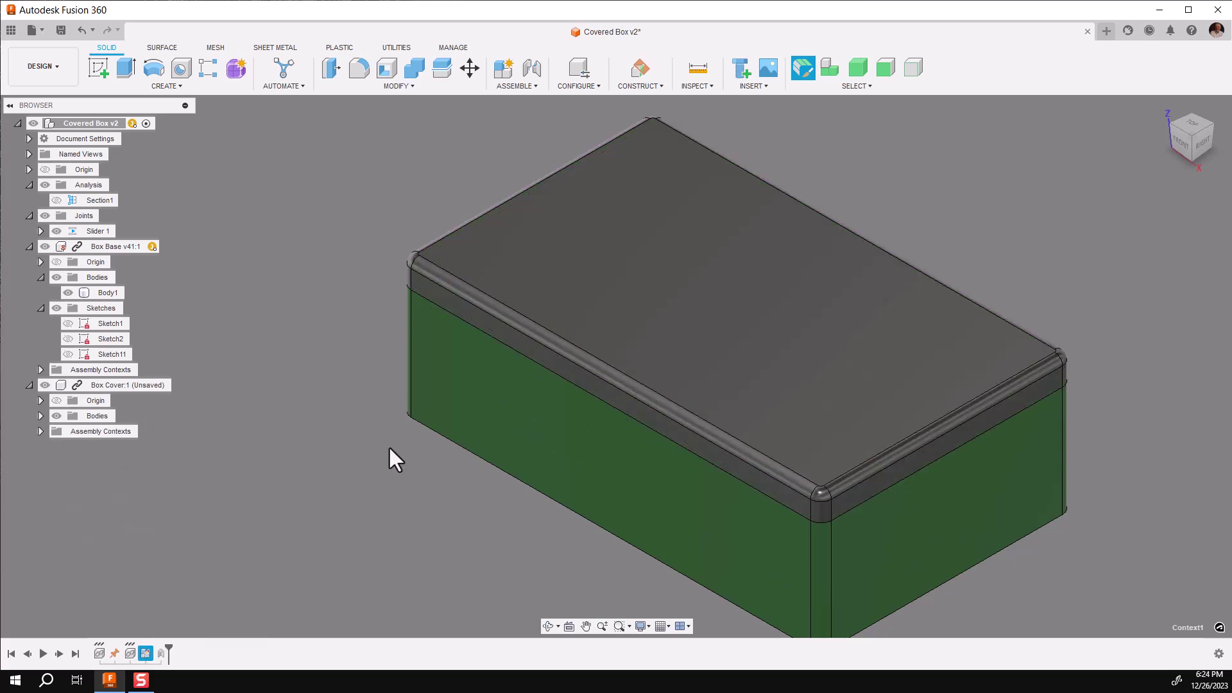
drag(610, 353, 638, 252)
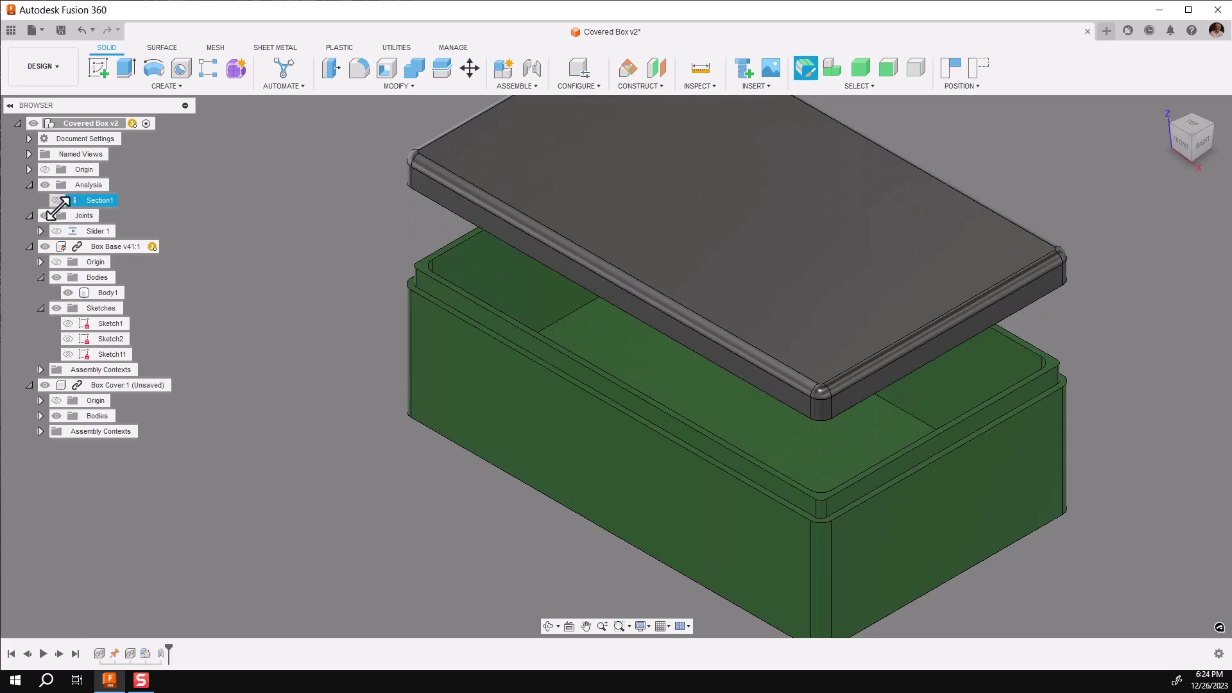
Turn on Section1 and return the lid to its home position on Slider 1
click(57, 232)
click(57, 201)
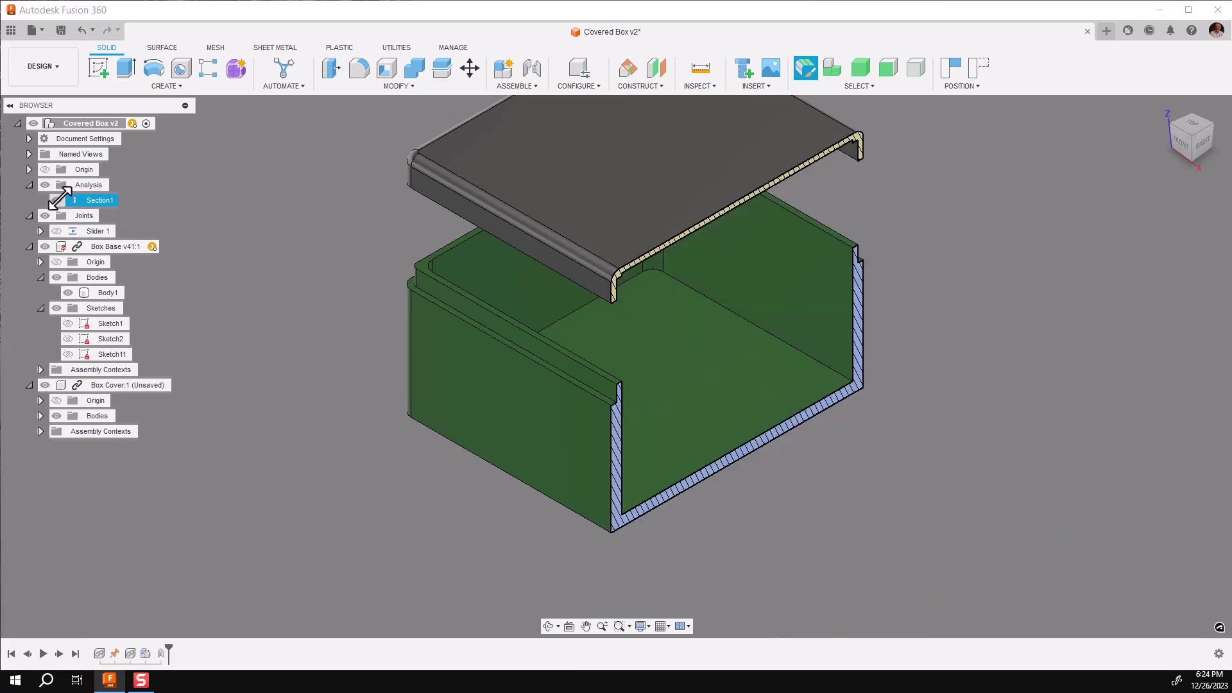
click(563, 314)
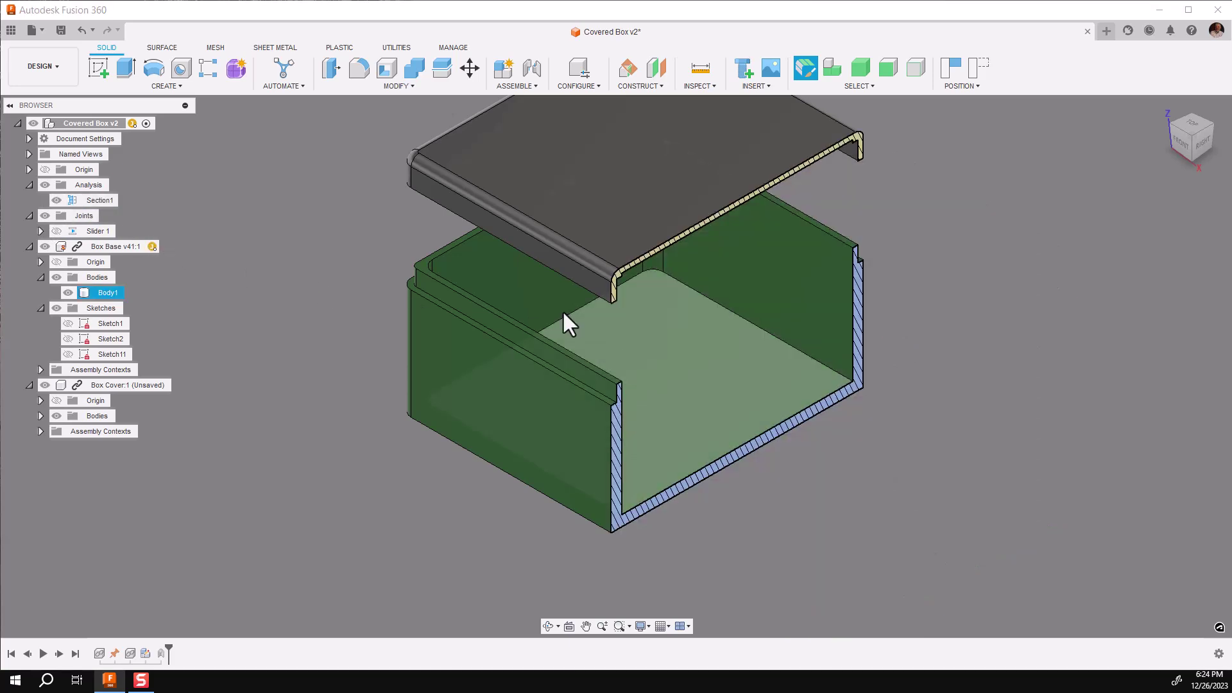
right_click(87, 230)
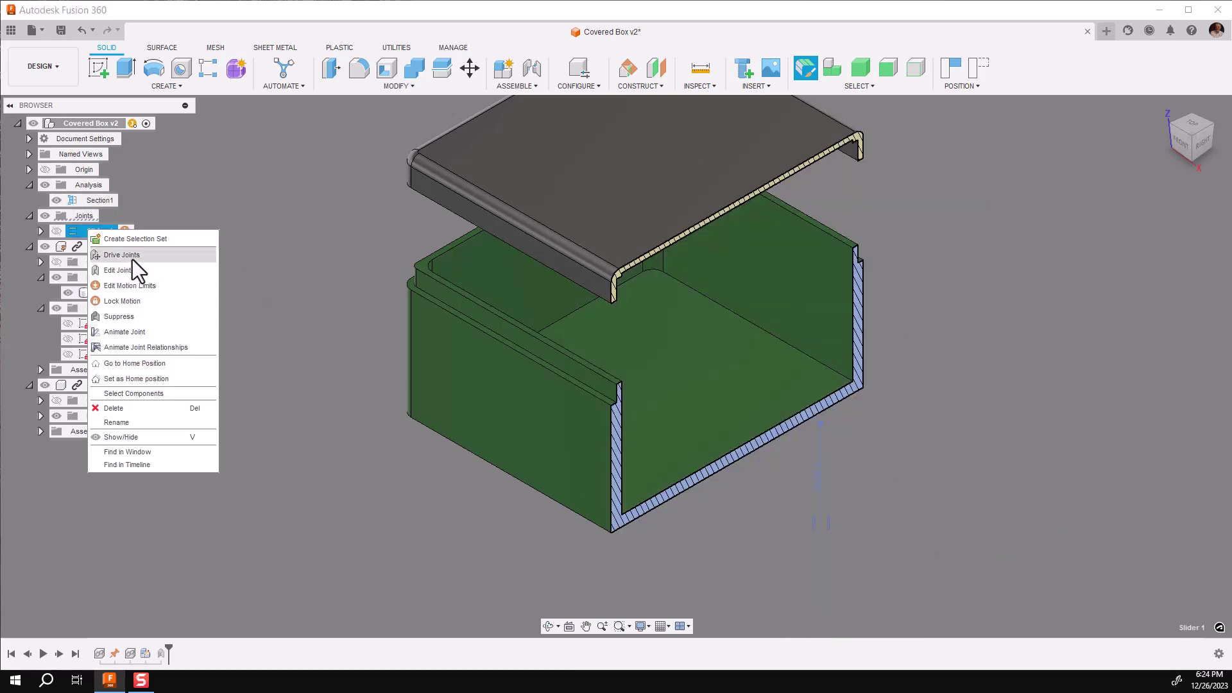
click(141, 364)
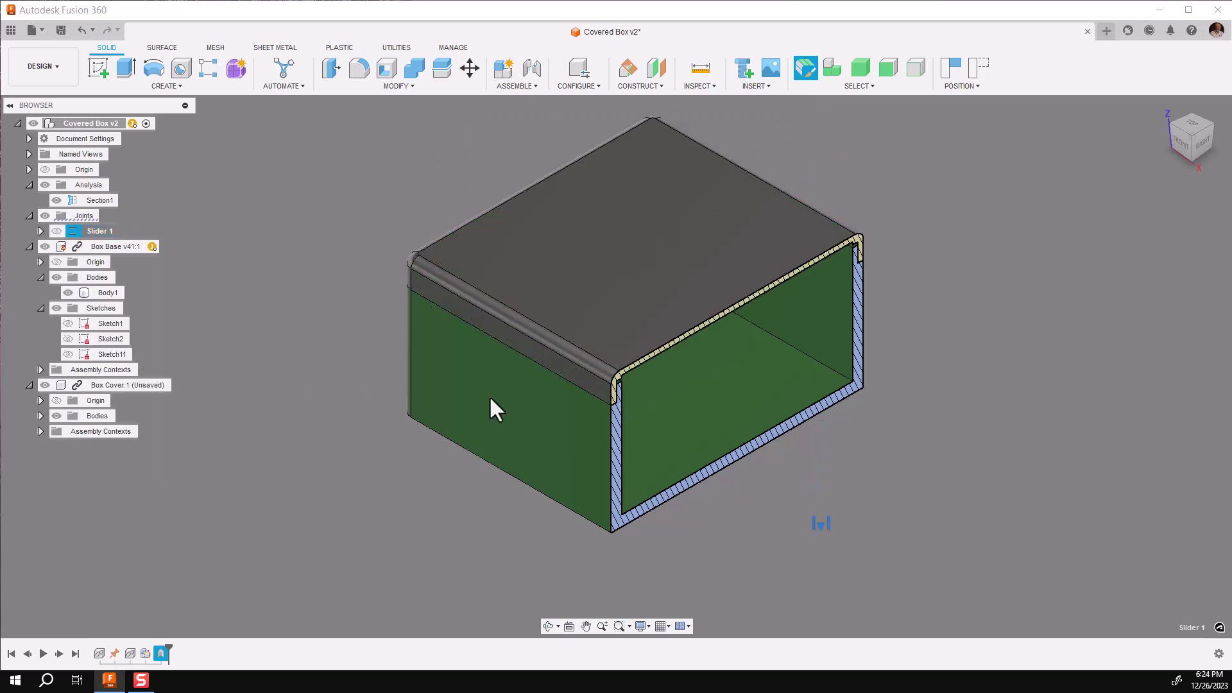
Inspect the cover's lip in a right-side section view, then hide Section1 and return Home
click(1199, 146)
scroll(558, 331, up, 4)
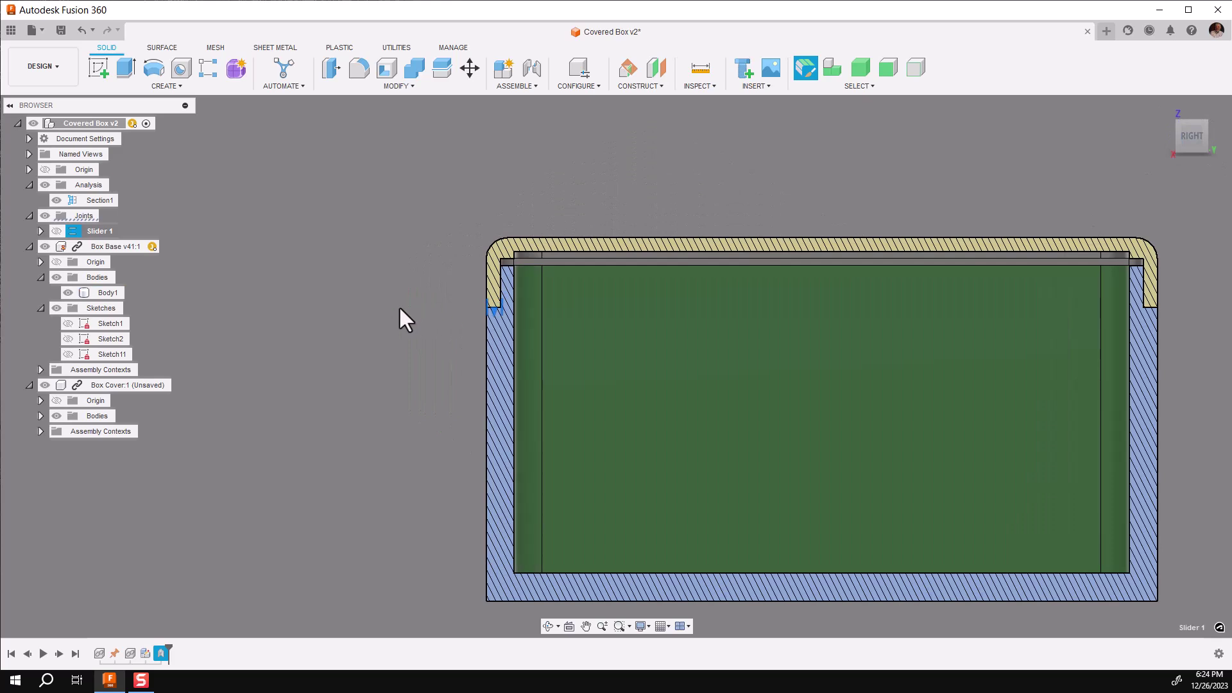
click(399, 306)
middle_drag(401, 313, 317, 381)
scroll(317, 381, up, 1)
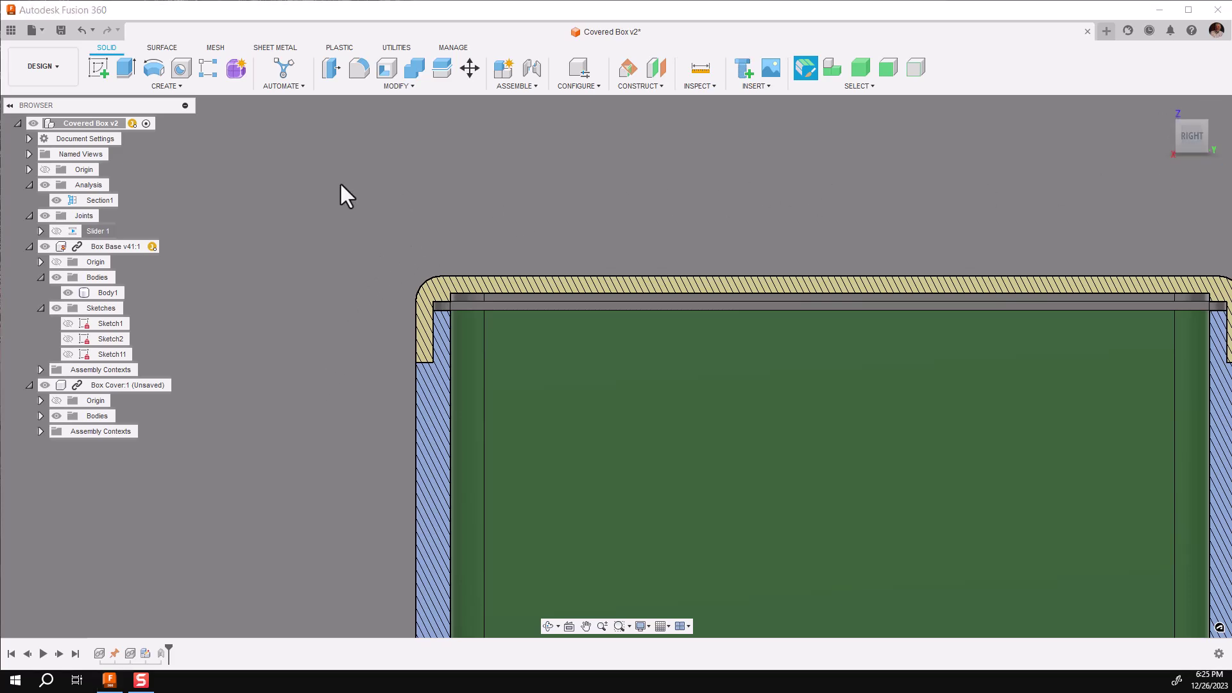
click(56, 200)
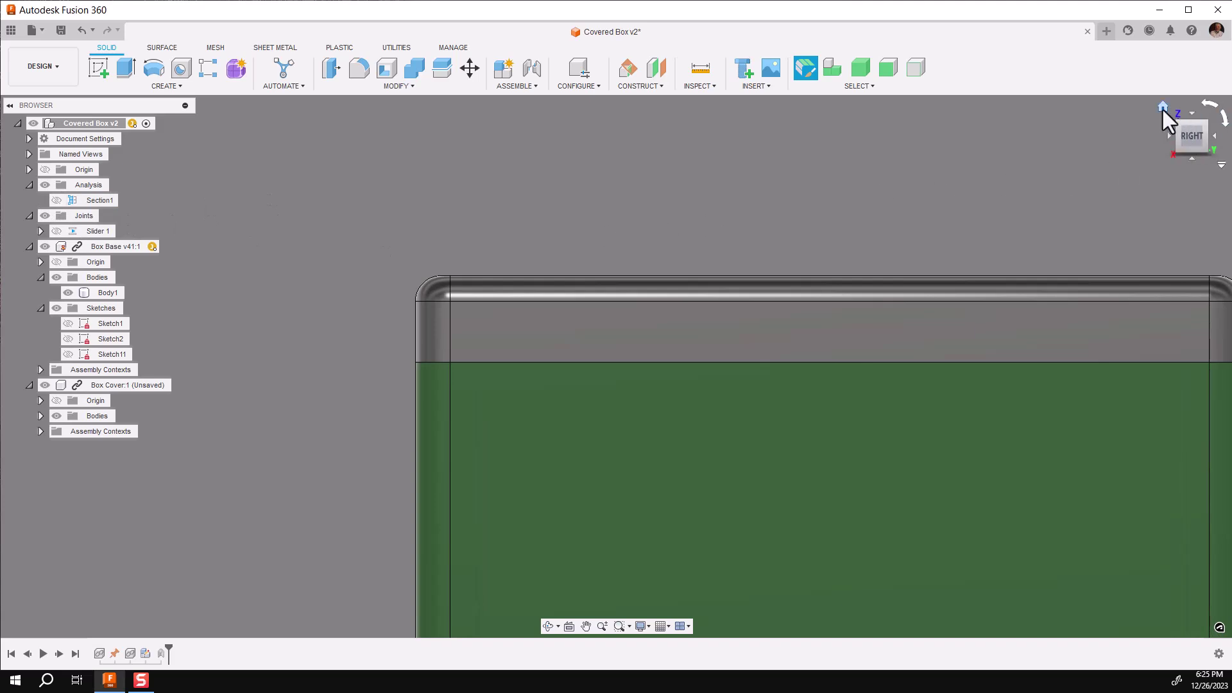
click(1162, 106)
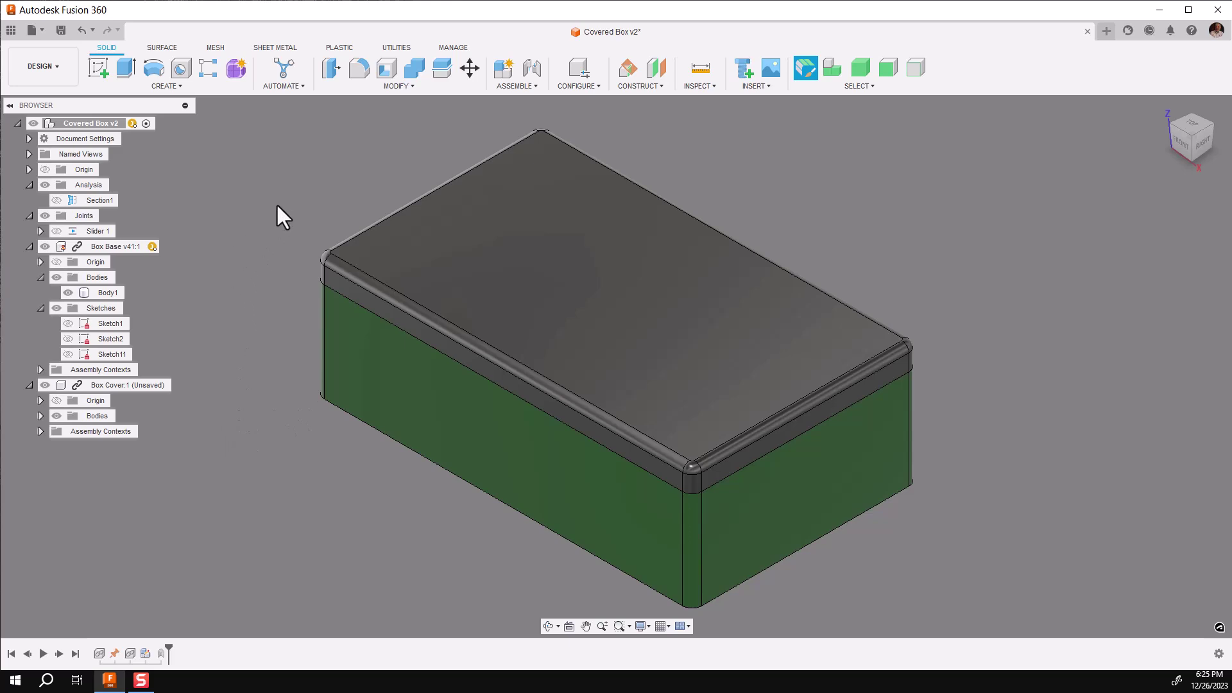
Create a new external component named Seal, select it, and hide Box Cover
click(524, 83)
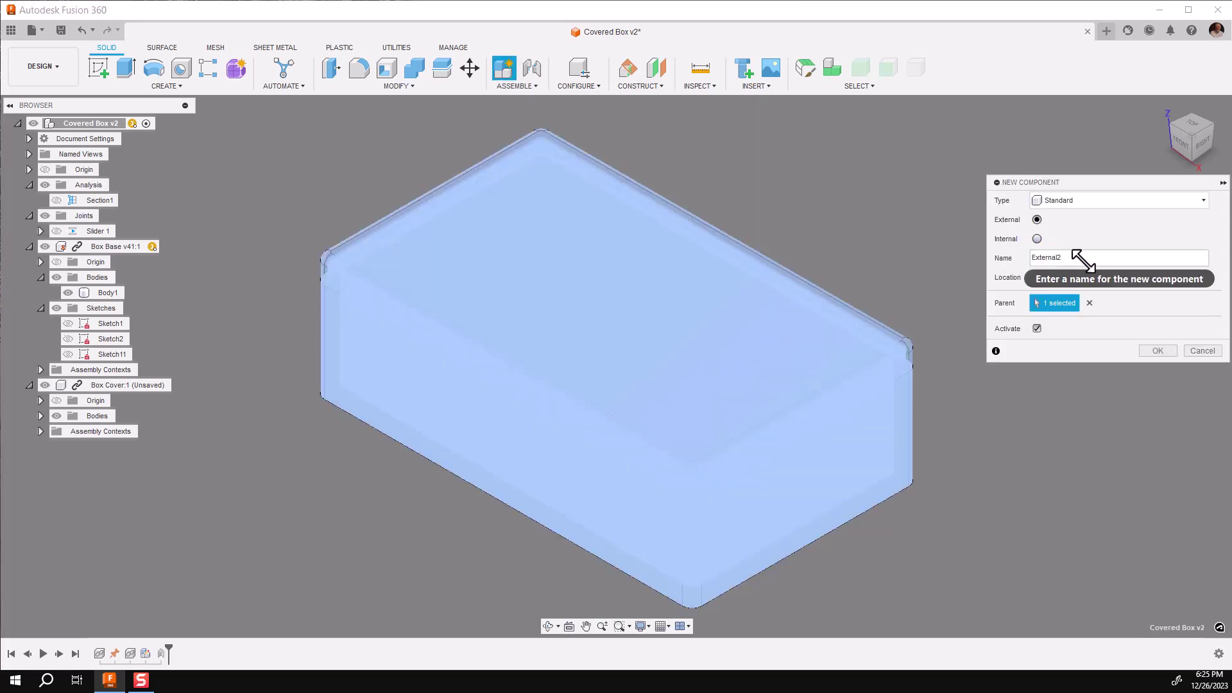
double_click(1079, 256)
text(Seal)
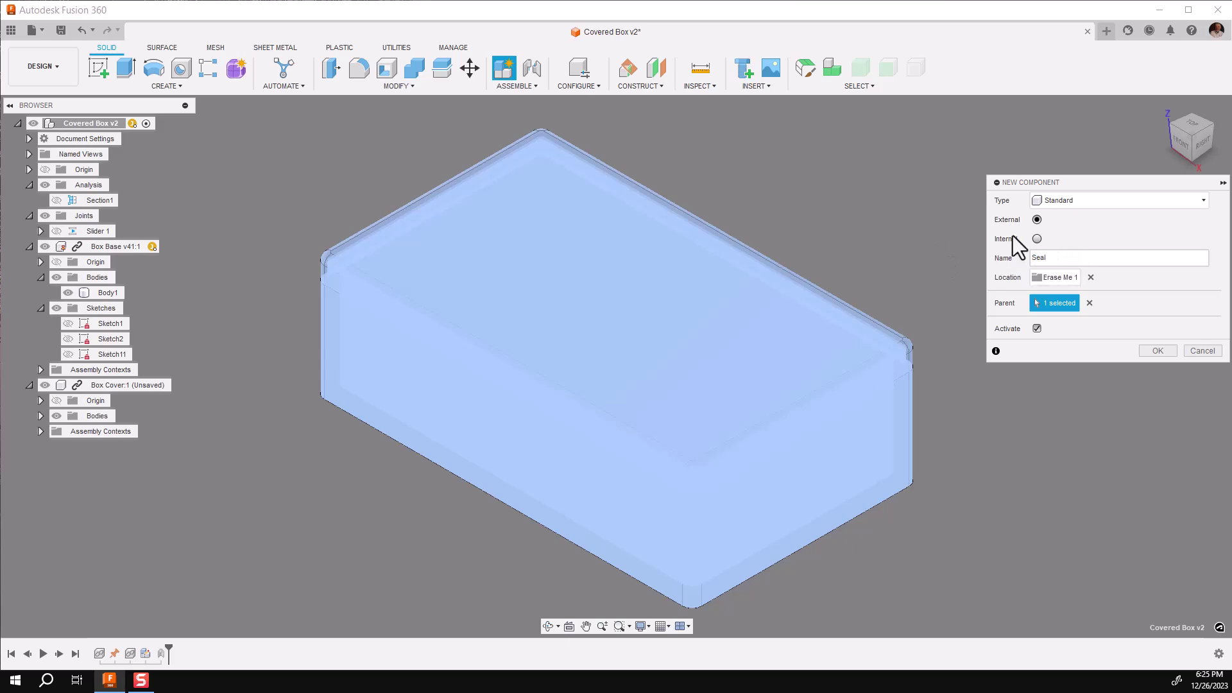
click(1163, 348)
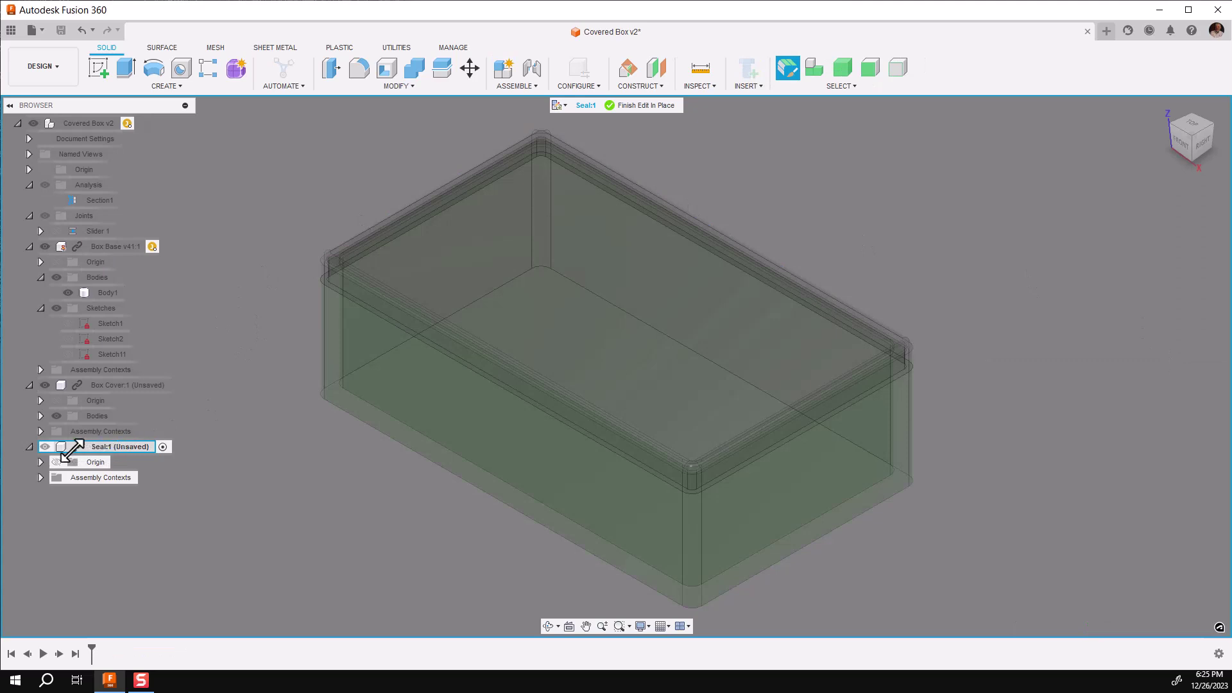
click(50, 446)
click(44, 385)
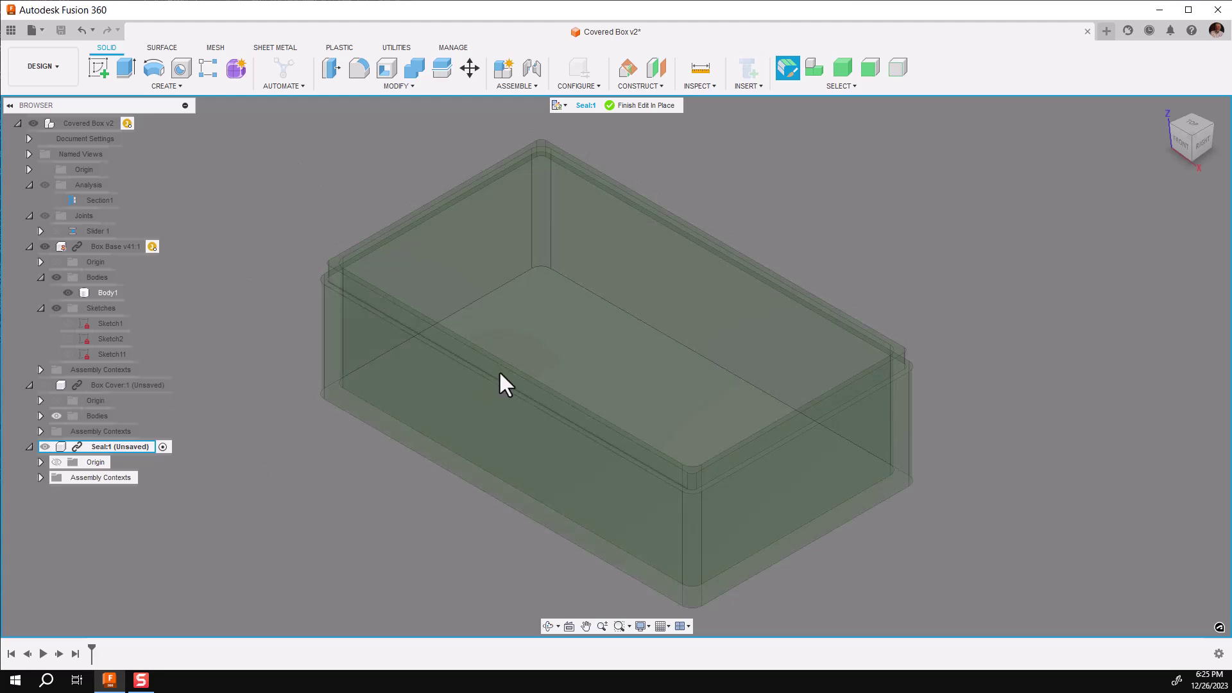
Start a sketch on the vertical side plane, slice the view, and project the box body
click(97, 68)
click(651, 379)
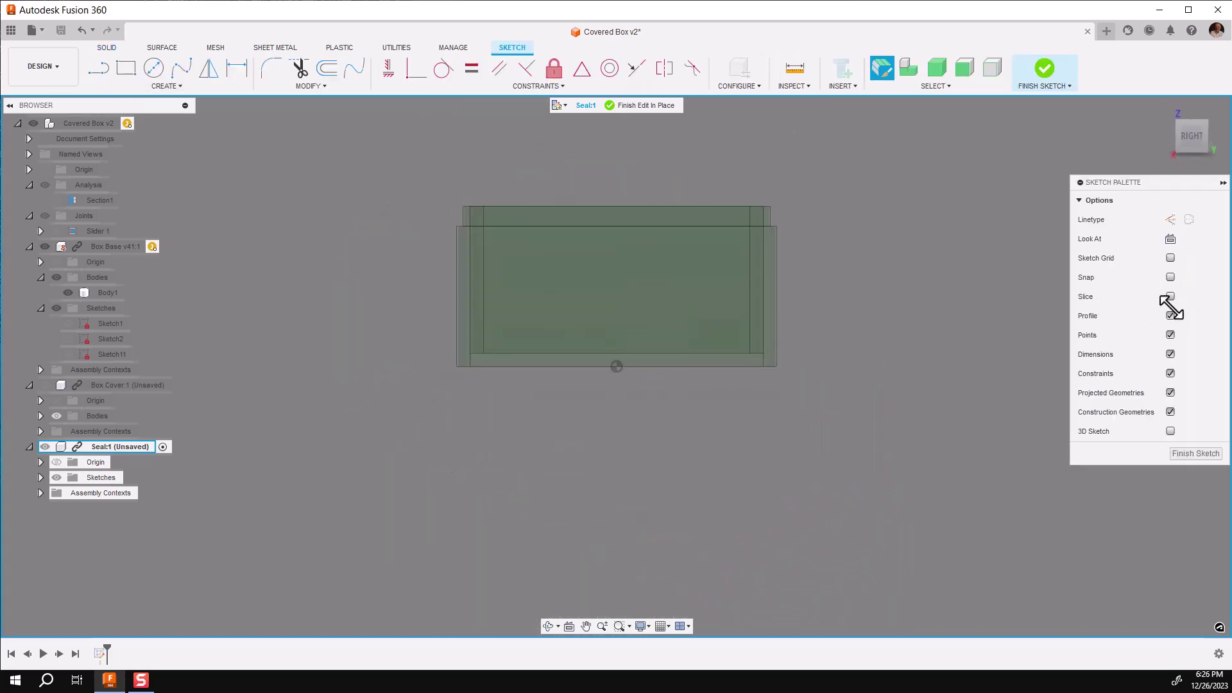
click(1169, 296)
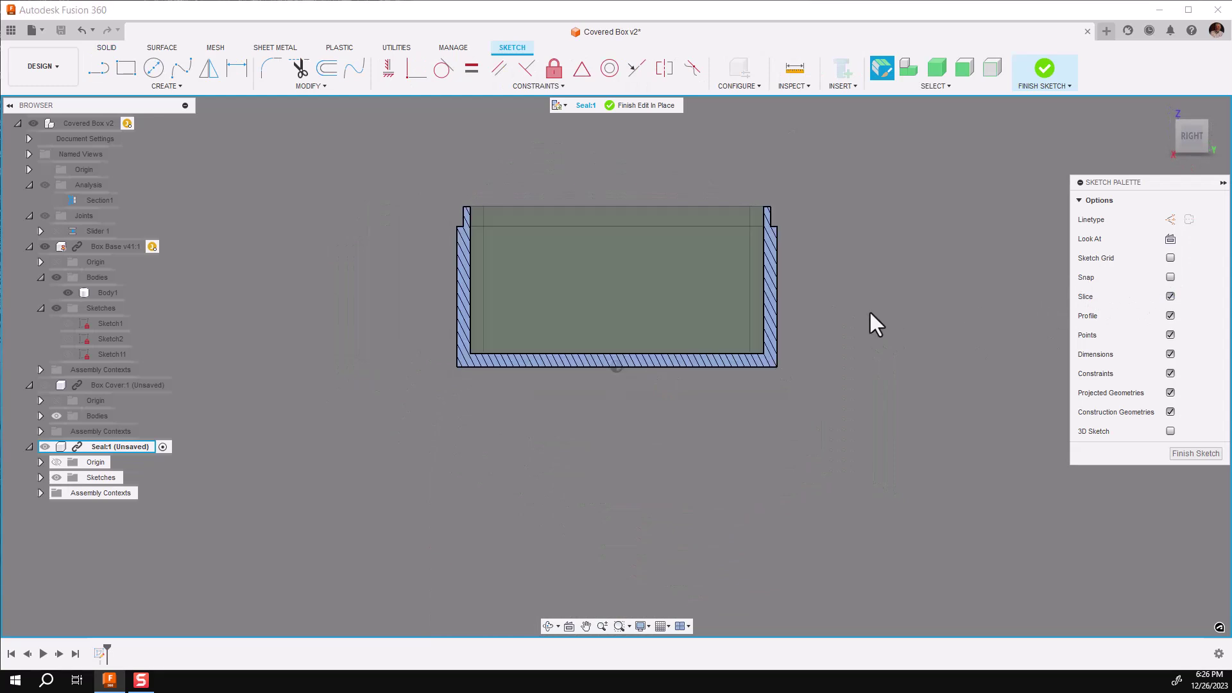
click(172, 86)
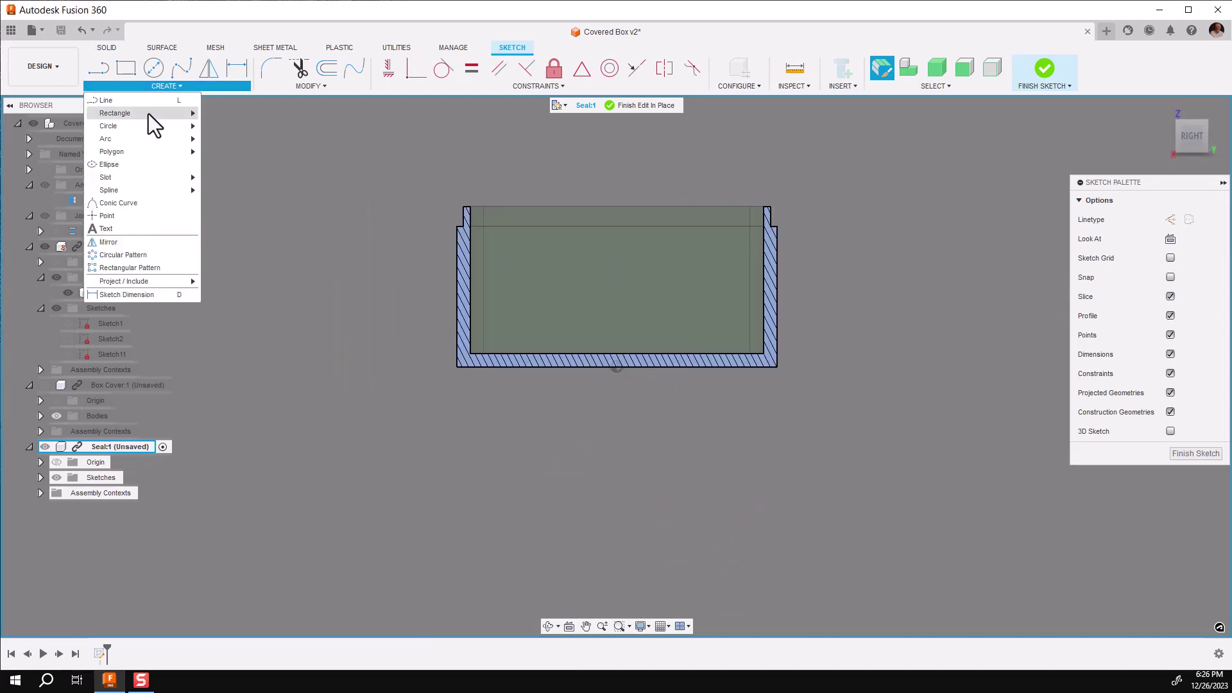
mouse_move(145, 283)
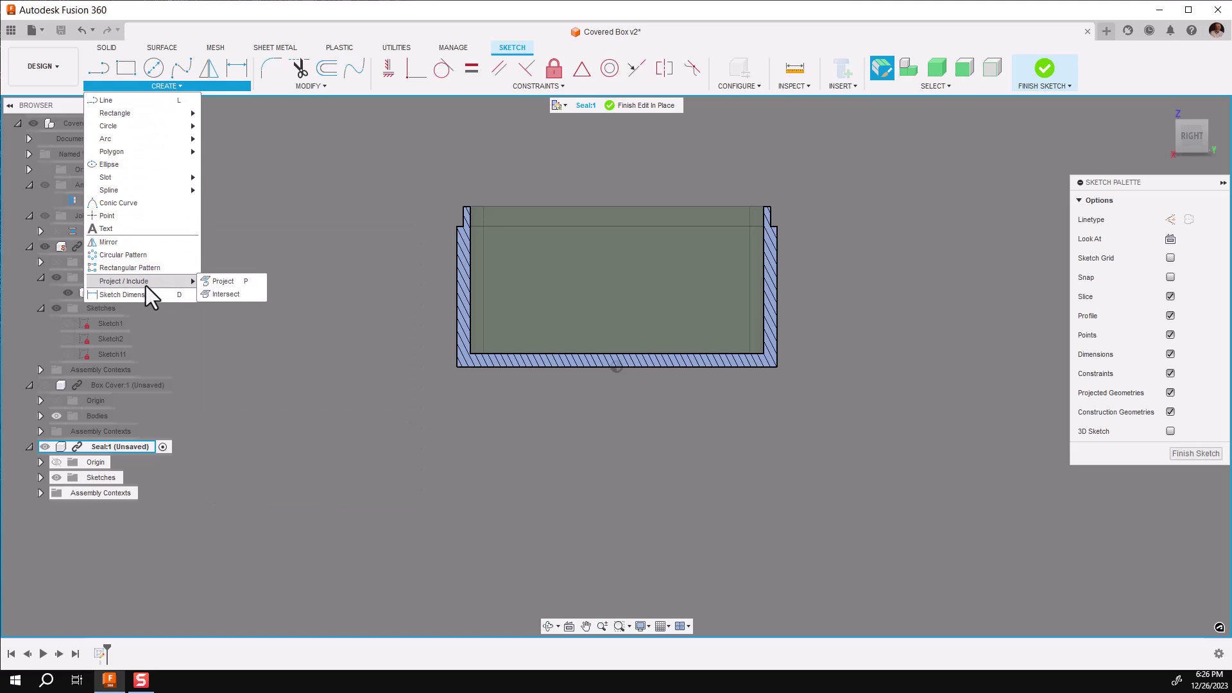
click(218, 283)
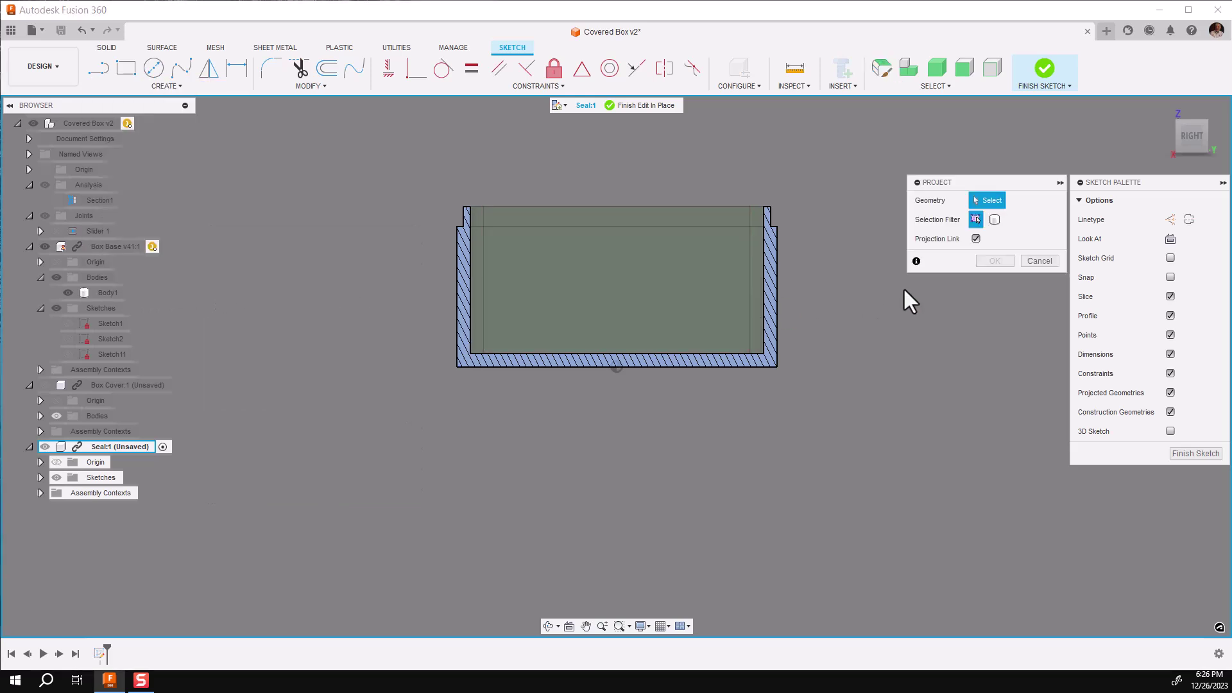
click(993, 220)
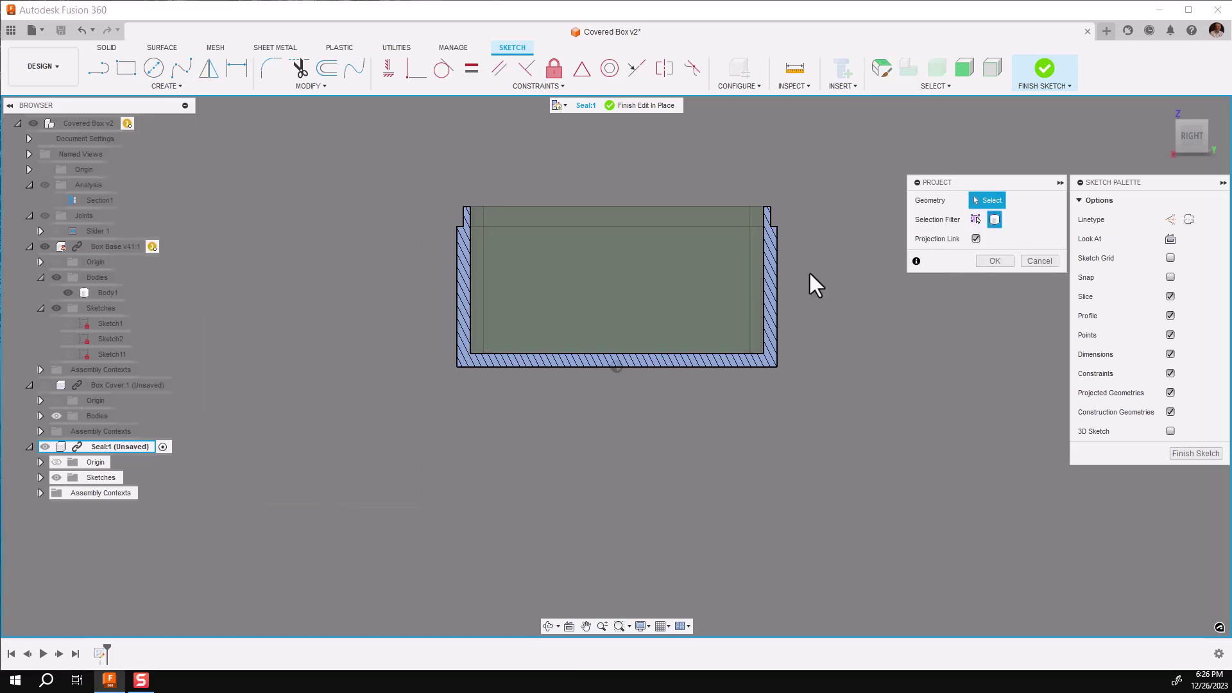
click(767, 284)
click(994, 260)
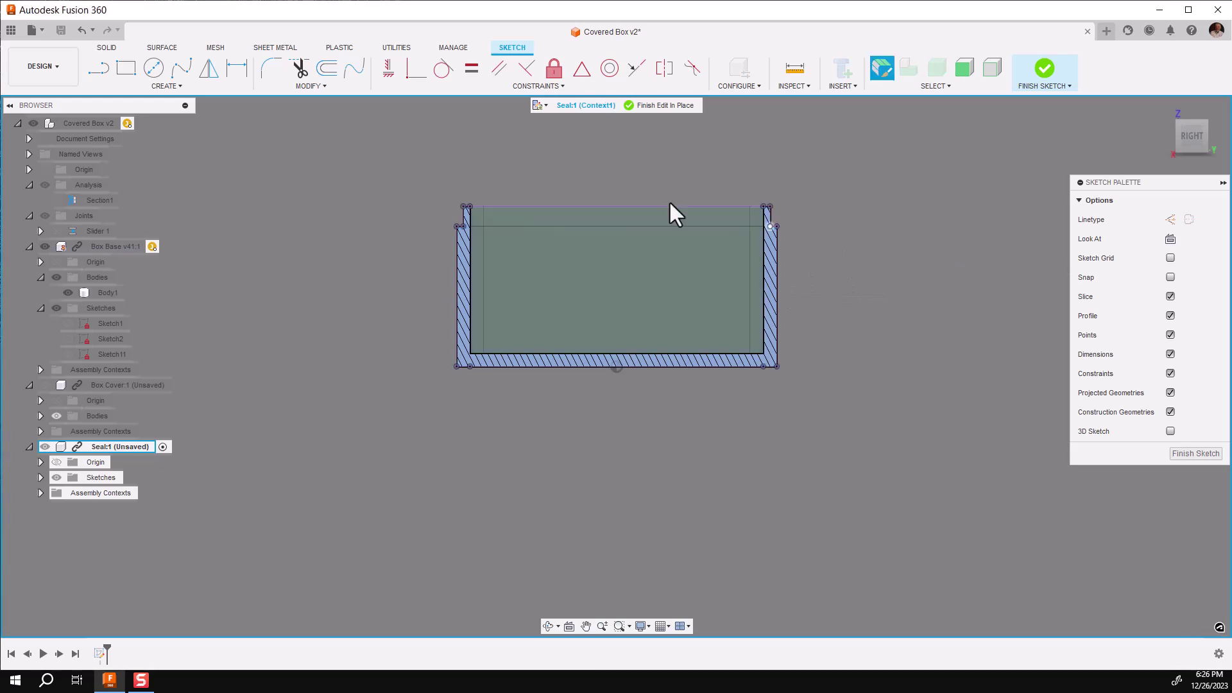
scroll(415, 190, up, 4)
scroll(498, 237, up, 3)
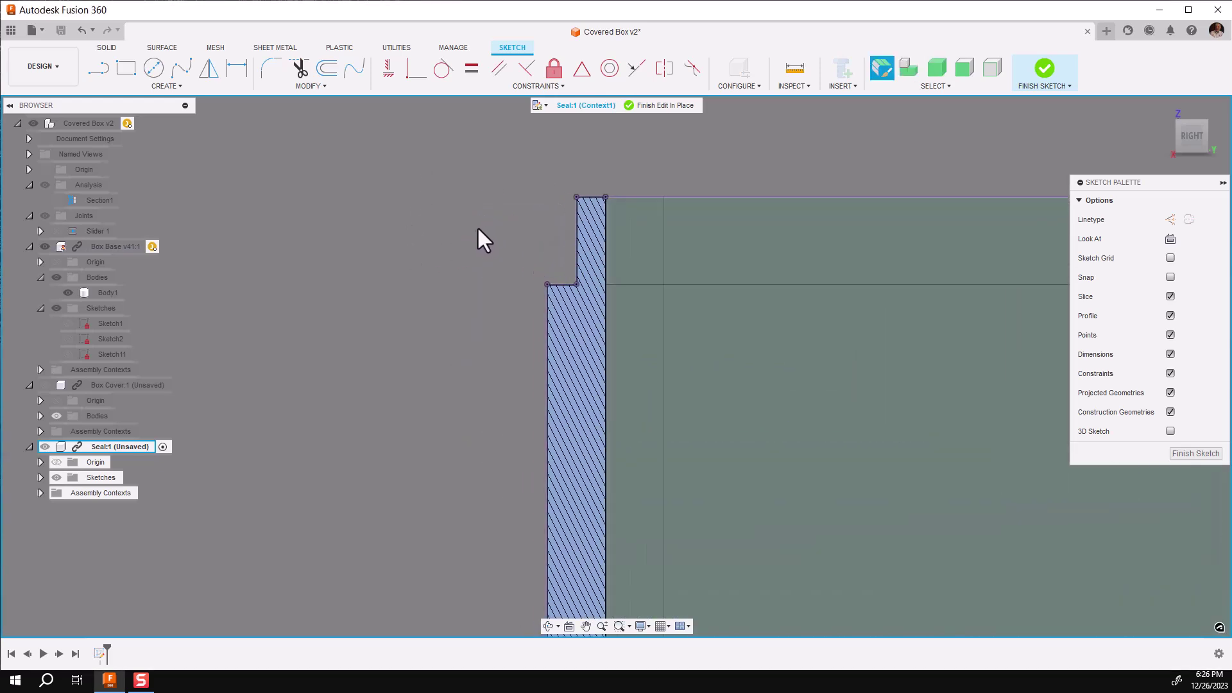
middle_drag(475, 239, 249, 286)
scroll(249, 286, up, 1)
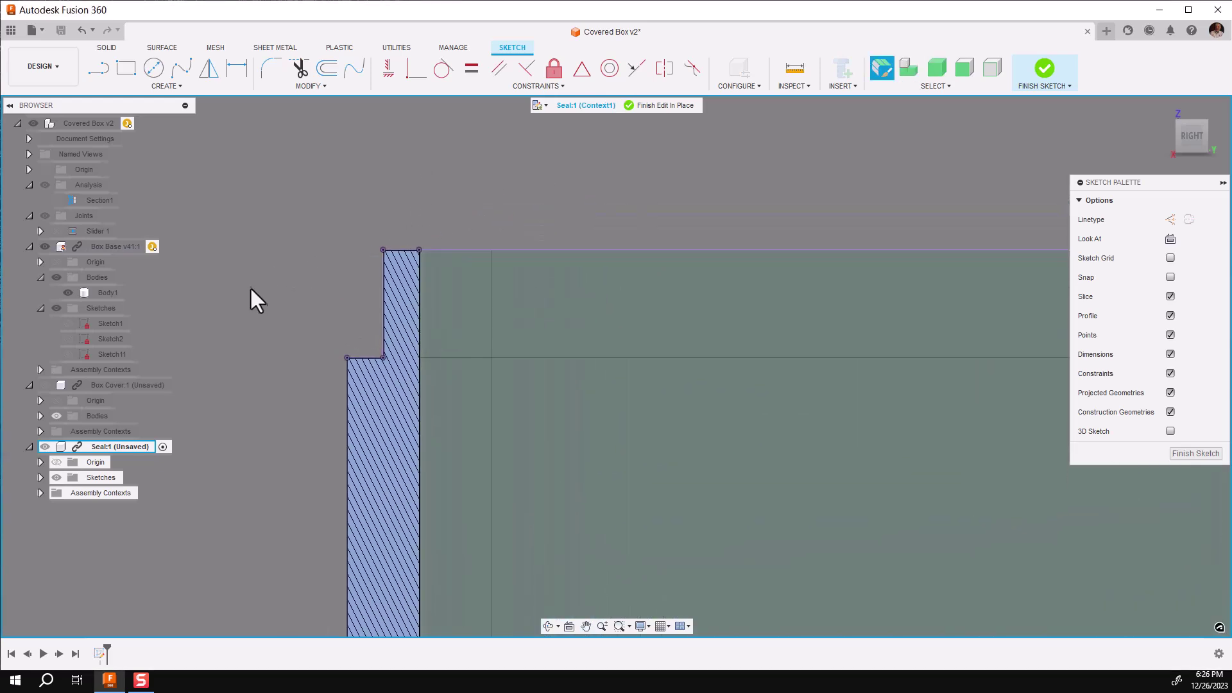
Draw a 0.06-diameter circle inside the box's left wall section
click(154, 68)
scroll(289, 275, up, 2)
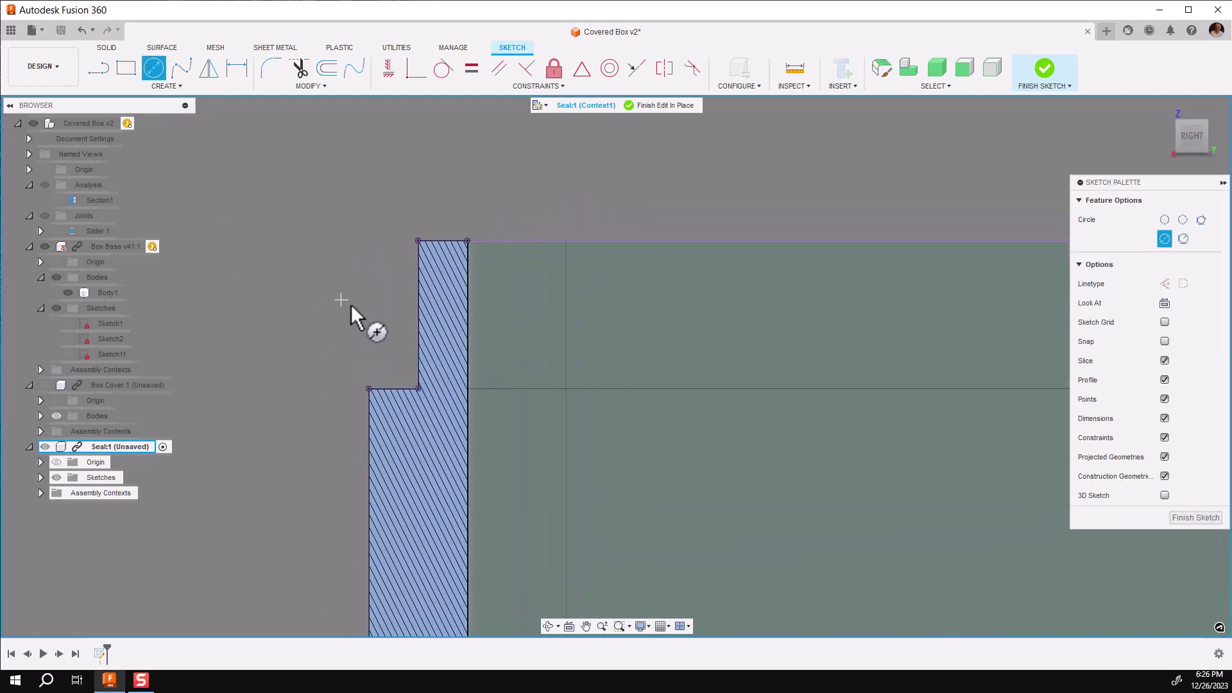
click(401, 317)
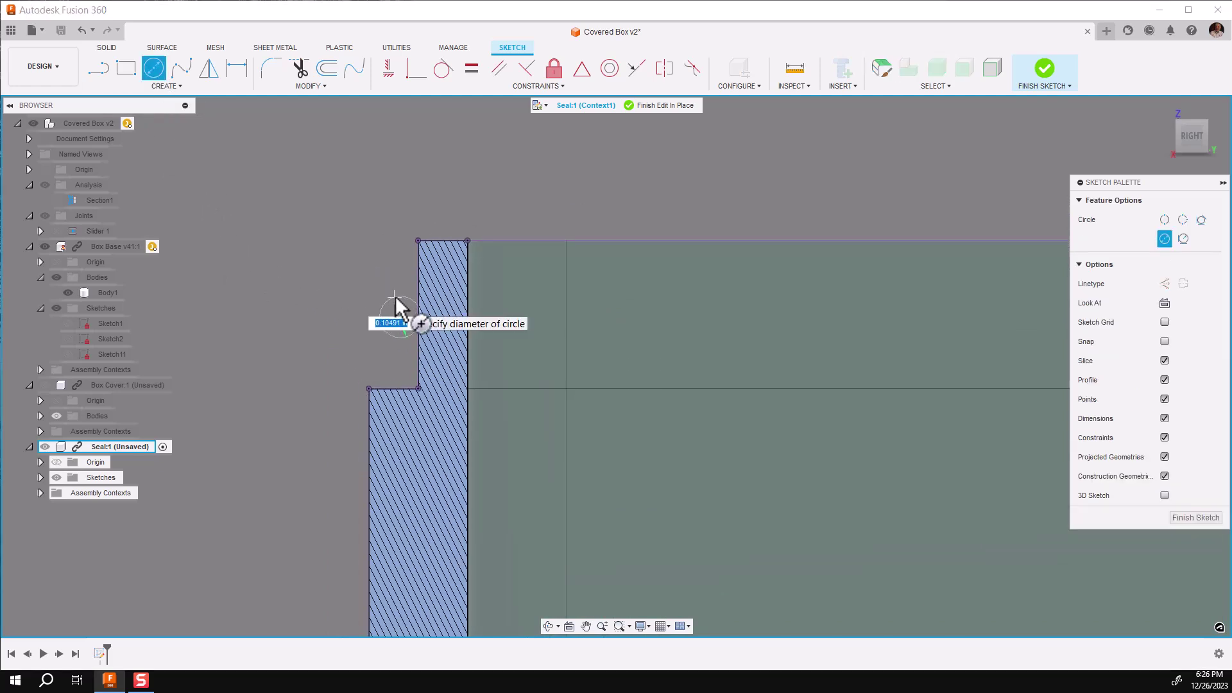
key(BackSpace)
text(.0625)
key(Return)
key(Escape)
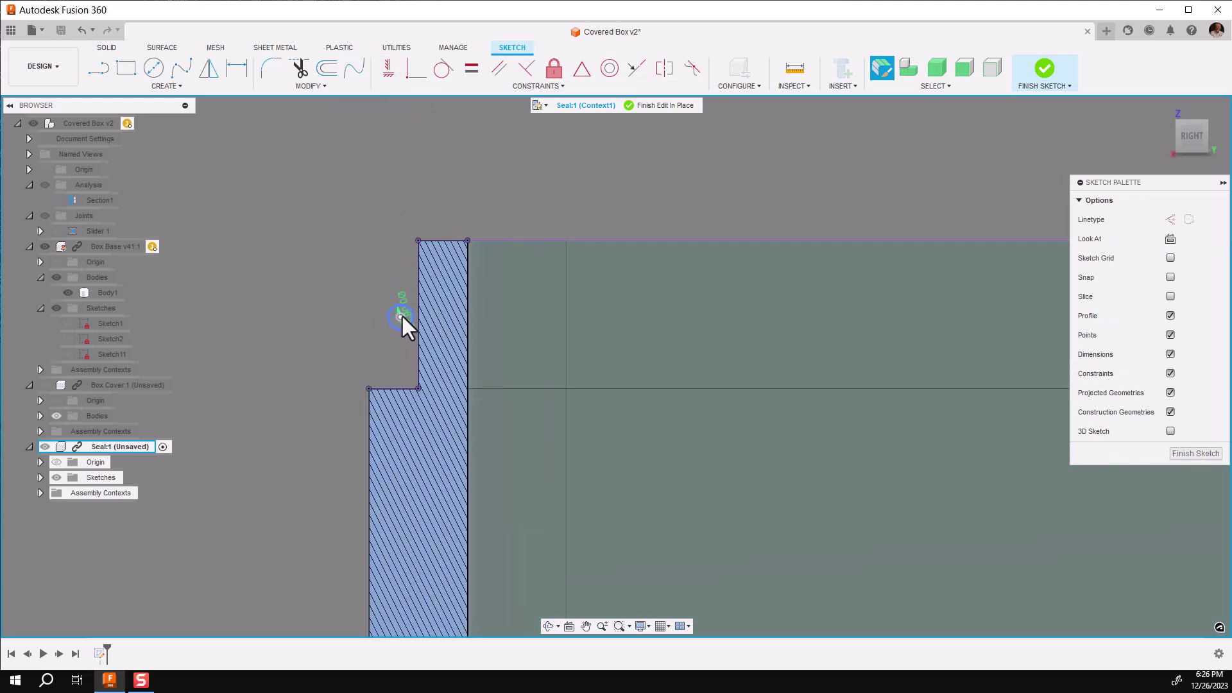
drag(402, 314, 432, 317)
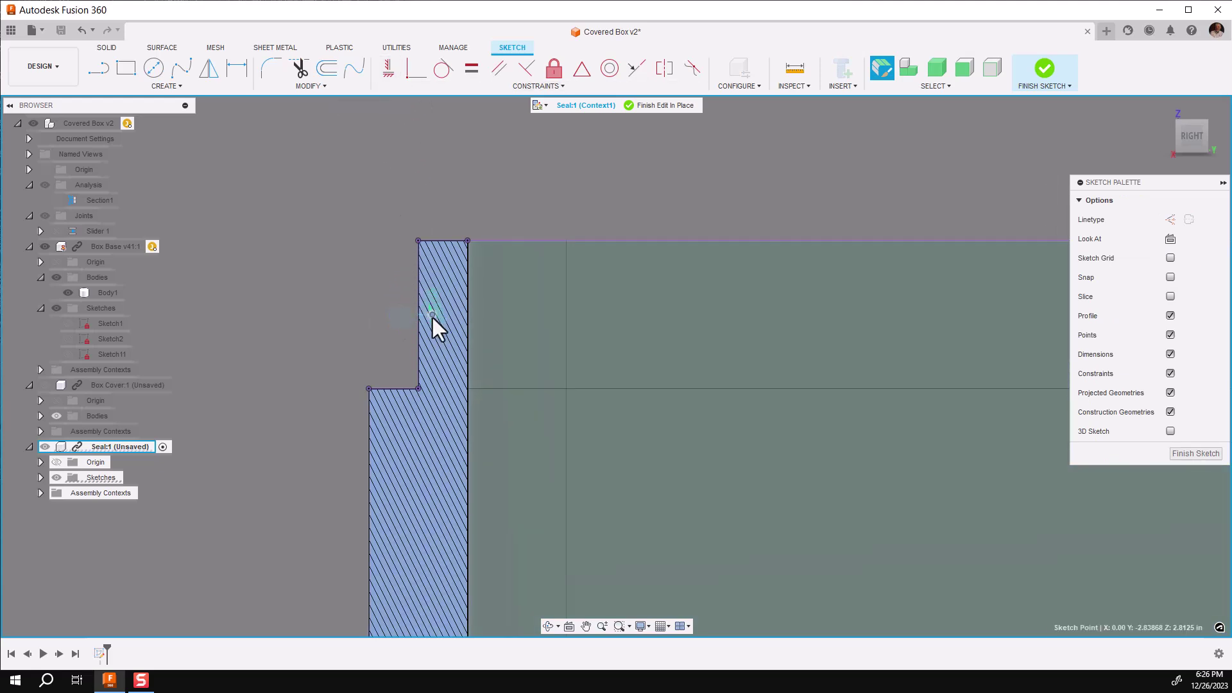
Dimension the circle 0.02625 (.03125-.005) in from the wall's left edge
click(236, 68)
scroll(328, 240, up, 2)
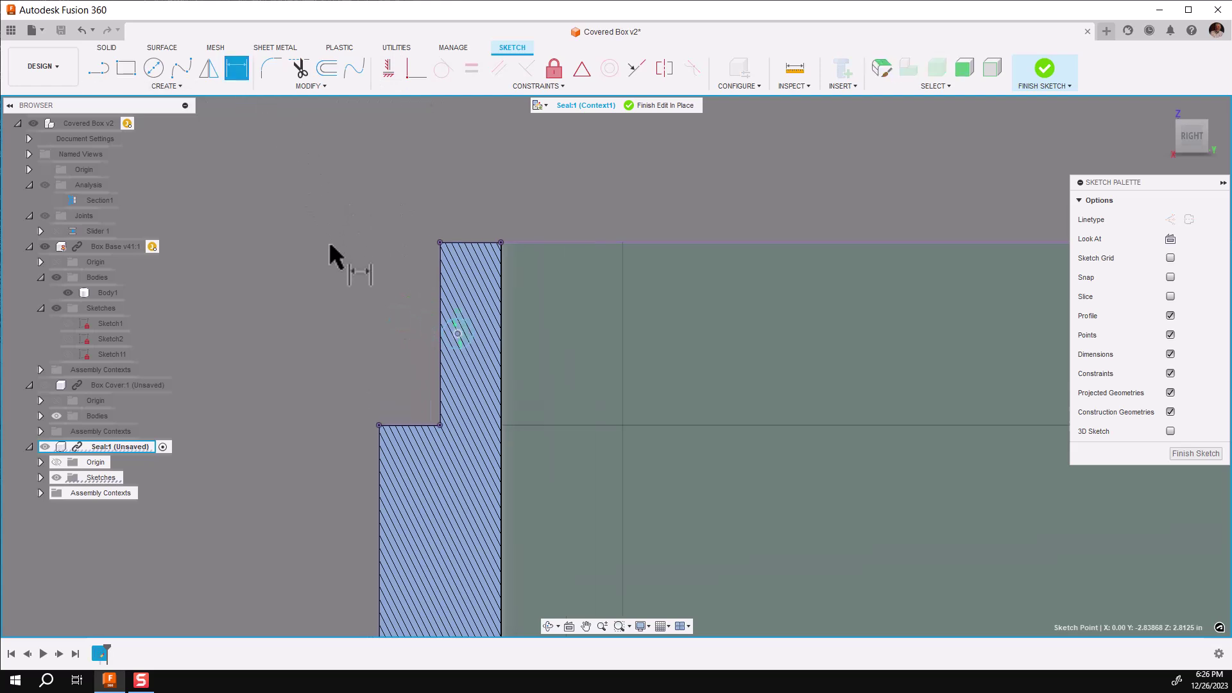
click(452, 293)
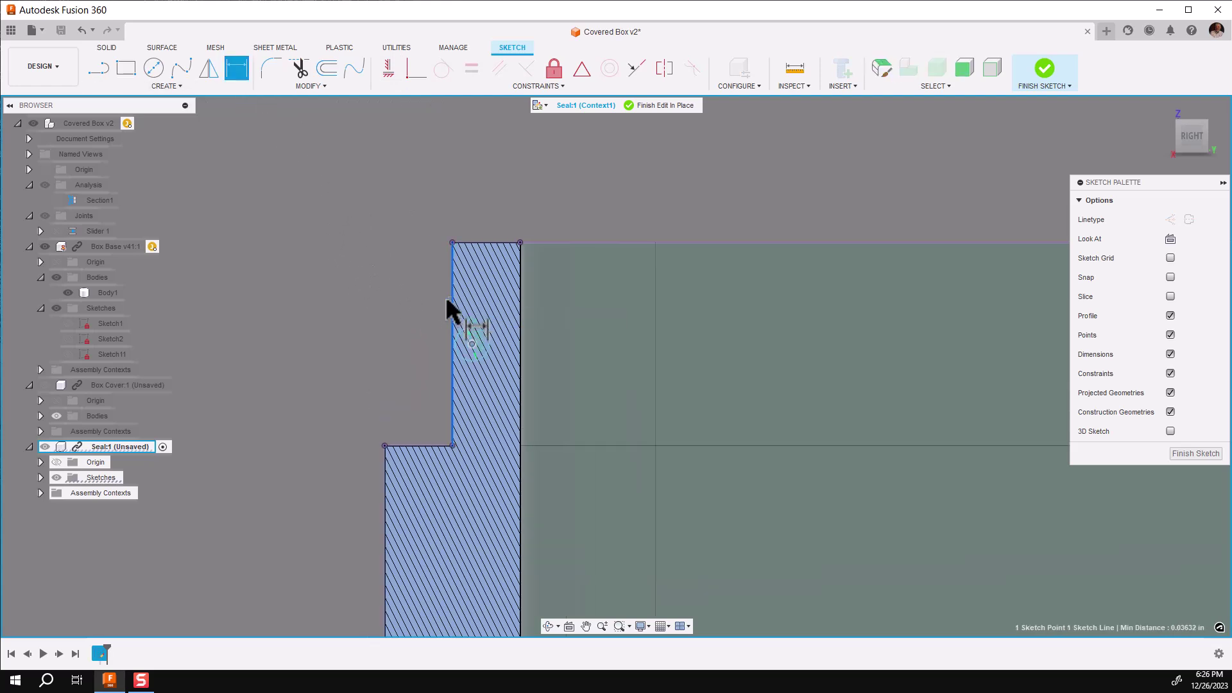
click(469, 340)
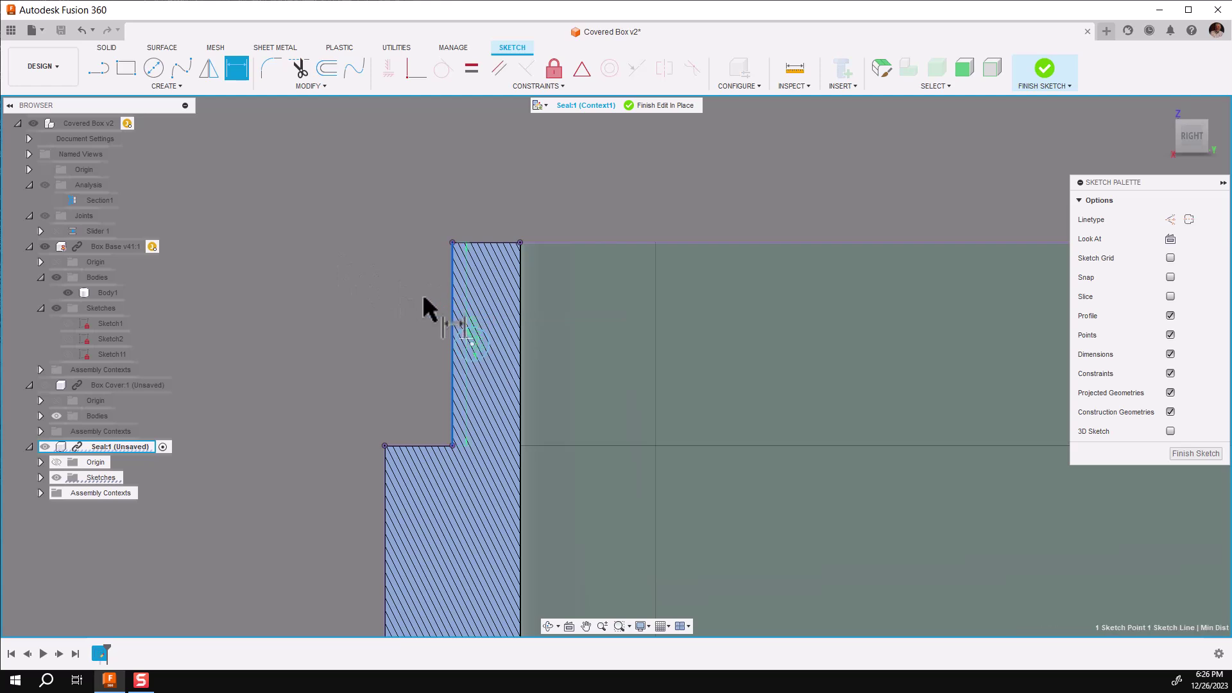
click(472, 337)
click(371, 196)
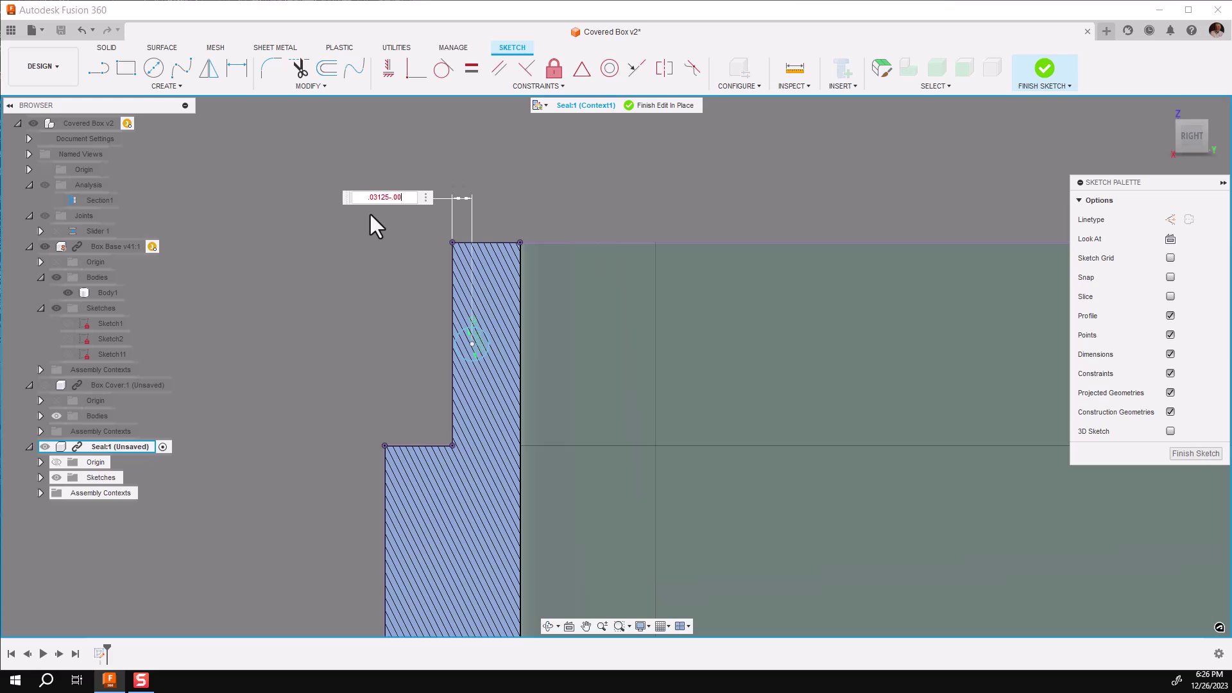
text(.03125-.005)
key(Return)
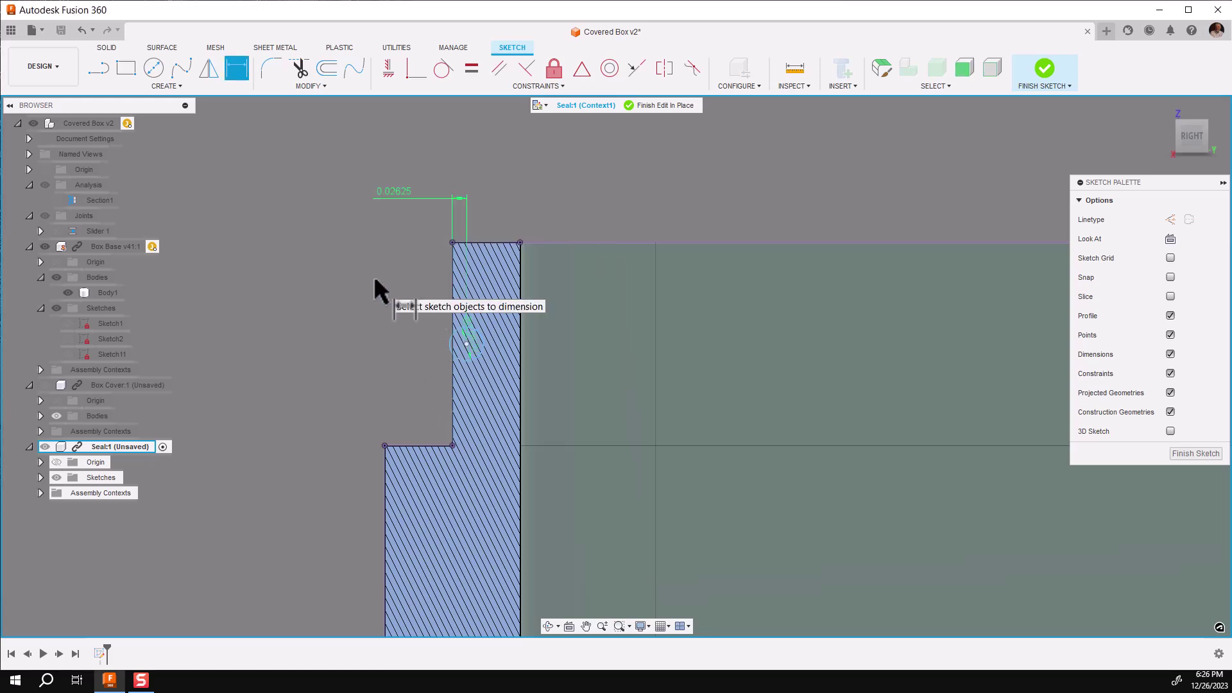
Dimension the circle 0.1875 below the wall's top edge and finish the sketch
click(476, 242)
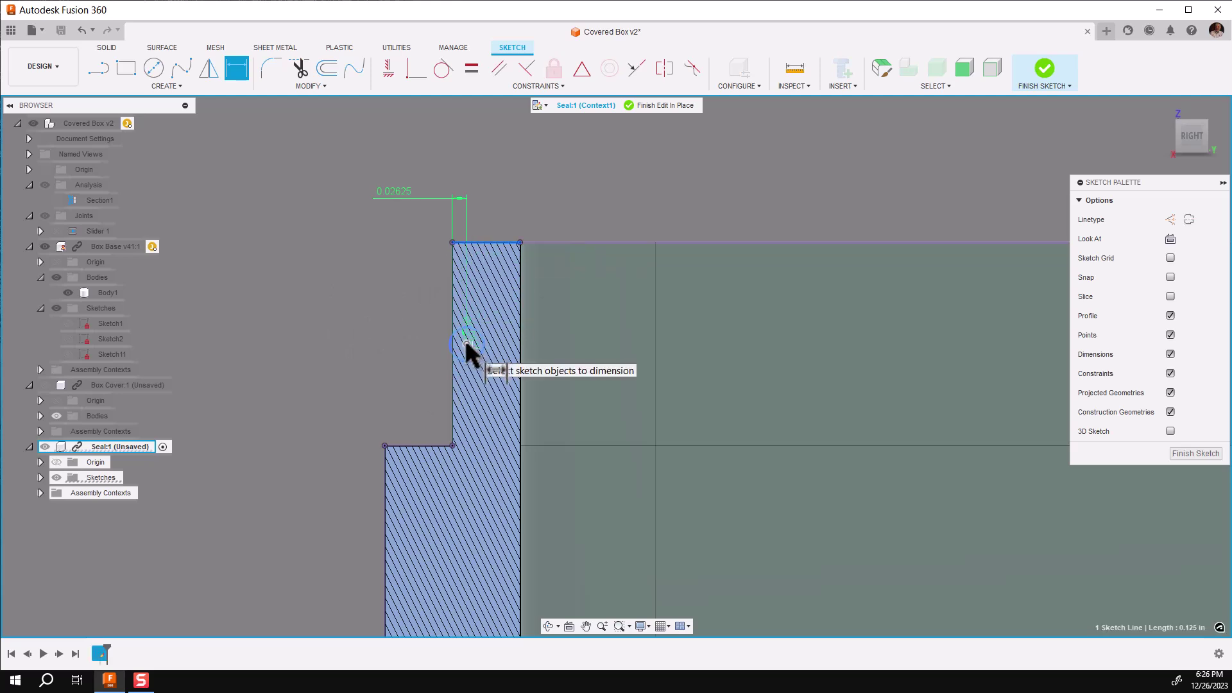
click(465, 341)
click(379, 287)
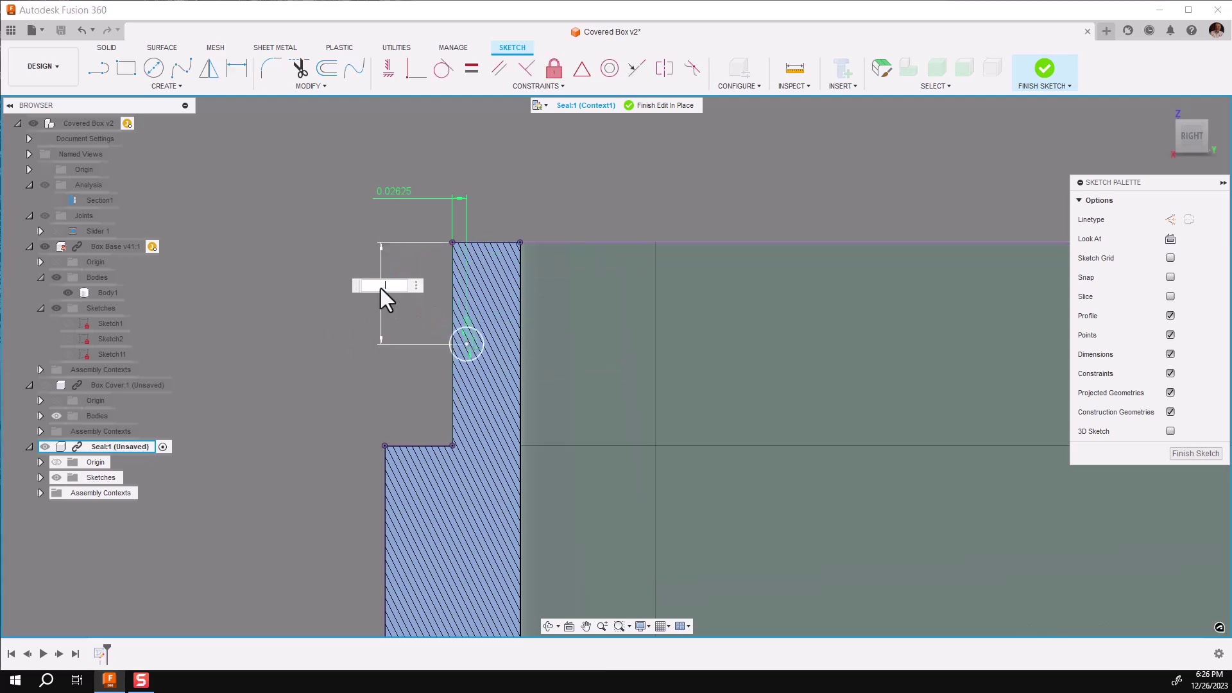
text(.1875)
key(Return)
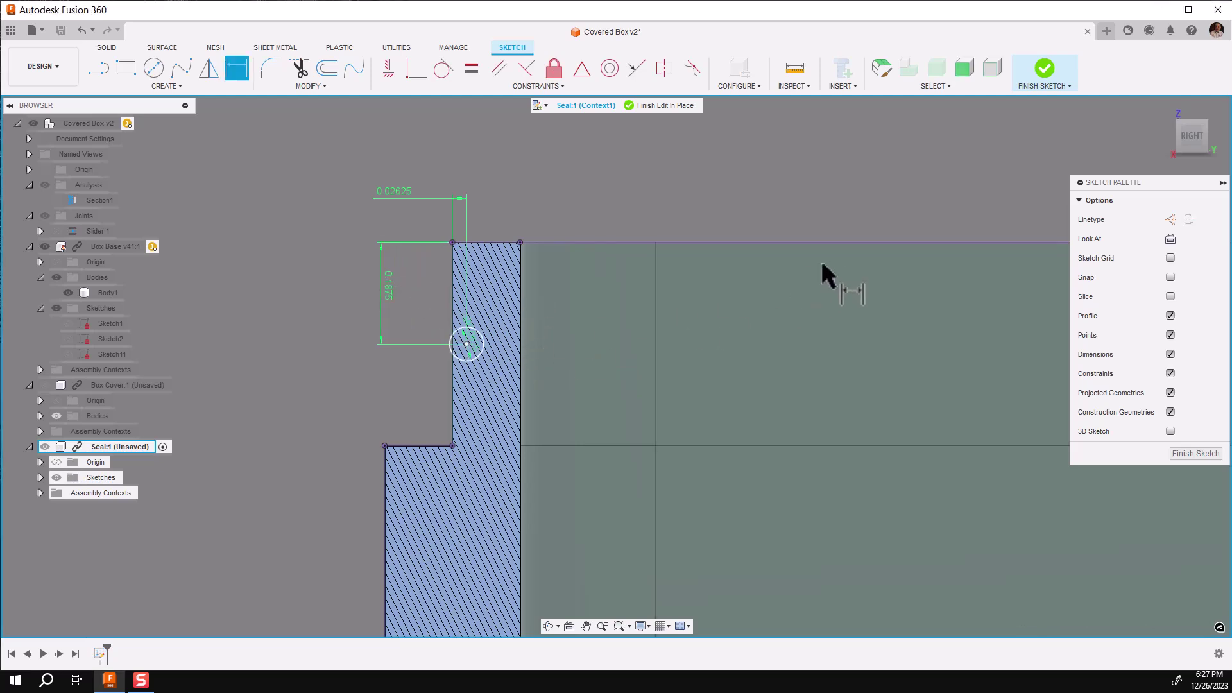
click(1038, 71)
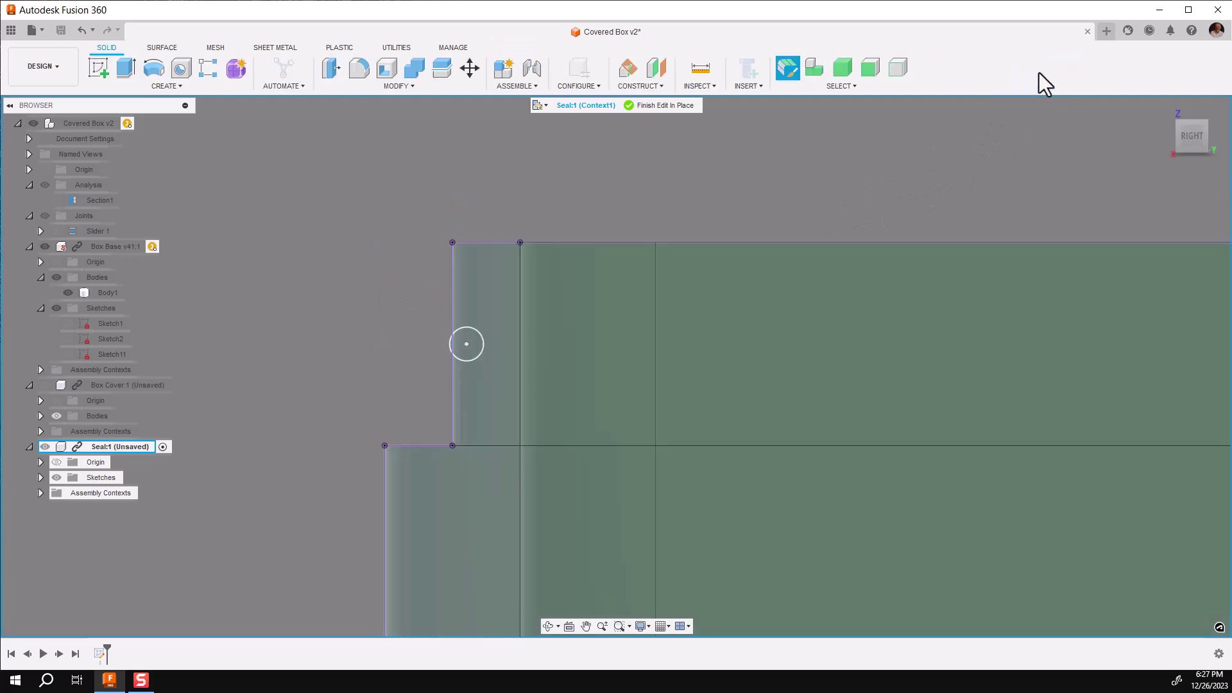
Return to the home view and show Sketch11 with the rim path, keeping Sketch2 hidden
click(1164, 125)
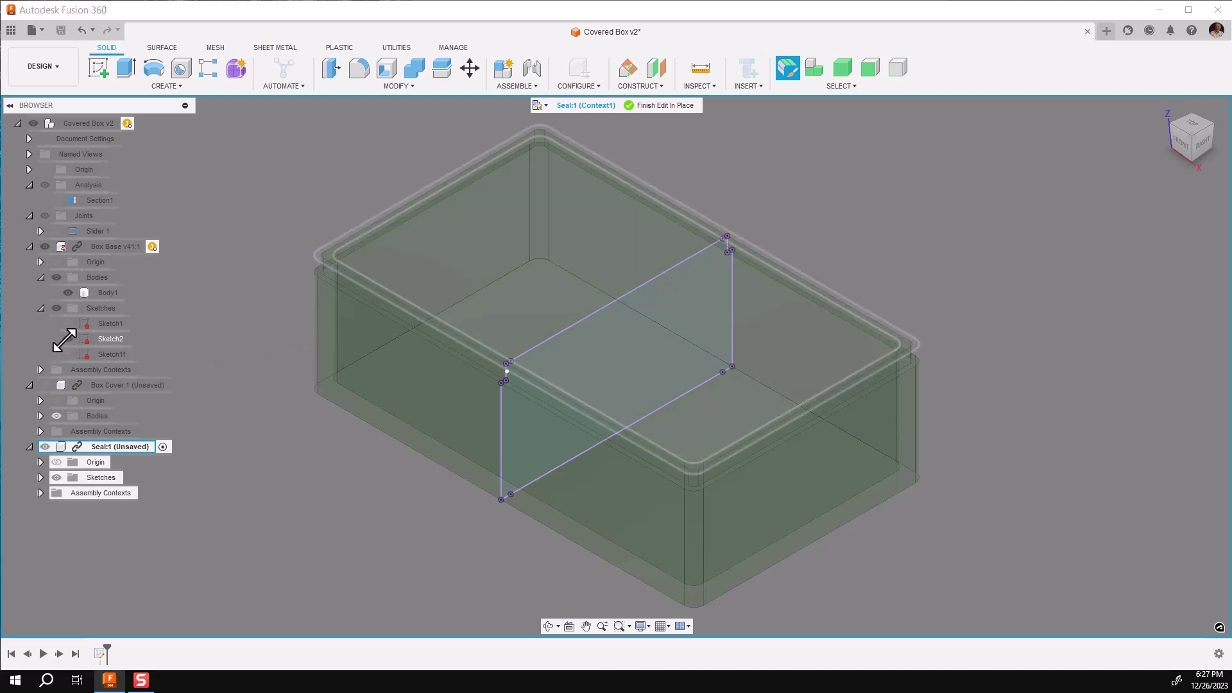
click(67, 338)
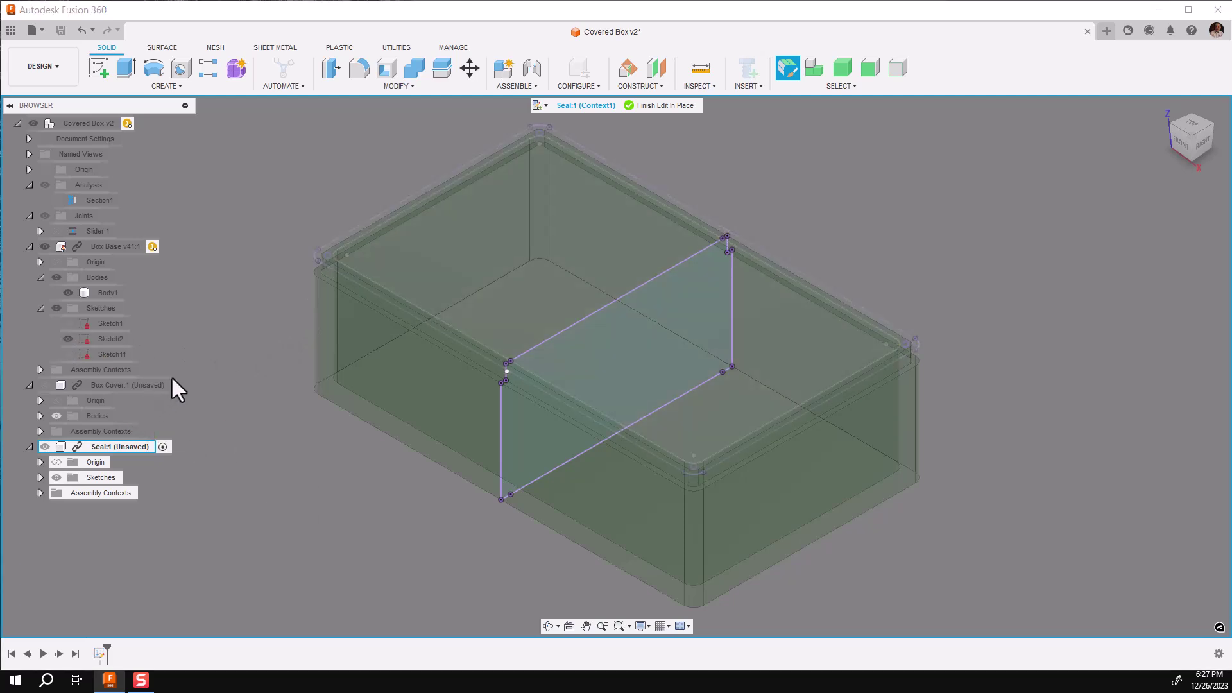
scroll(184, 368, up, 2)
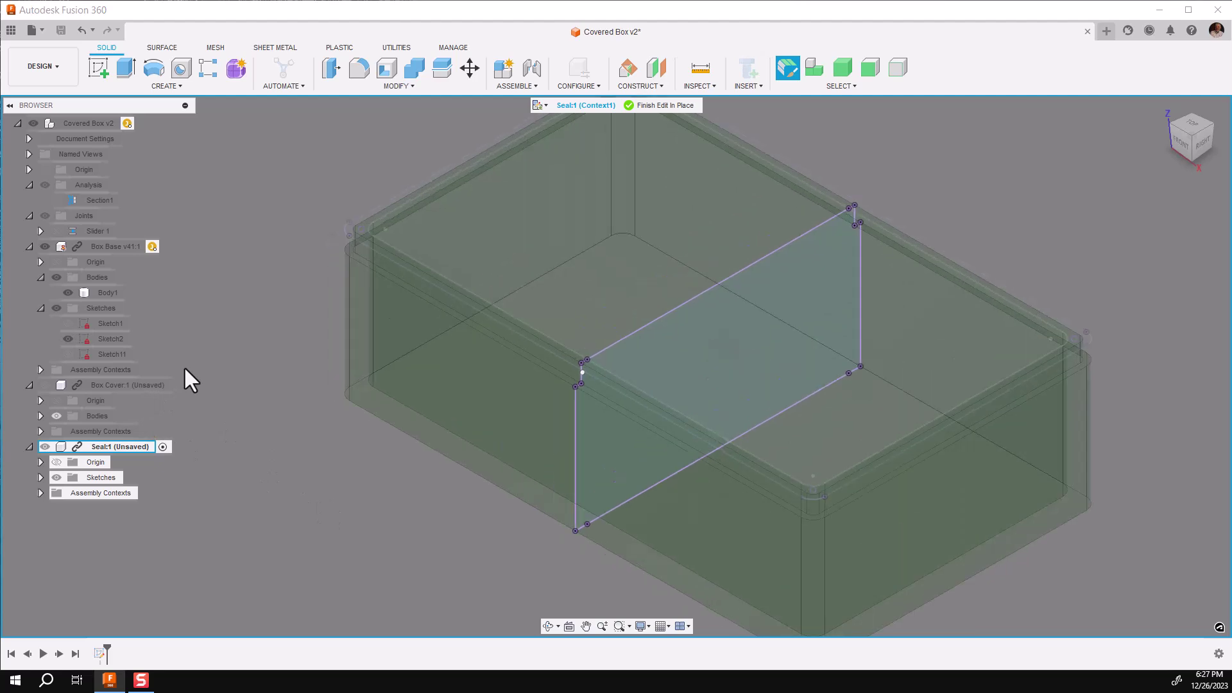
click(67, 338)
click(67, 354)
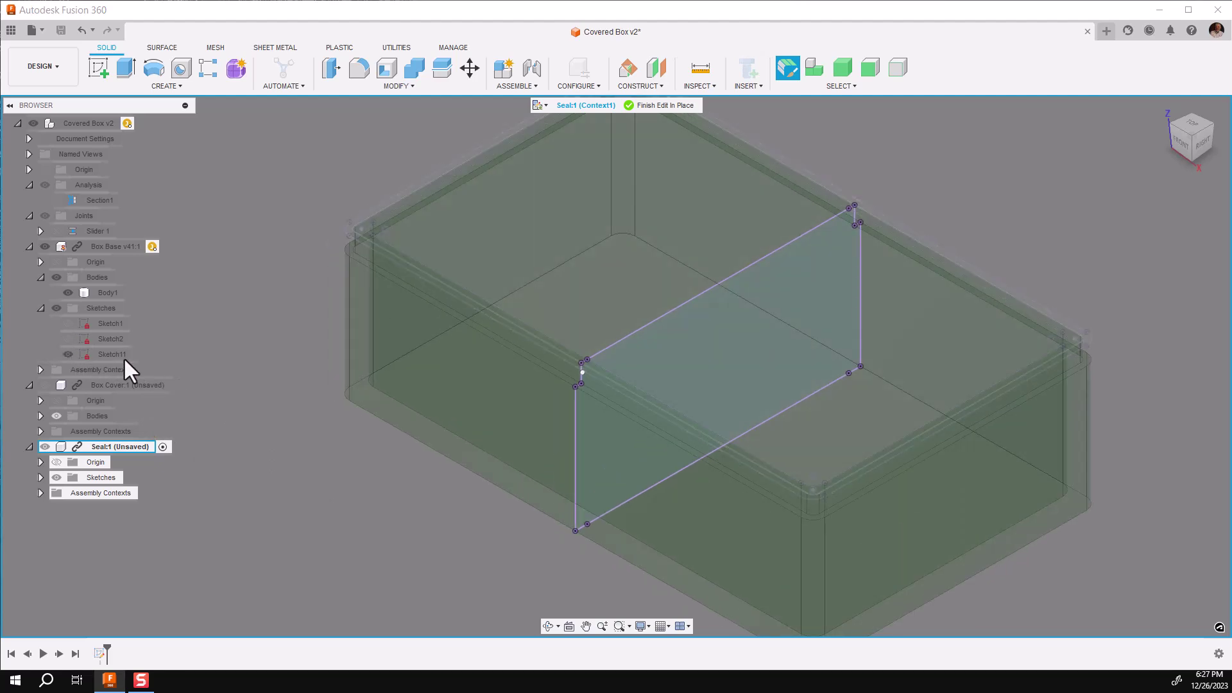
Sweep both halves of the small circle along the box's top rim edge to form the seal
click(166, 86)
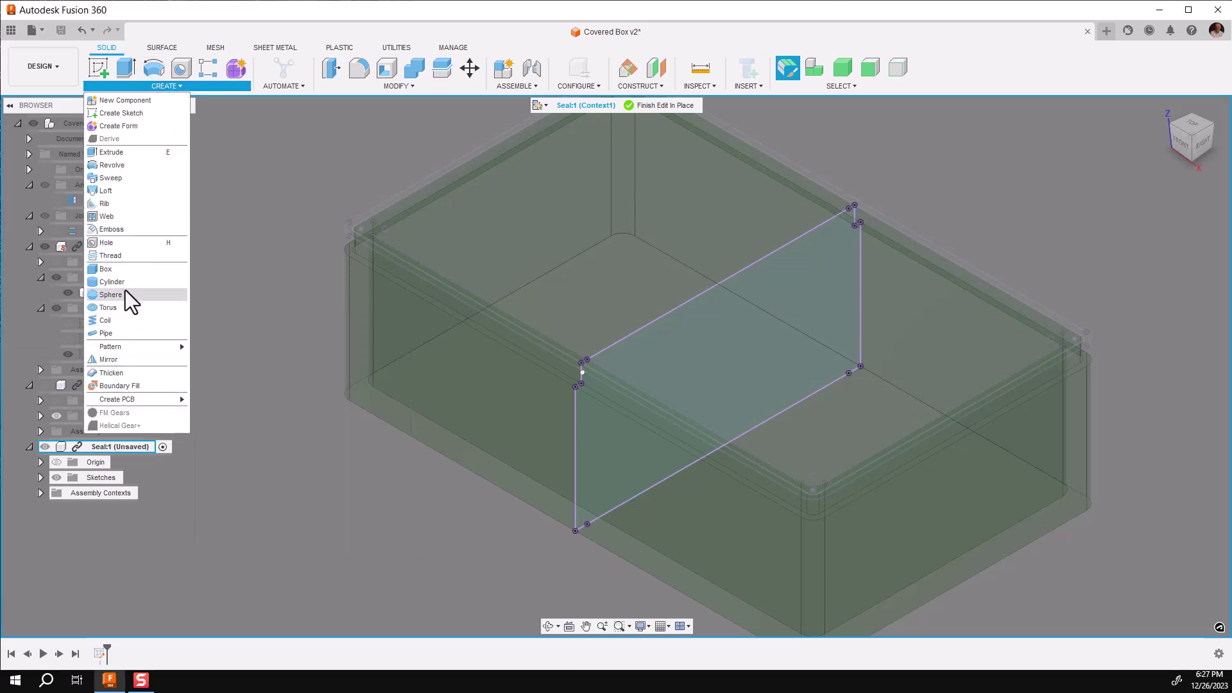
click(110, 178)
scroll(590, 402, up, 3)
scroll(590, 403, up, 5)
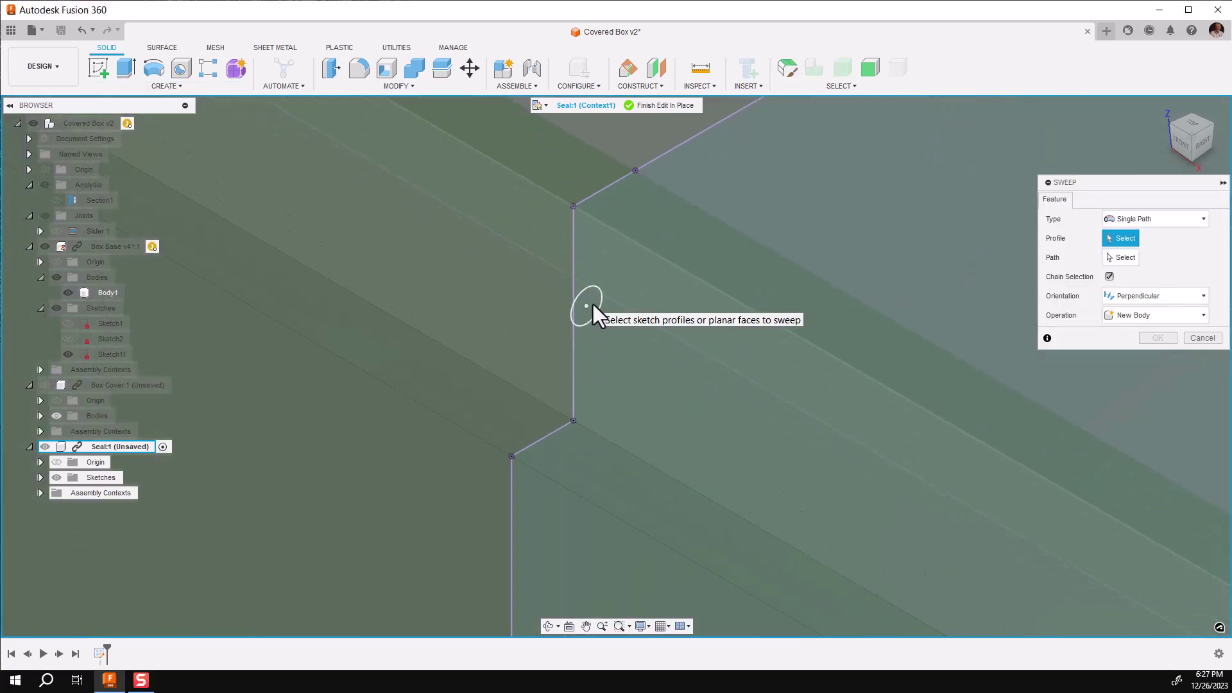
click(591, 301)
click(617, 347)
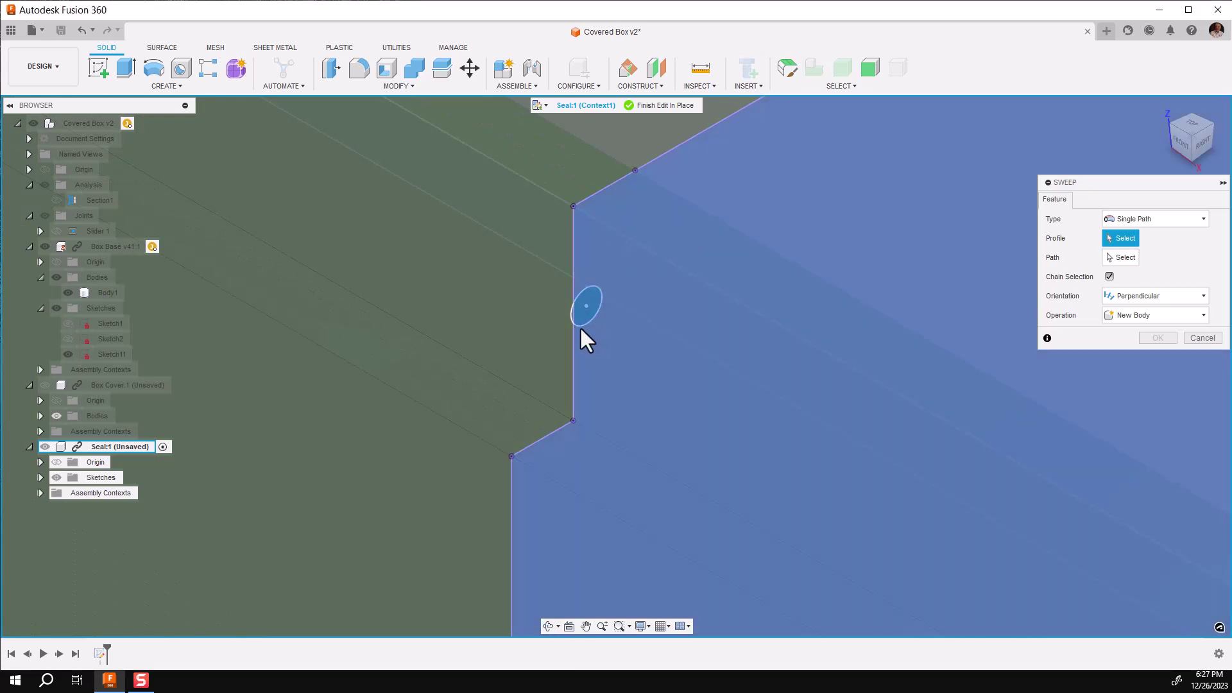
scroll(578, 326, up, 1)
click(567, 310)
scroll(481, 385, down, 4)
click(1123, 257)
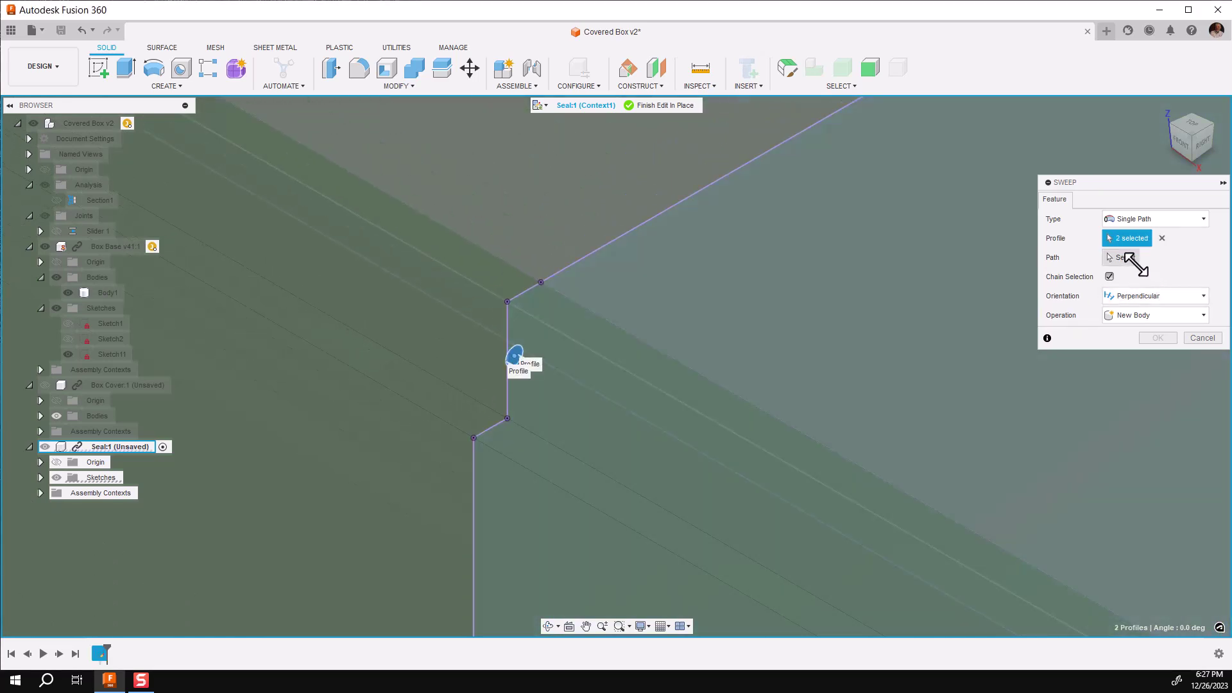
click(473, 283)
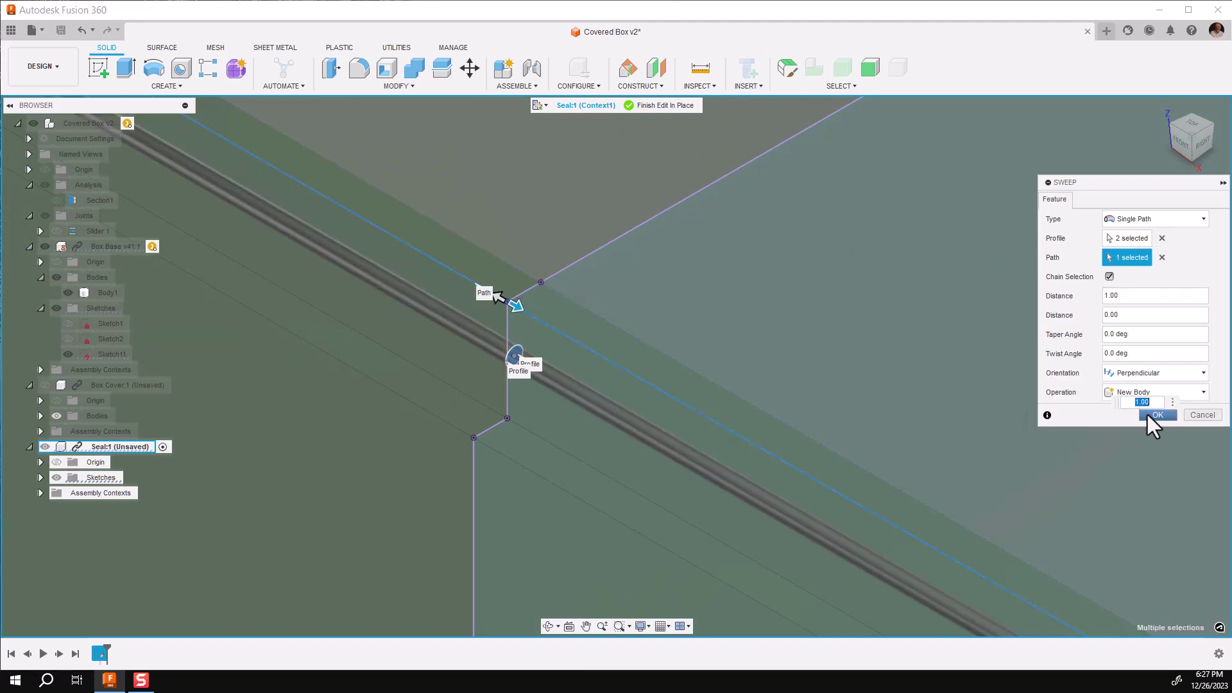
click(1153, 414)
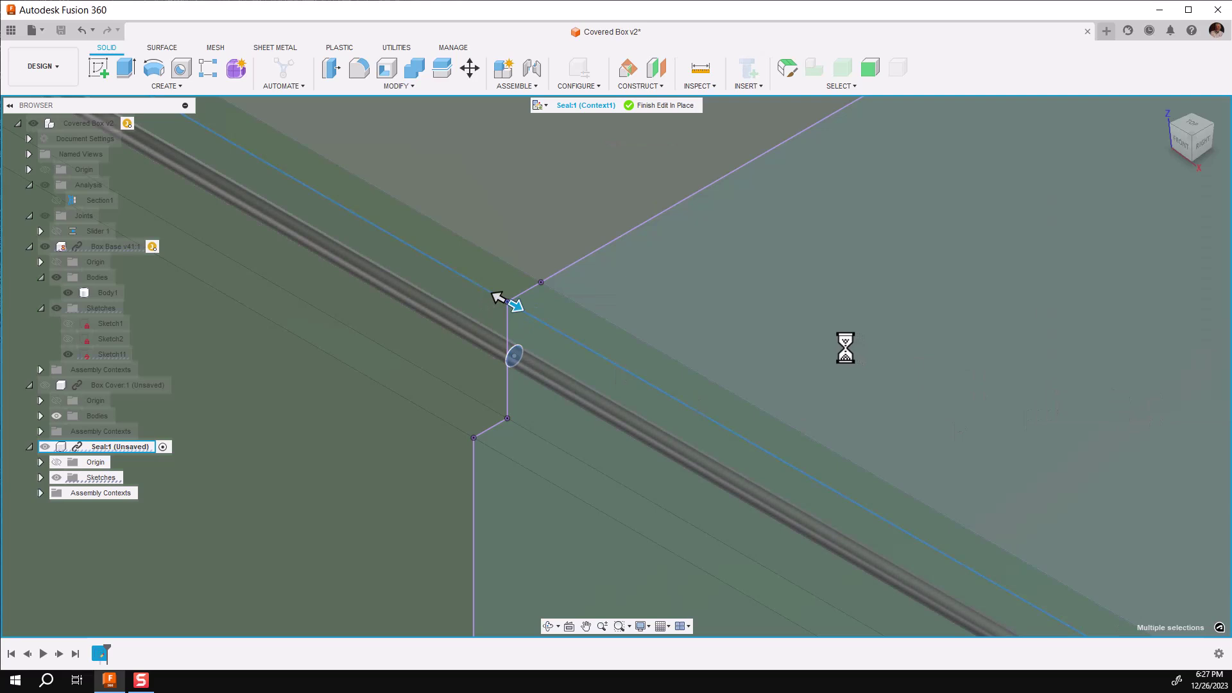
scroll(841, 348, down, 6)
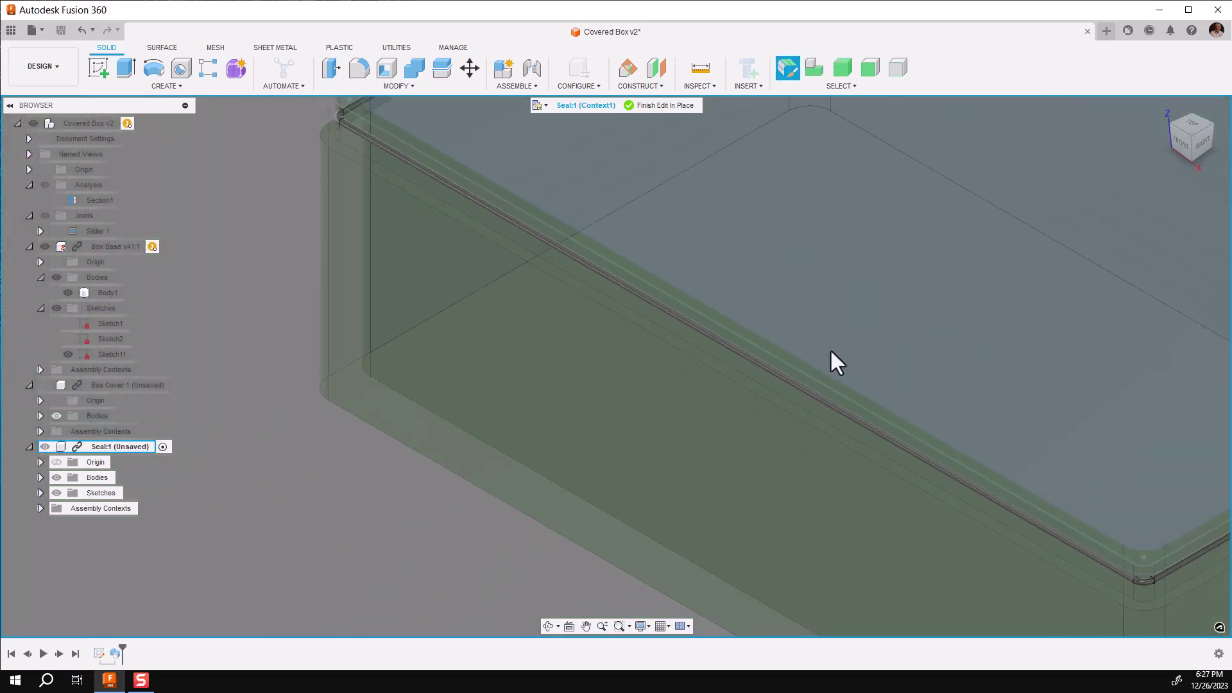
Finish editing the seal in place and hide Sketch11's rim path
click(666, 104)
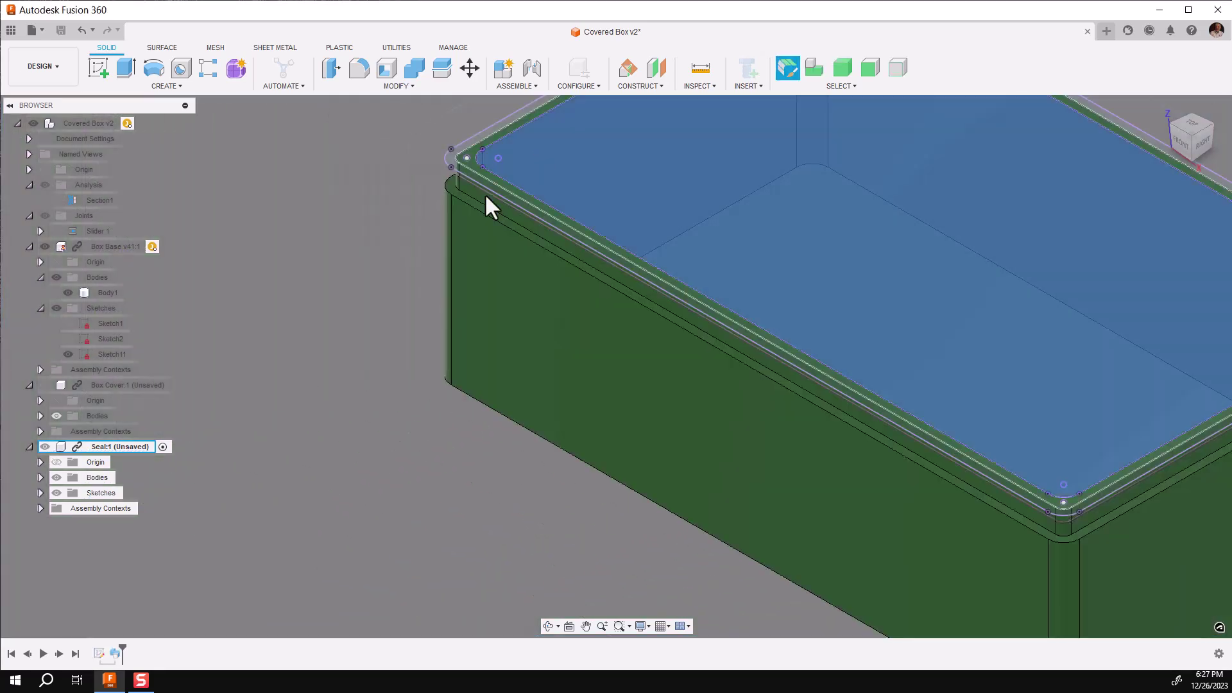
middle_drag(399, 295, 327, 342)
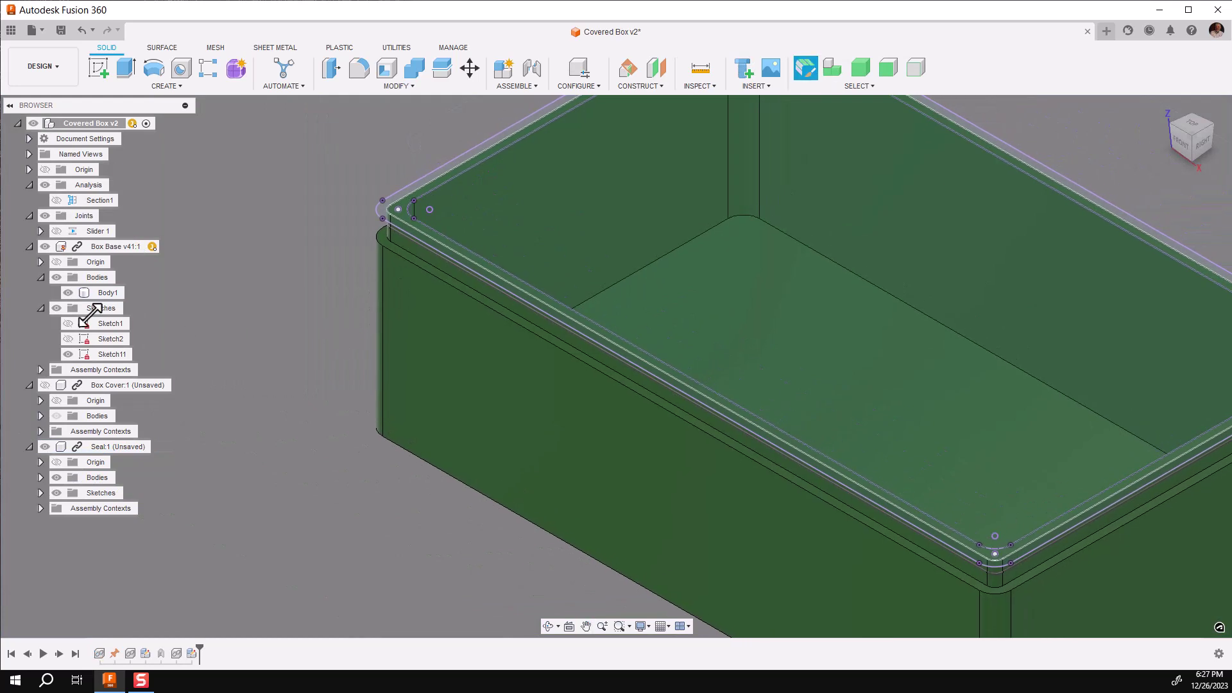
click(68, 354)
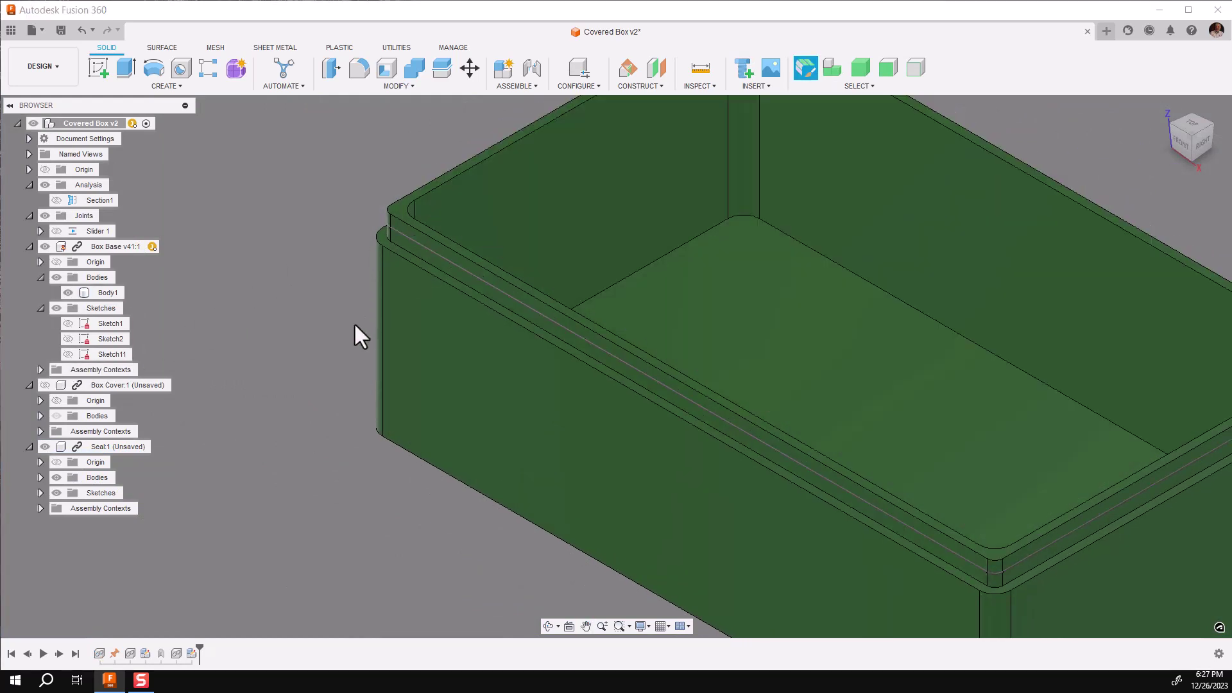
Check the seal in a right-side Section1 view, then hide the section and return Home
click(61, 202)
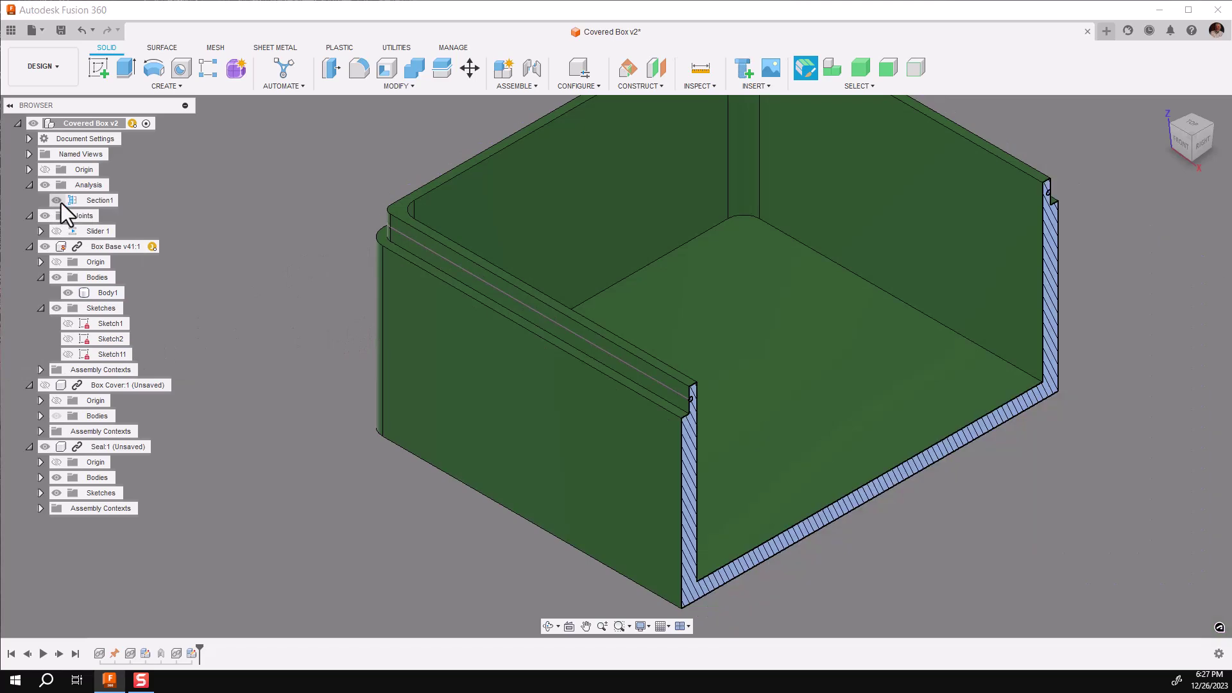
click(1203, 147)
scroll(531, 297, up, 8)
scroll(498, 244, up, 2)
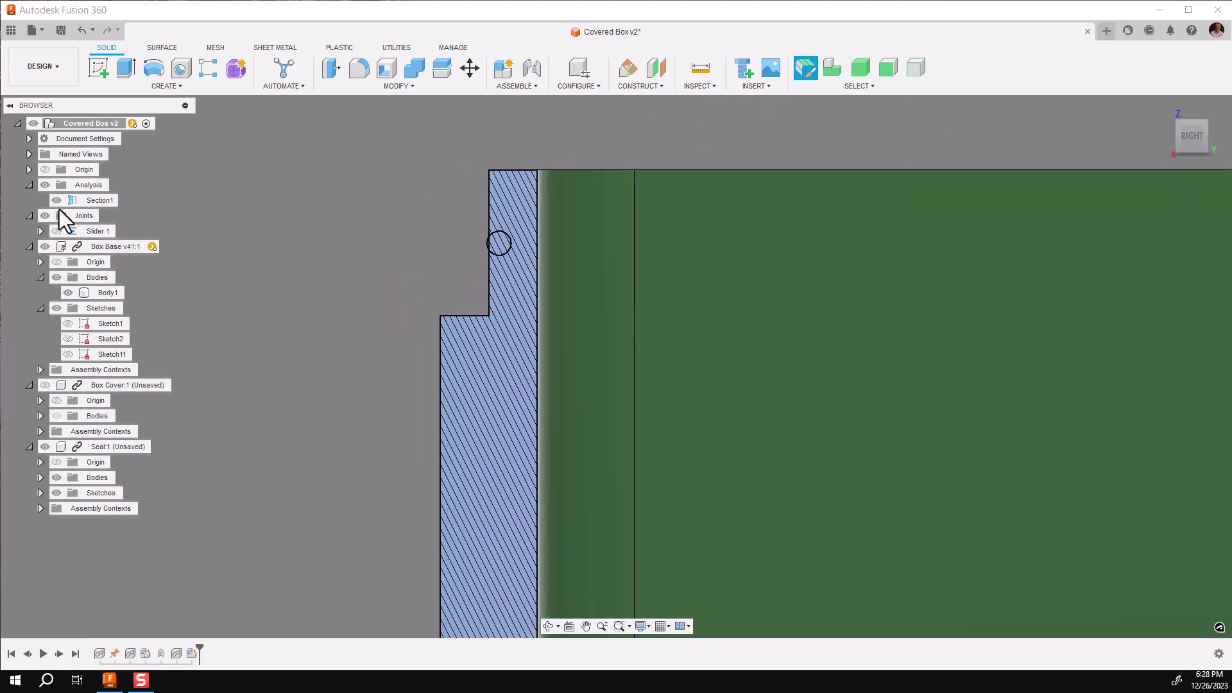
click(56, 200)
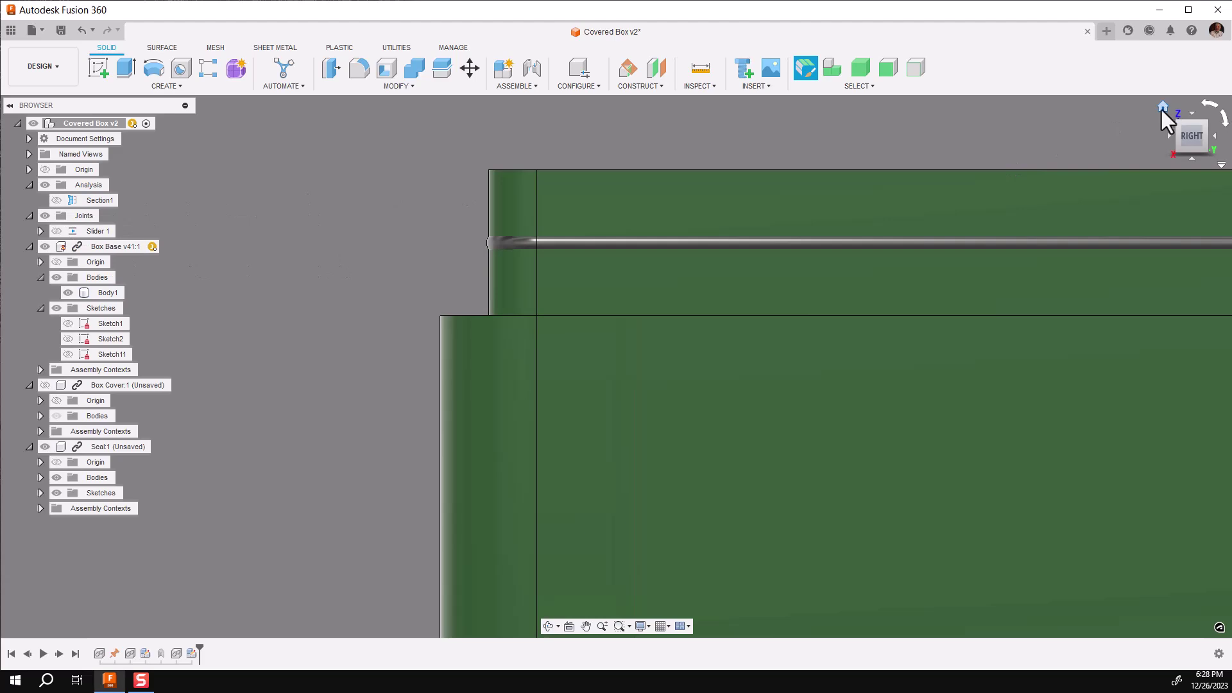
click(1162, 106)
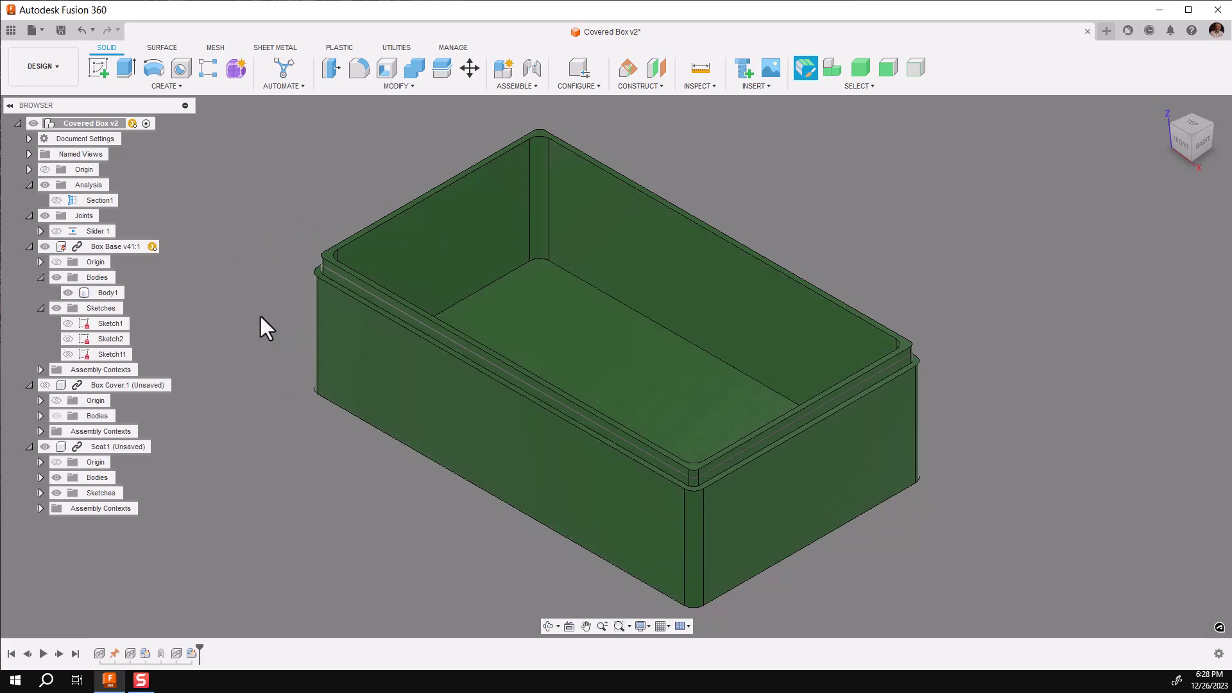
Edit Box Base in place with Seal:1 as a referenced object, and begin a new sketch
click(41, 369)
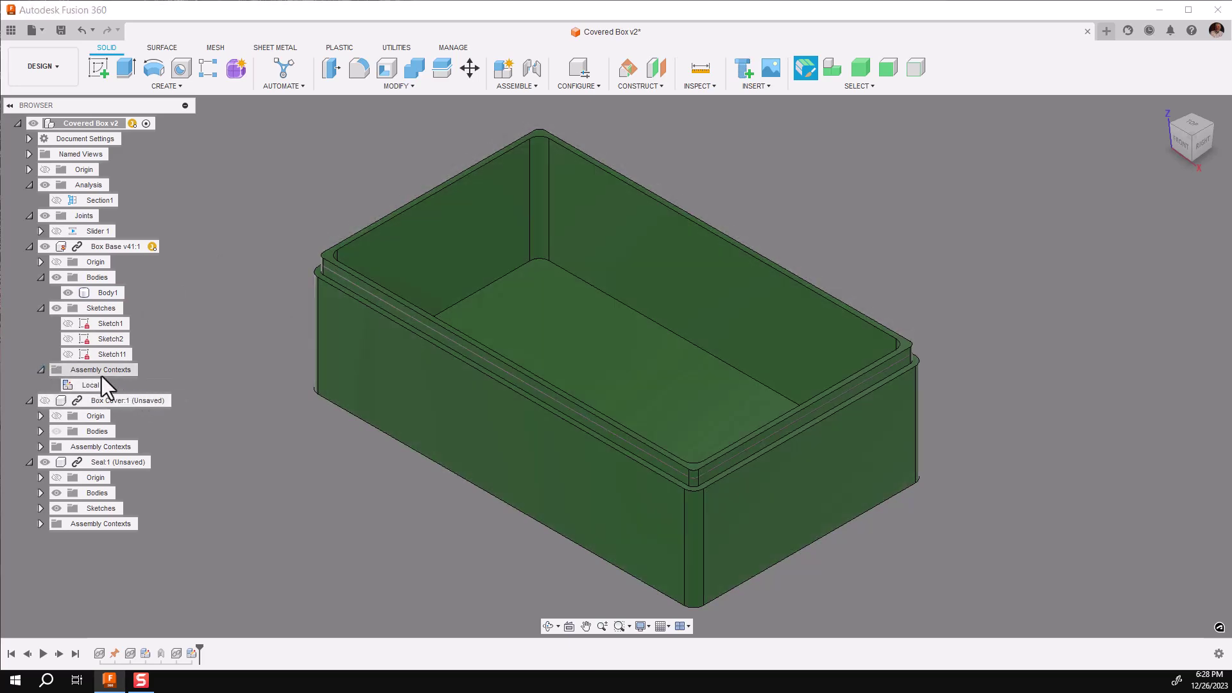
click(134, 246)
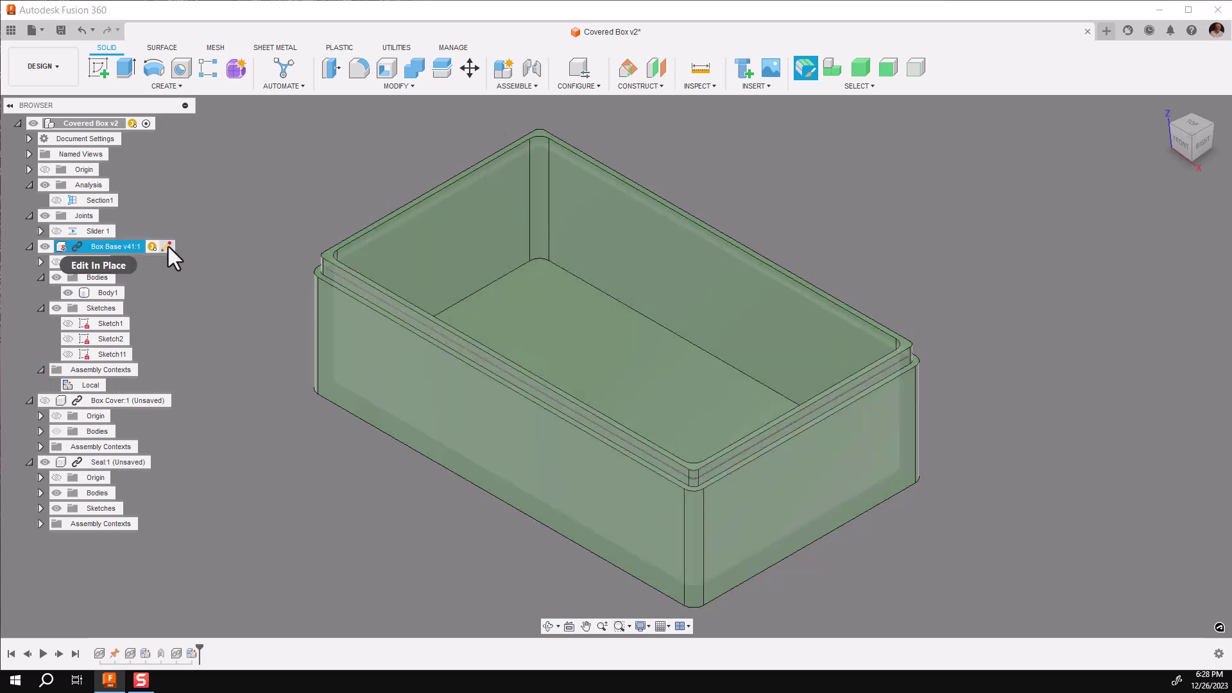
click(167, 246)
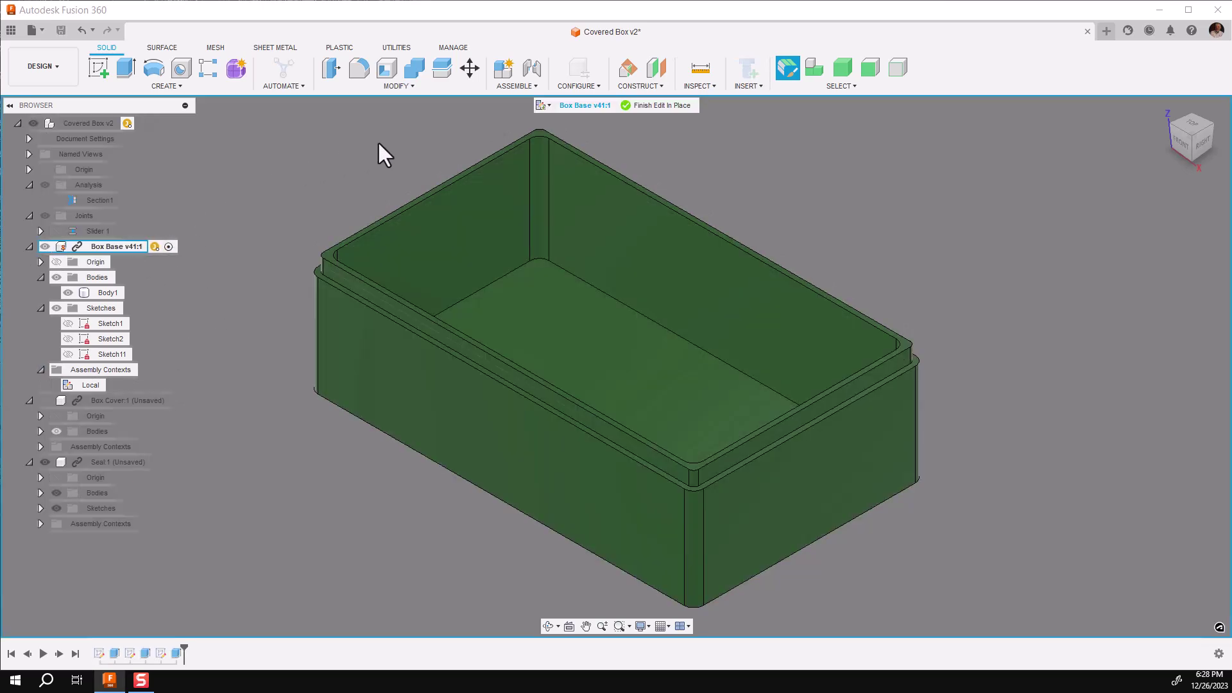
click(546, 106)
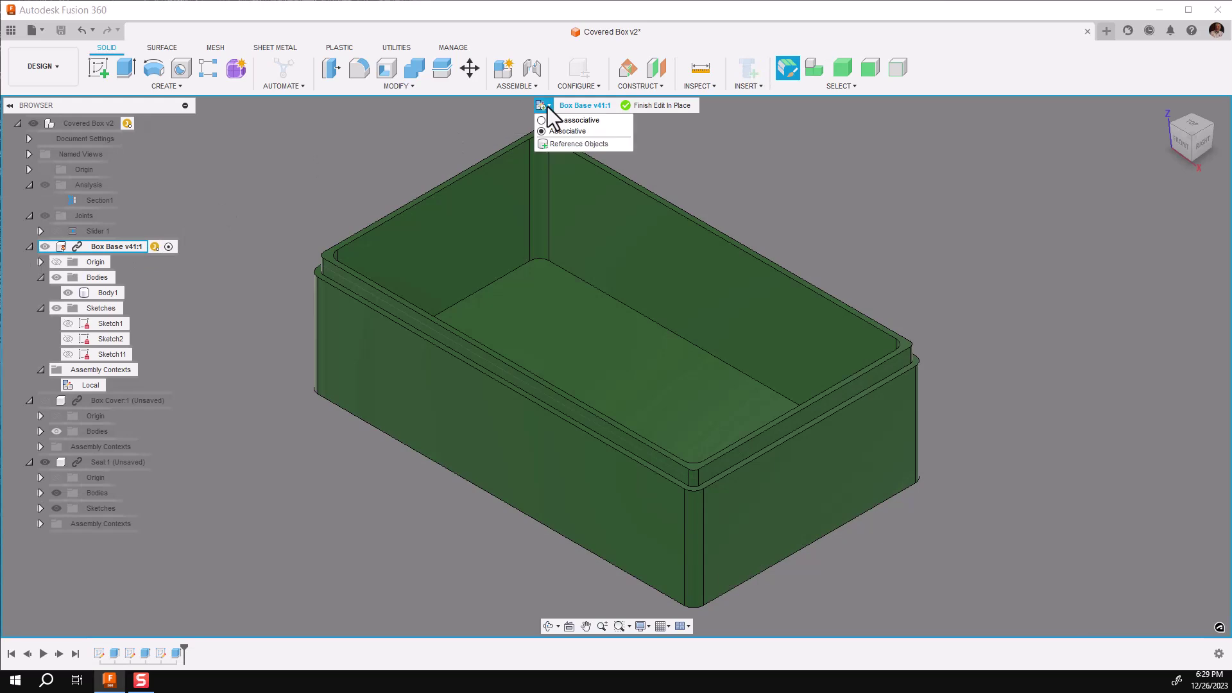
click(555, 142)
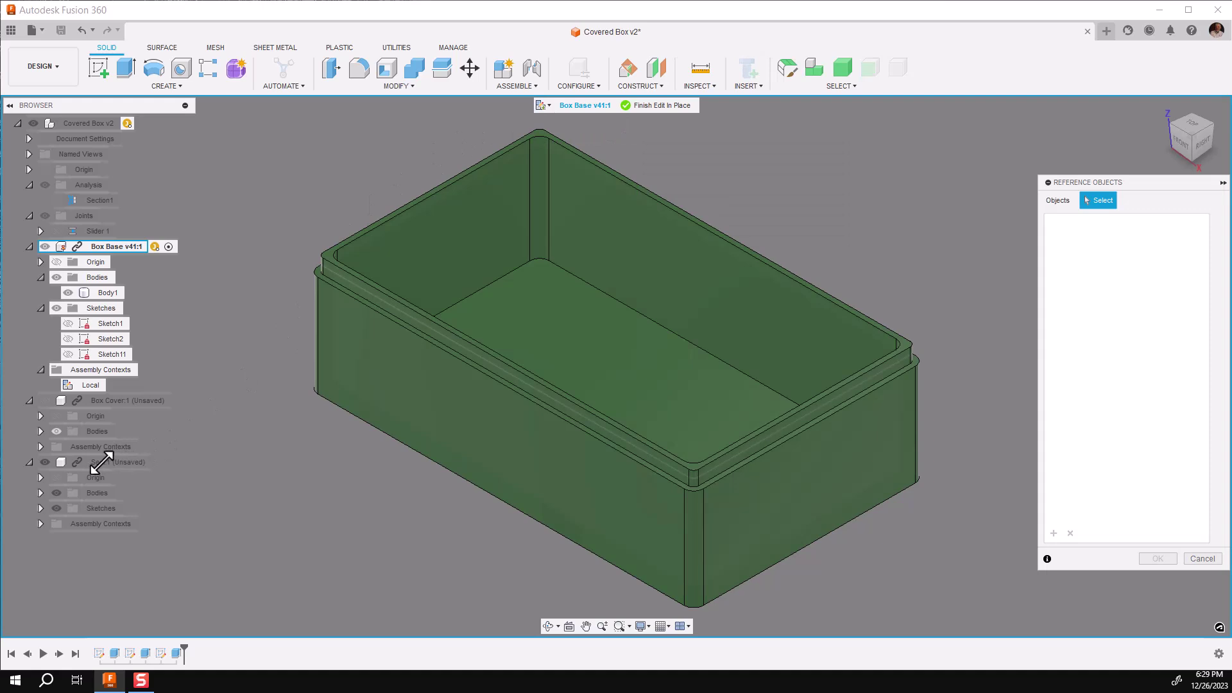
click(100, 462)
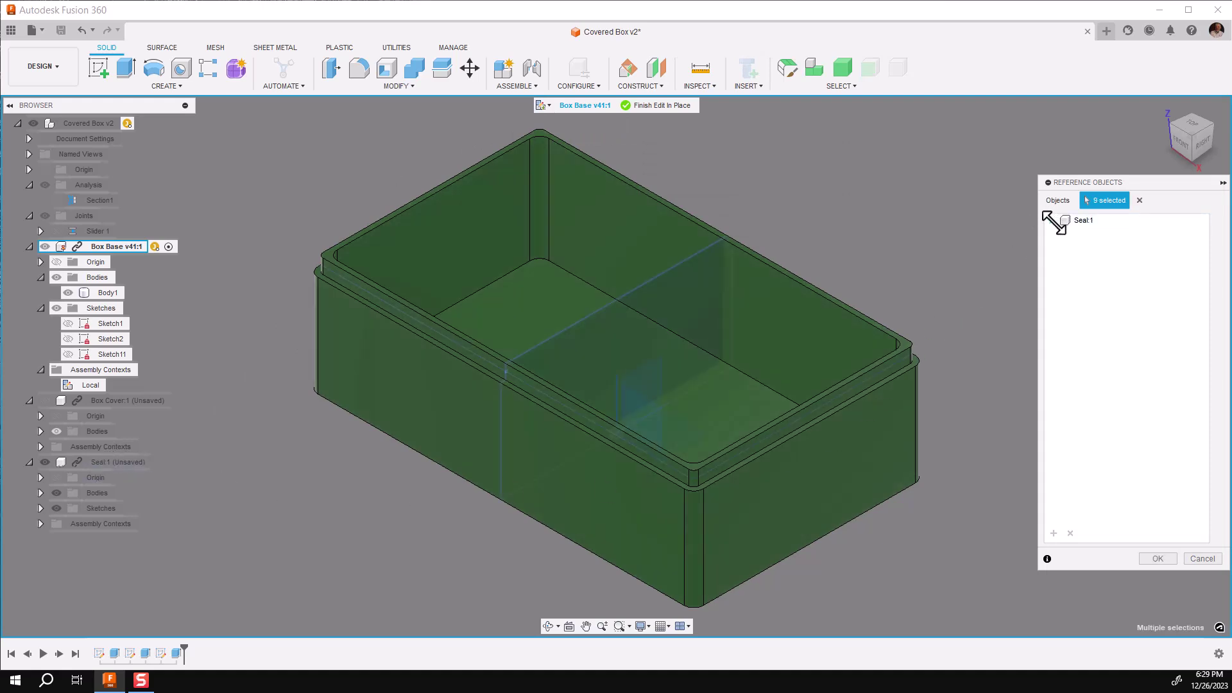
click(1052, 221)
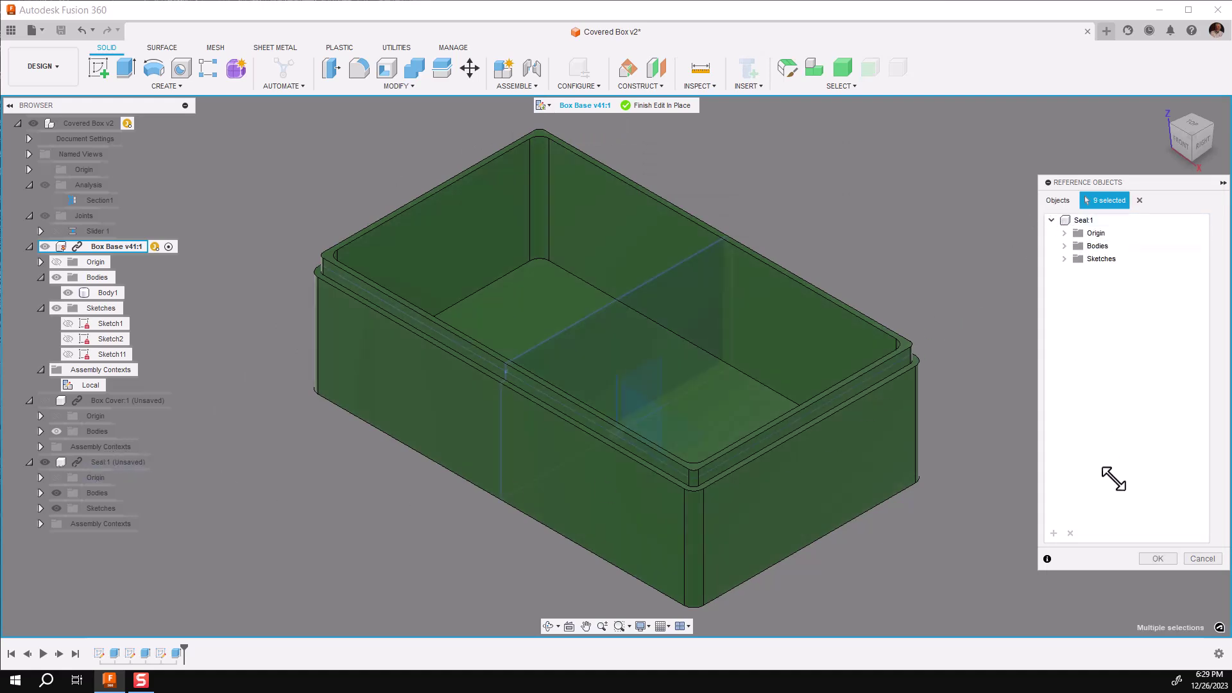
click(1158, 558)
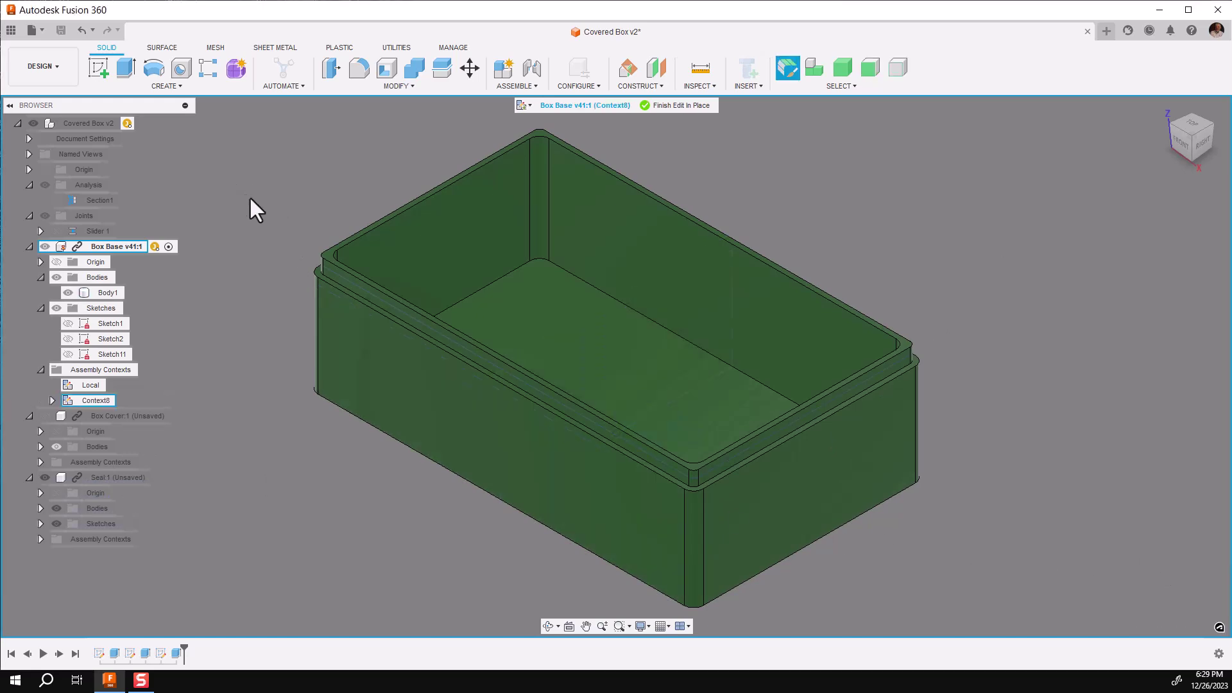
click(101, 67)
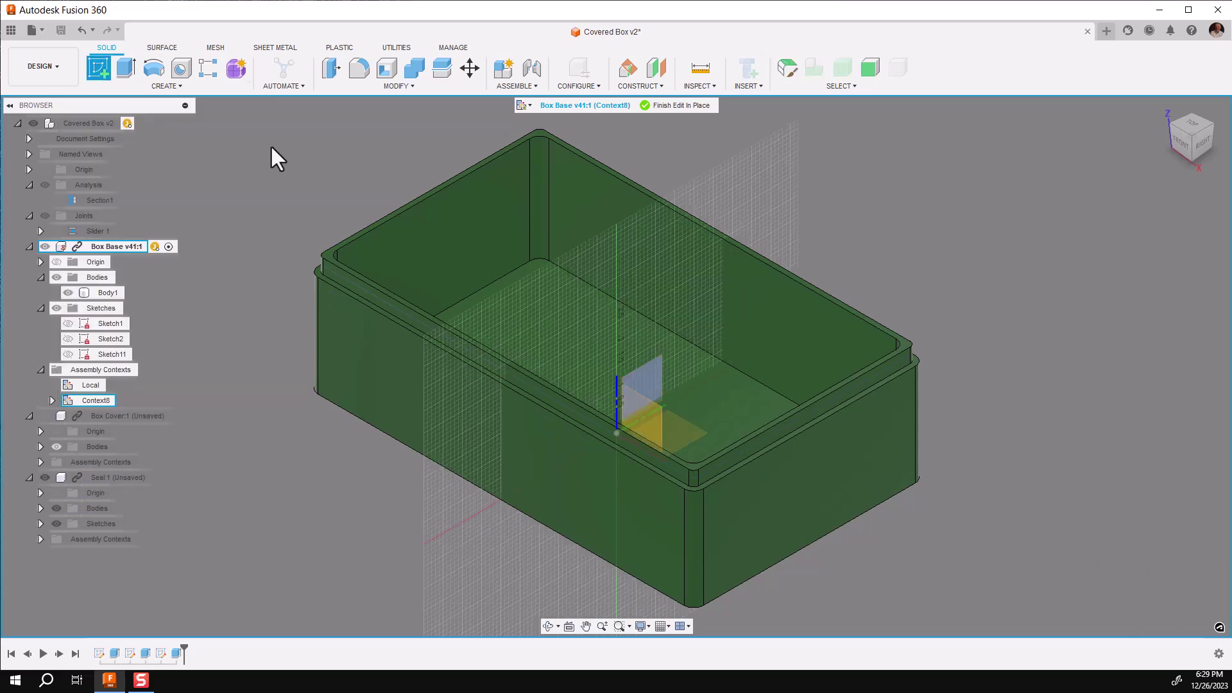
Sketch on the side origin plane with the view sliced to show the wall section
click(645, 371)
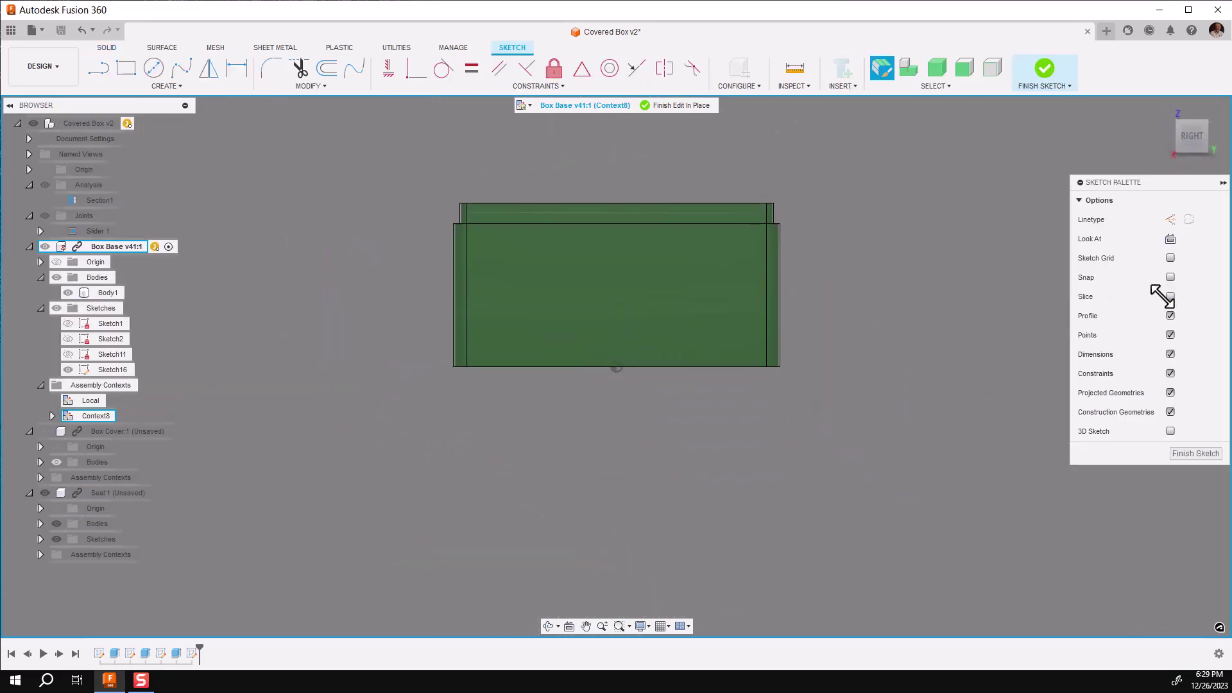
click(1170, 296)
scroll(466, 242, up, 5)
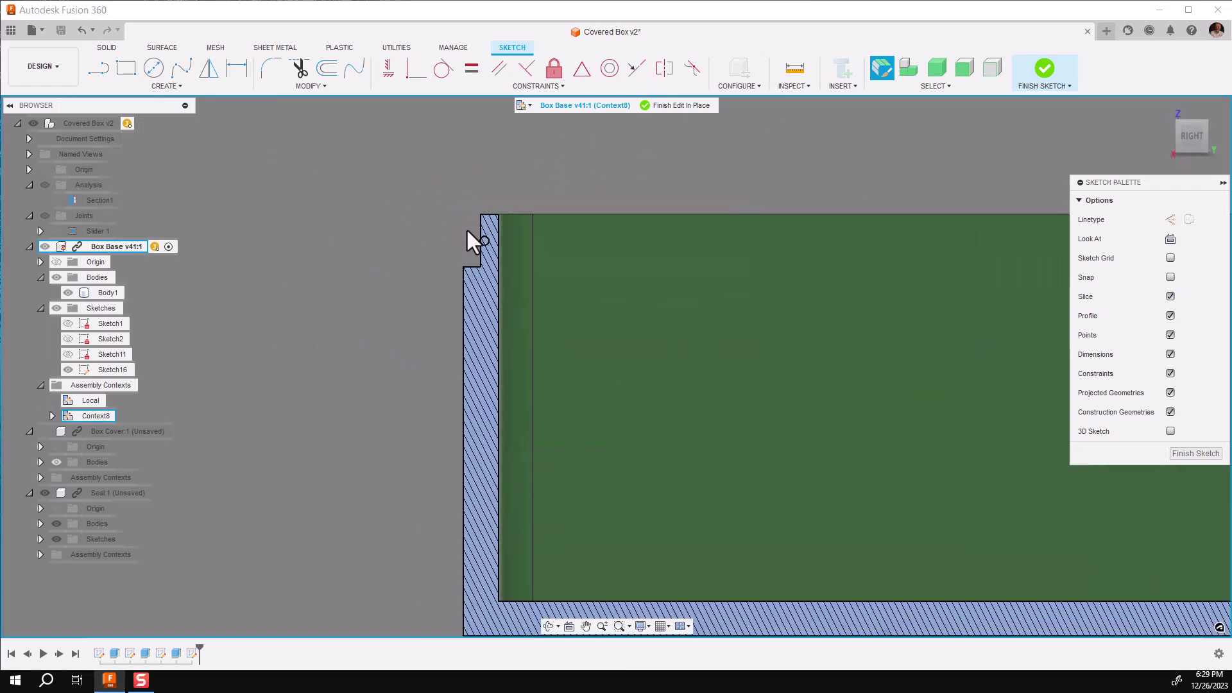
scroll(460, 238, up, 5)
middle_drag(460, 247, 284, 241)
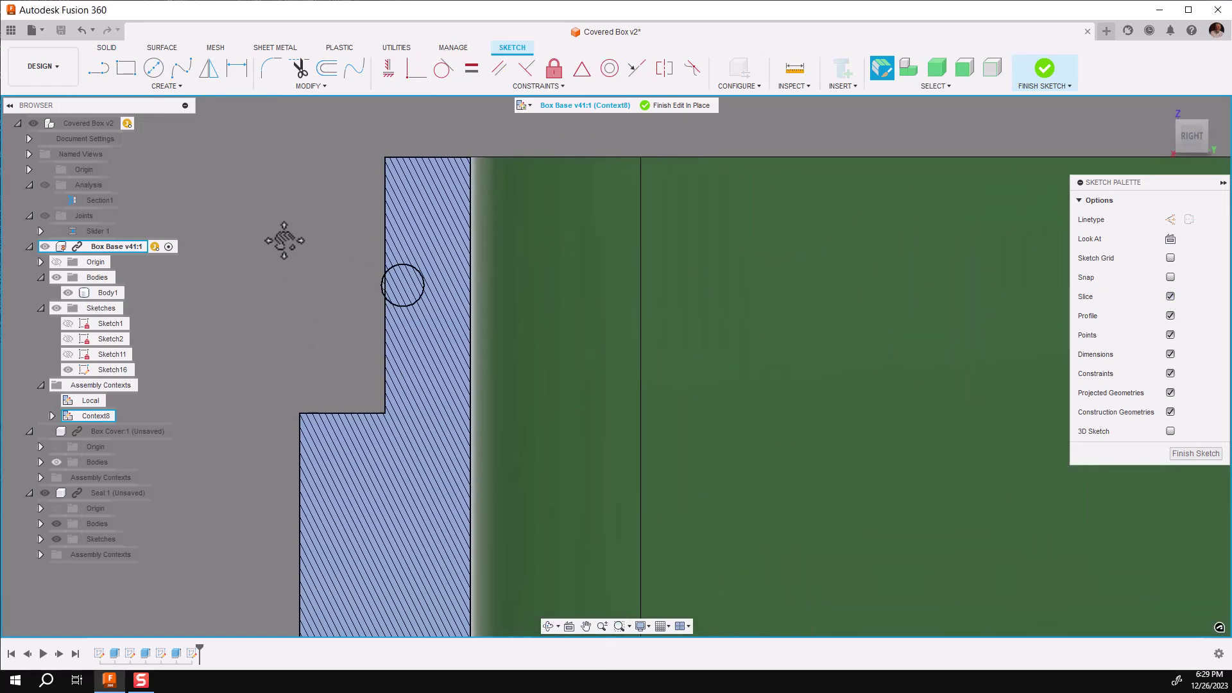
scroll(325, 282, up, 2)
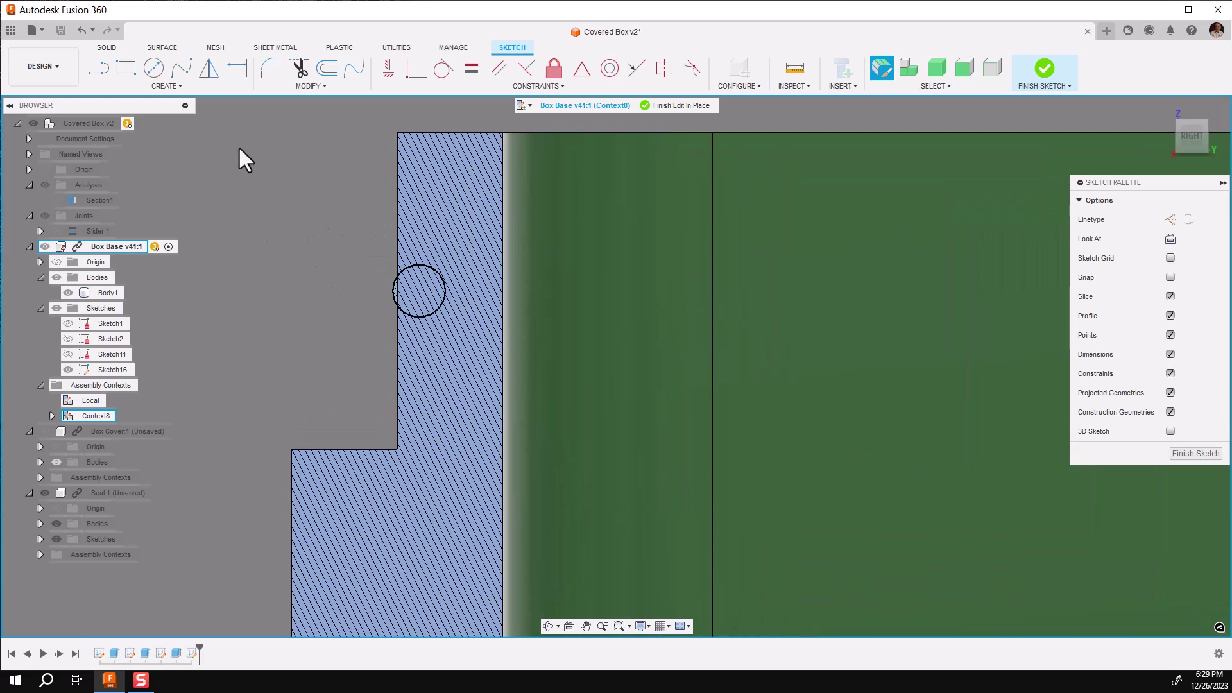
Project the seal's circle edge into the sketch
click(164, 87)
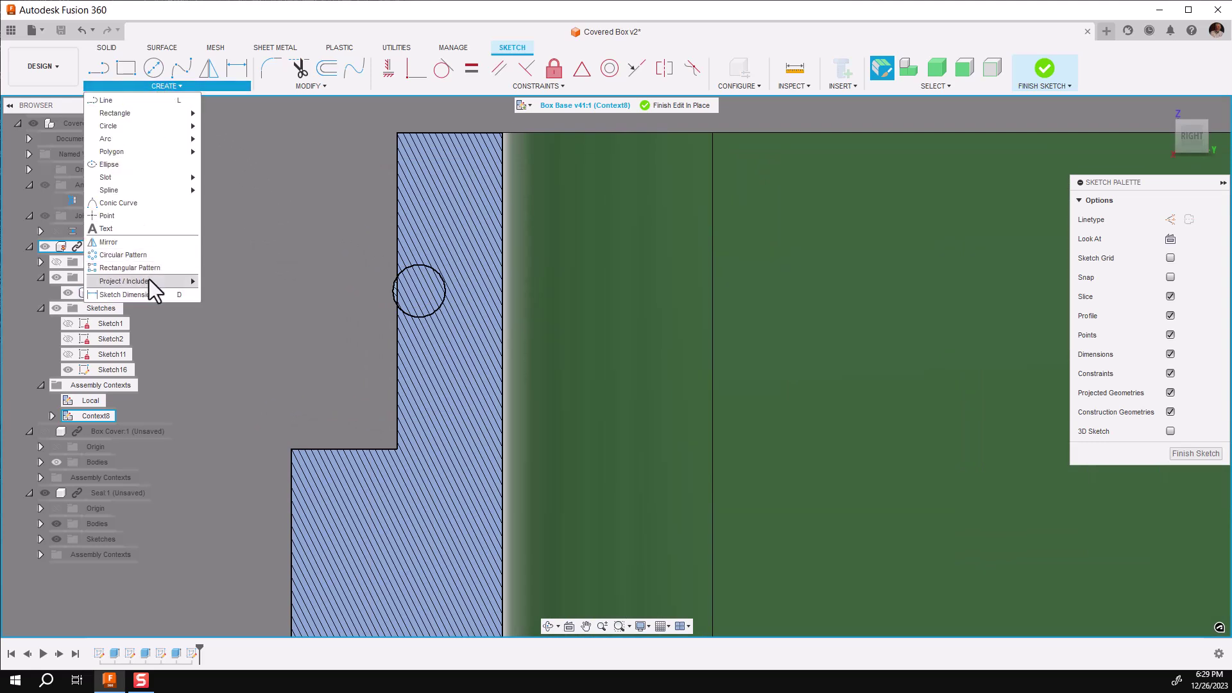
mouse_move(179, 281)
click(225, 280)
scroll(315, 263, up, 2)
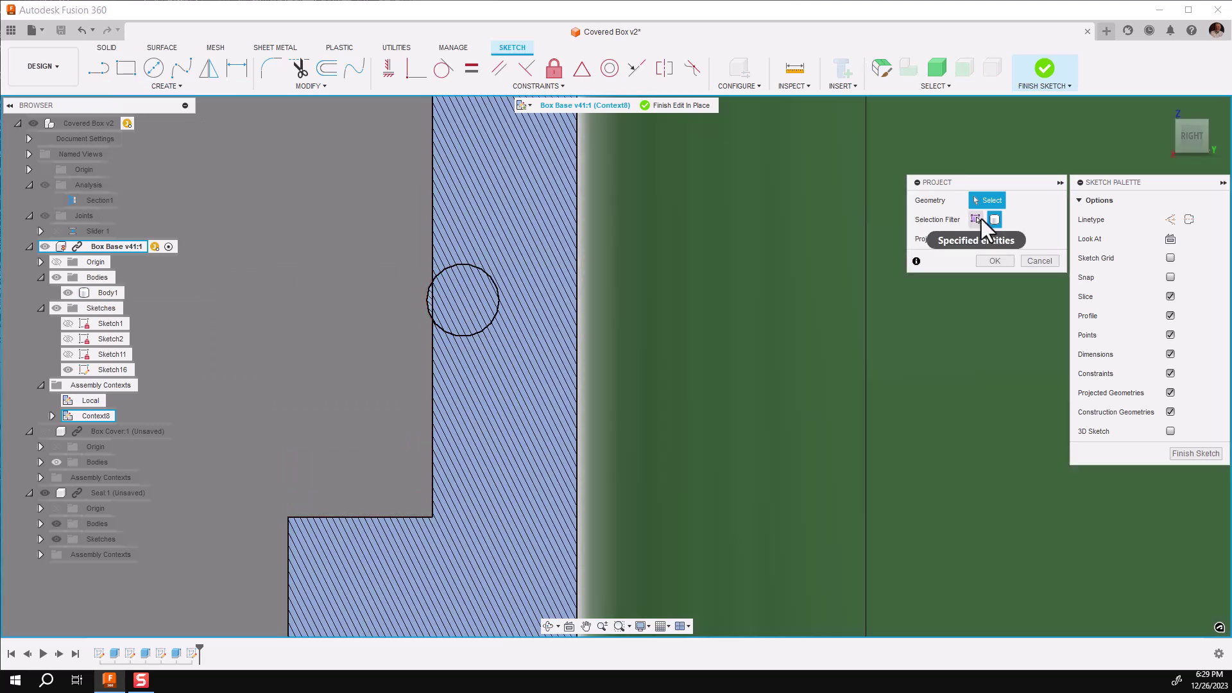
click(976, 219)
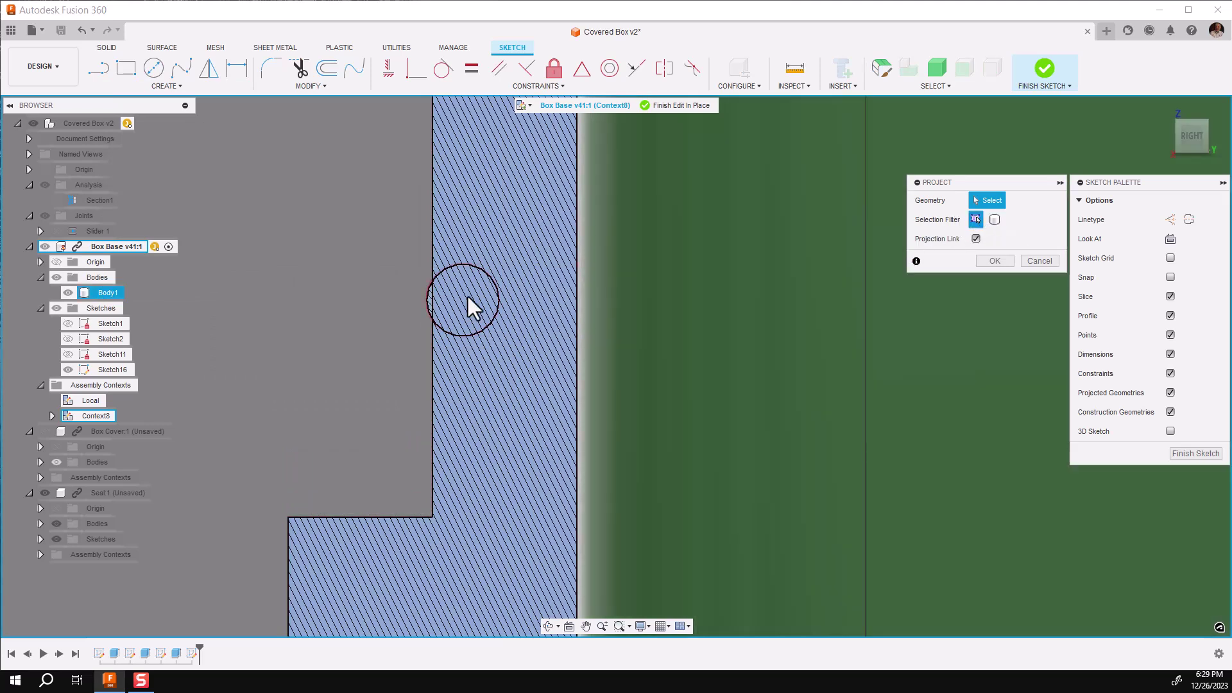
click(427, 290)
click(992, 261)
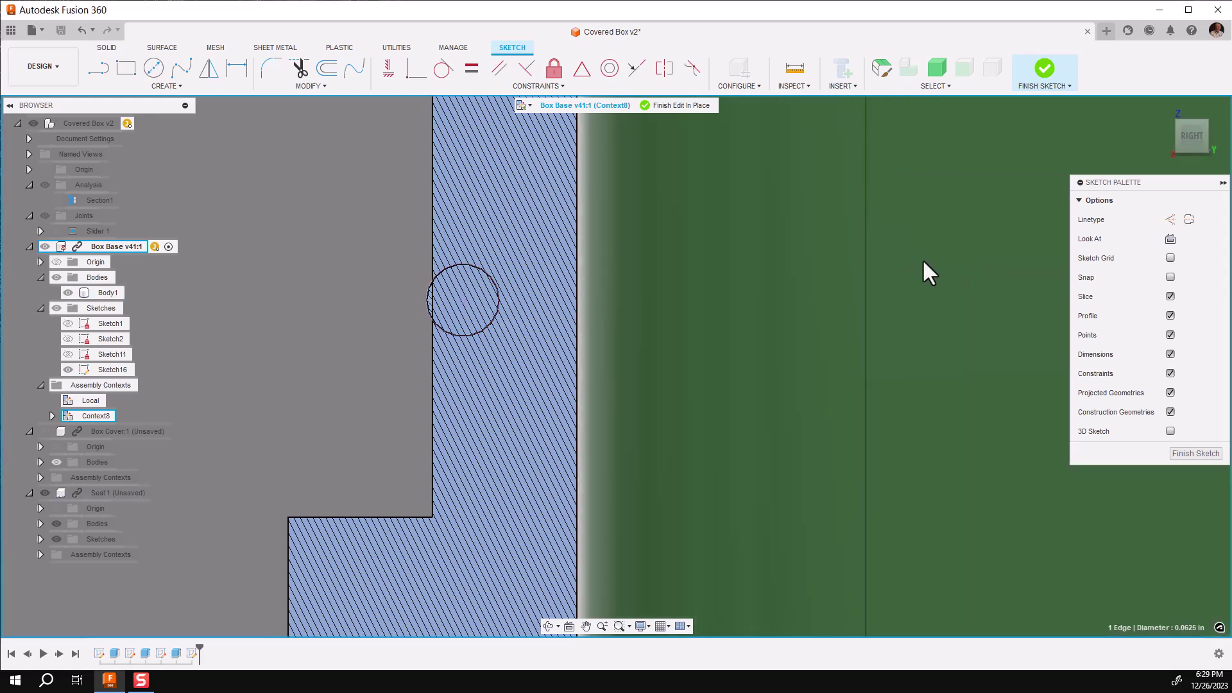
Draw two lines from the circle's top and bottom to the wall's outer edge
click(99, 69)
scroll(335, 237, up, 3)
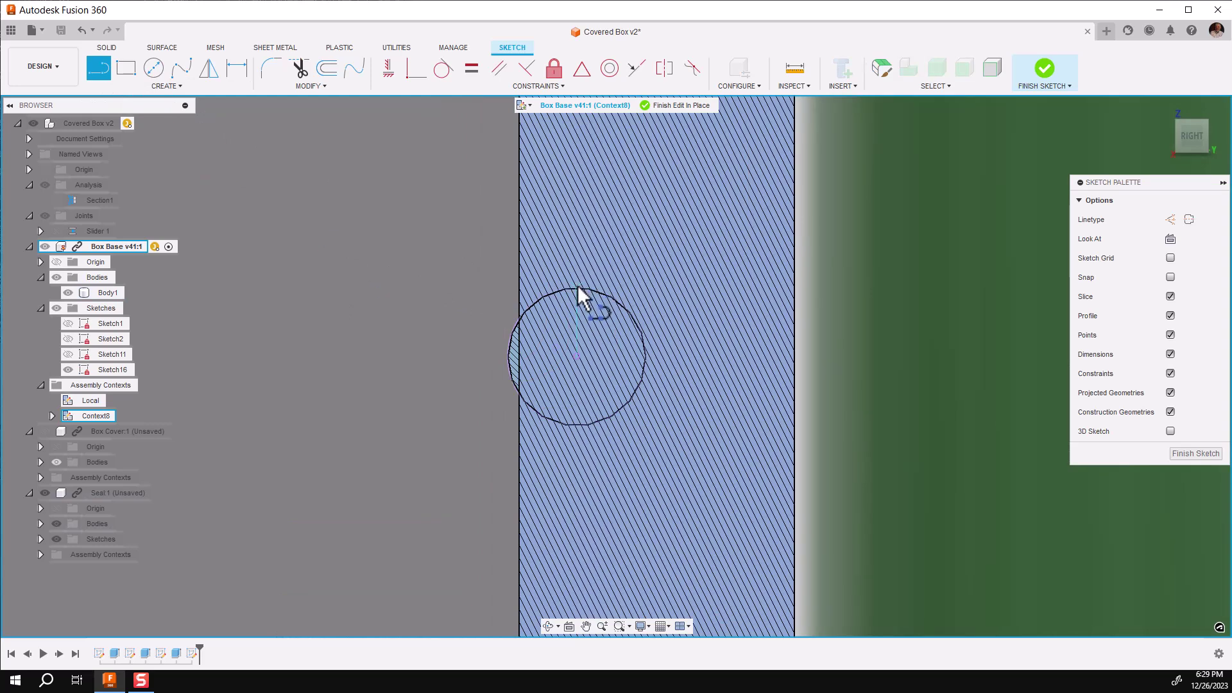
click(577, 286)
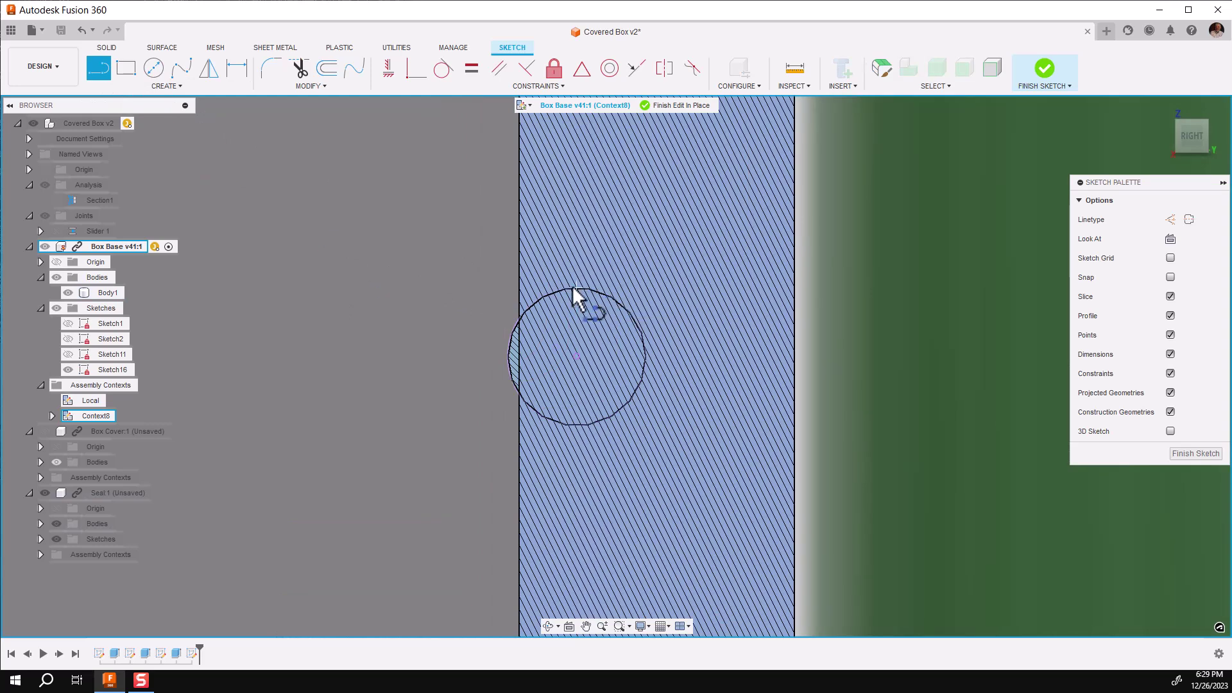
double_click(518, 286)
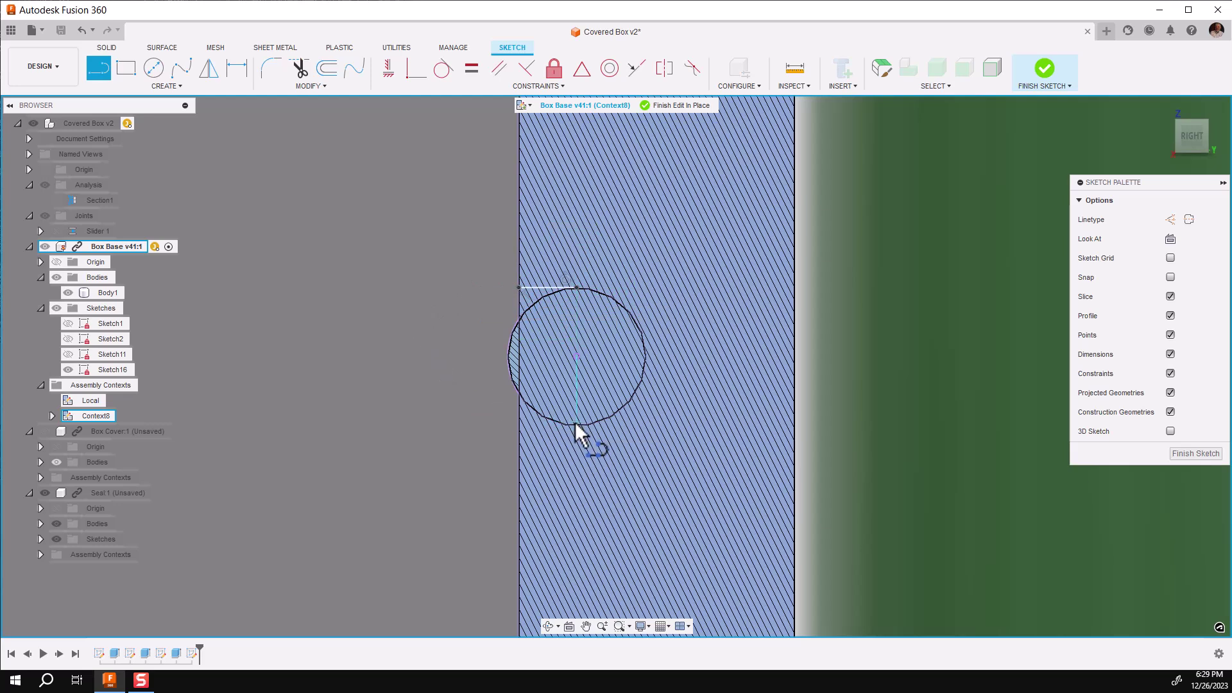
double_click(518, 424)
right_click(417, 423)
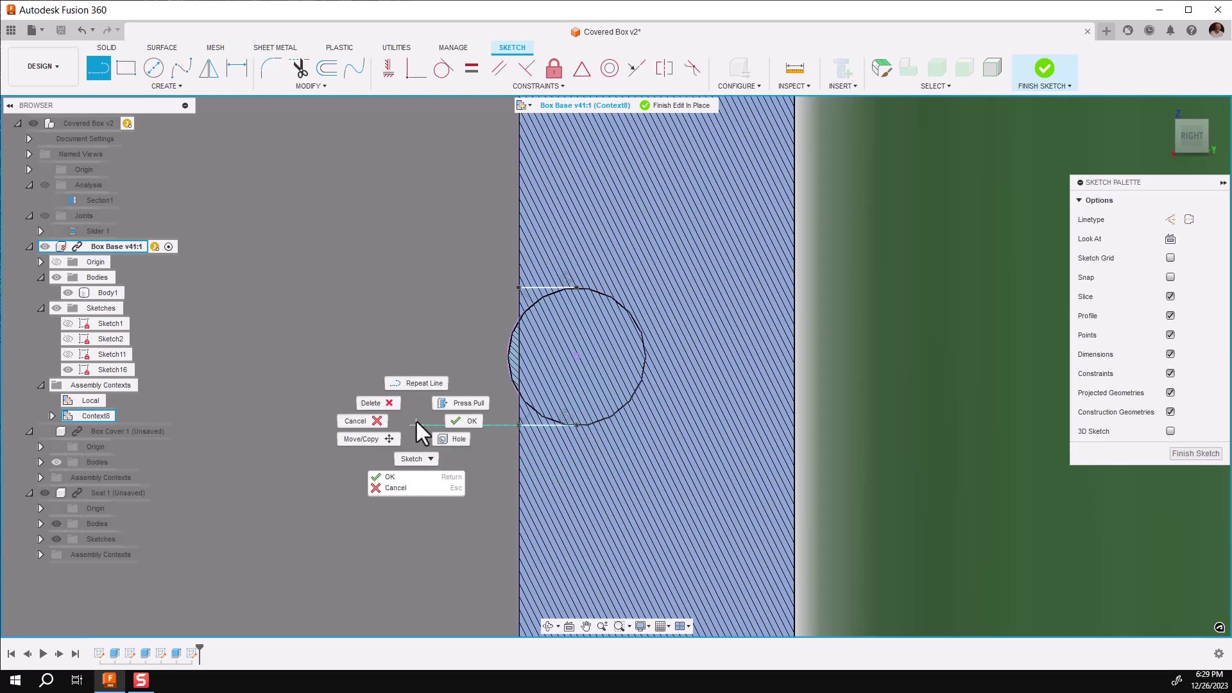
click(408, 475)
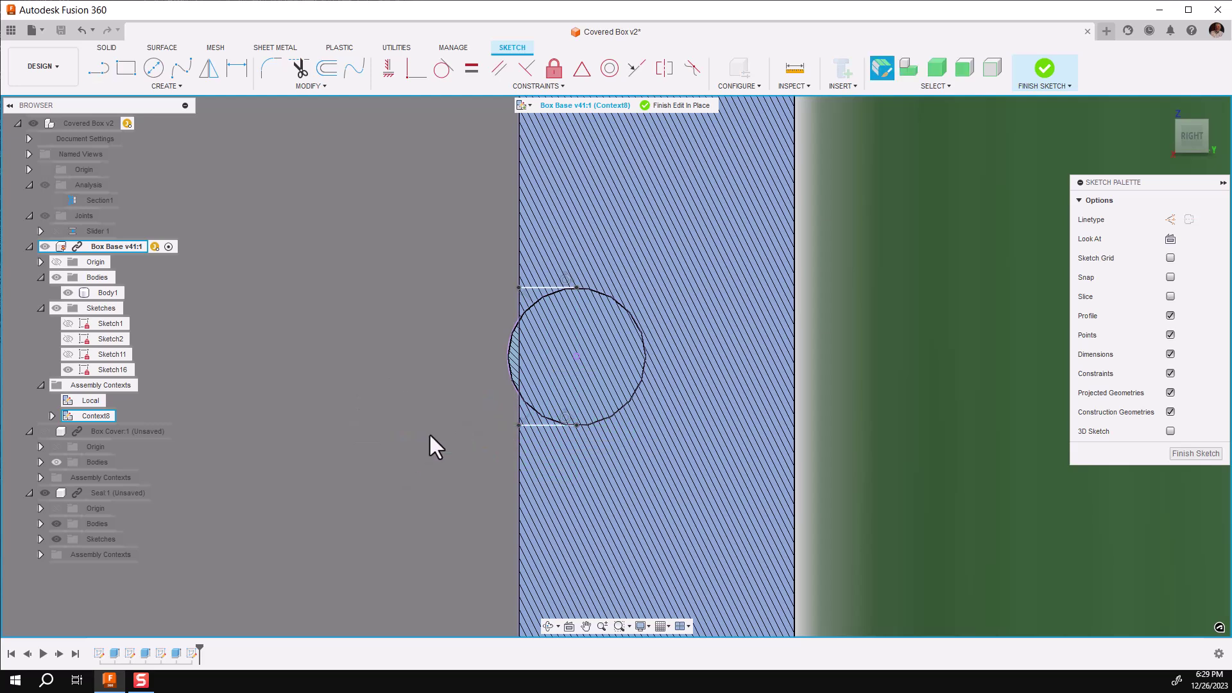
Finish the groove sketch and start a sweep using the three circle slices as profiles
click(1046, 73)
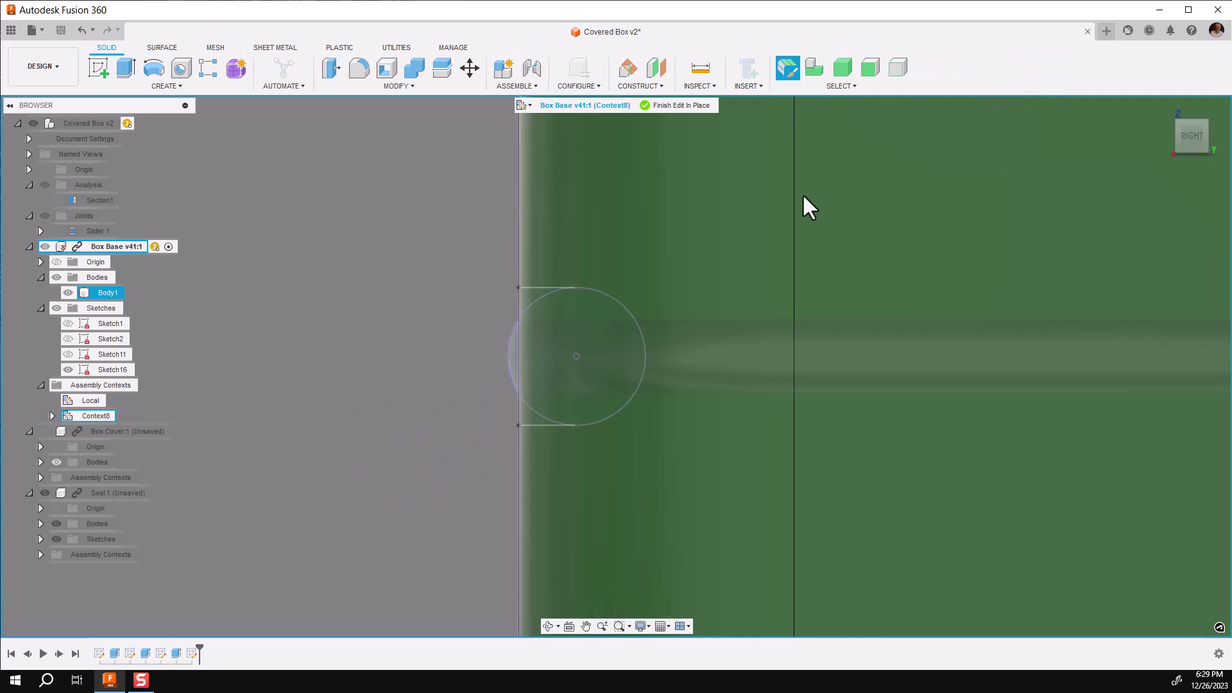
click(841, 182)
scroll(328, 237, down, 2)
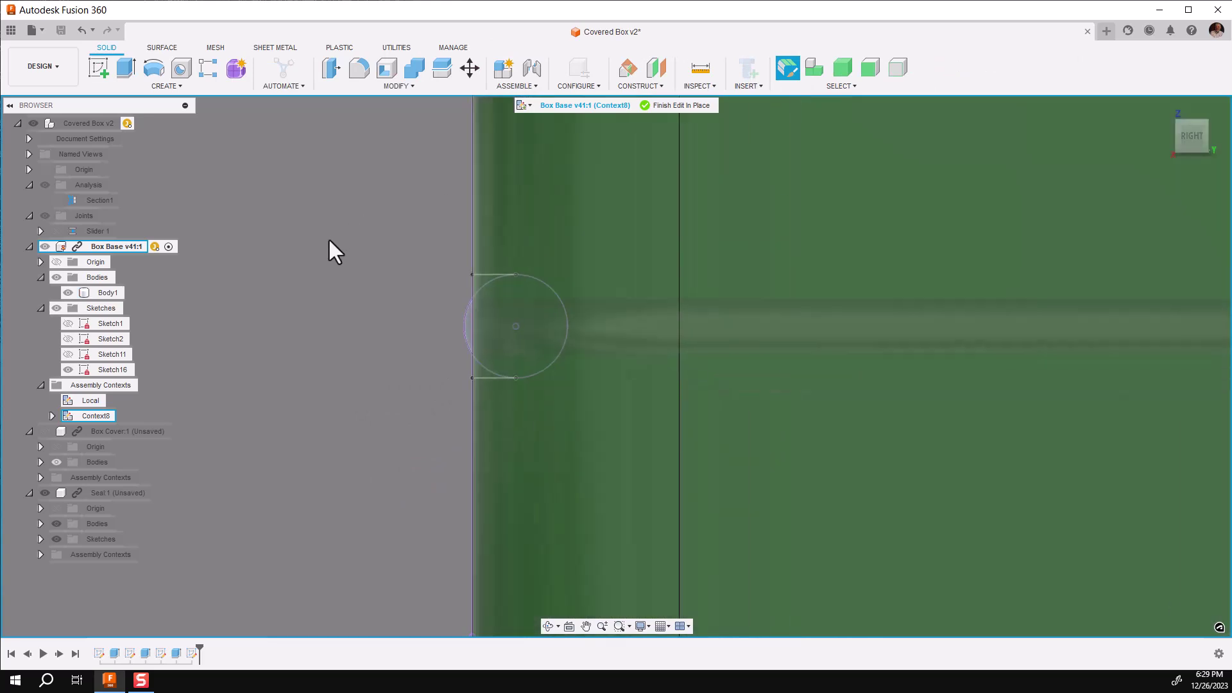
click(164, 88)
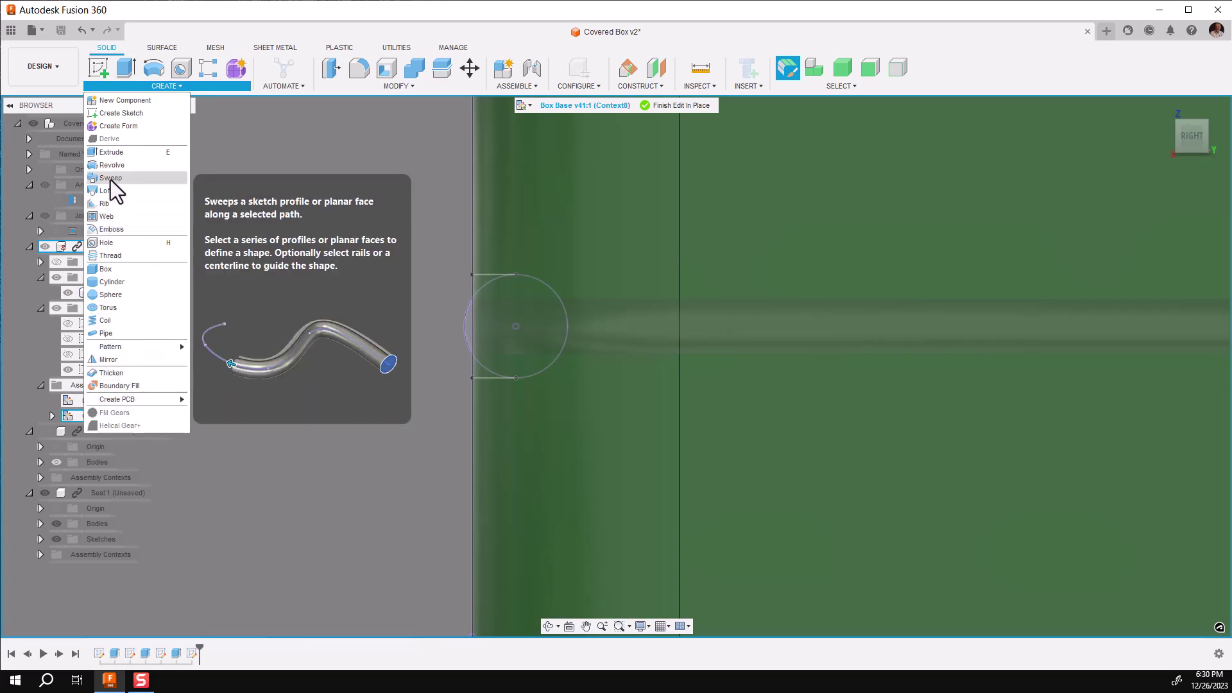
click(379, 286)
scroll(523, 304, up, 3)
click(523, 298)
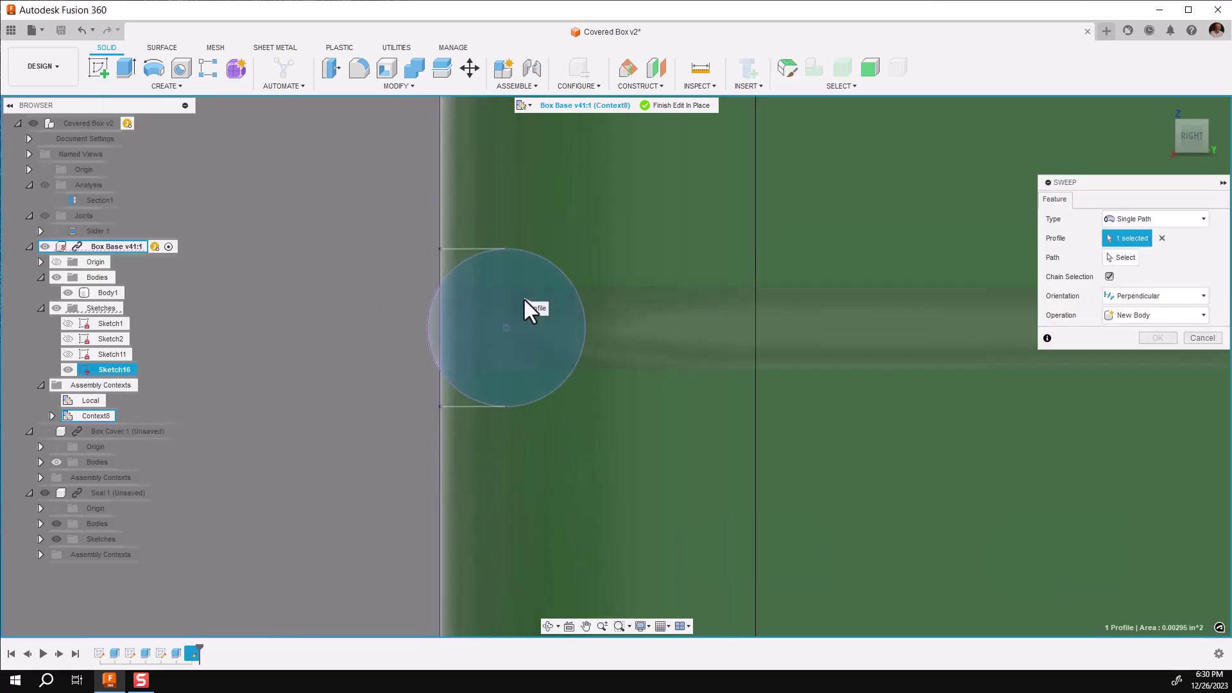
click(451, 263)
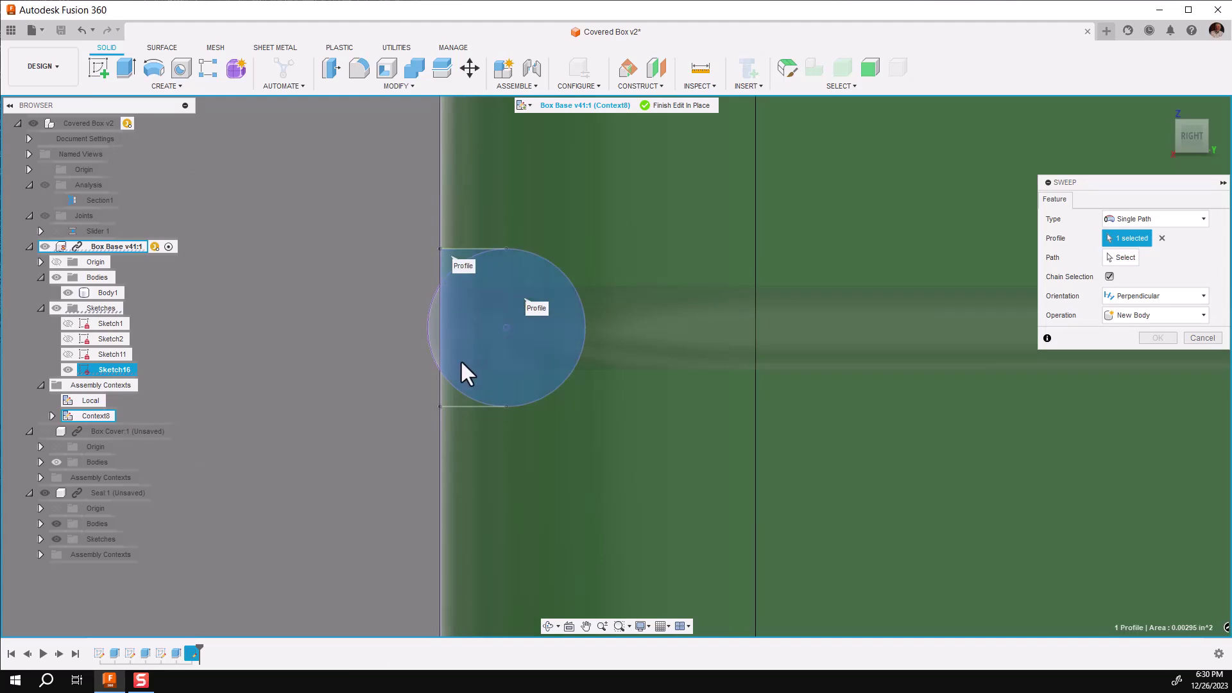
click(457, 403)
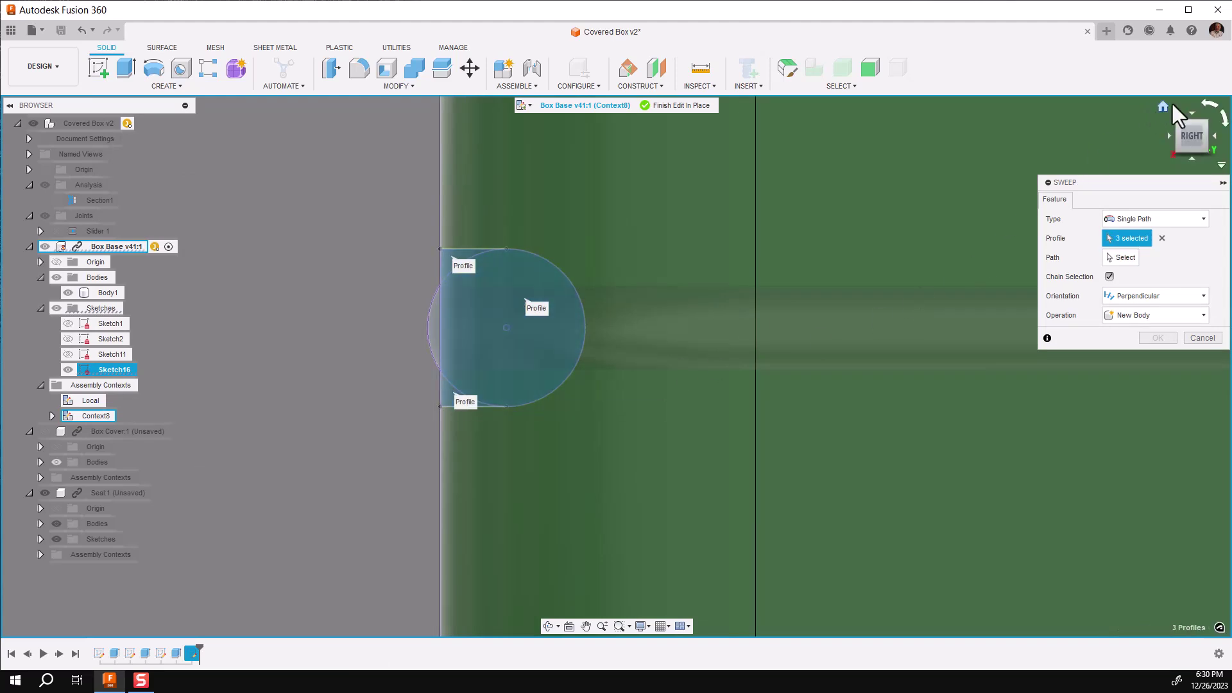
Sweep-cut the profiles along Sketch11's rim loop as the path
click(1162, 106)
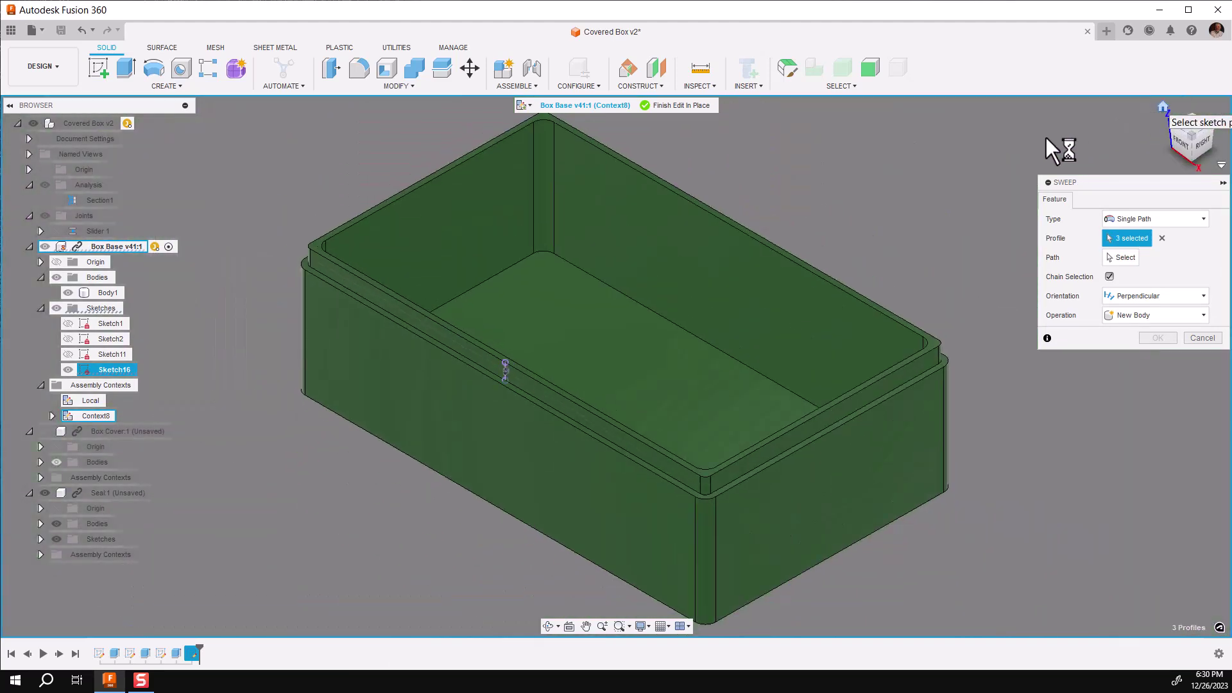
click(1123, 258)
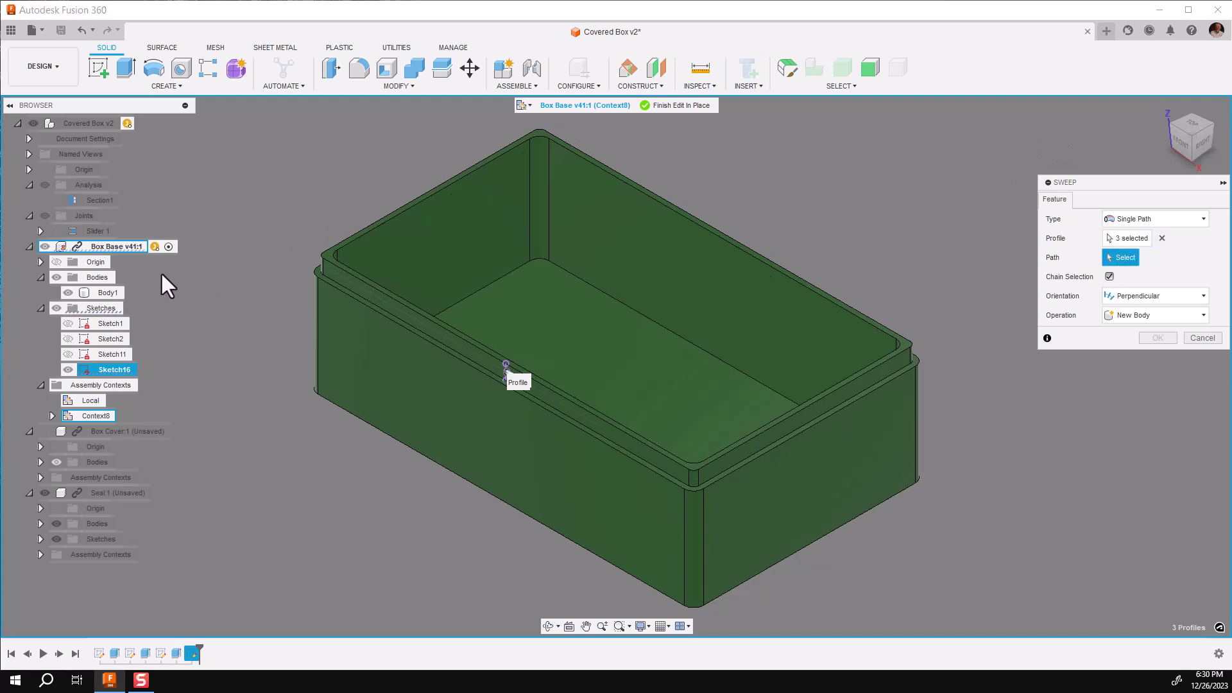
click(68, 354)
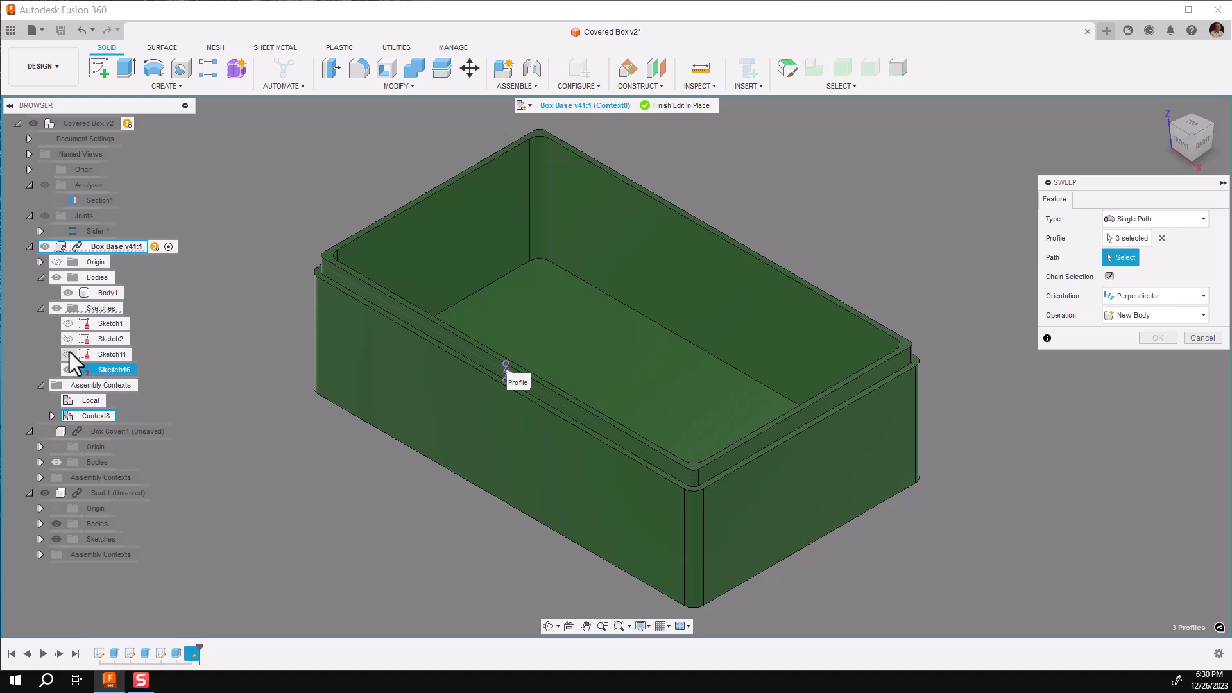
scroll(303, 231, up, 5)
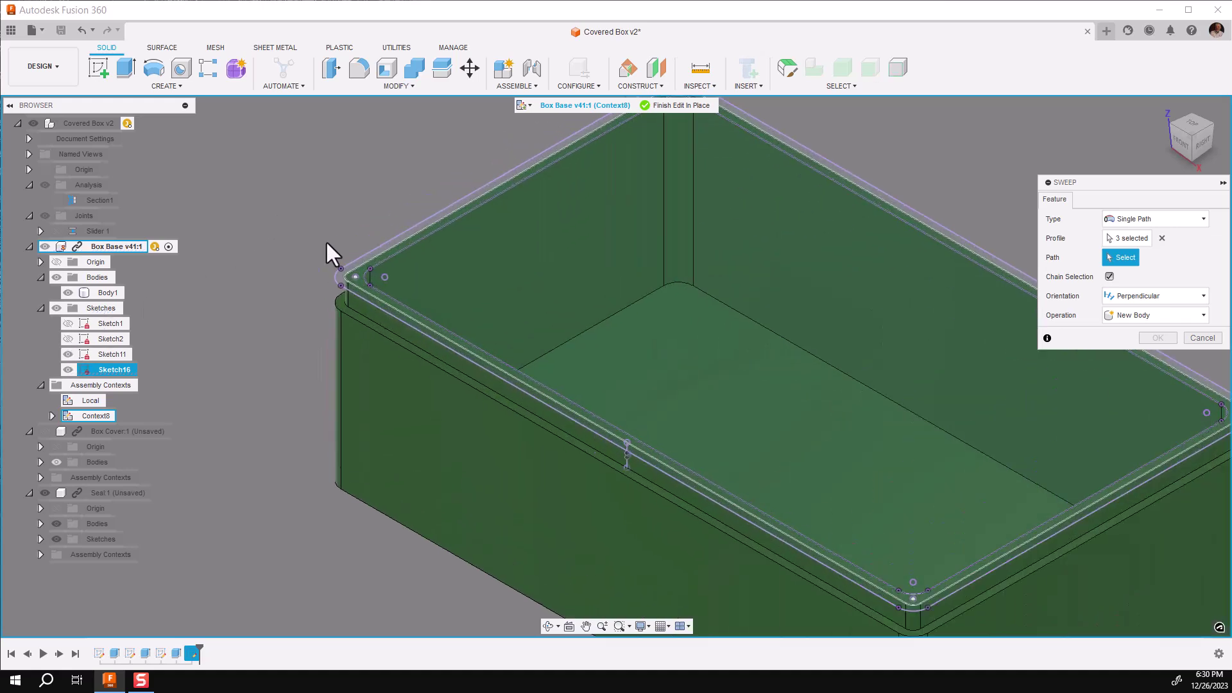
click(354, 279)
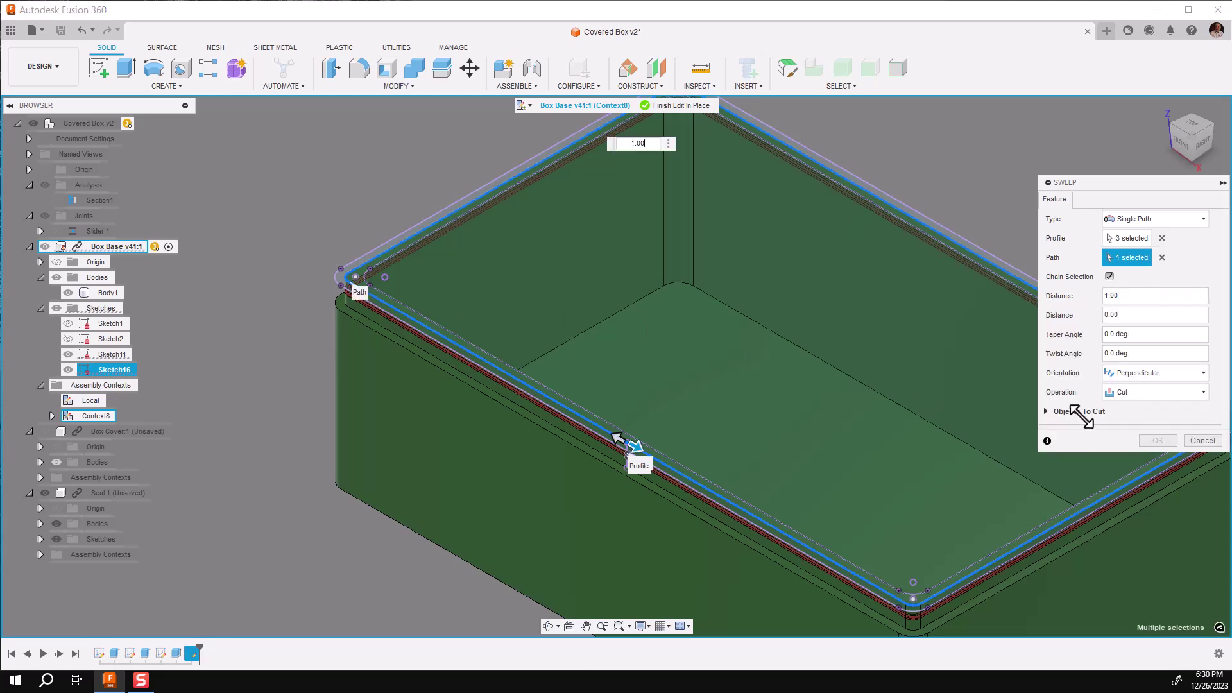
click(1157, 440)
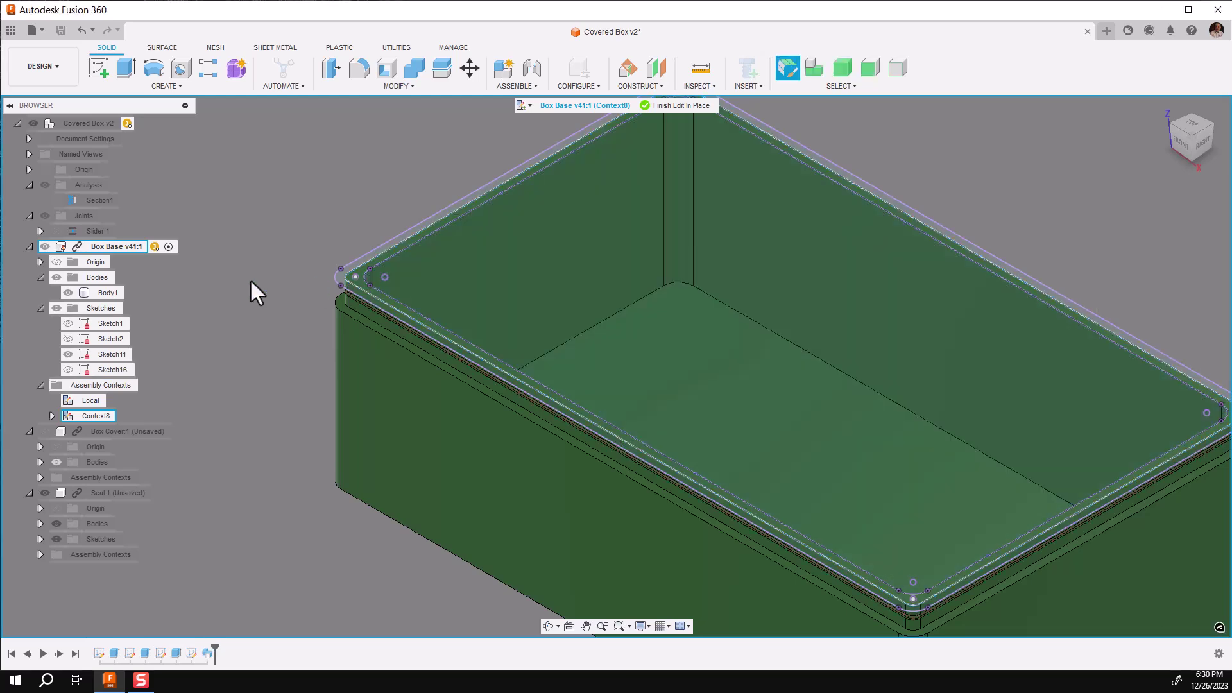
Hide Sketch11, finish editing Box Base, and expand the Box Cover and Seal assembly contexts
click(68, 354)
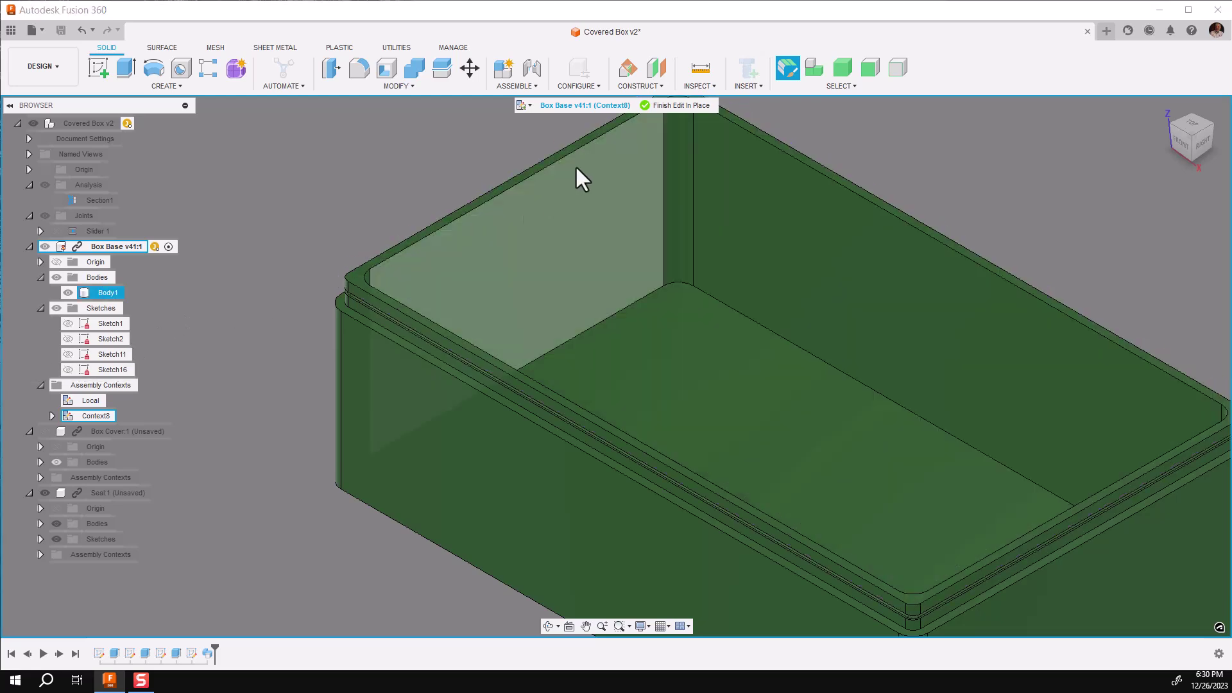
click(680, 109)
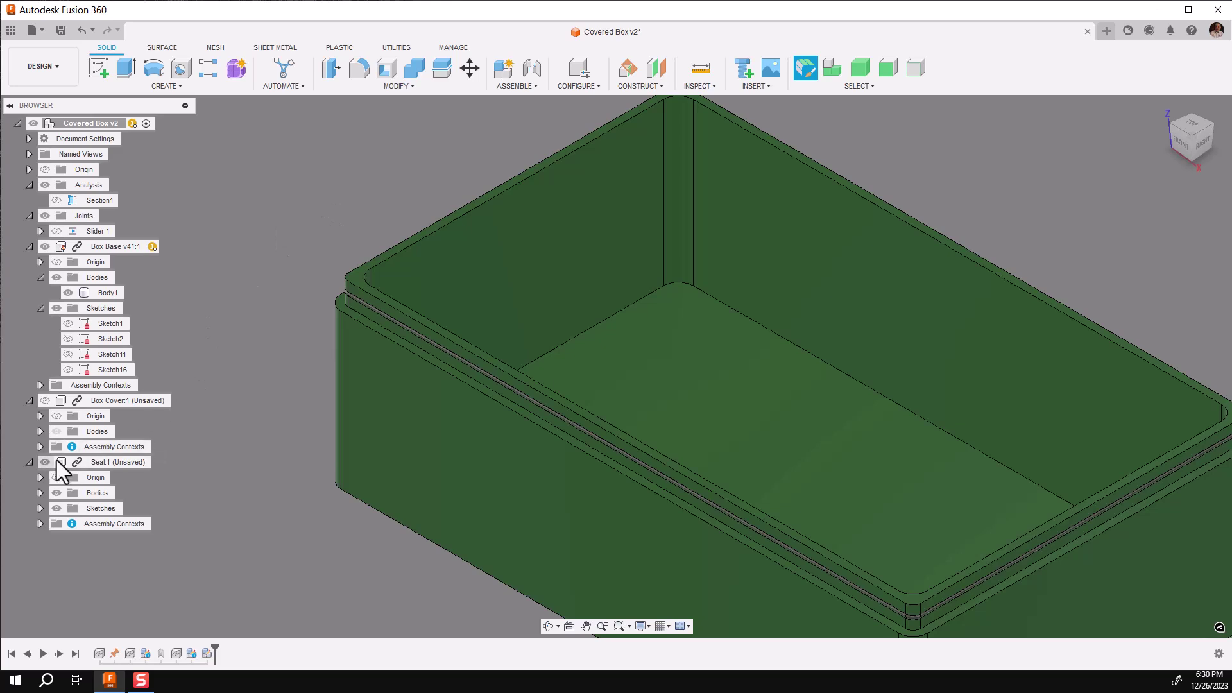
mouse_move(71, 524)
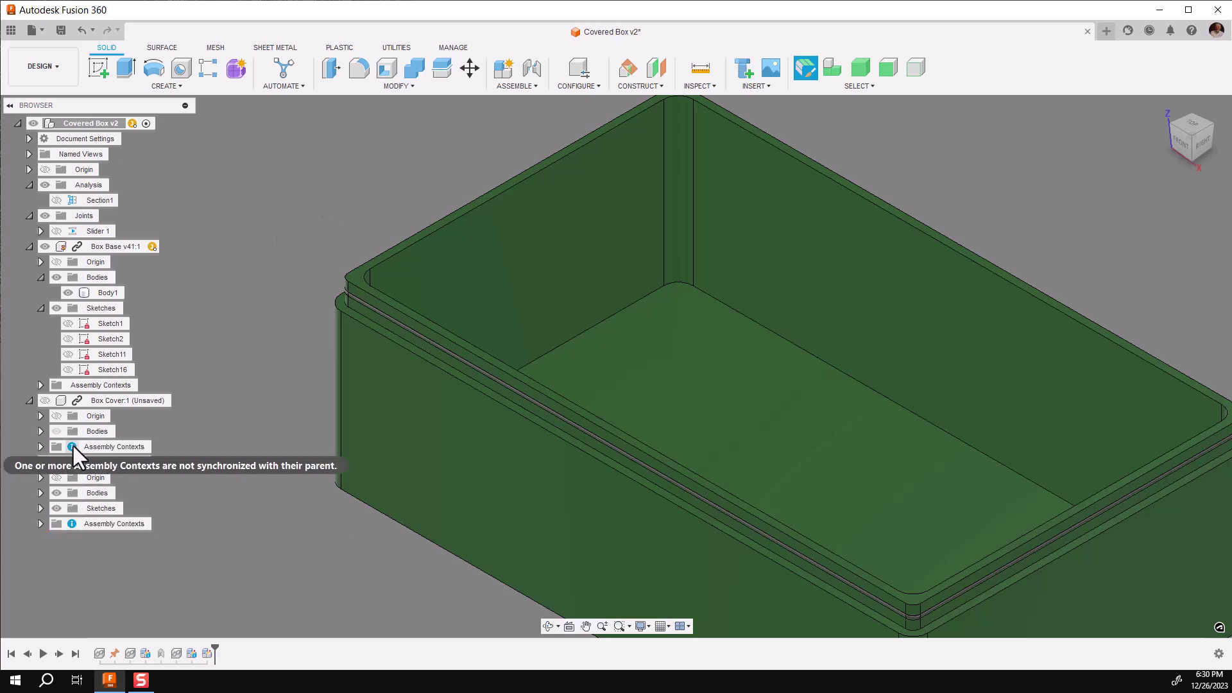
click(40, 447)
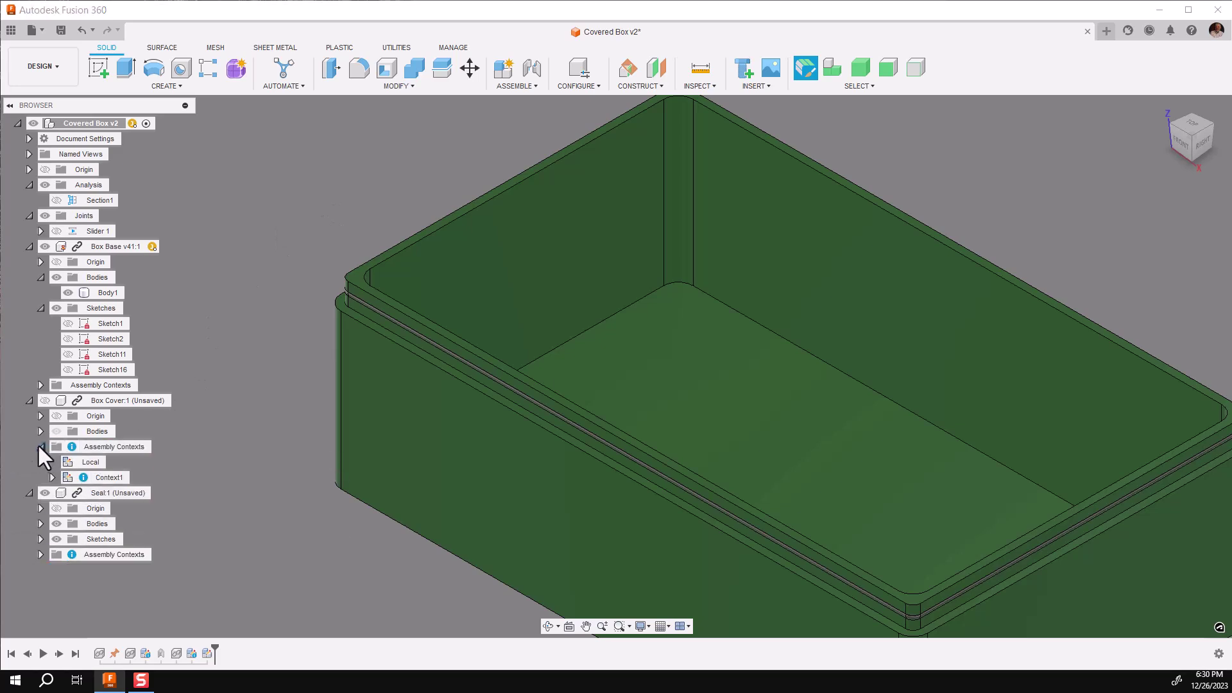
click(40, 553)
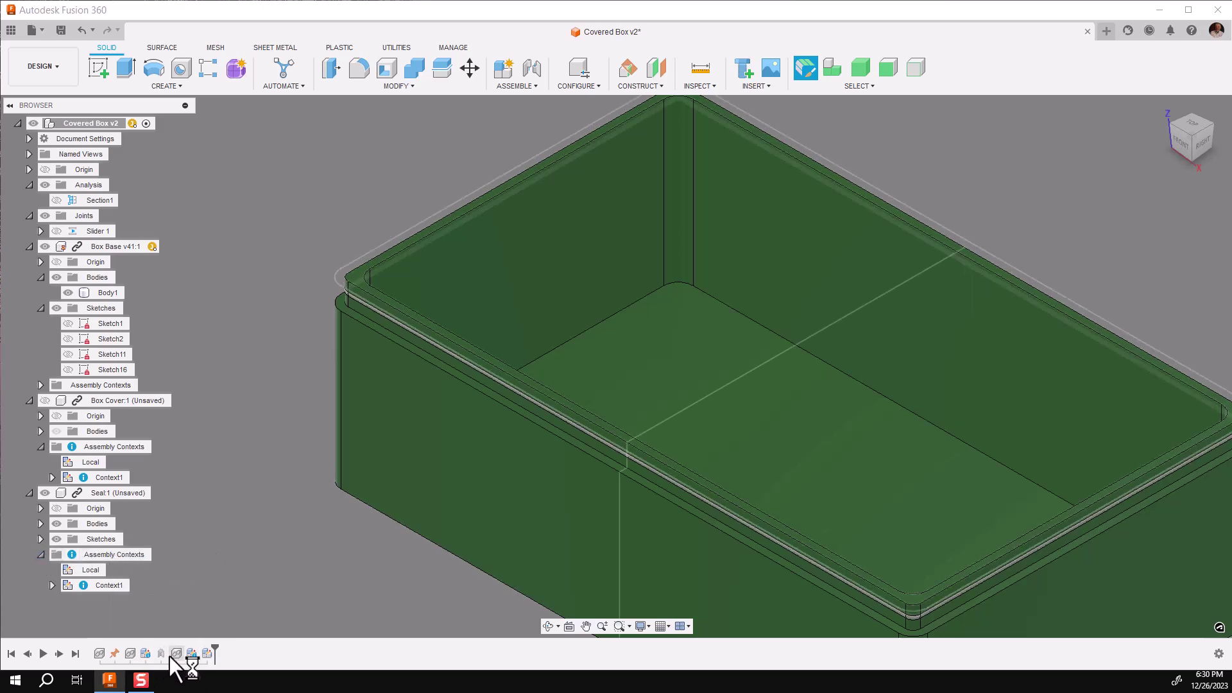
Select both Context1 entries and run Sync All Assembly Contexts
click(144, 652)
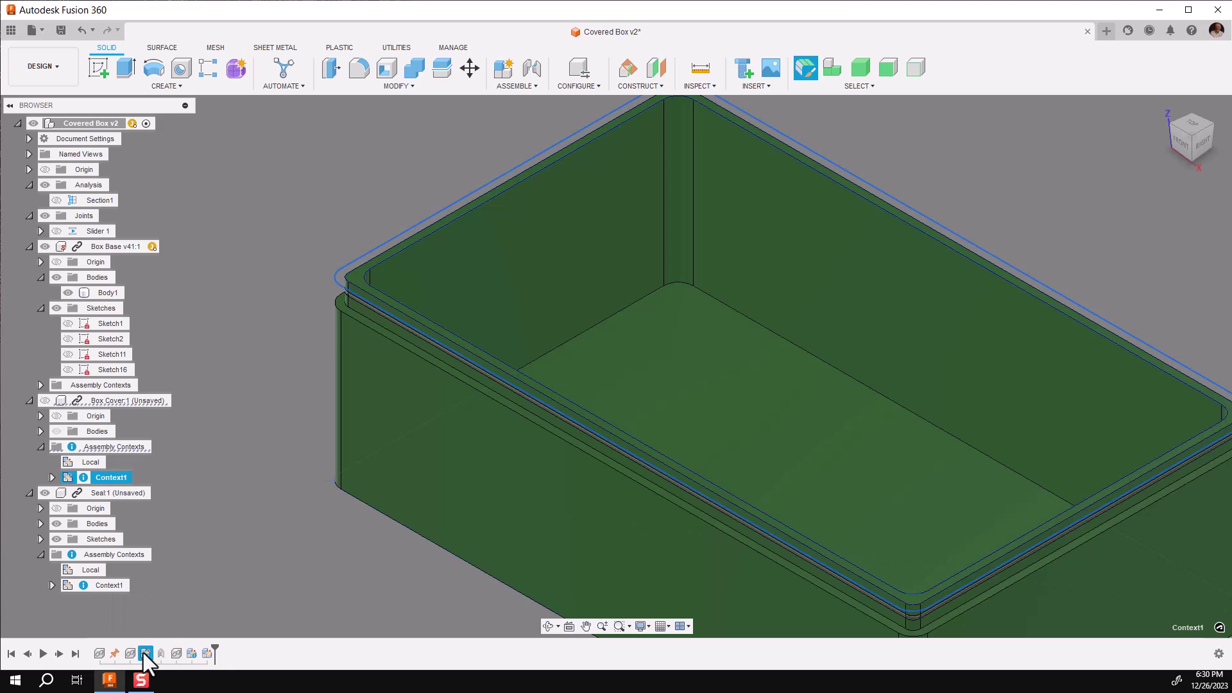
ctrl+click(194, 655)
right_click(194, 653)
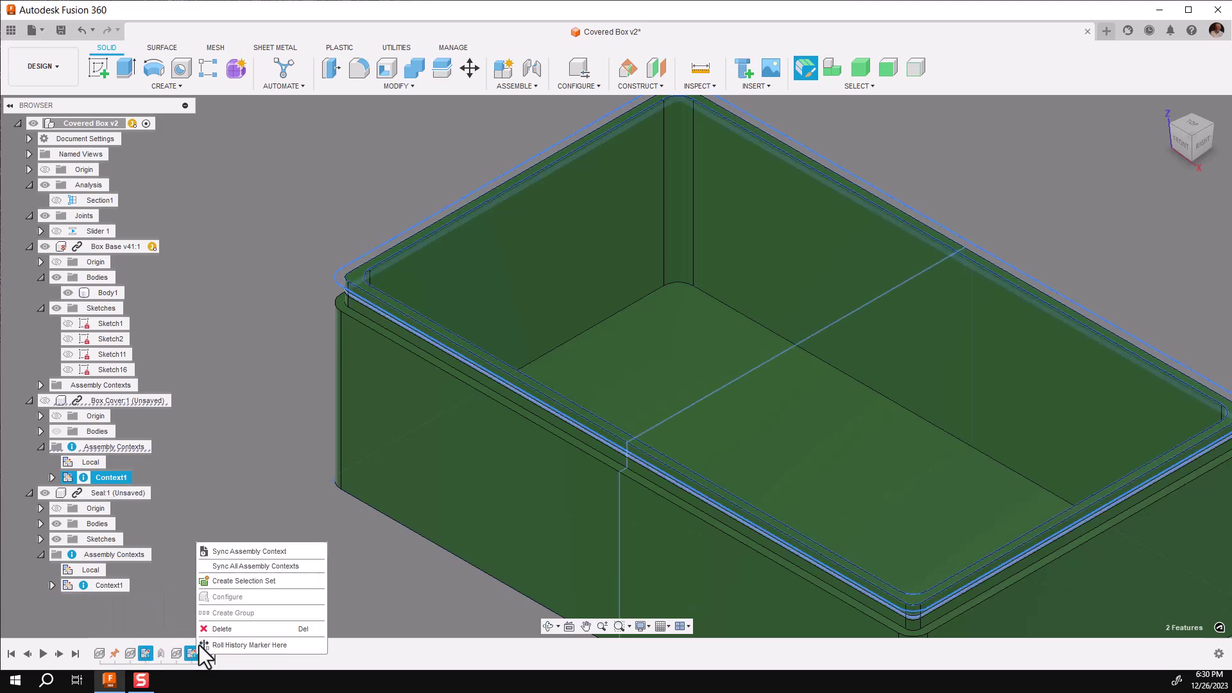
click(240, 566)
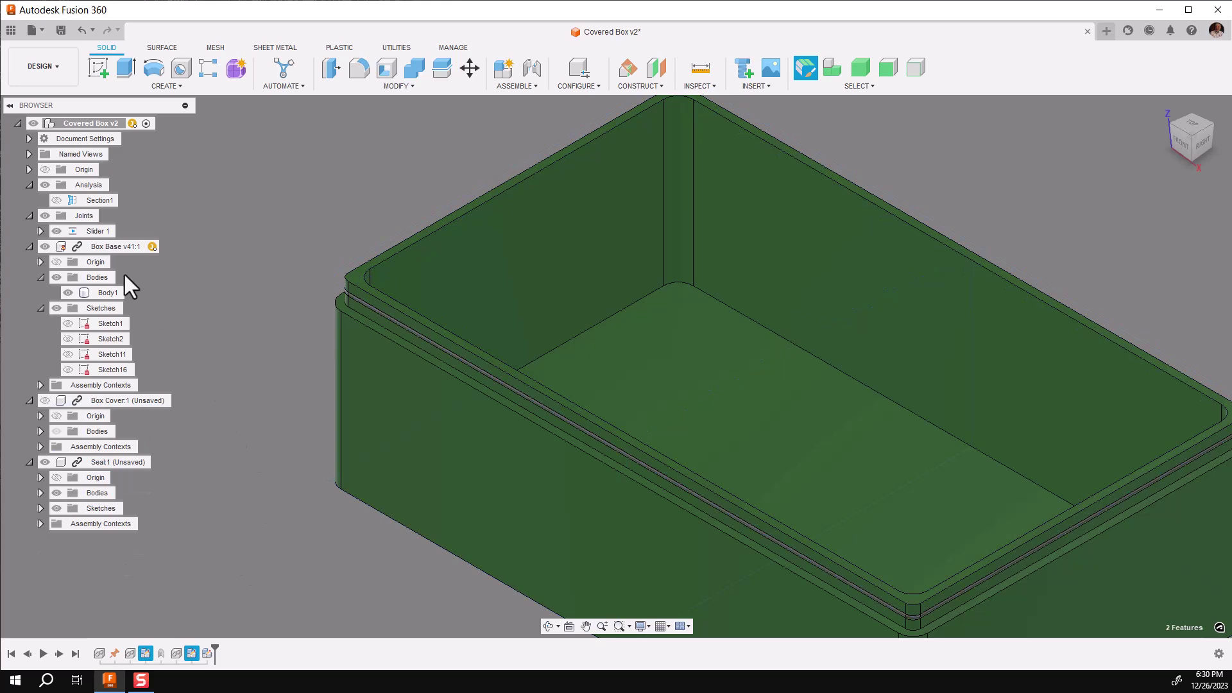
Turn on Section1 and zoom in on the circular seal groove from the right, then return home
click(57, 231)
click(57, 200)
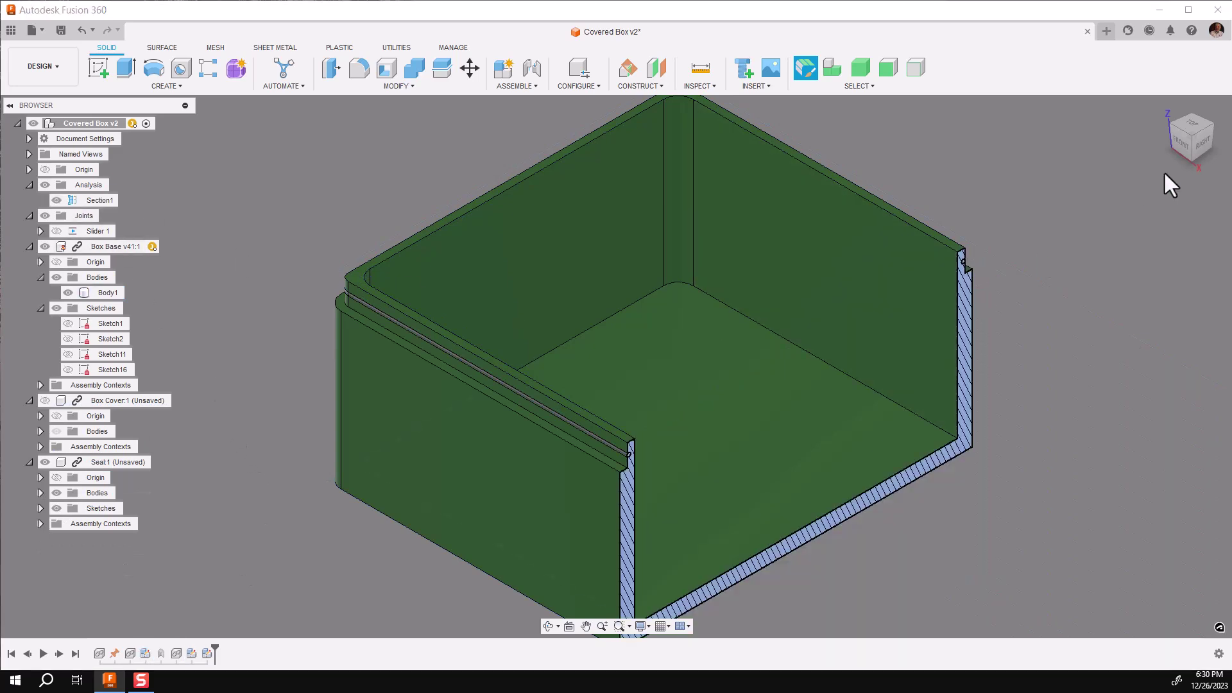
click(1201, 143)
scroll(465, 327, up, 5)
scroll(463, 329, up, 5)
middle_drag(484, 357, 232, 342)
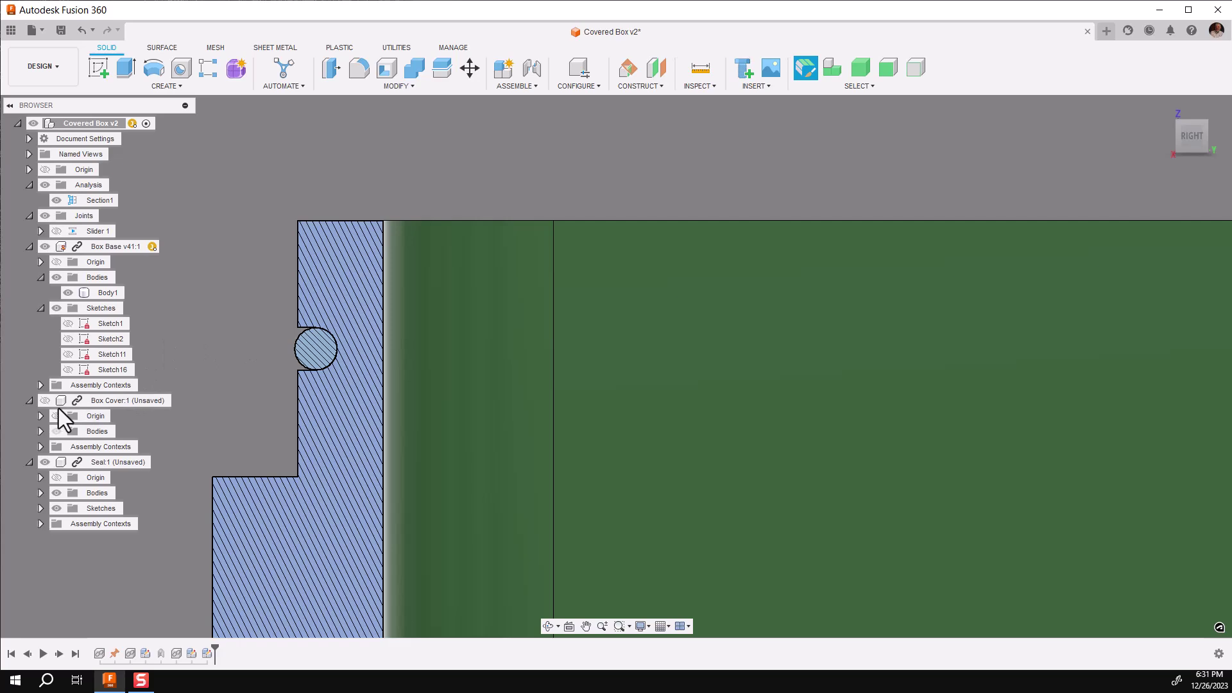
click(46, 463)
key(Escape)
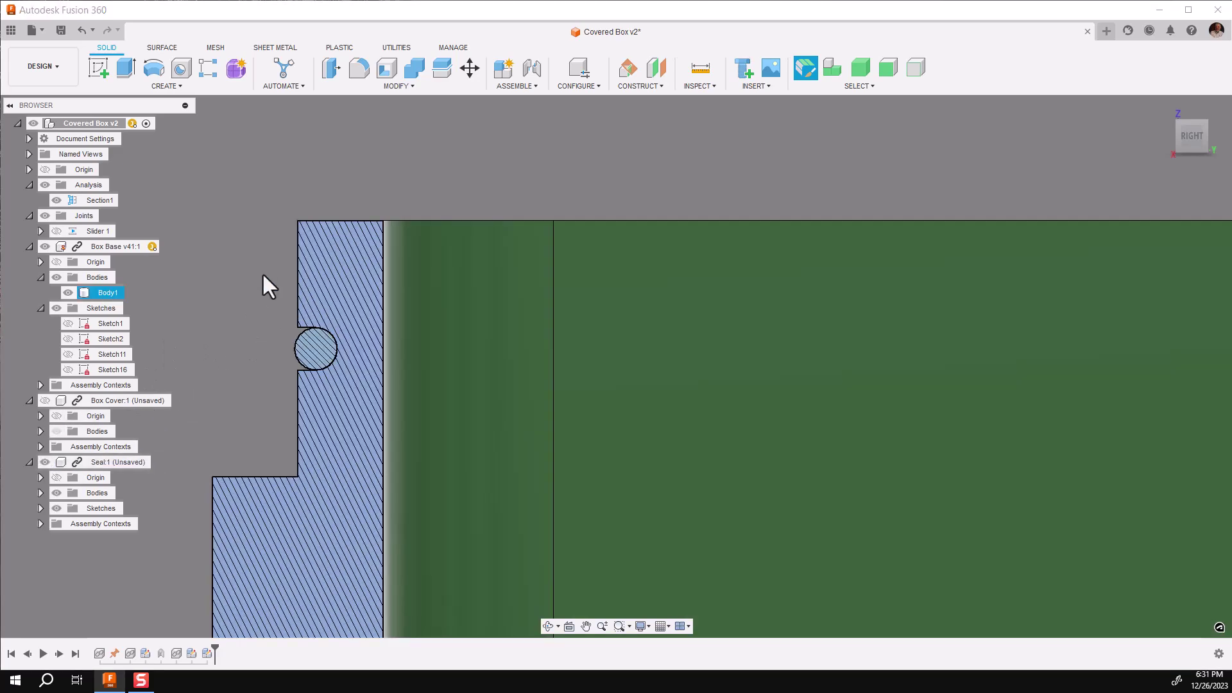
shift+middle_drag(247, 291, 252, 361)
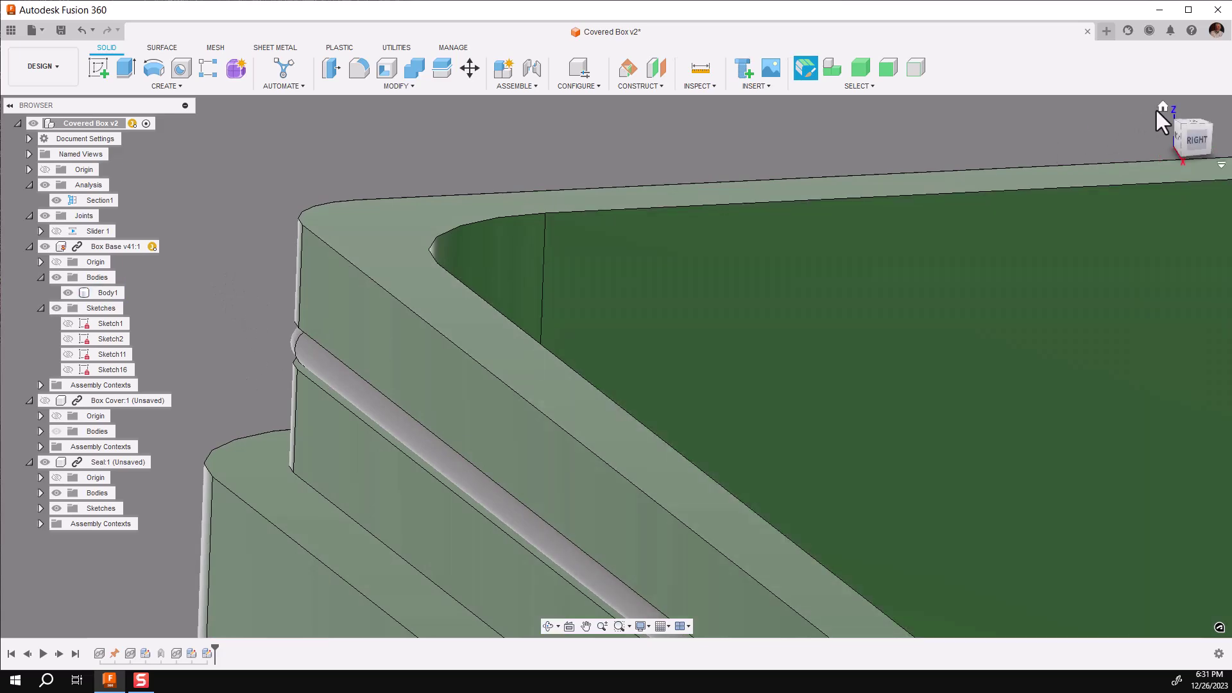
click(1163, 106)
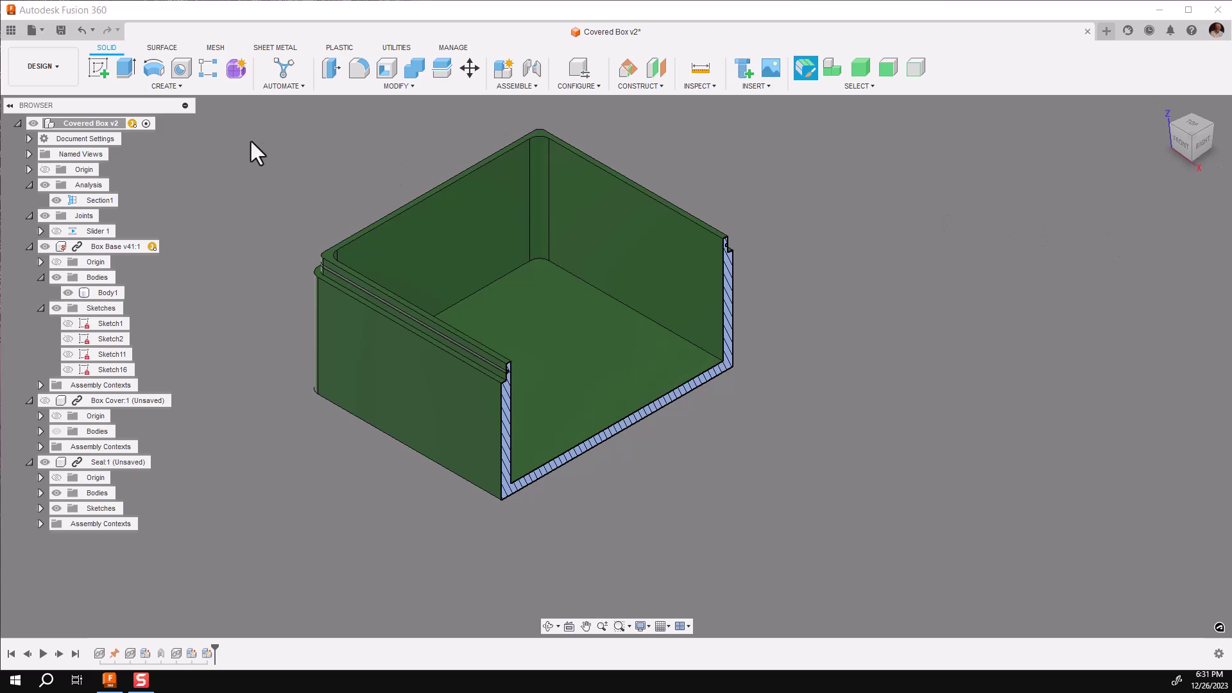
Show Box Cover:1 seated on the box with the Section1 cut, viewed from the right
click(56, 200)
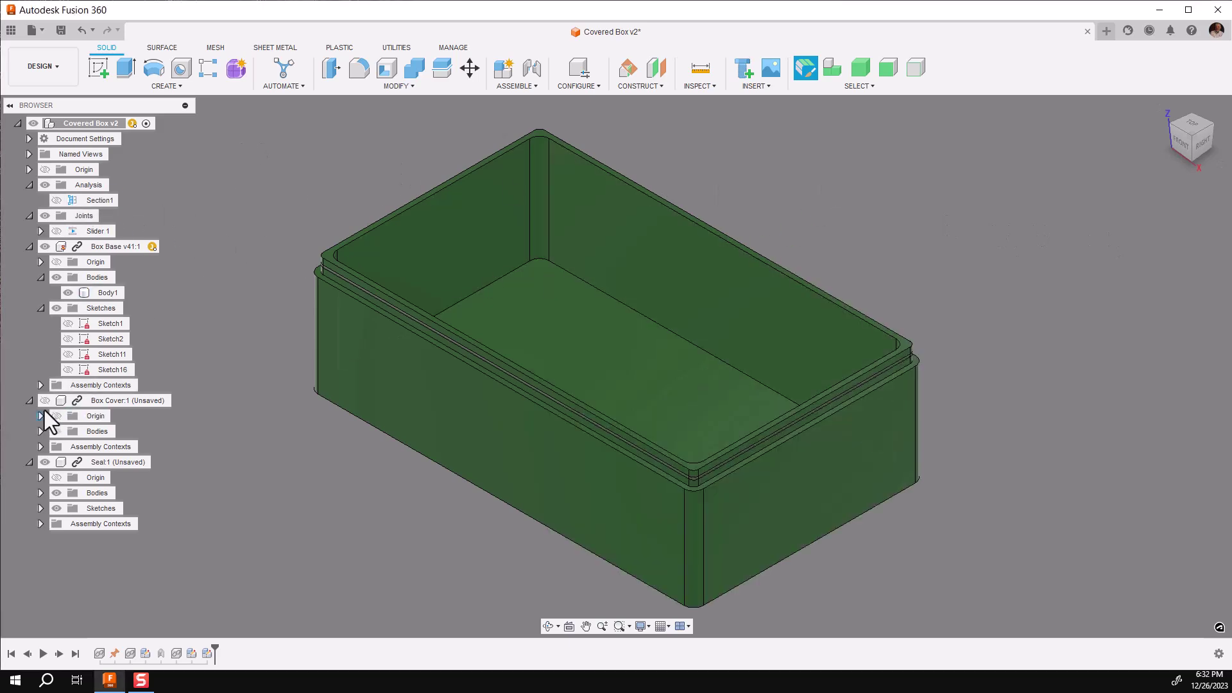
click(47, 403)
click(46, 401)
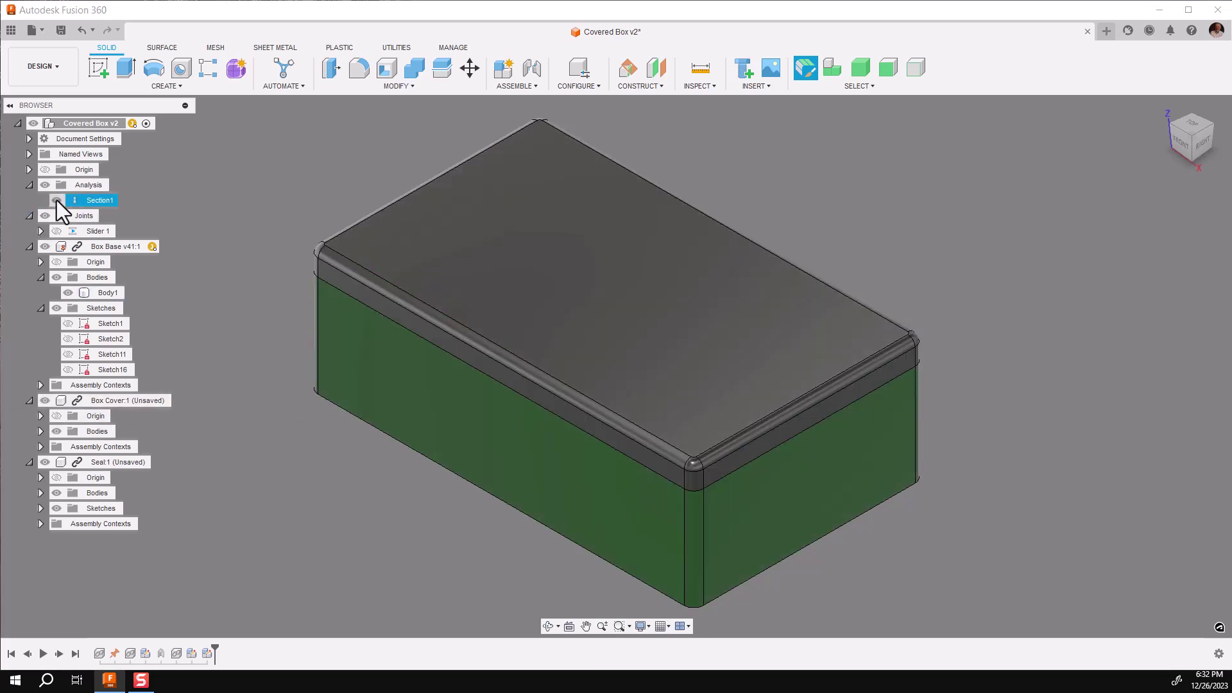
click(57, 200)
click(1206, 146)
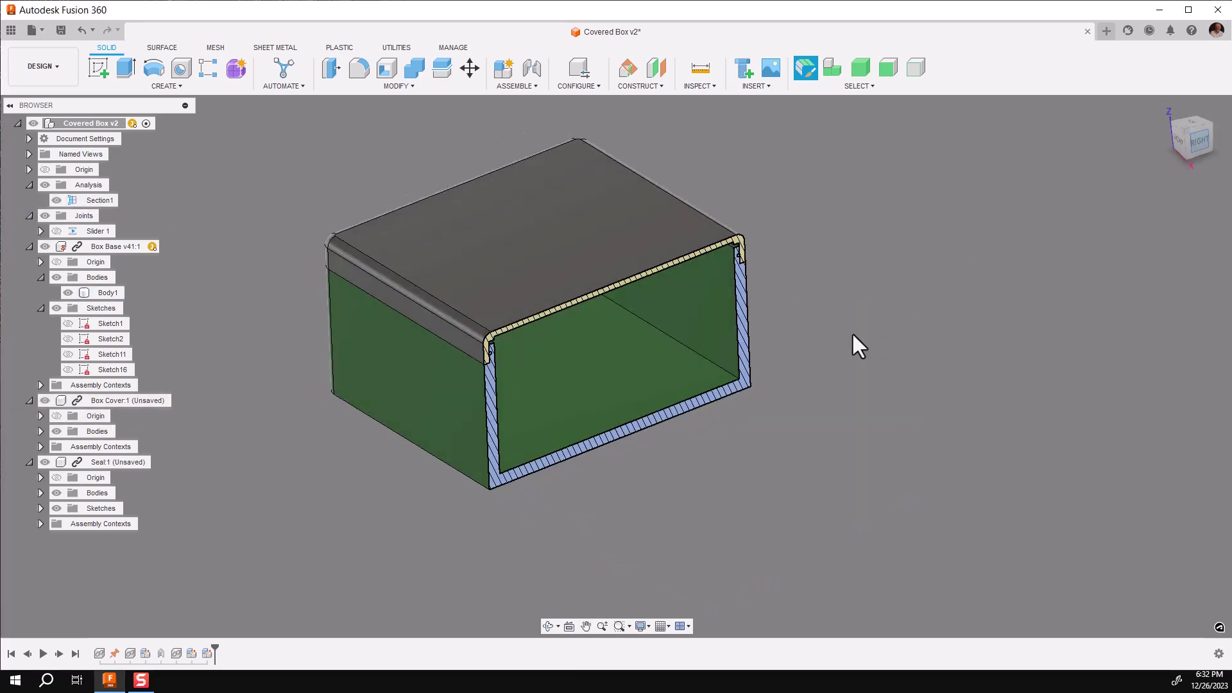
Return to the home view and expand Box Cover's Local and Context1 assembly contexts
scroll(451, 340, up, 5)
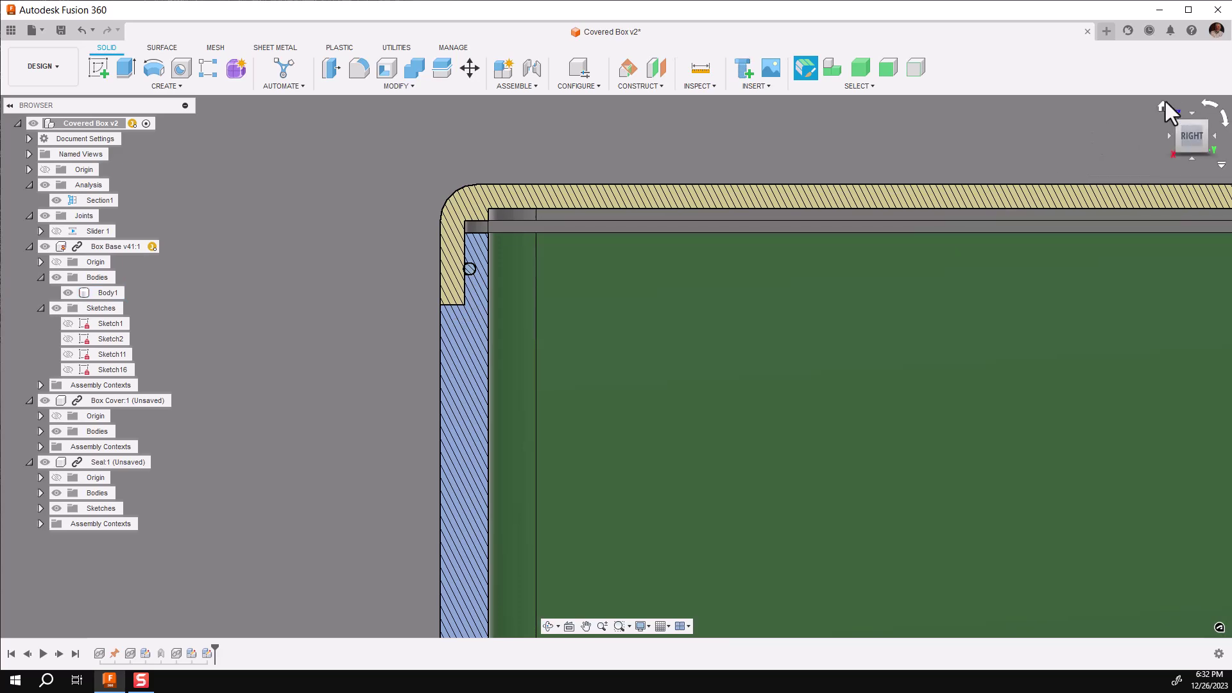
click(1162, 106)
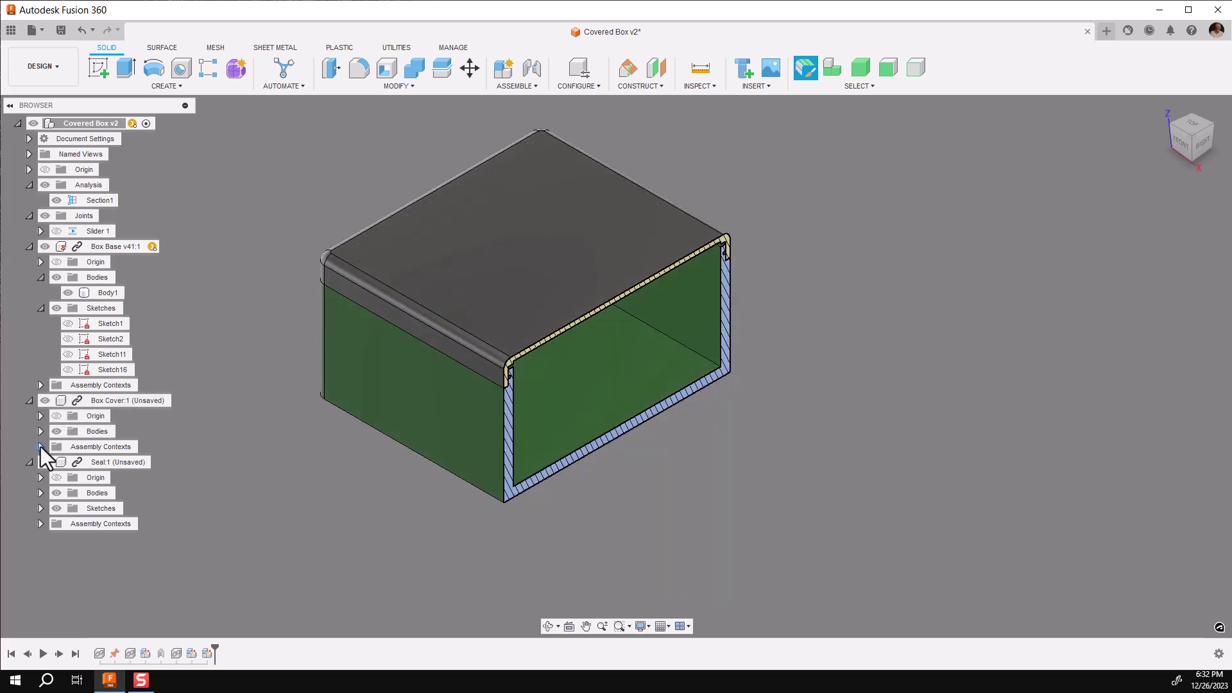
click(39, 447)
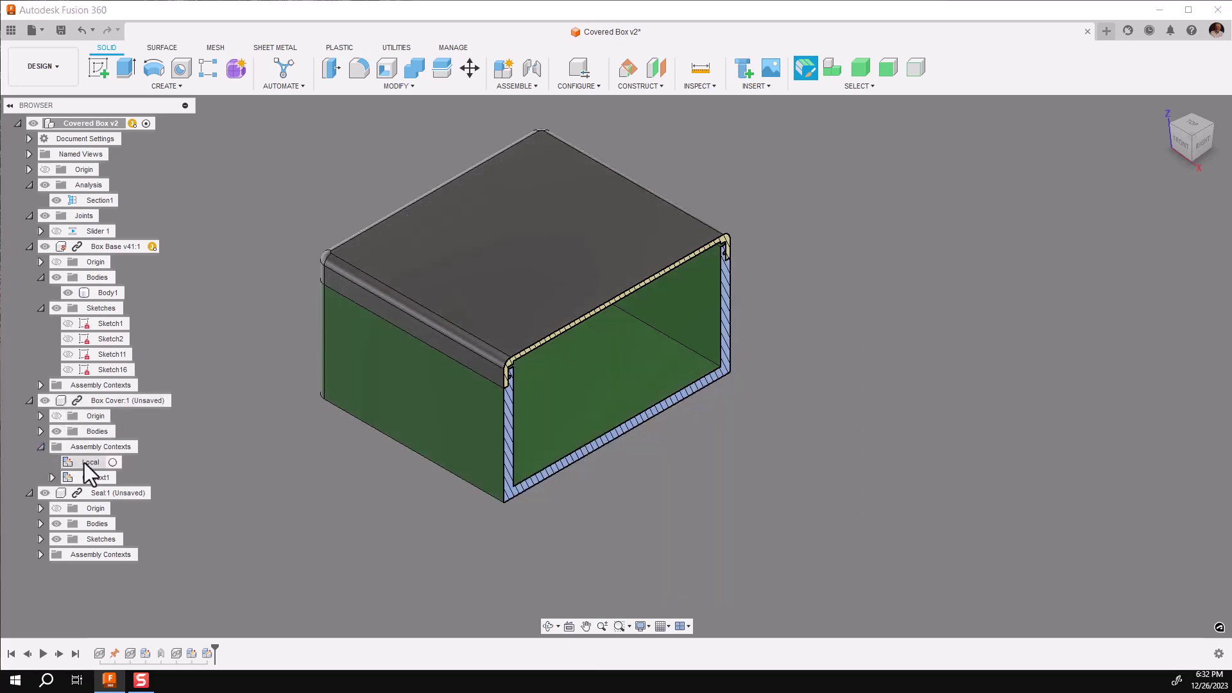
mouse_move(109, 463)
Activate the cover's Local context and start a chamfer on its bottom edge chain
click(114, 463)
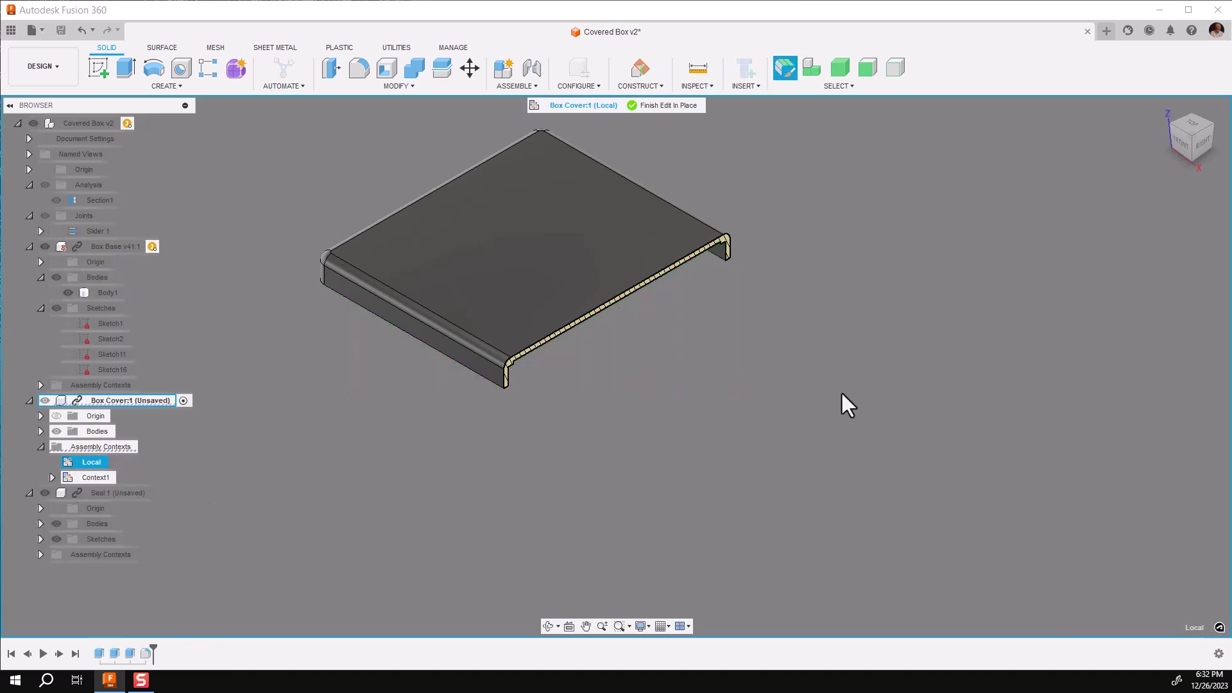
click(398, 86)
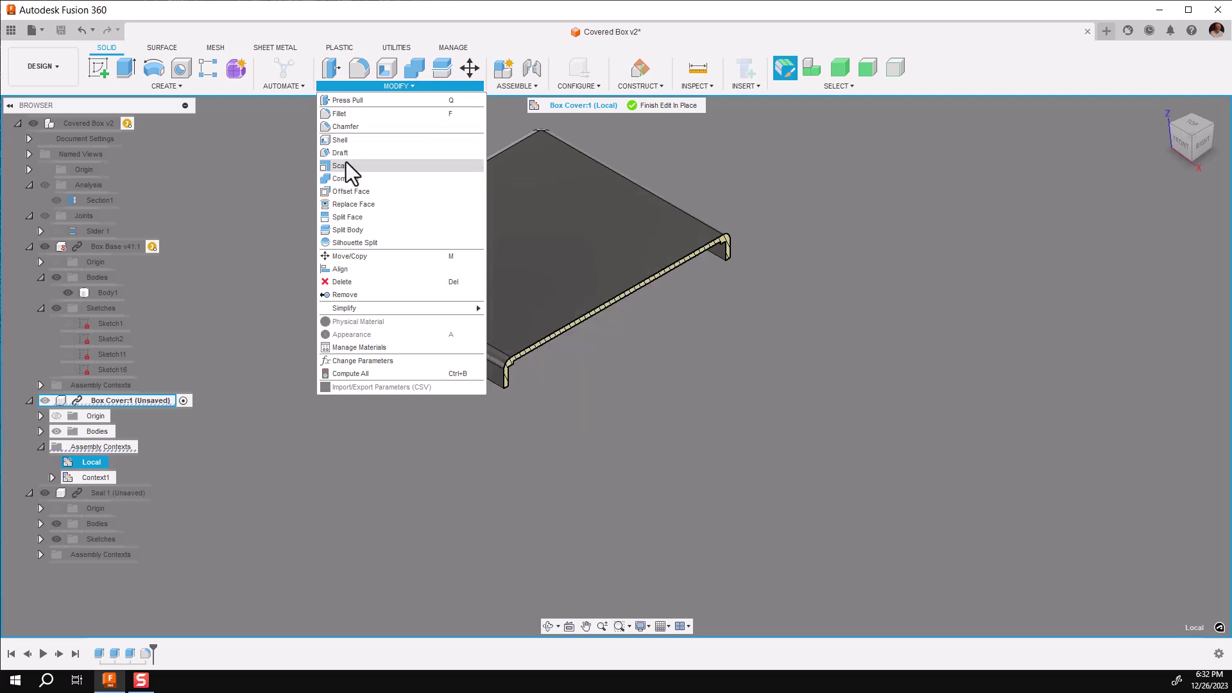
click(347, 127)
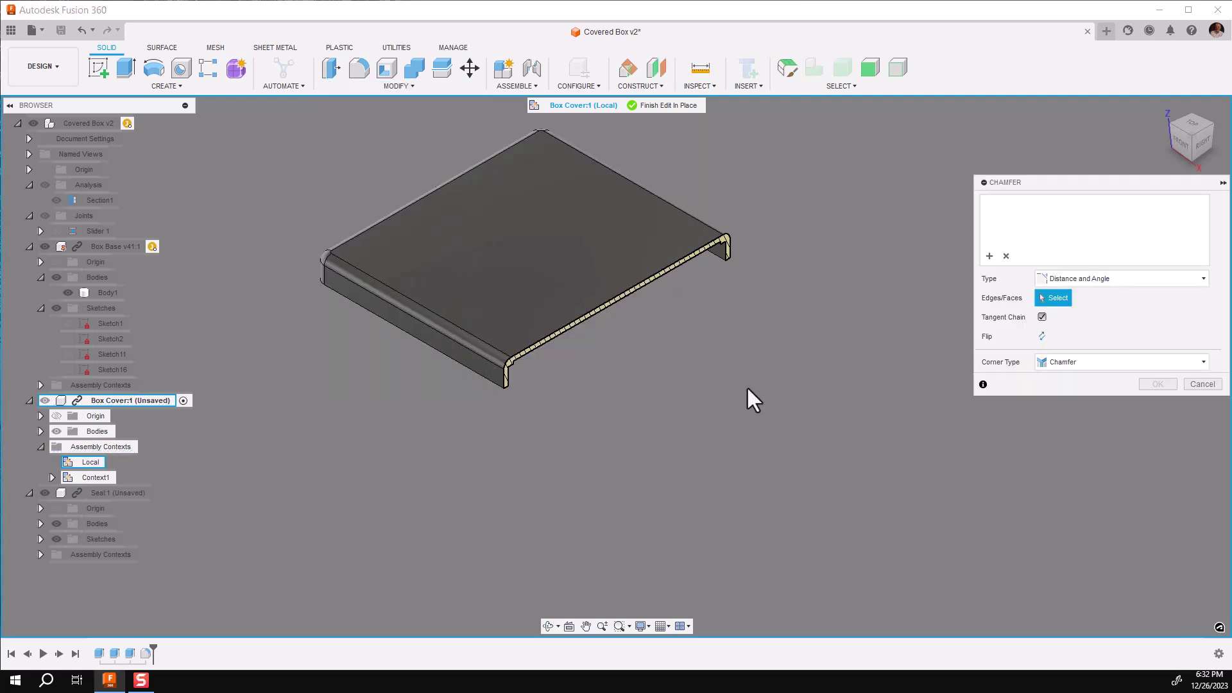
shift+middle_drag(747, 387, 566, 358)
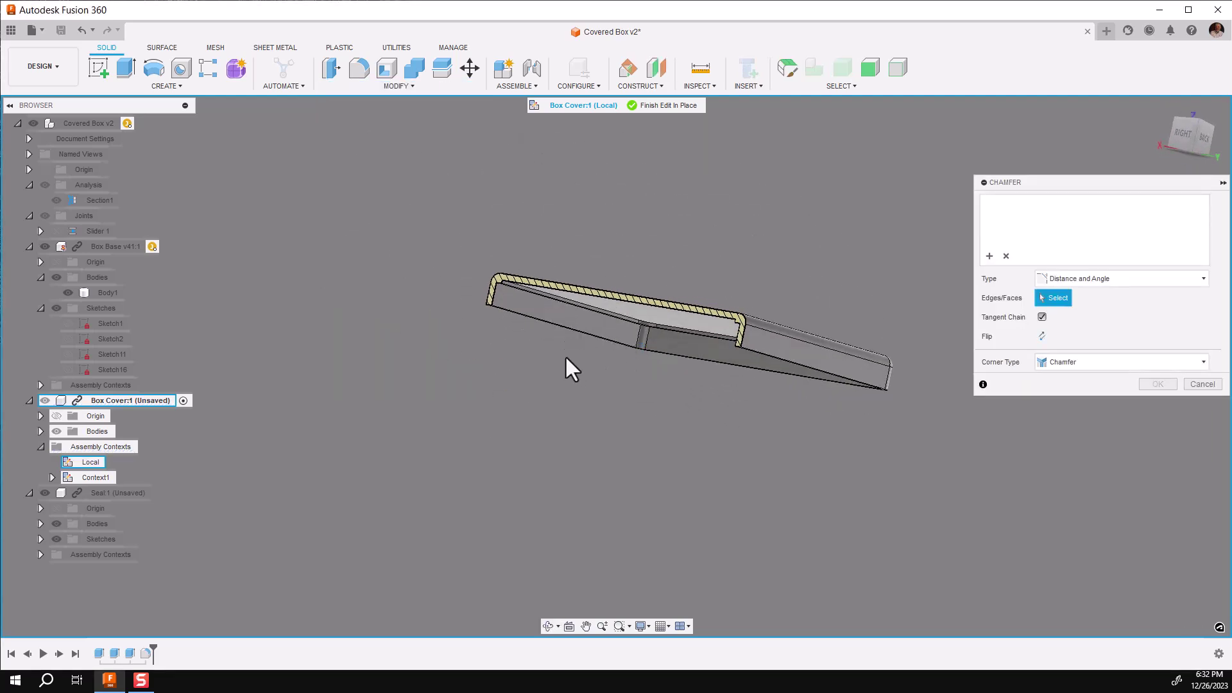
click(549, 321)
scroll(565, 384, up, 3)
scroll(563, 381, up, 1)
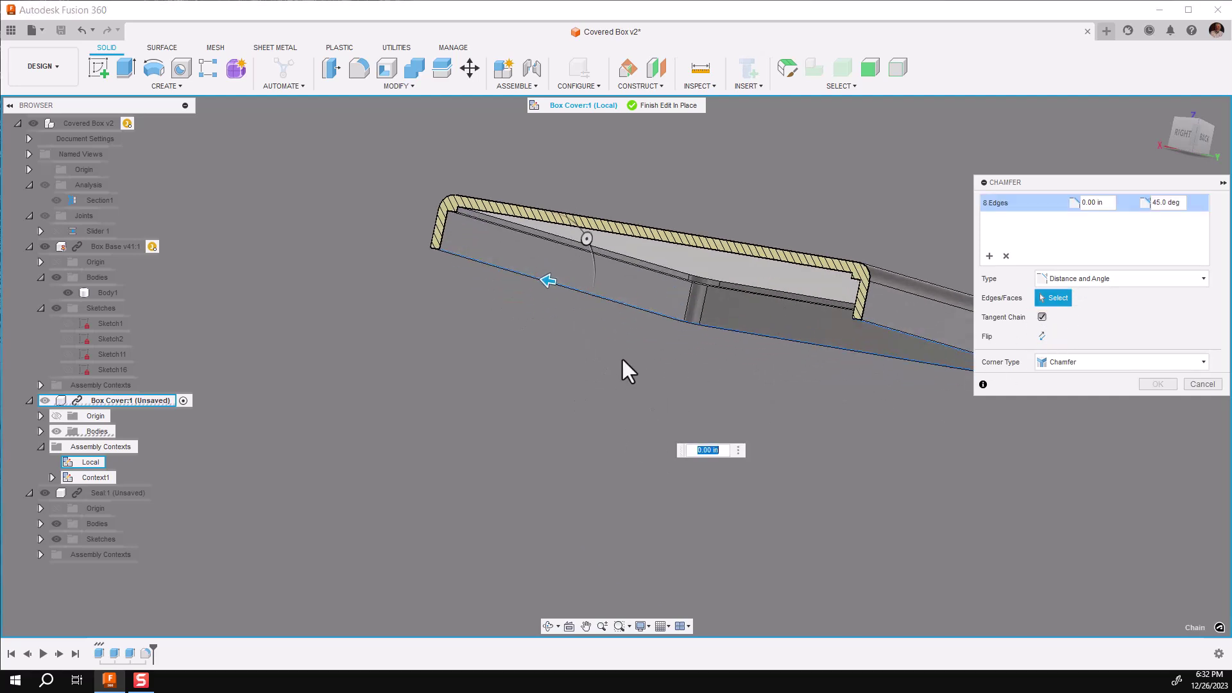
Make it a flipped Distance and Angle chamfer of 0.05 in at 30 deg
click(1147, 278)
click(1088, 318)
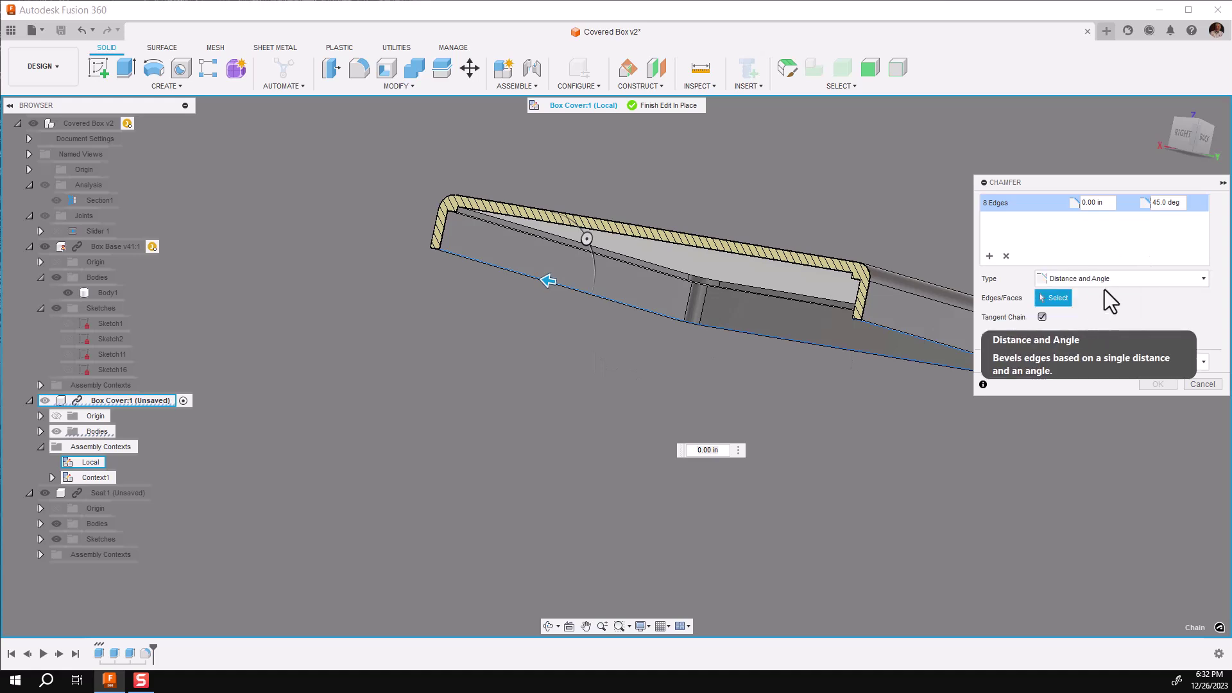
click(1110, 198)
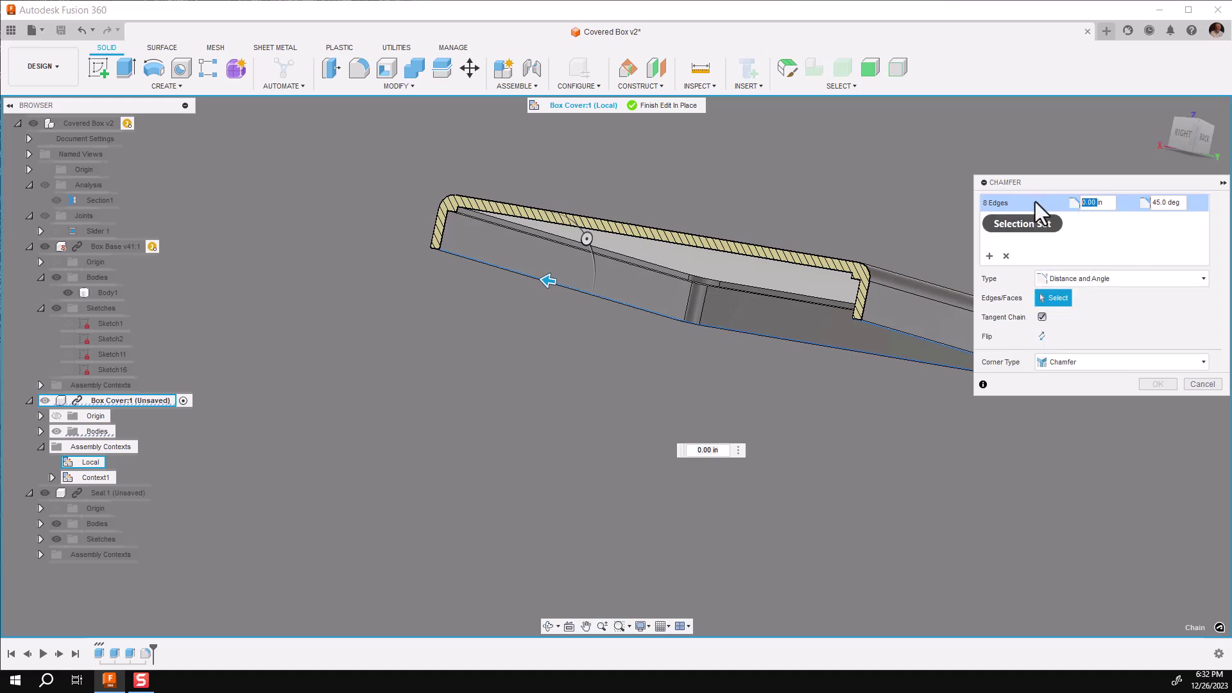
key(BackSpace)
text(.05)
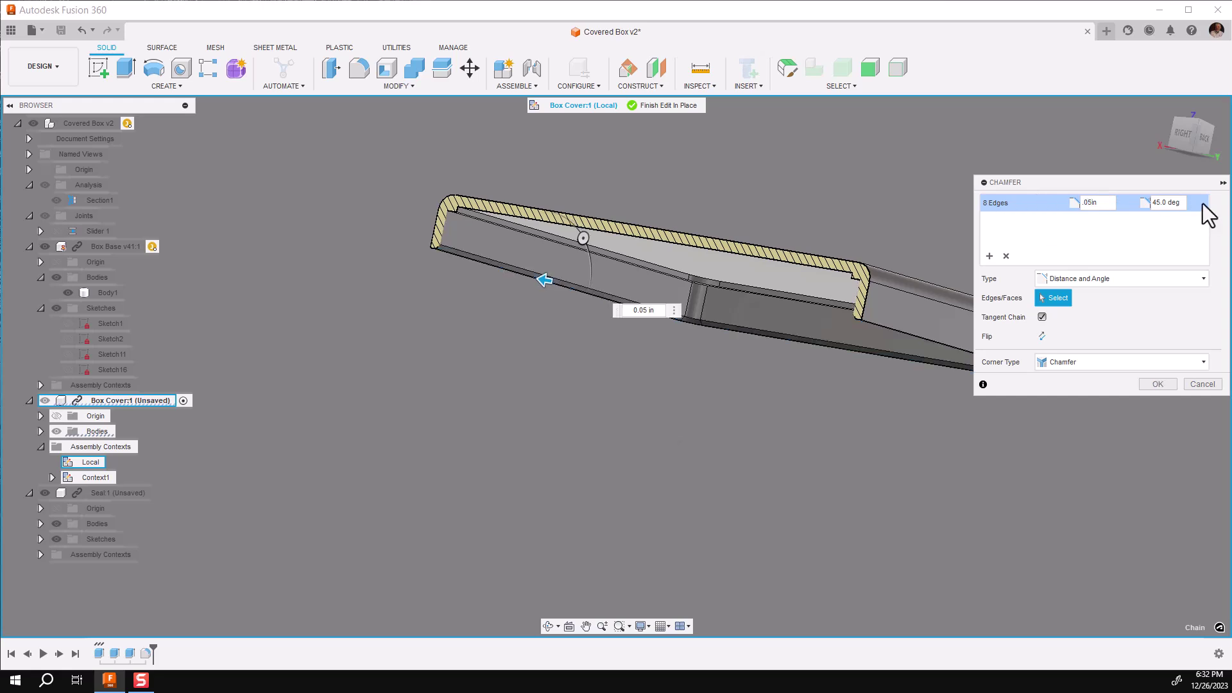
click(1183, 202)
text(30)
key(Return)
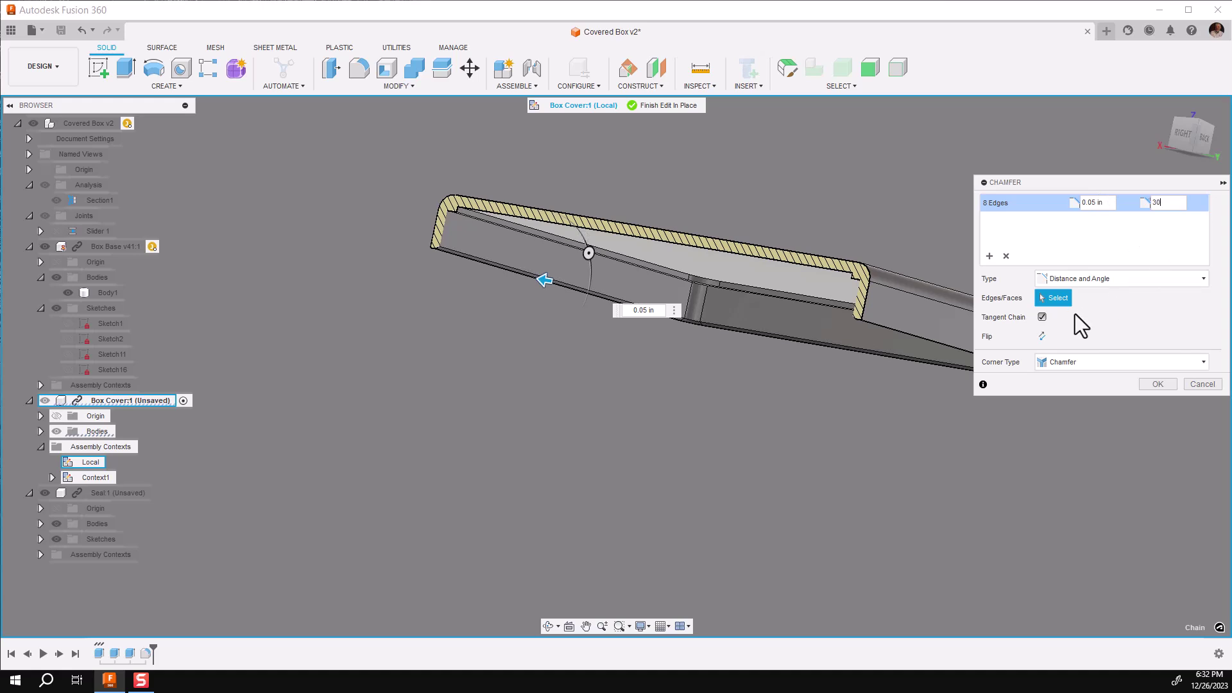
click(1042, 335)
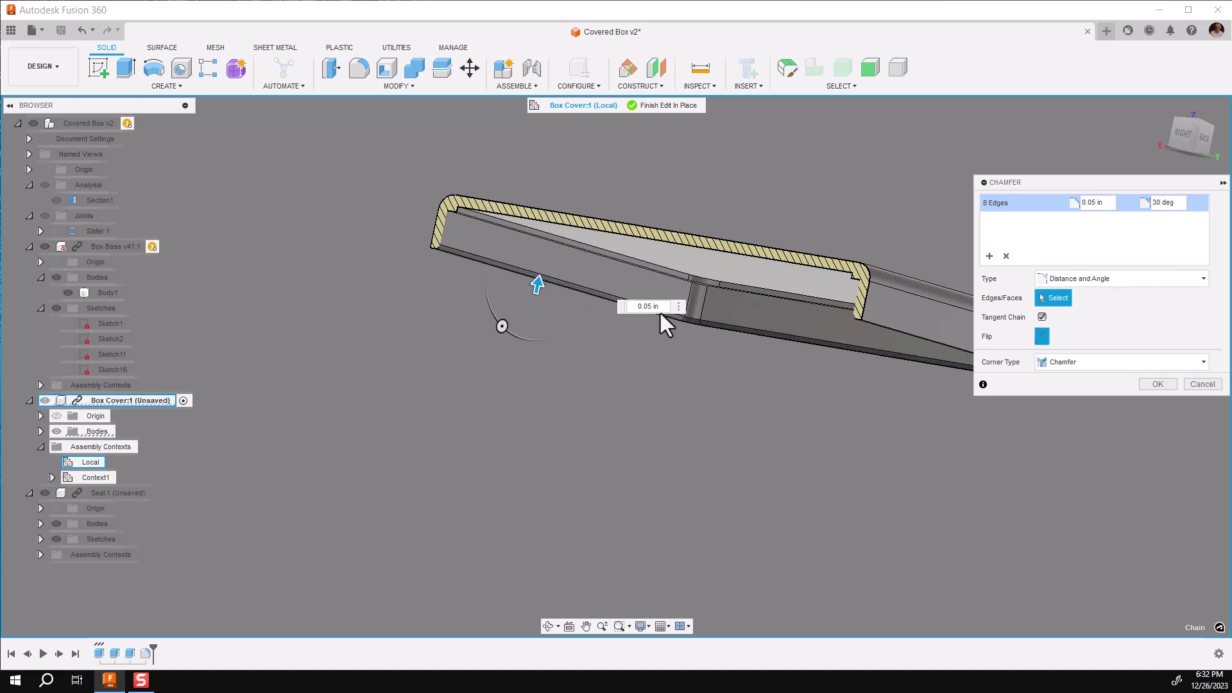
scroll(404, 261, up, 5)
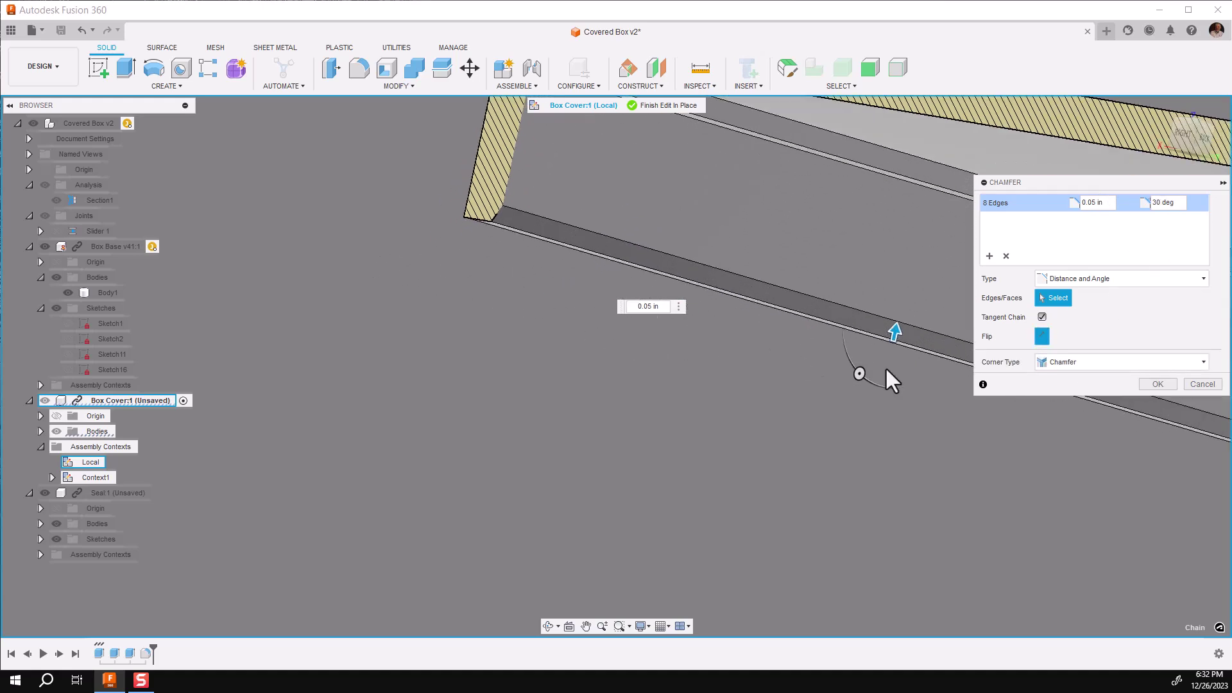
click(1152, 386)
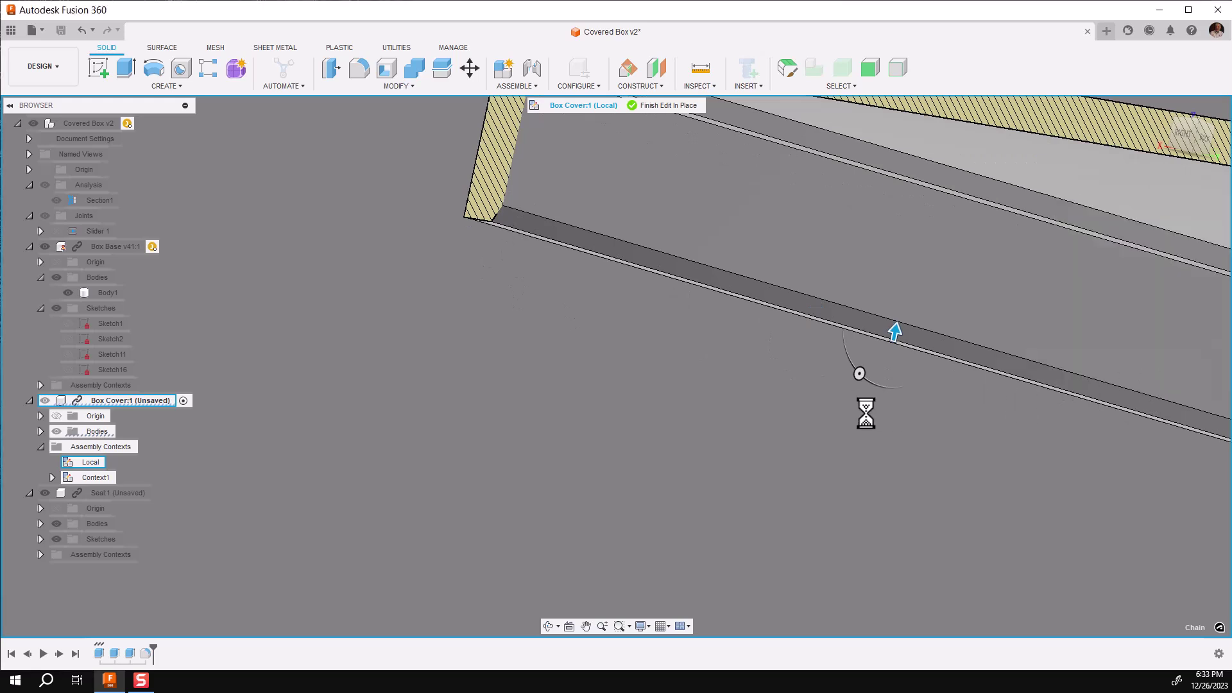
Finish editing the cover and set Slider 1's current position as its home, viewed from the right
click(648, 104)
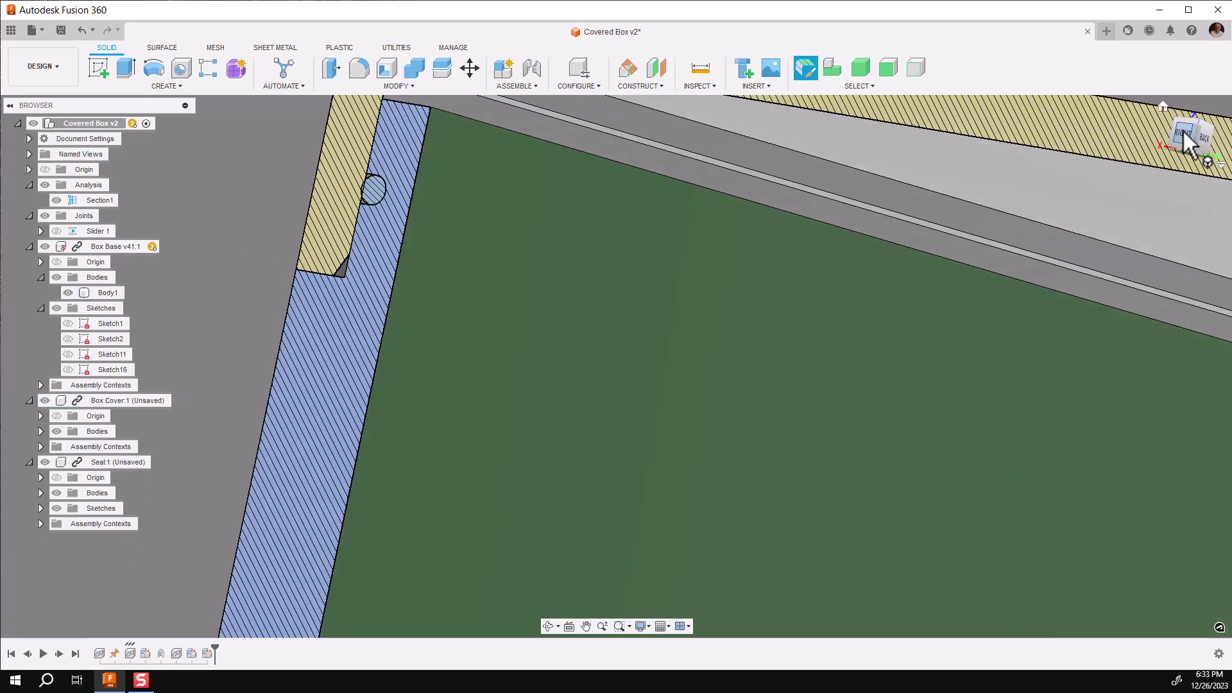
drag(1183, 129, 385, 202)
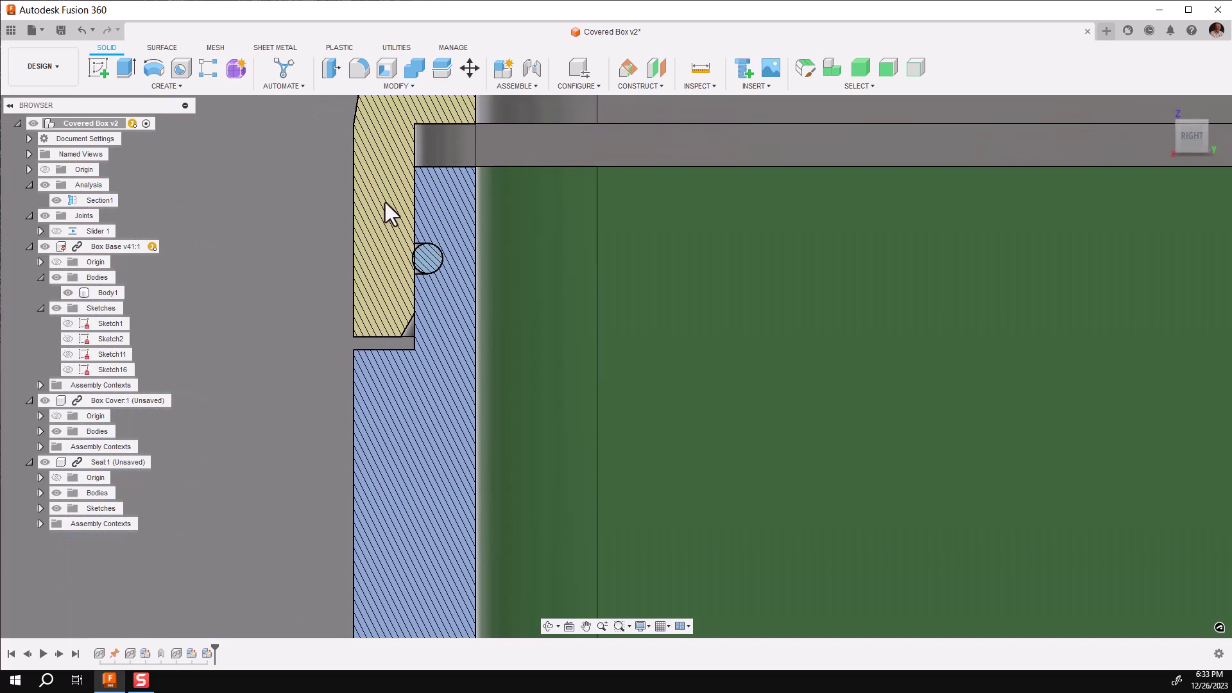
right_click(90, 233)
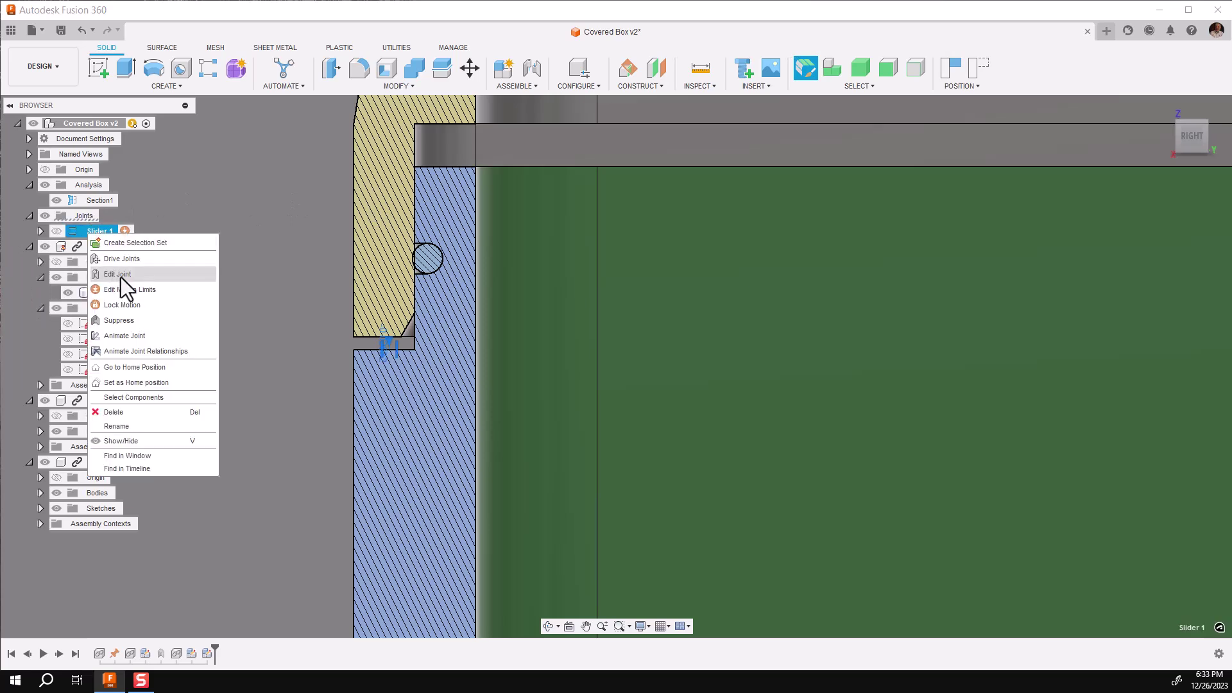
click(136, 367)
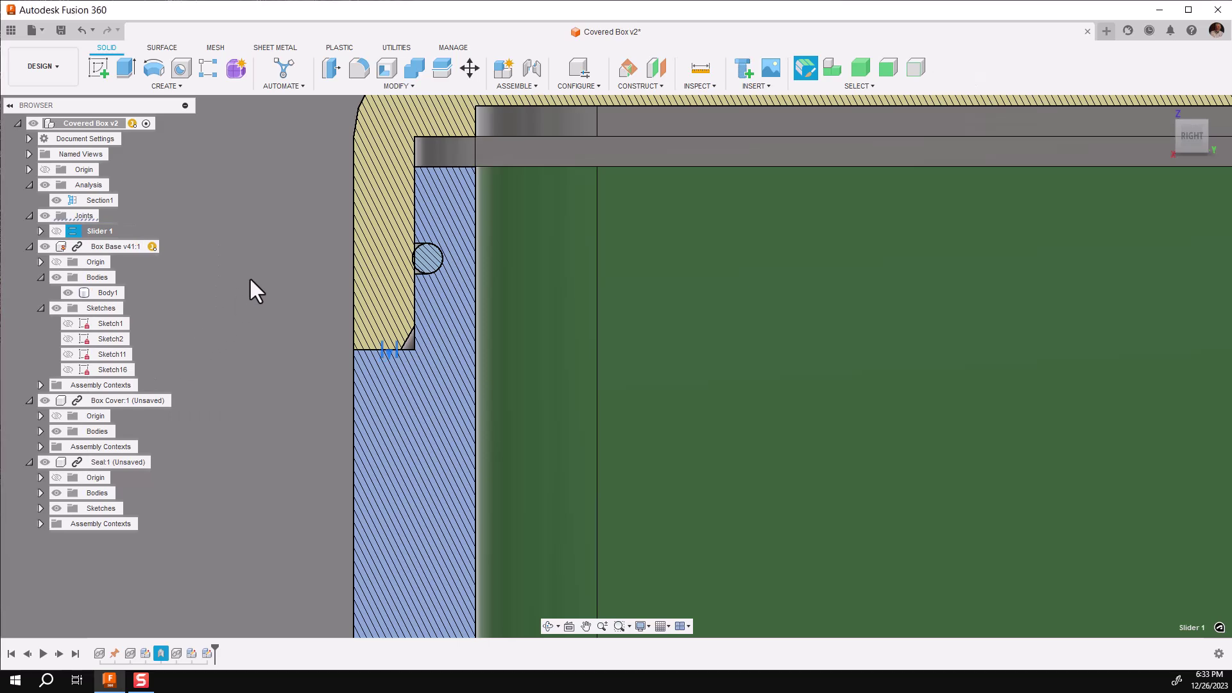
click(1191, 135)
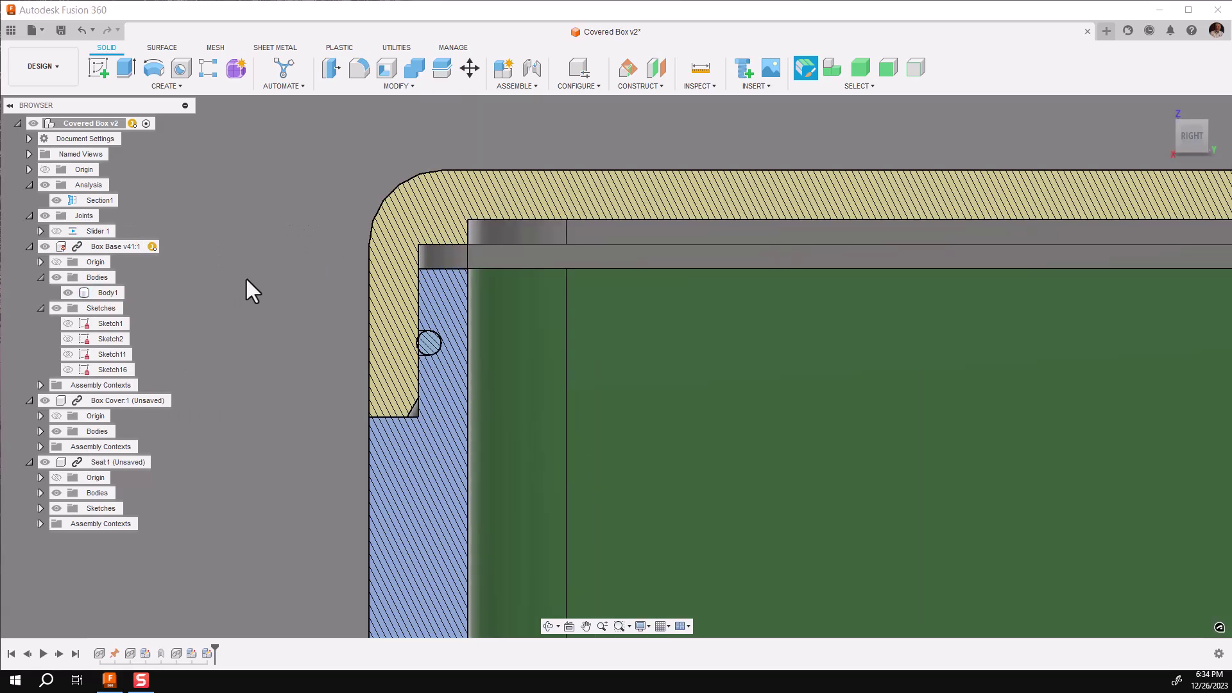
Hide Section1, edit Box Base in place, and open Sketch1 for editing
click(55, 200)
click(1162, 107)
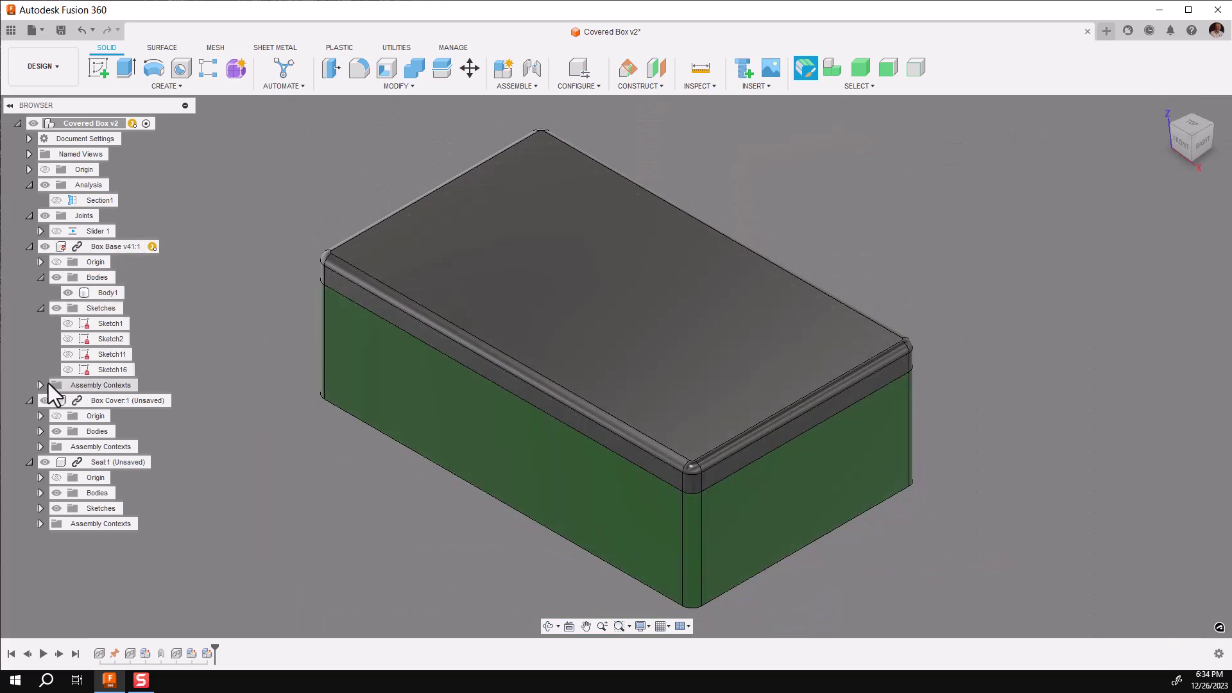
click(38, 384)
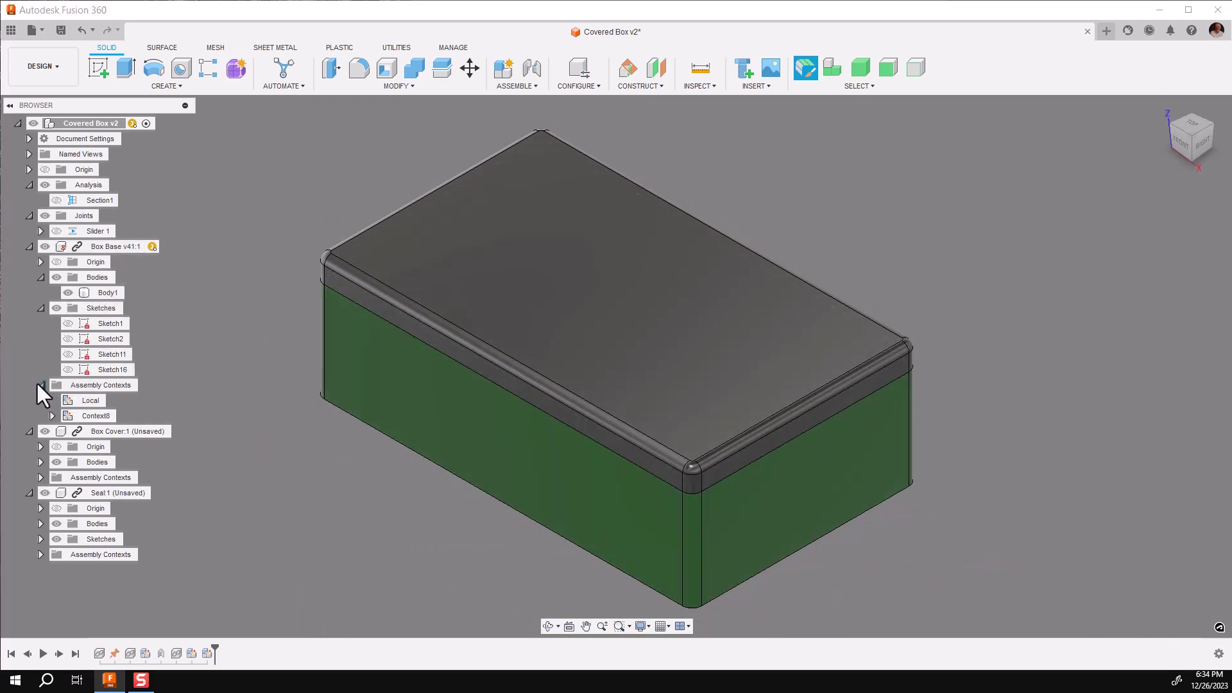
click(112, 401)
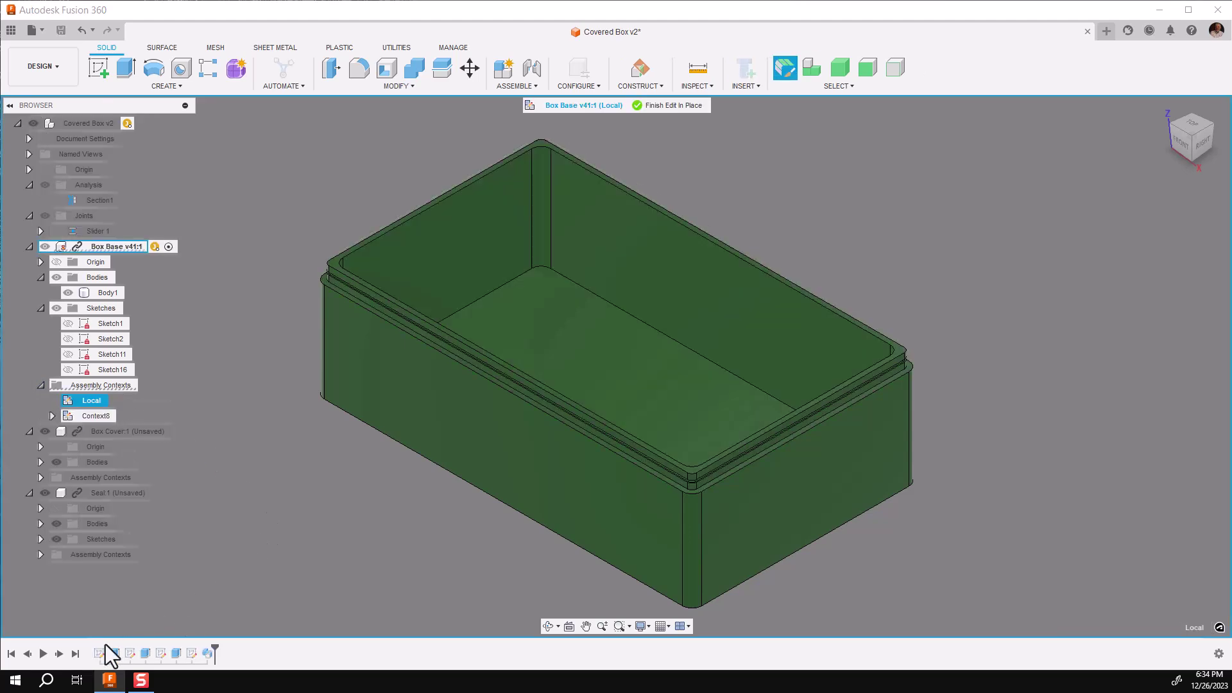
click(101, 649)
right_click(101, 649)
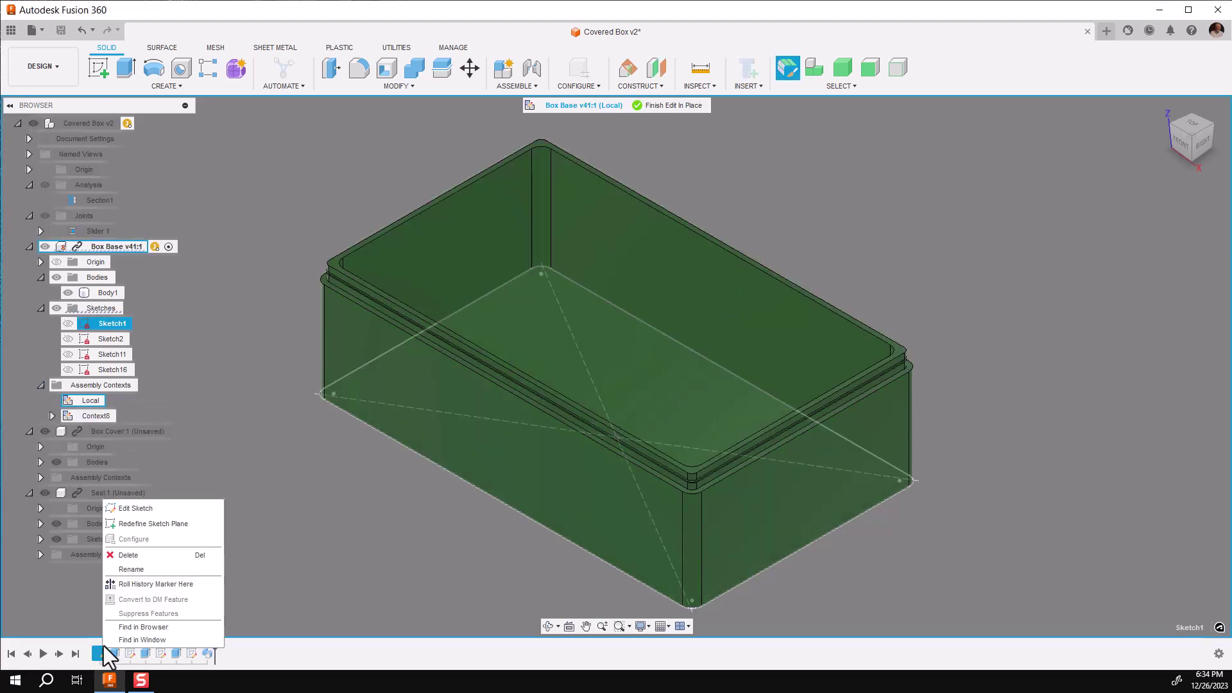
click(145, 508)
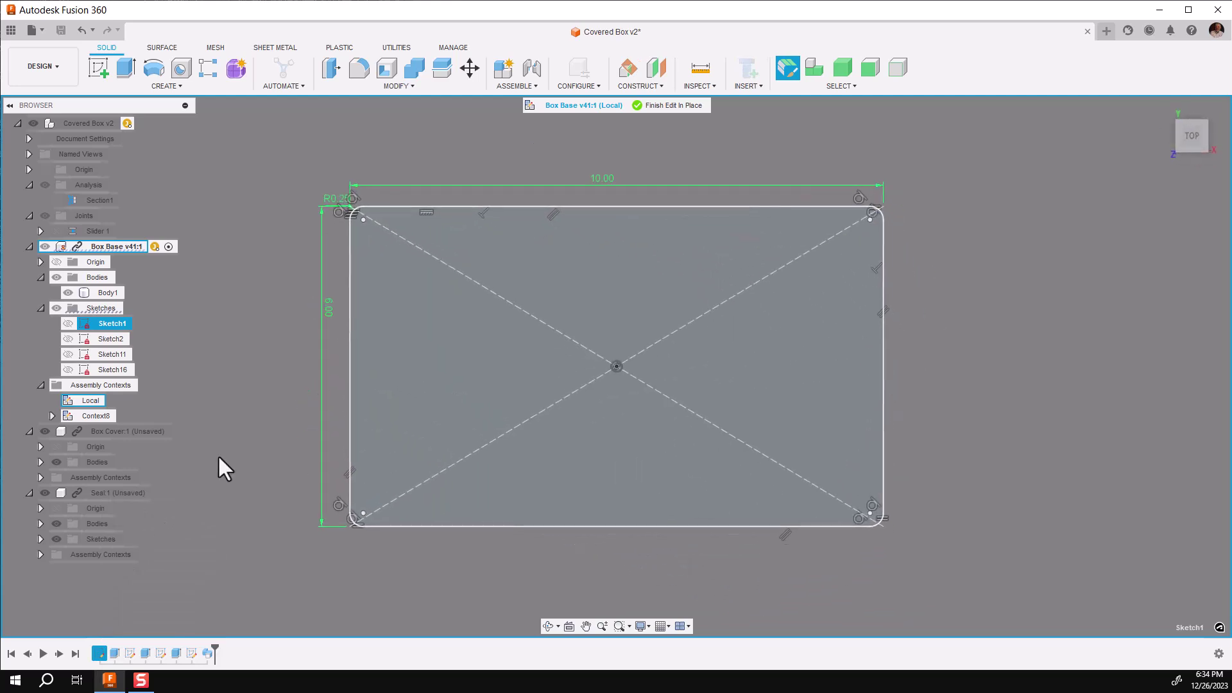
Change the footprint dimensions from 6 to 4 and 10 to 8 inches, then finish the sketch
double_click(327, 313)
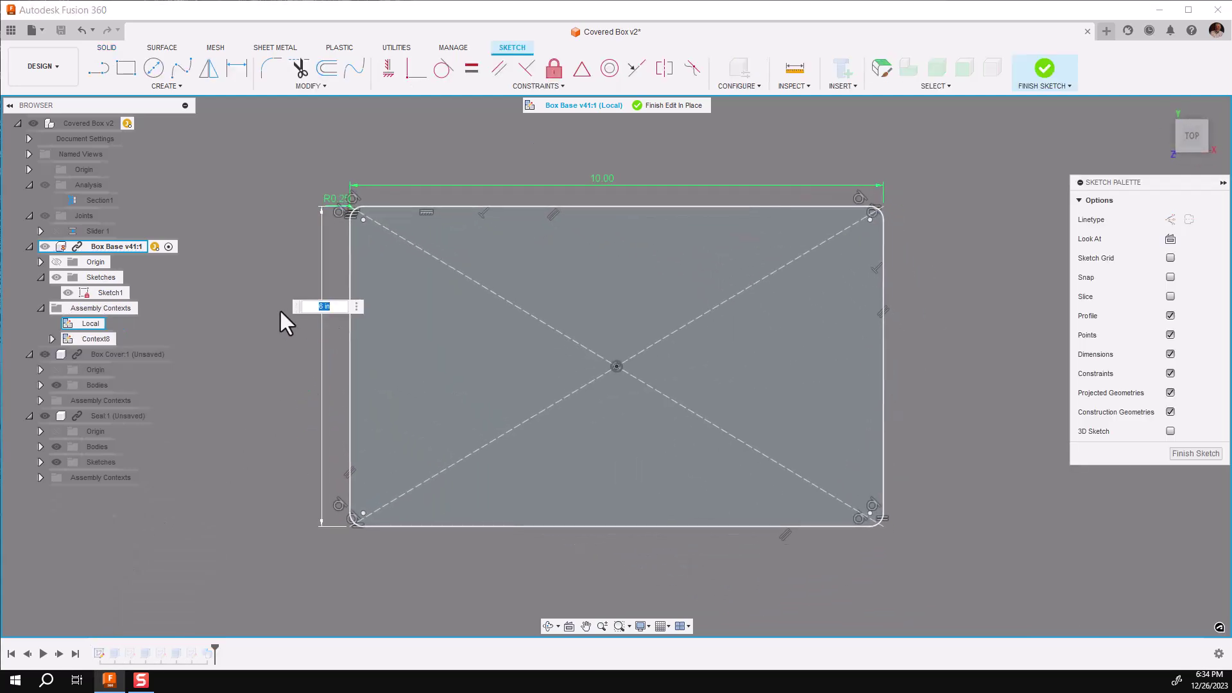
text(4)
key(Return)
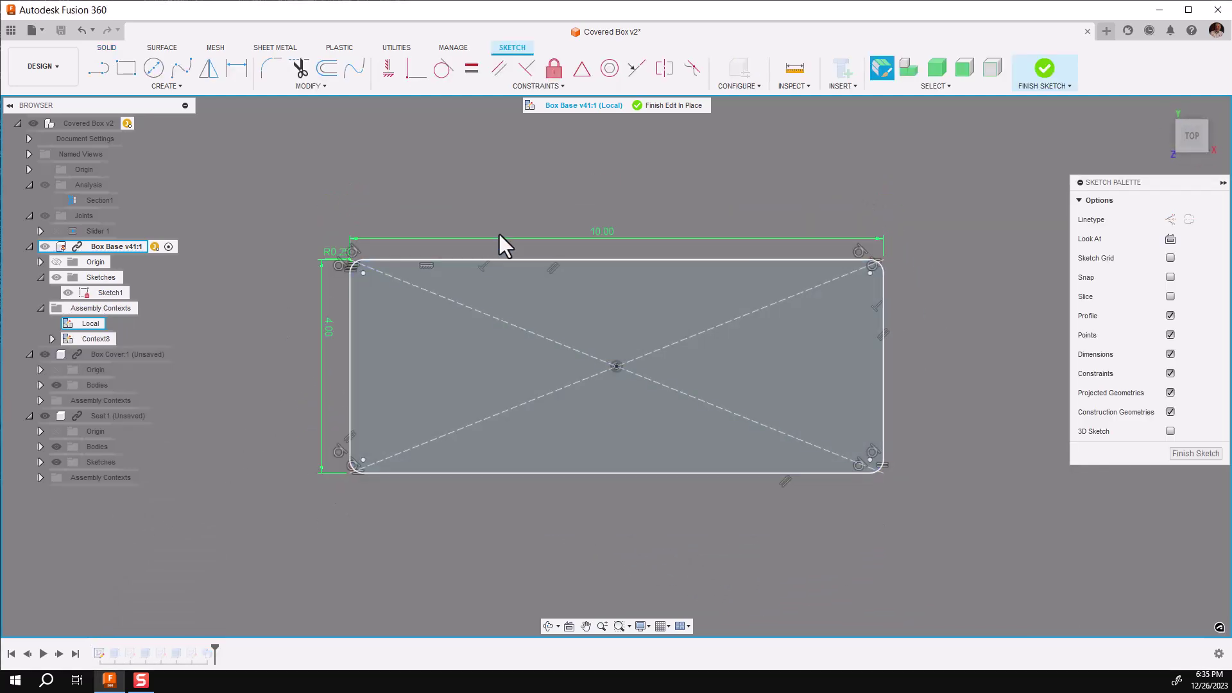
double_click(599, 232)
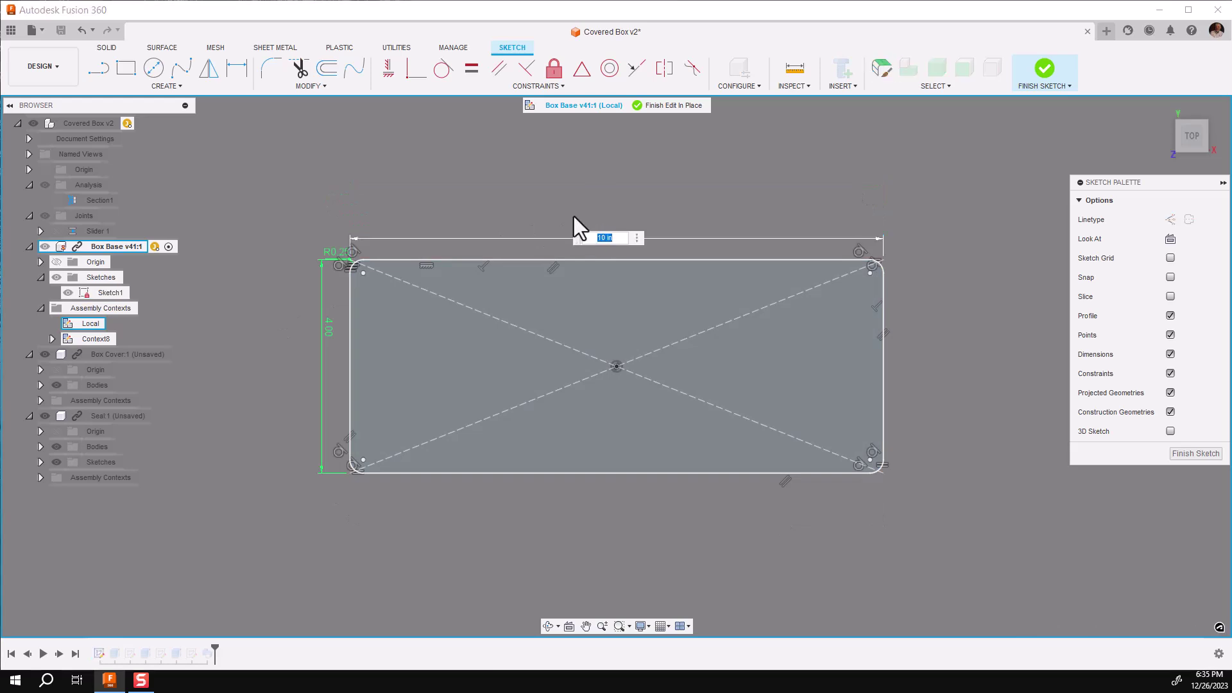
text(8)
key(Return)
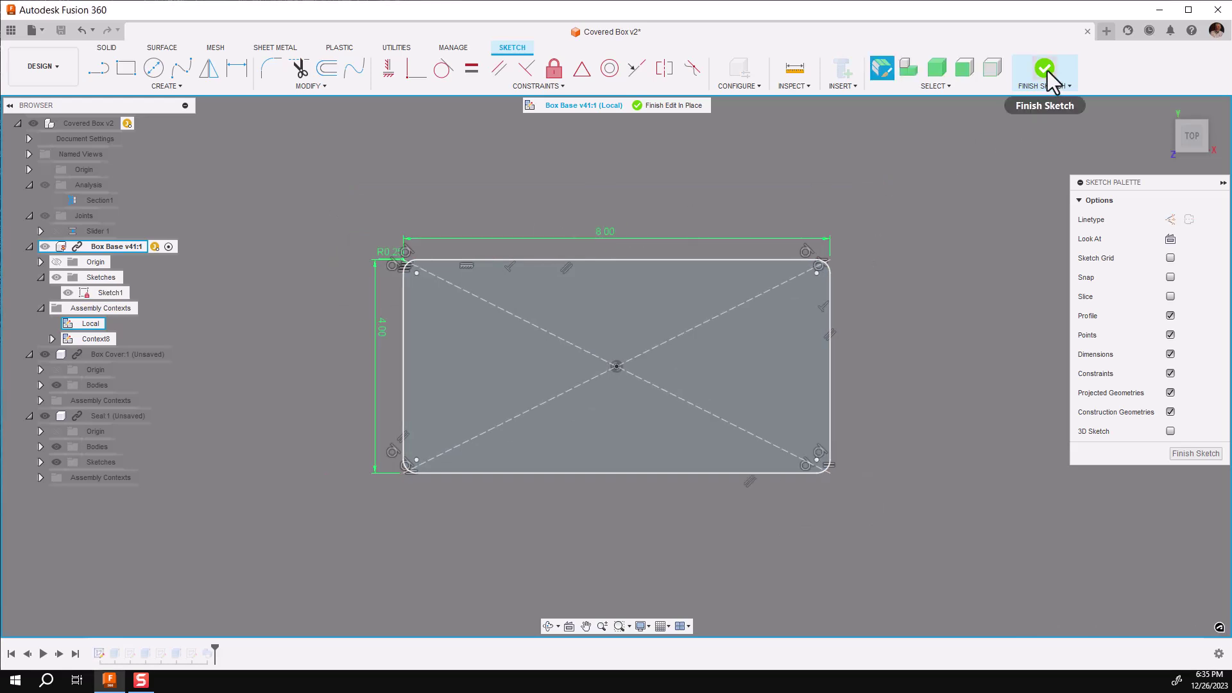
click(1042, 79)
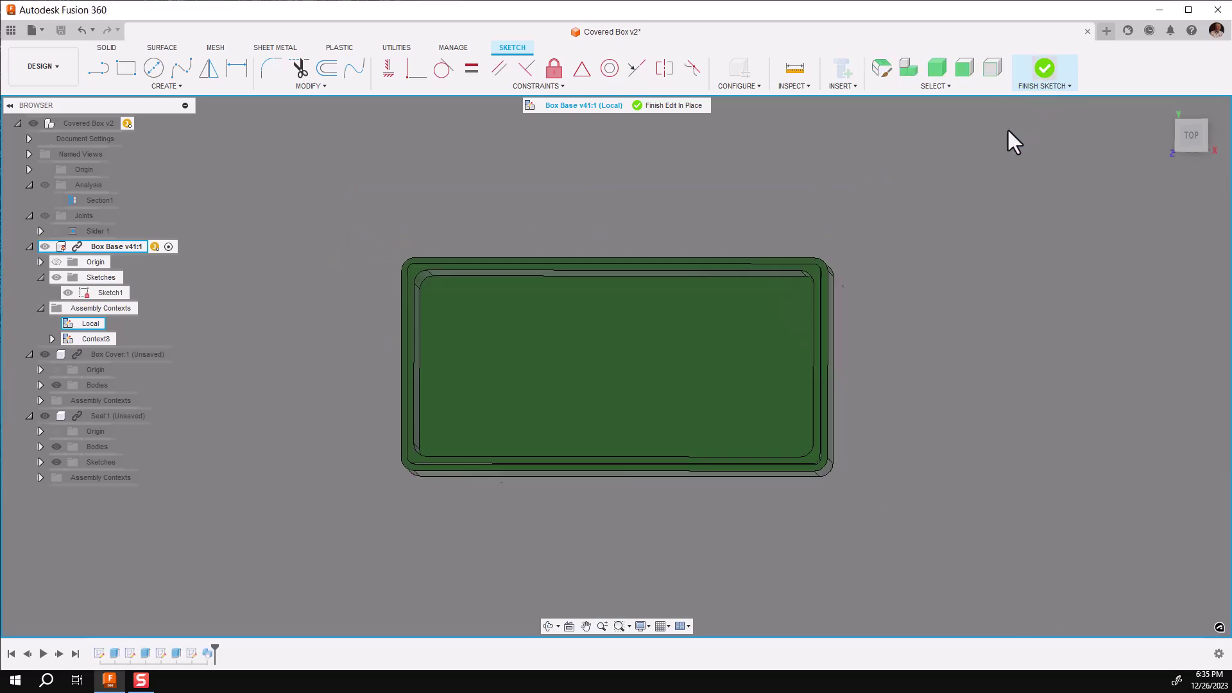
Finish editing Box Base and sync the Box Cover and context features' assembly contexts
click(683, 106)
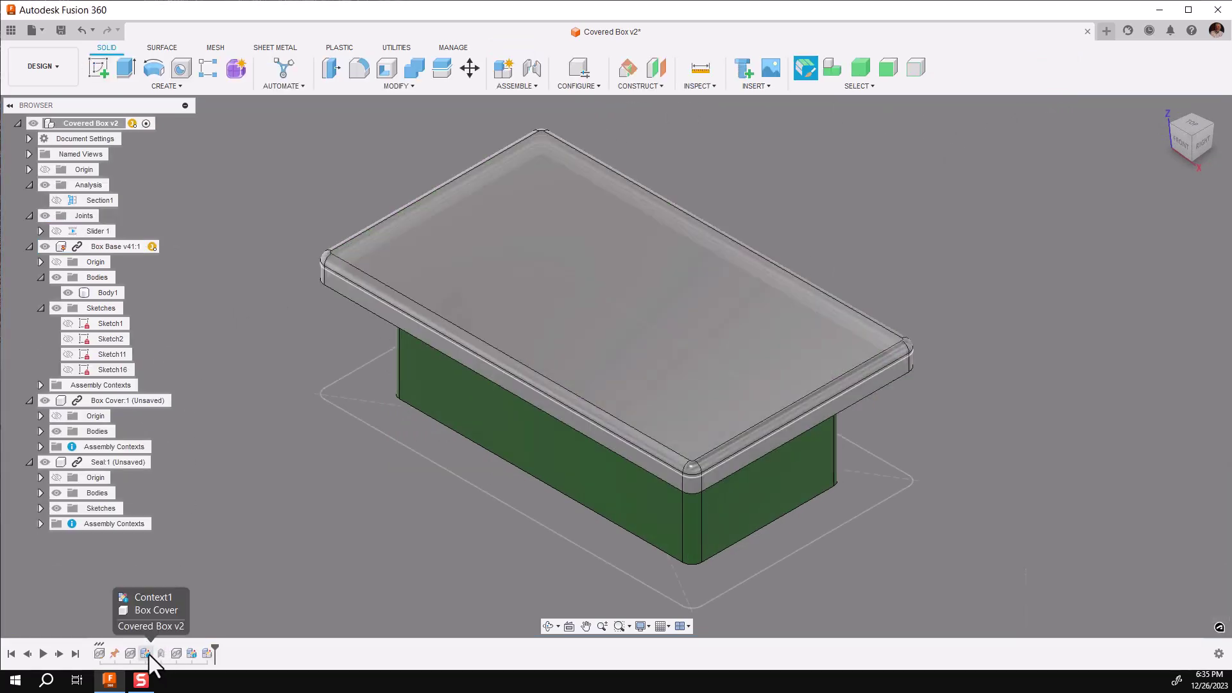
click(146, 654)
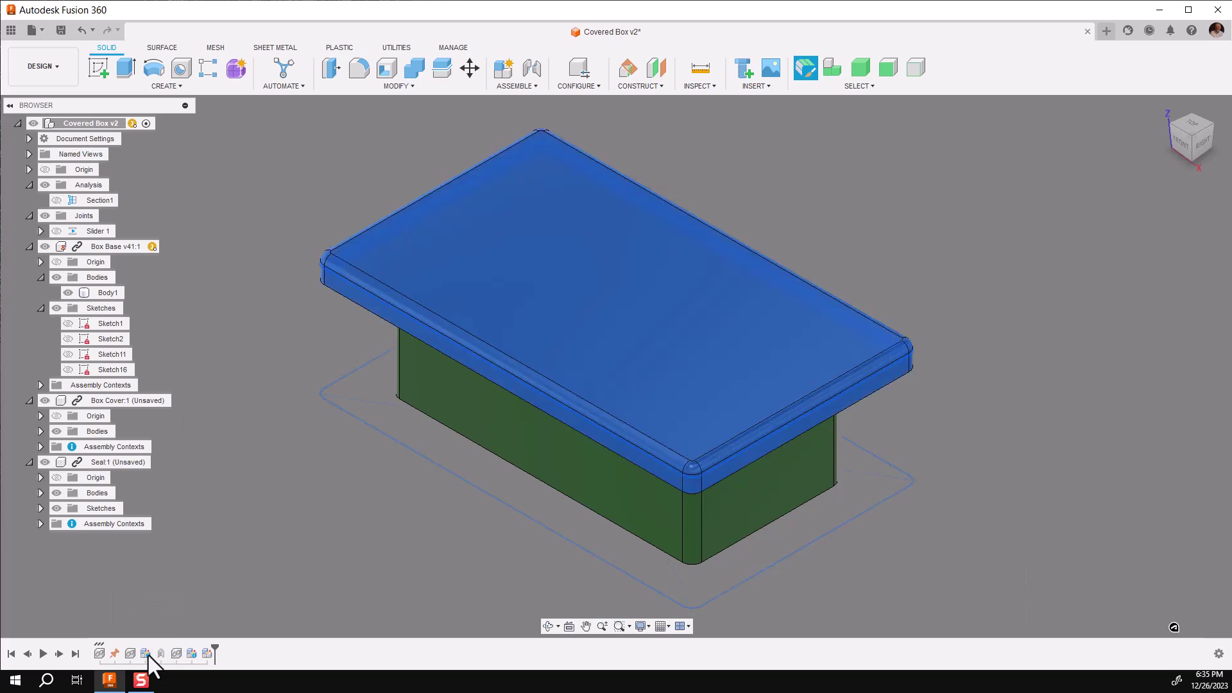
ctrl+click(193, 654)
right_click(192, 656)
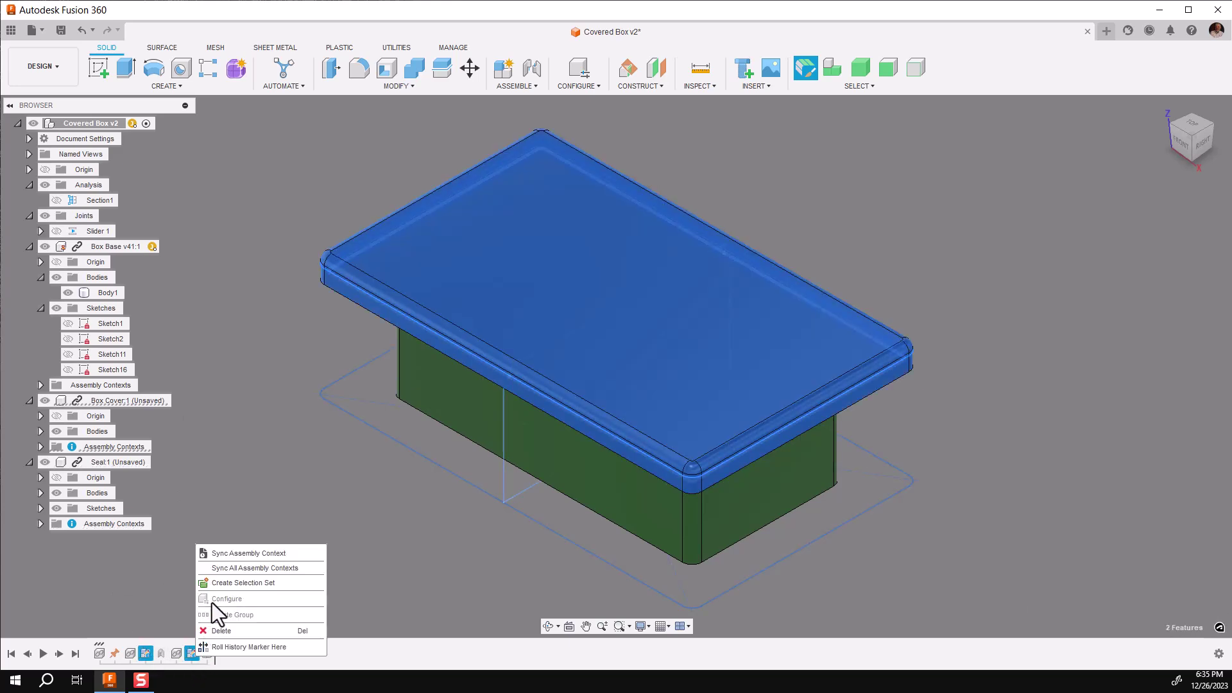
click(240, 569)
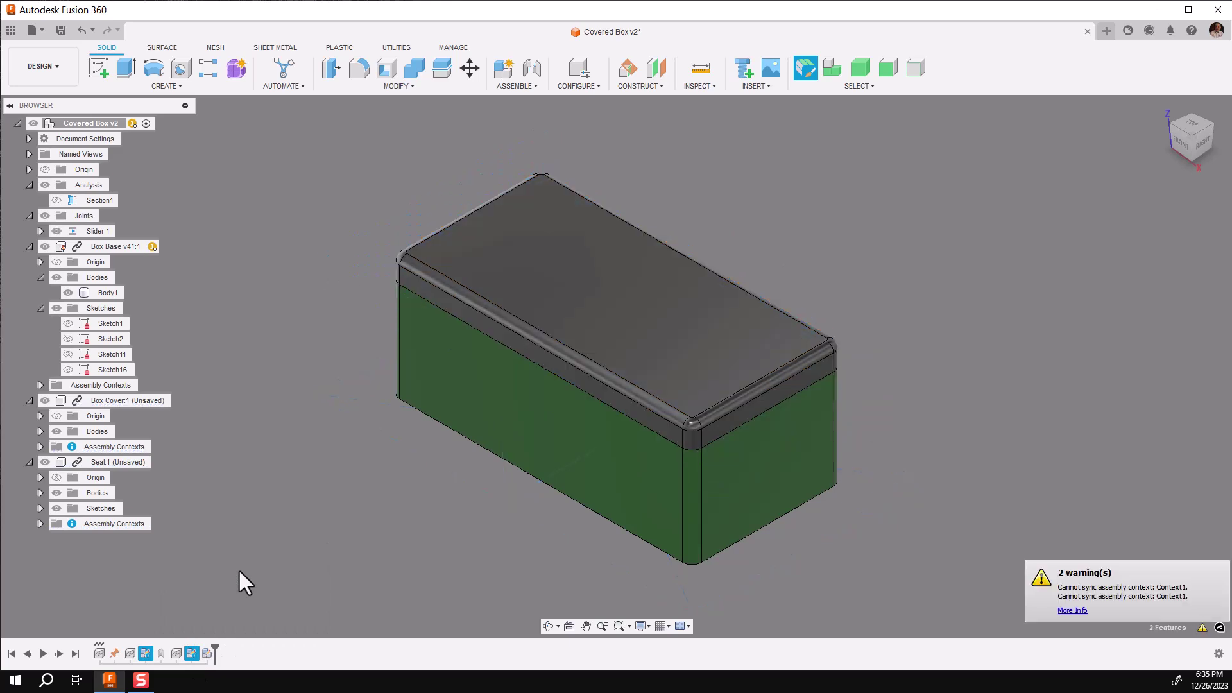
right_click(147, 652)
click(192, 565)
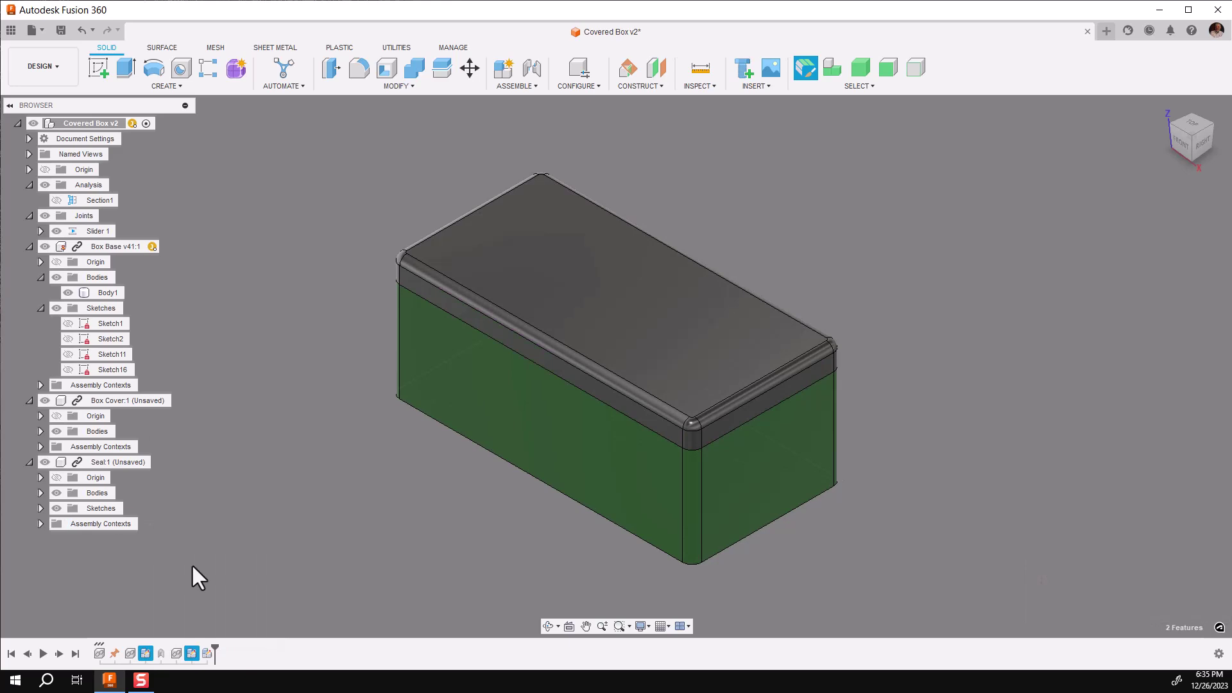
click(239, 540)
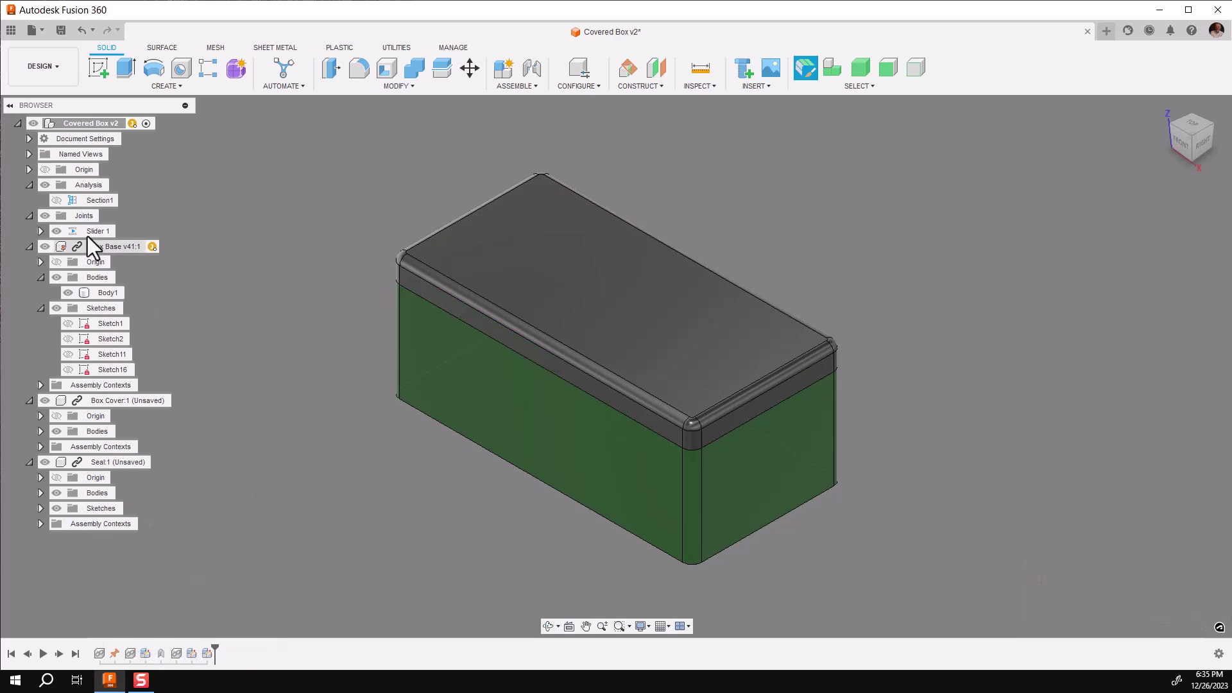
Check the resized cover fit through Section1, then hide the section again
click(63, 202)
click(56, 200)
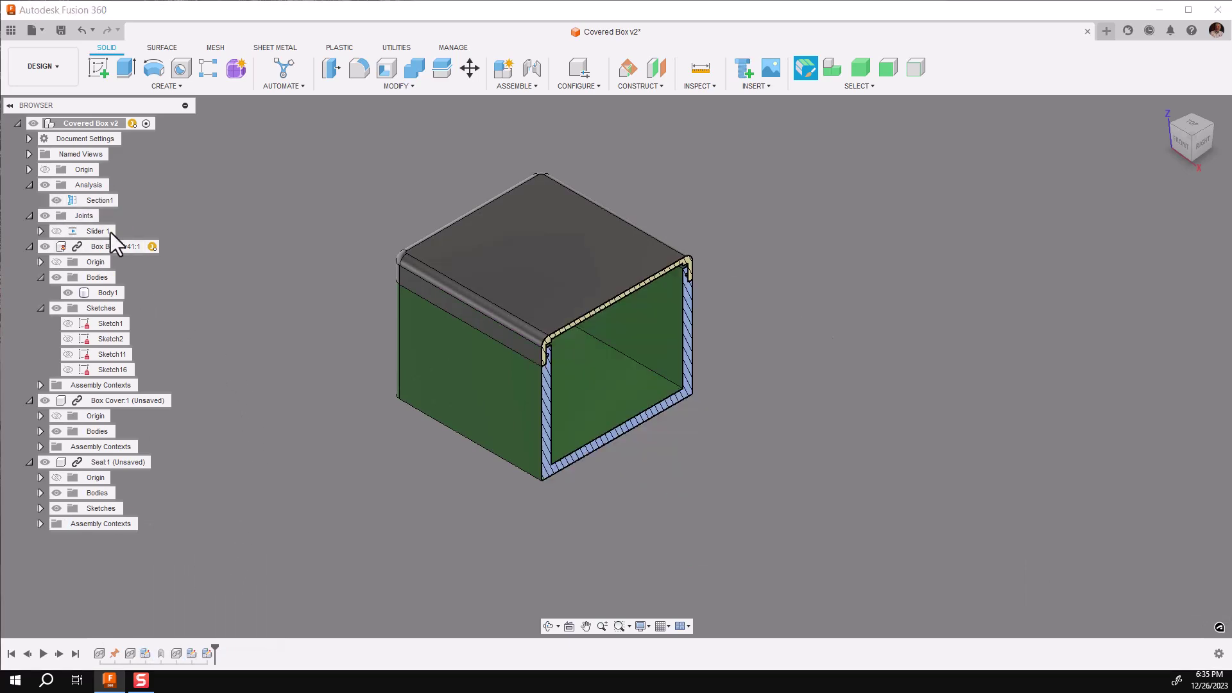
middle_drag(714, 460, 675, 458)
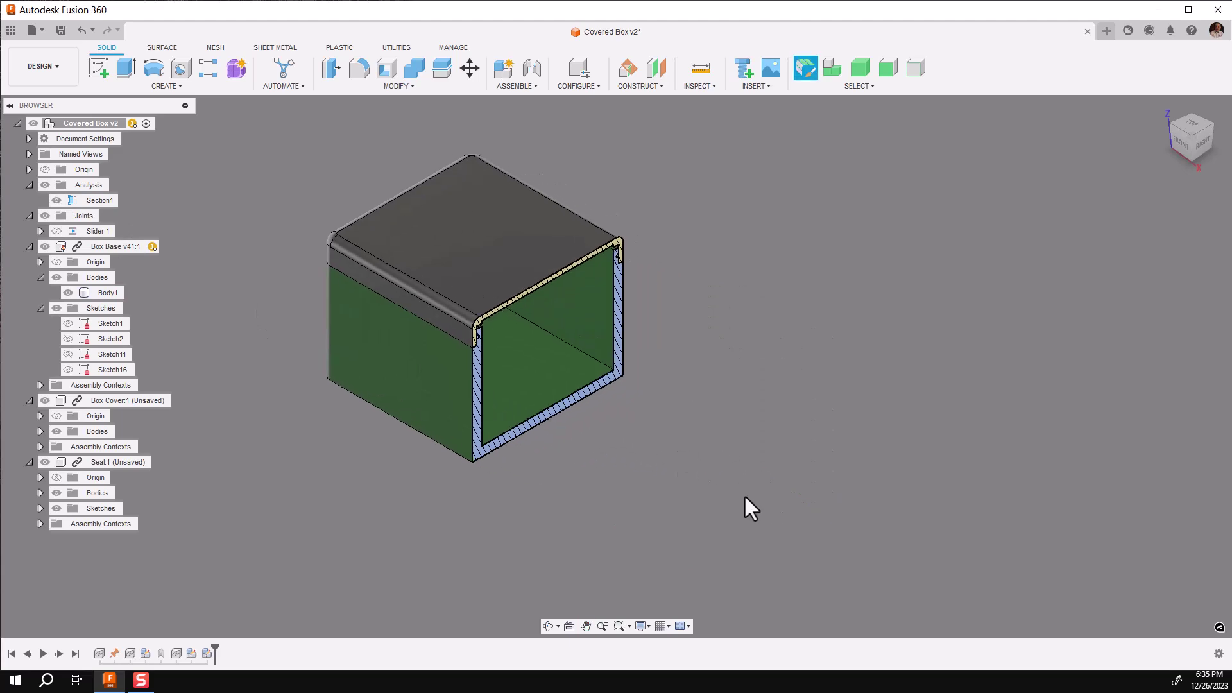
mouse_move(755, 500)
shift+middle_down()
mouse_move(714, 473)
mouse_move(721, 449)
mouse_move(757, 483)
shift+middle_up()
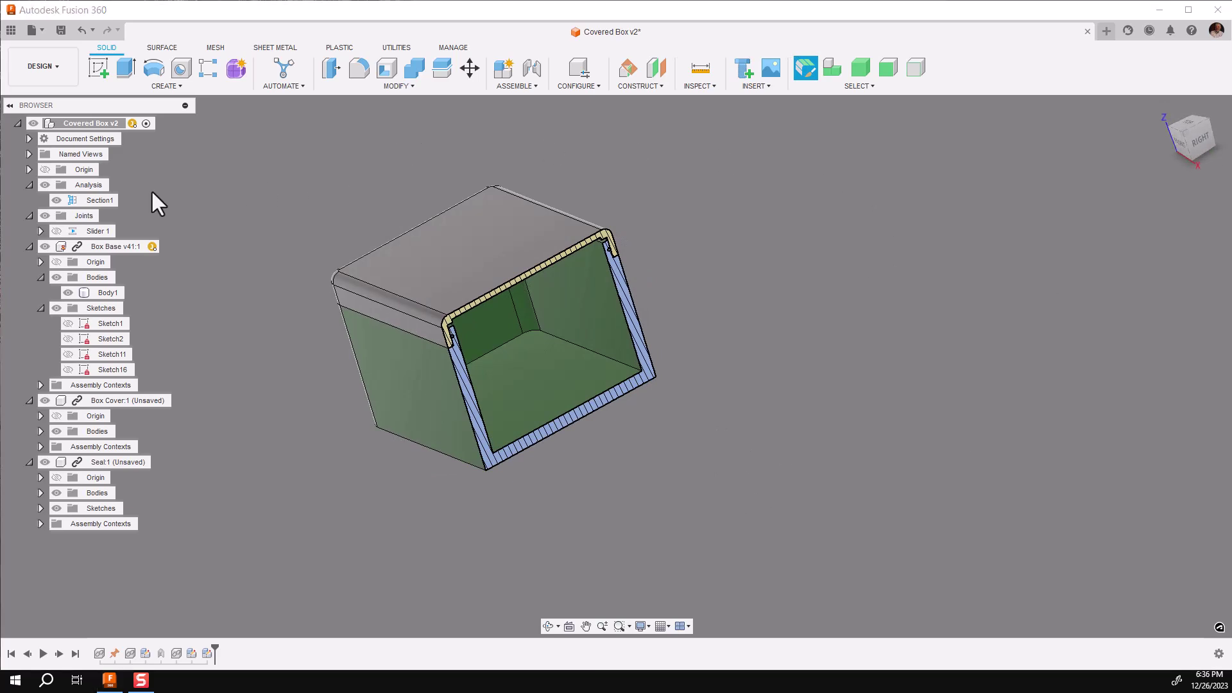
click(58, 201)
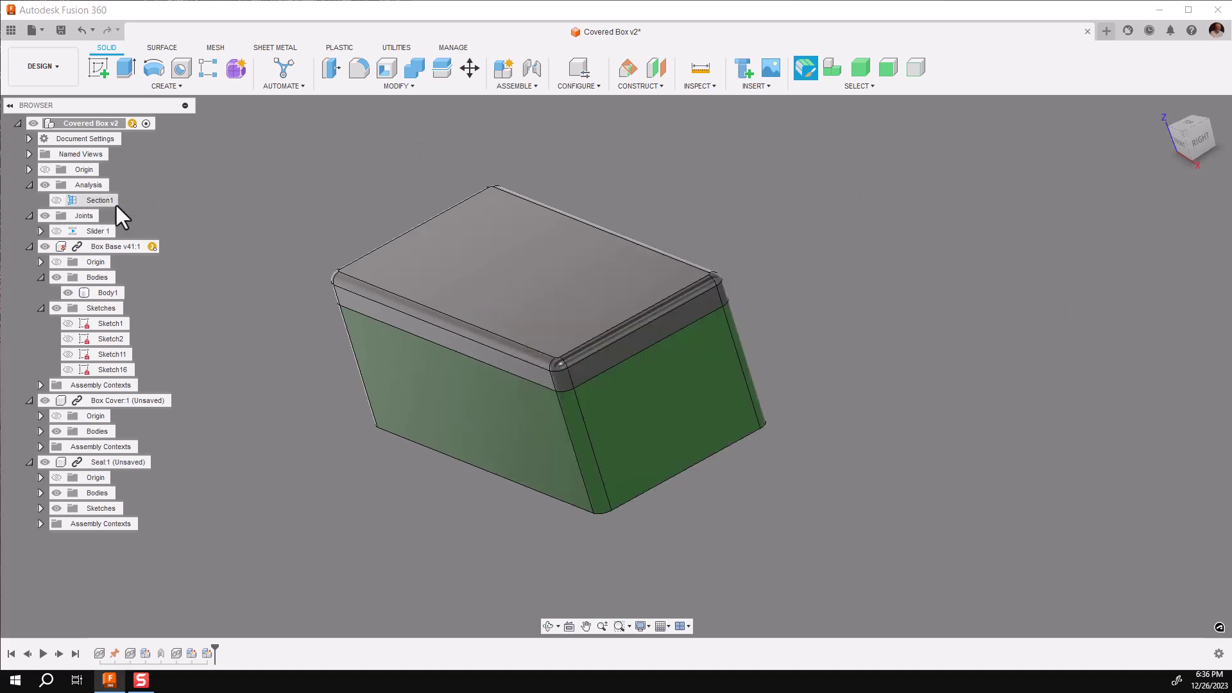
Save the Covered Box assembly, reviewing the four linked designs before confirming
click(1162, 106)
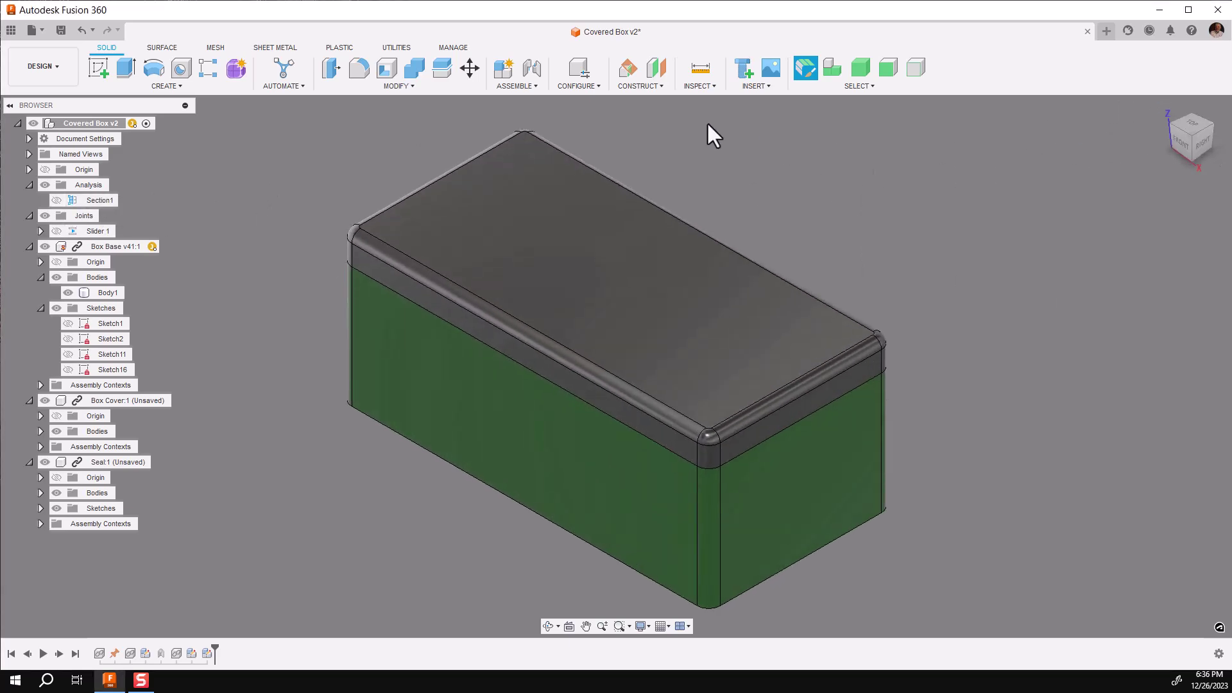
click(60, 31)
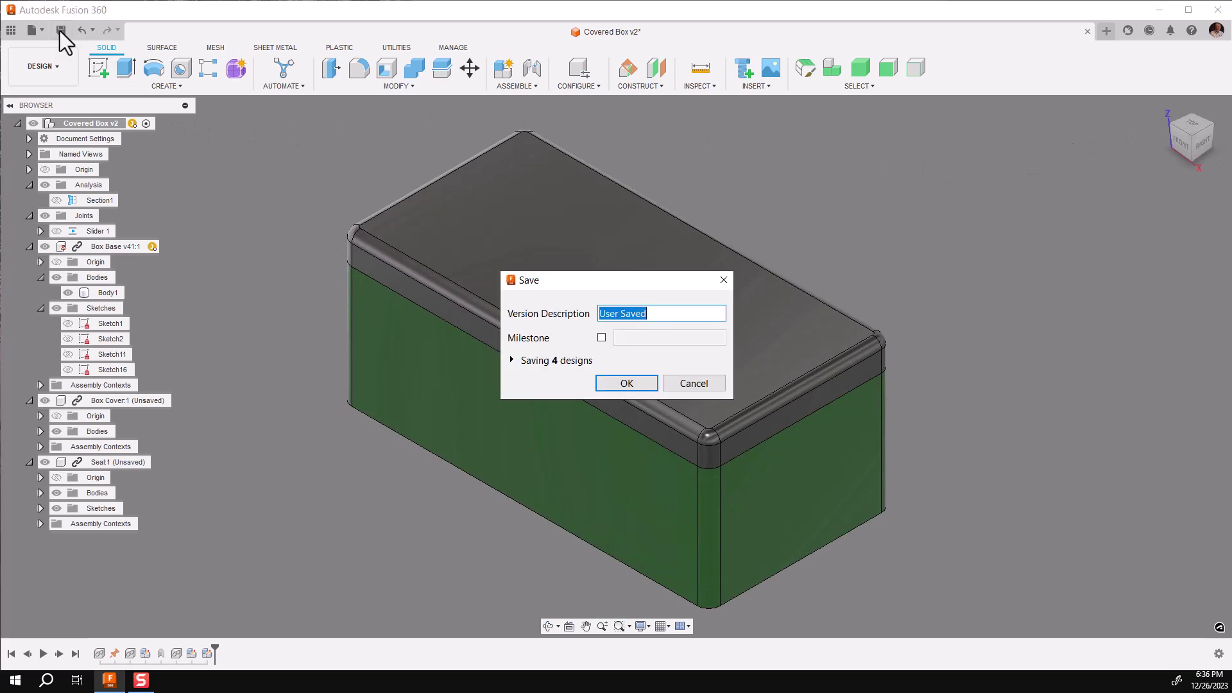
click(512, 360)
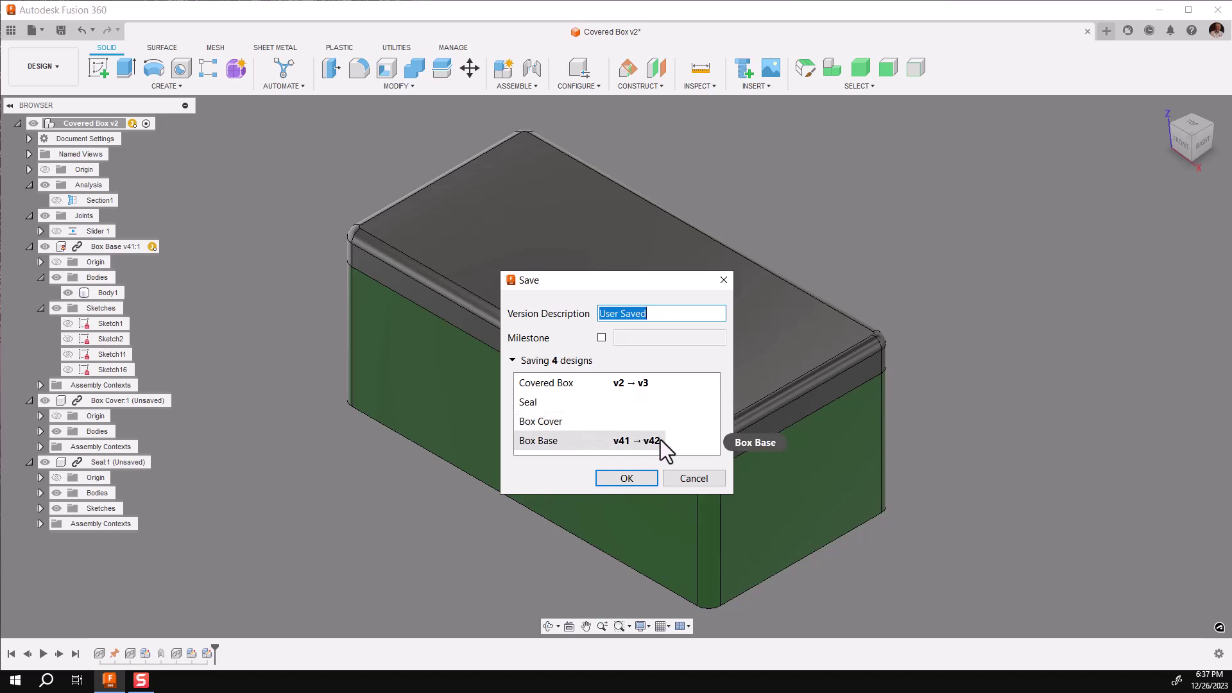
click(626, 478)
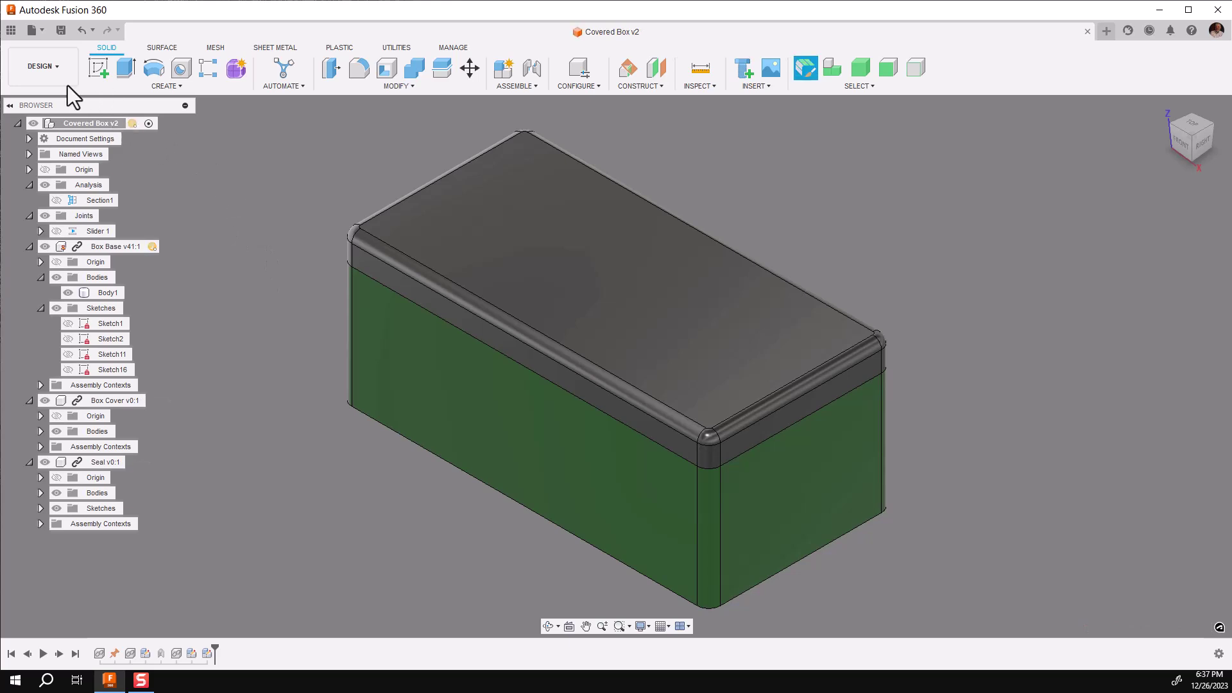
Open the Box Cover design from the Data Panel
click(13, 29)
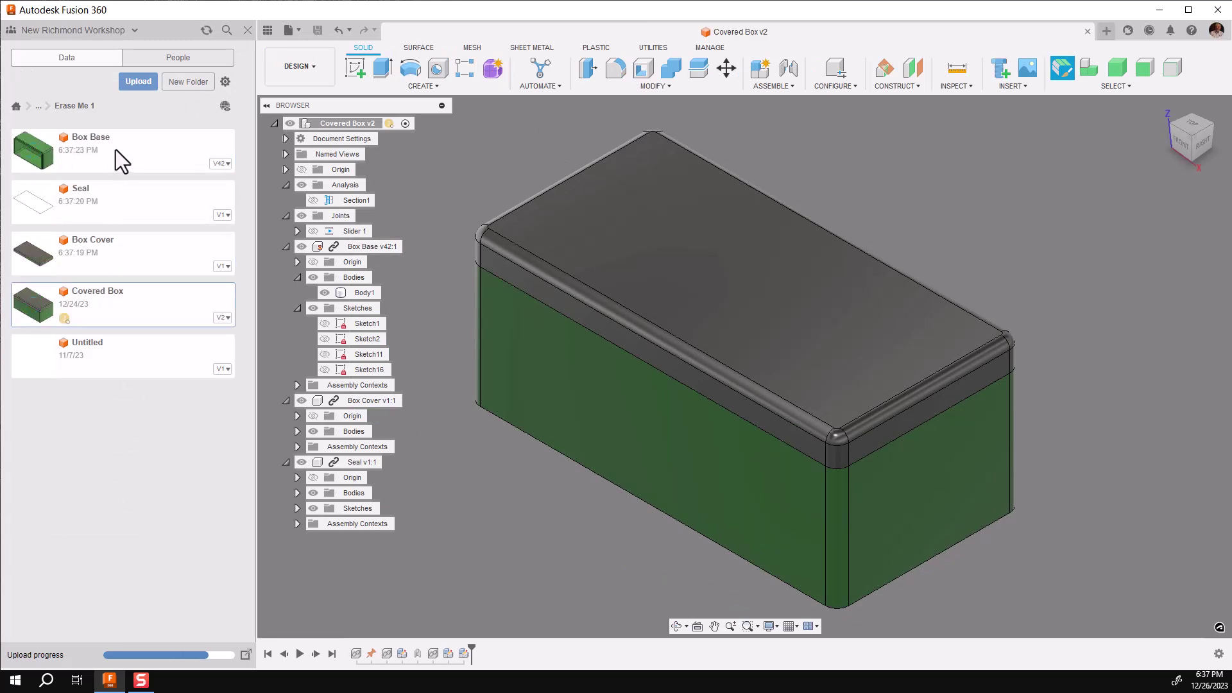
right_click(122, 248)
click(137, 253)
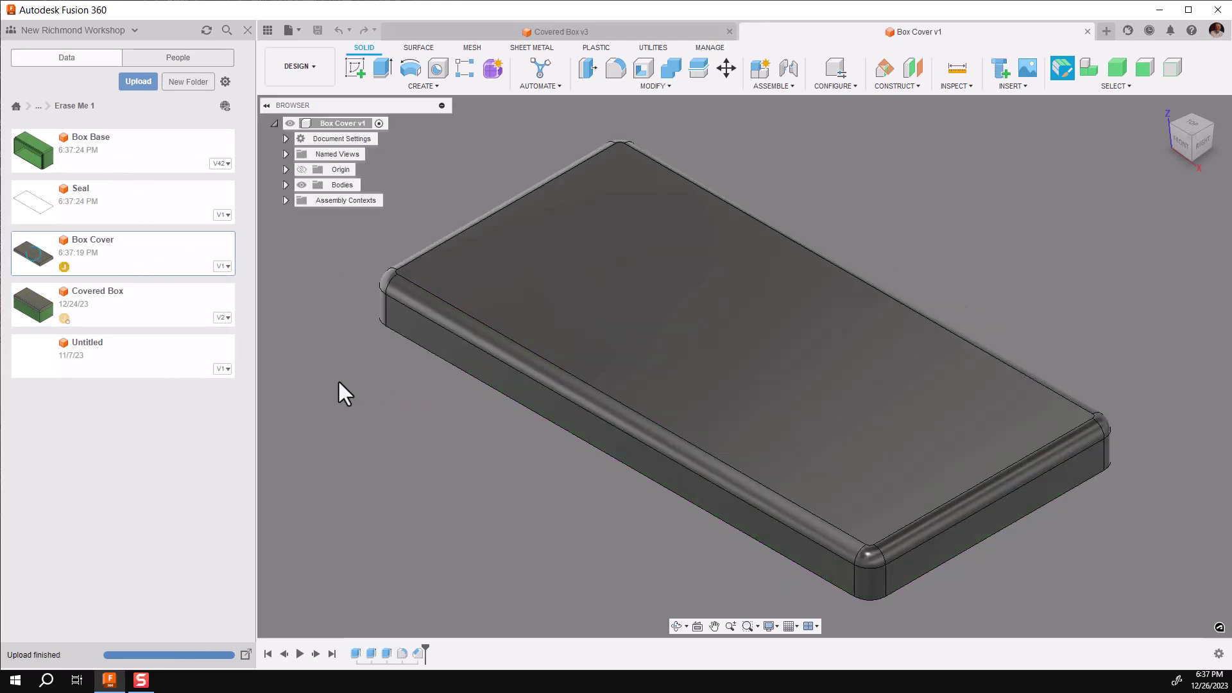
Expand Assembly Contexts > Context1 to show its referenced Bodies and Sketches
click(286, 200)
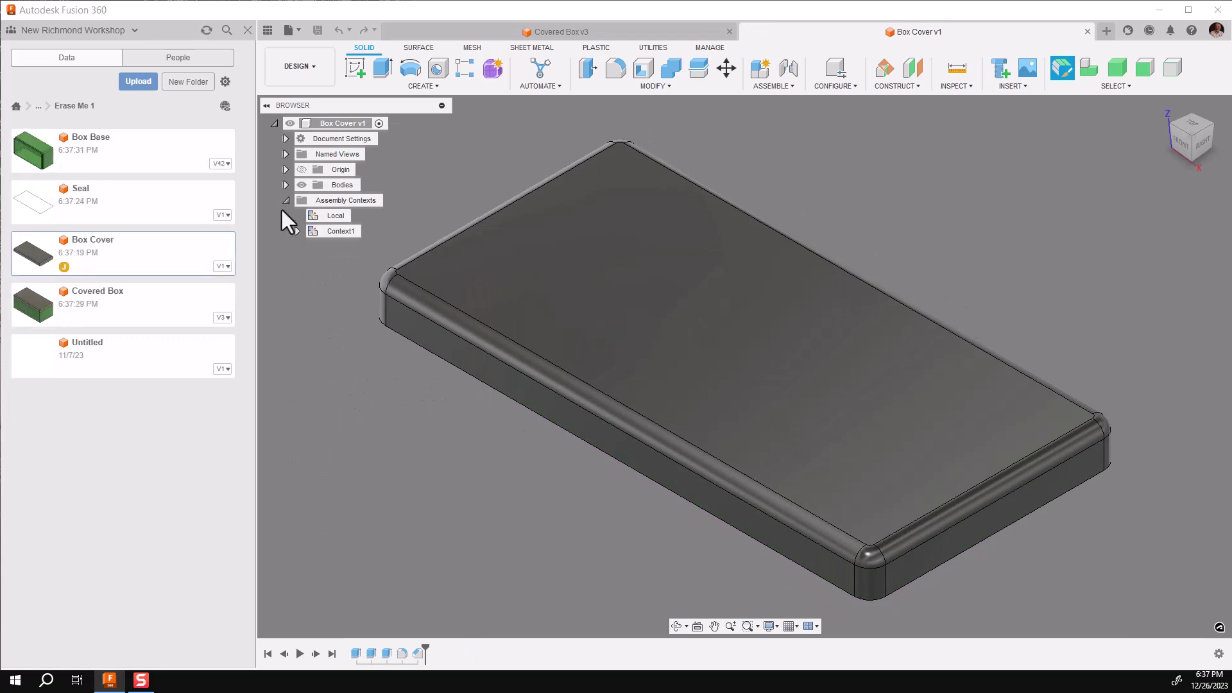
click(297, 231)
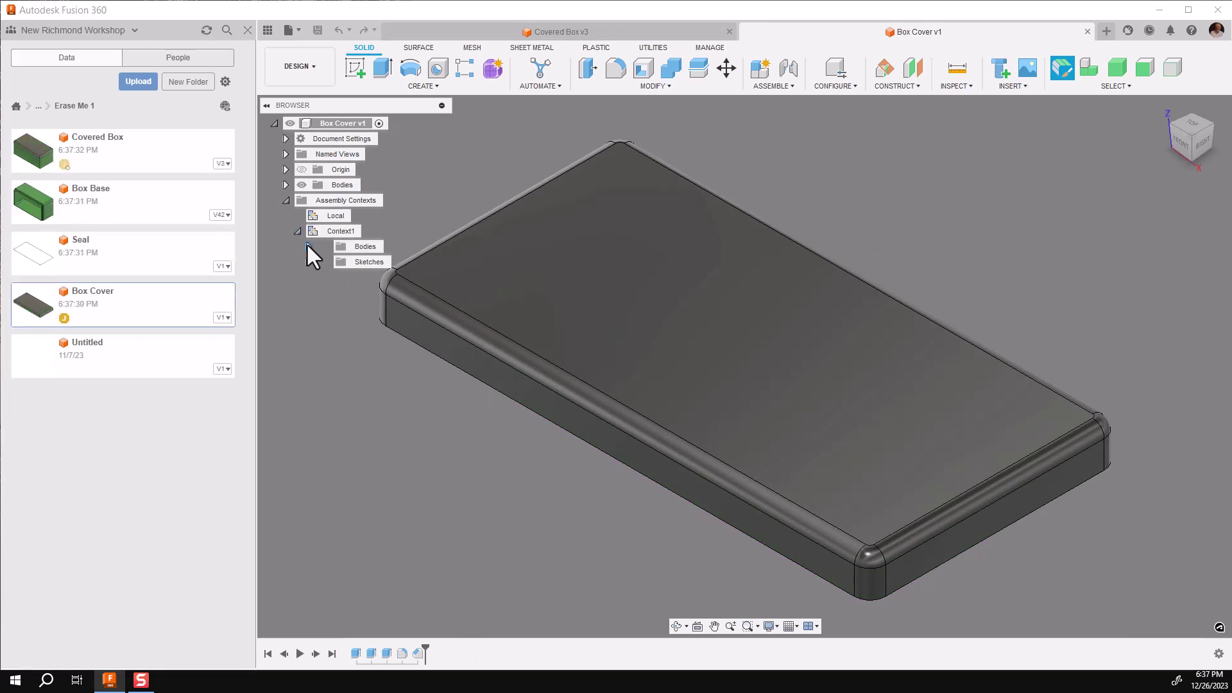
click(308, 246)
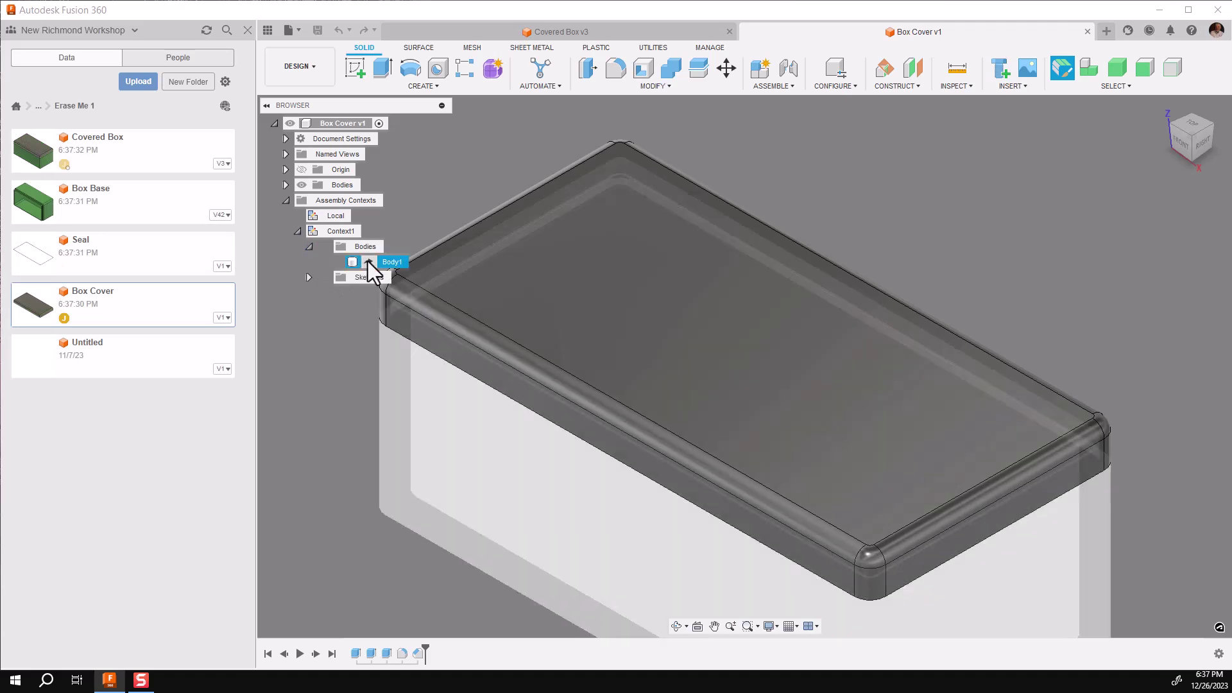
click(307, 276)
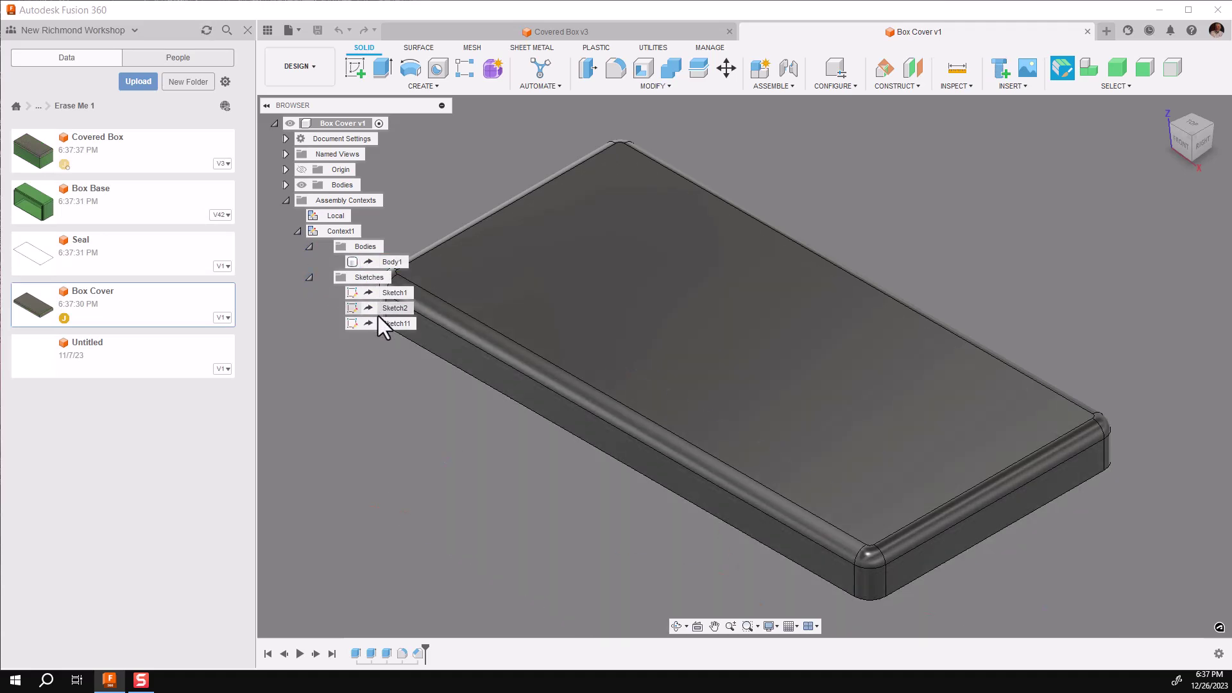